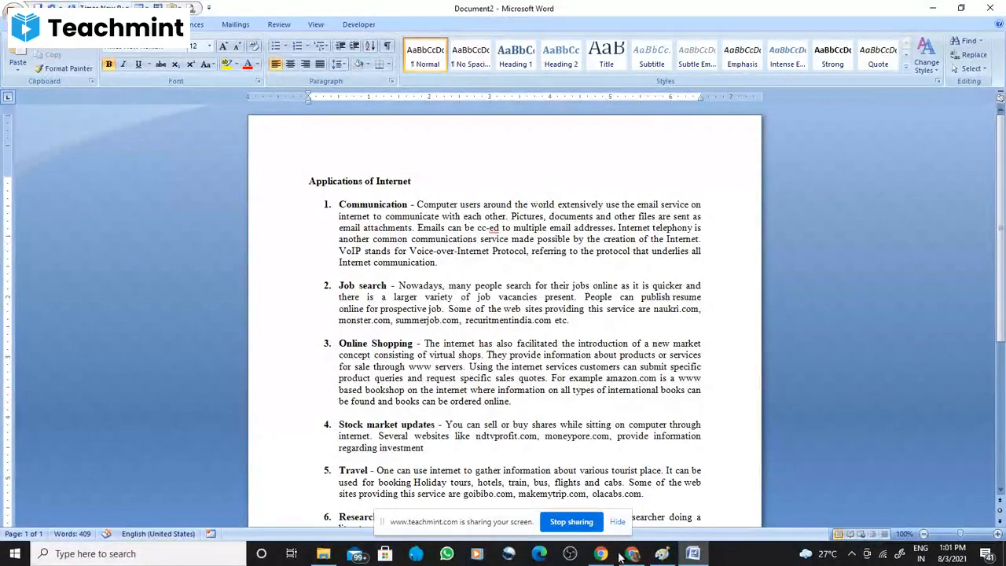
left_click(632, 553)
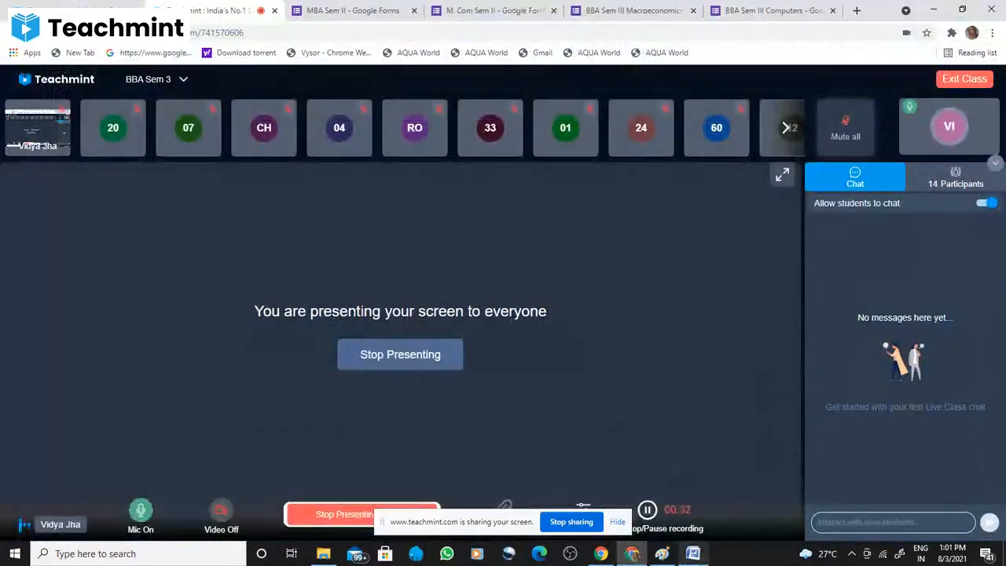
left_click(692, 554)
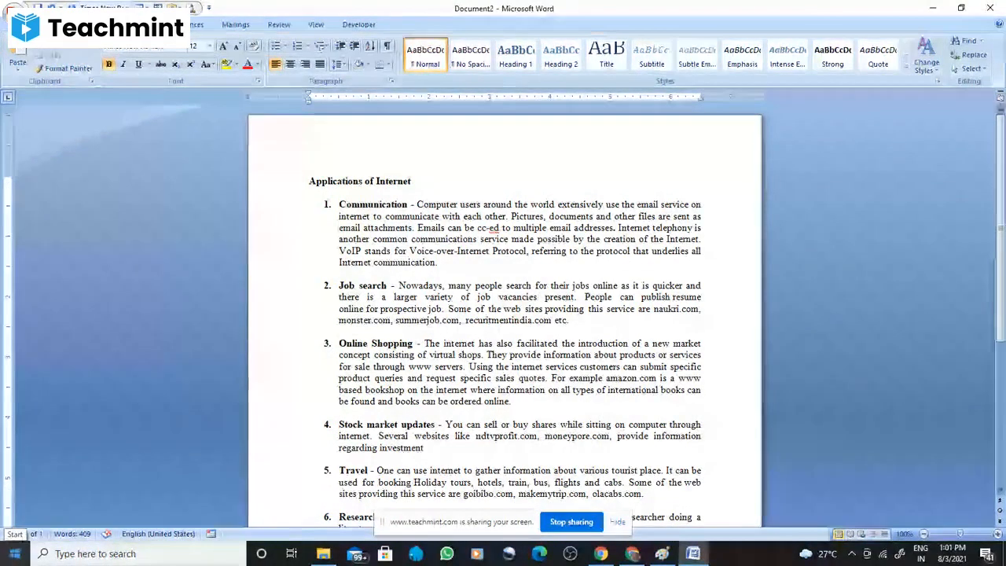
left_click(106, 554)
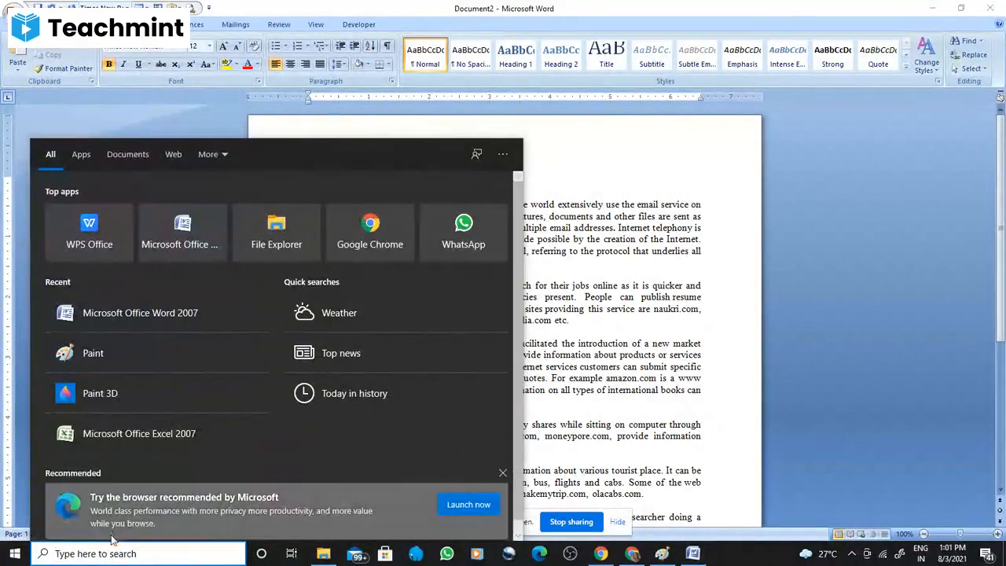
left_click(651, 389)
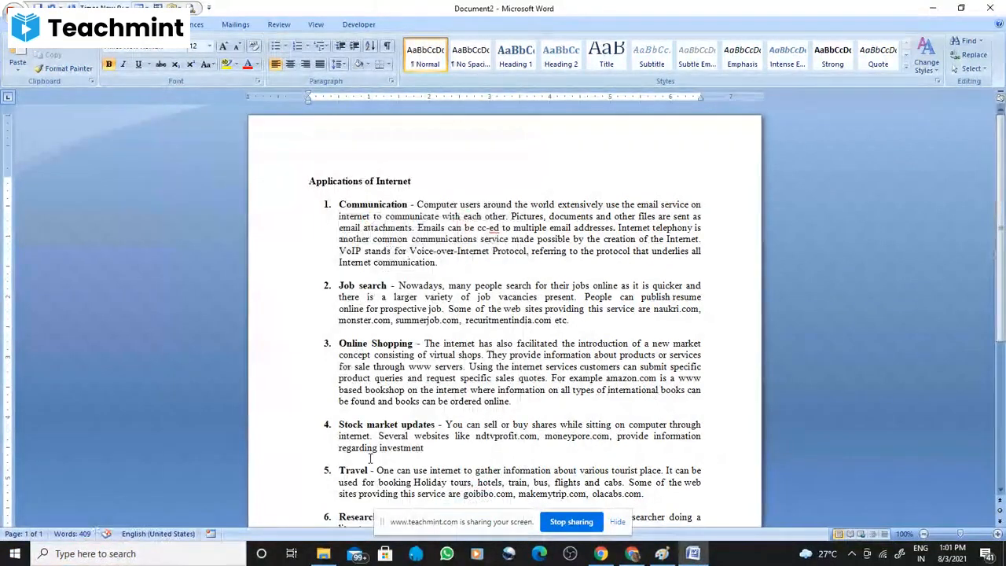
left_click(15, 553)
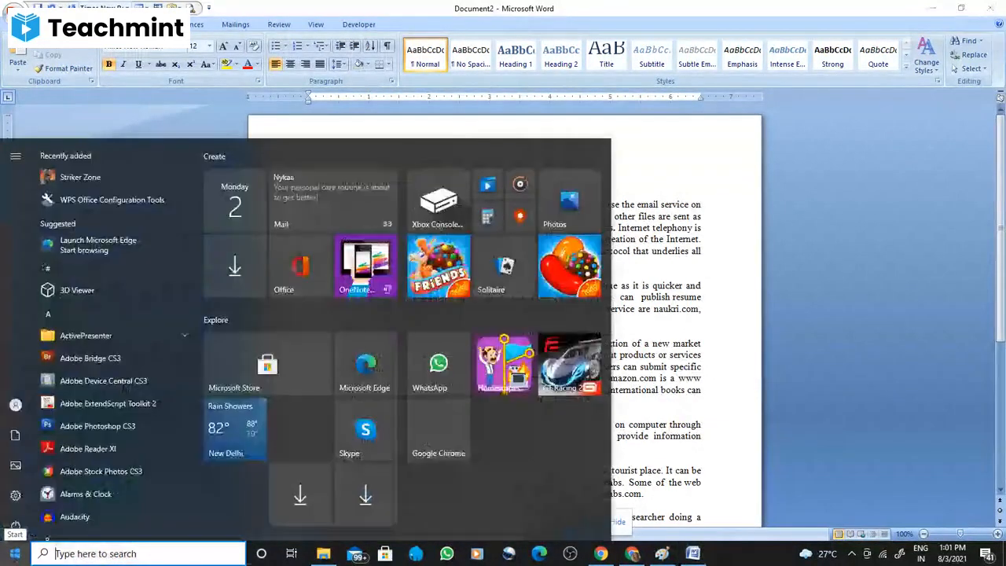
left_click(818, 360)
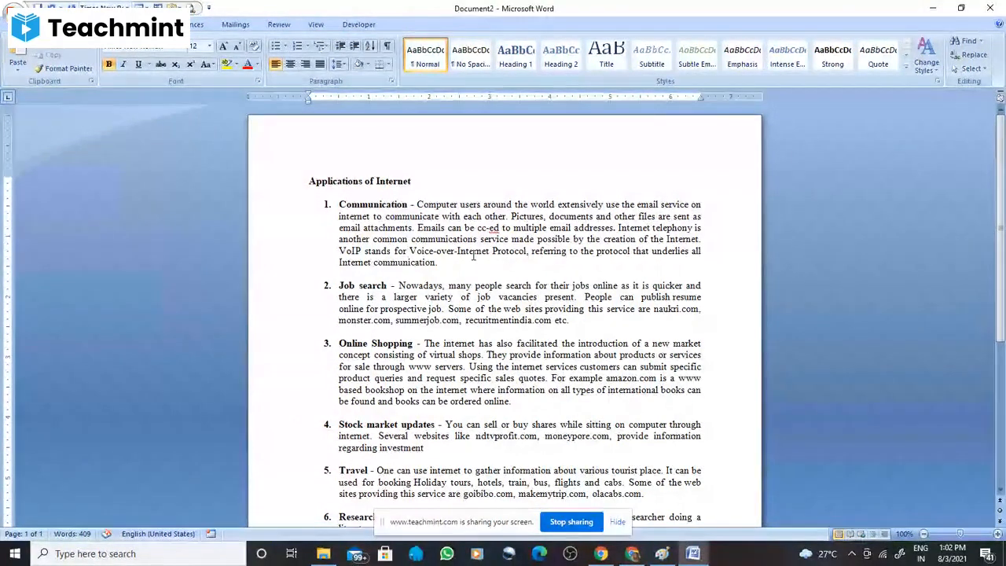
Try the No Spacing style on the Communication paragraph and undo it
left_click(470, 56)
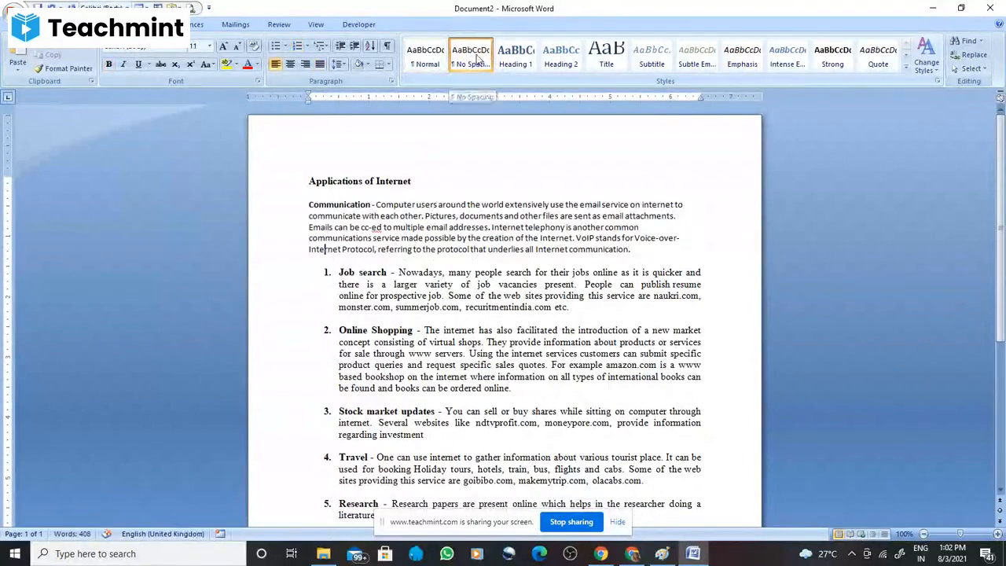
key("ctrl+z")
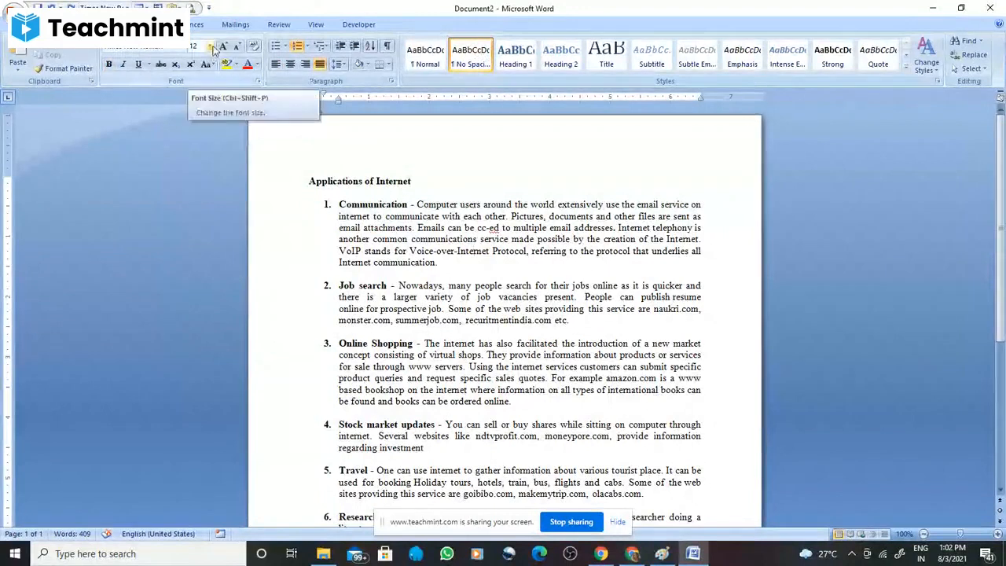
Look through the available fonts and font sizes for the heading and the Communication paragraph
left_click(186, 49)
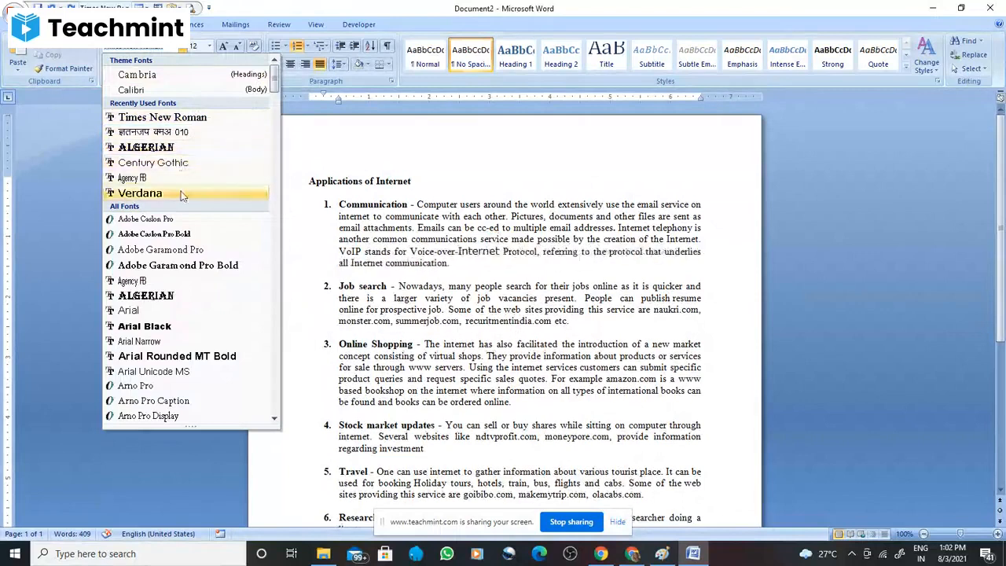
left_click(196, 120)
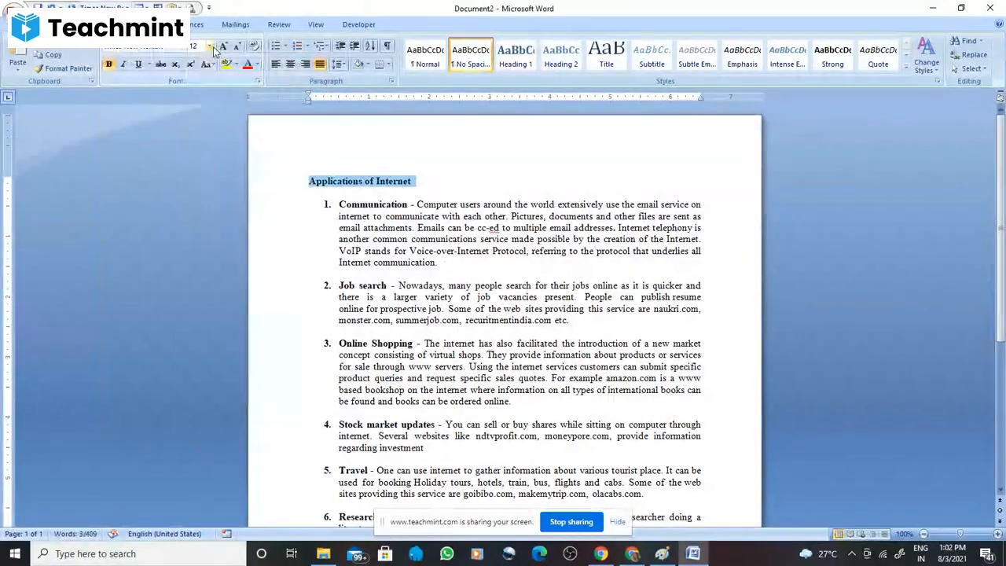
left_click(210, 46)
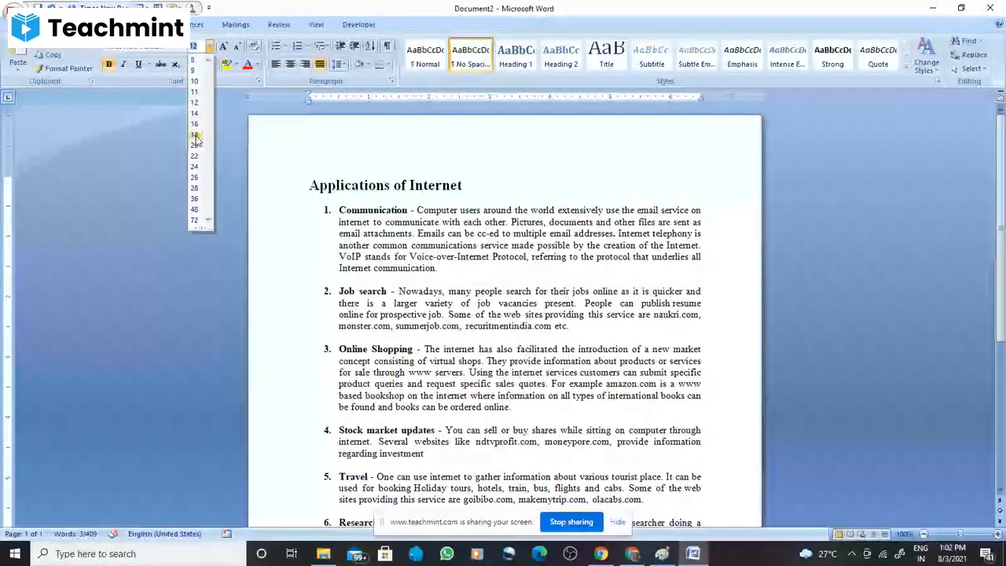
left_click(317, 121)
left_click_drag(338, 204, 442, 262)
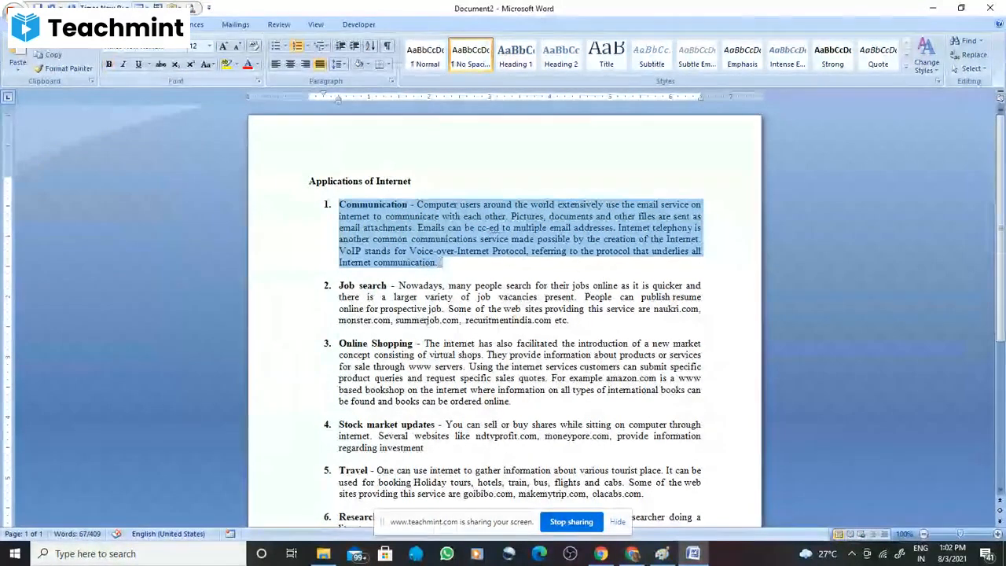
left_click(184, 49)
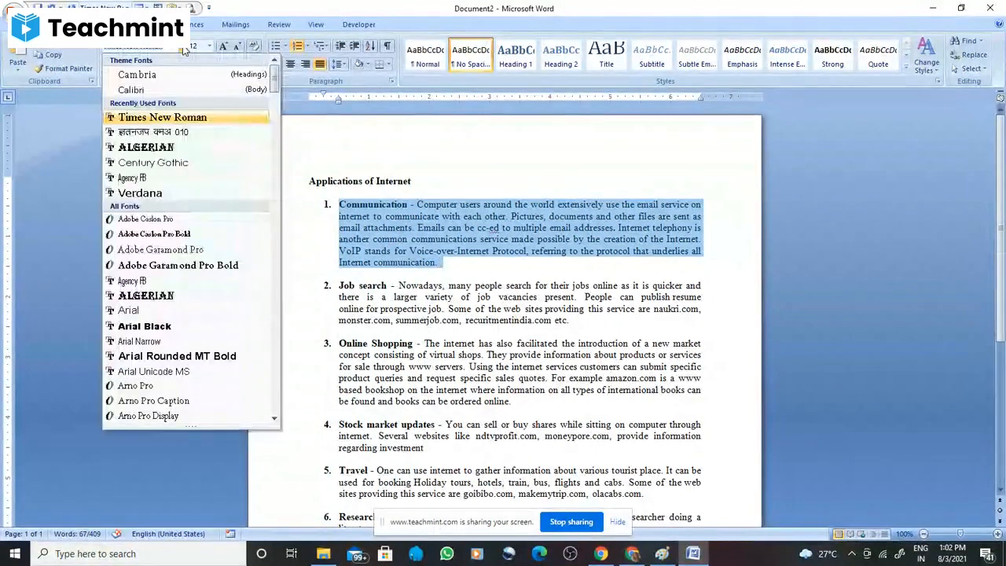
left_click(384, 217)
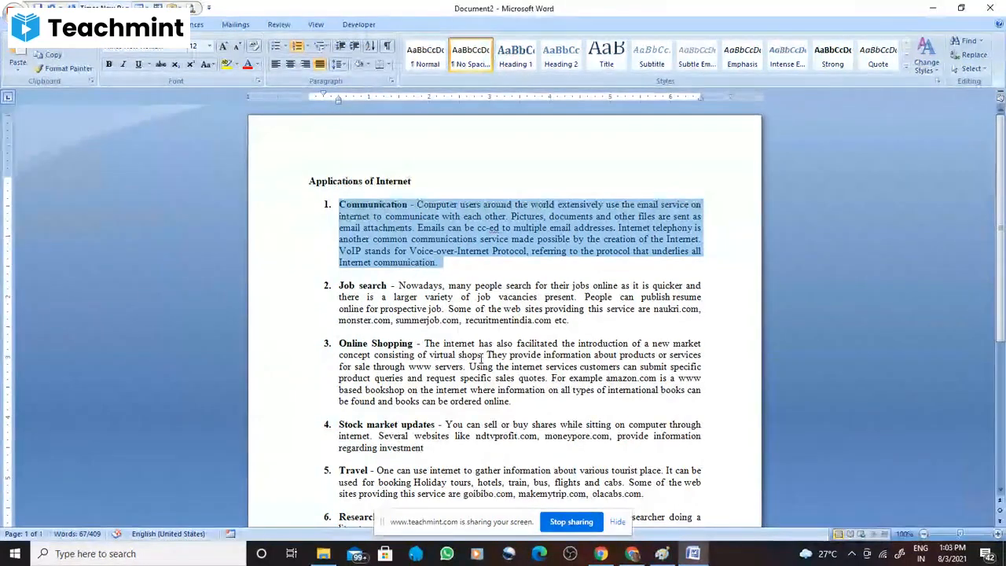
key("ctrl+a")
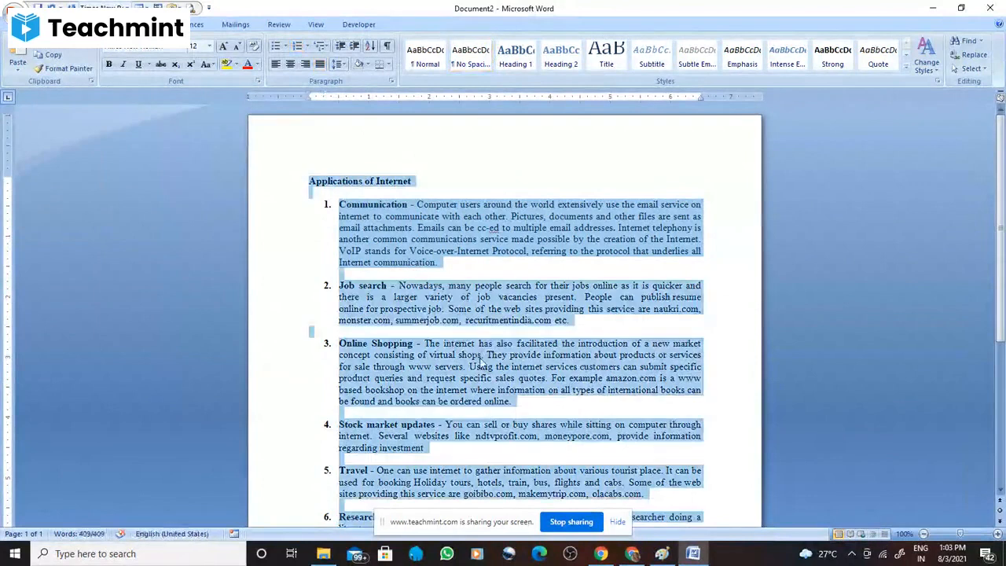
left_click(498, 319)
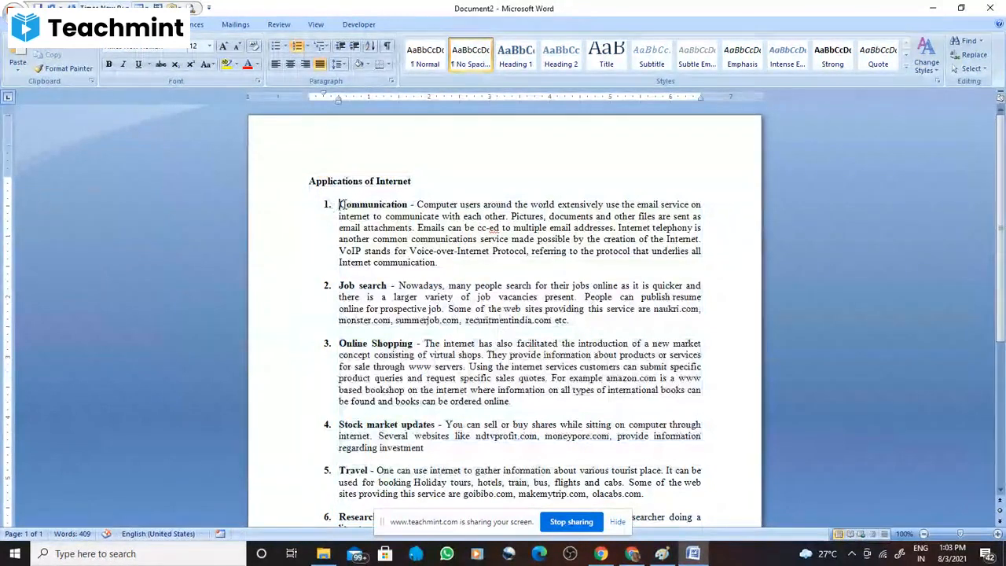
Apply bold formatting to the whole Communication paragraph
left_click_drag(339, 205, 431, 267)
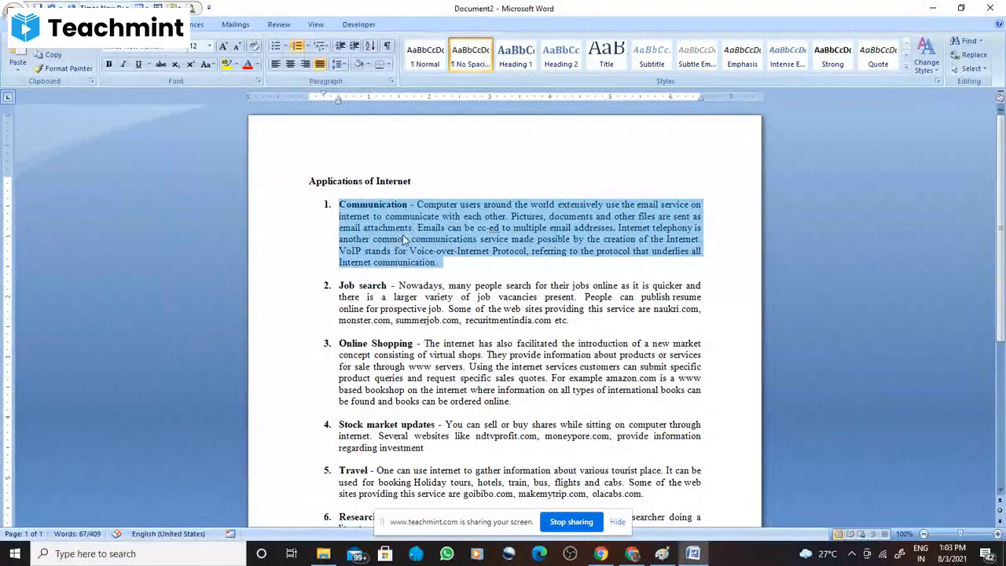
left_click(109, 66)
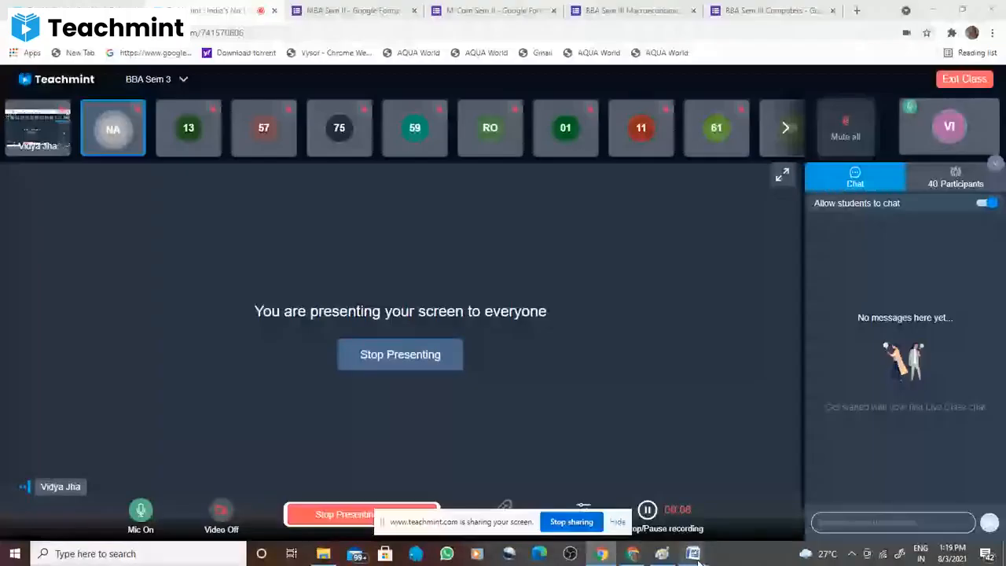
Switch to the Document2 window in Microsoft Word and show the start of the document
mouse_move(693, 553)
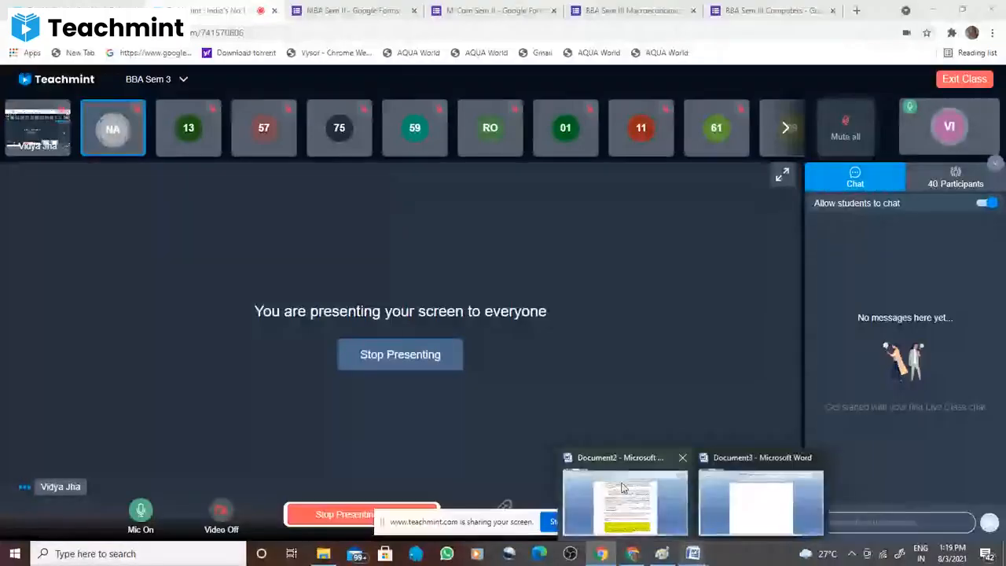
left_click(629, 506)
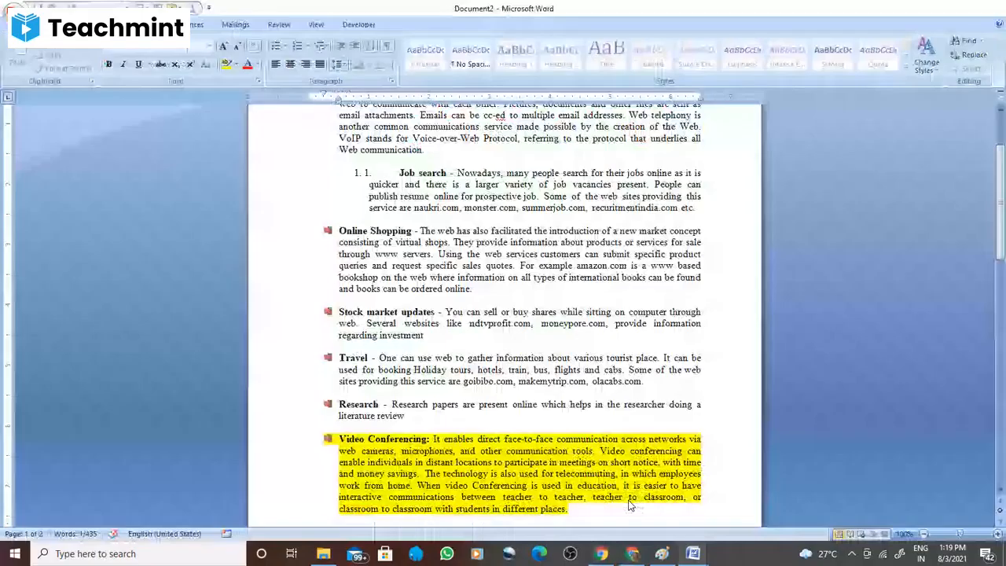
left_click(940, 189)
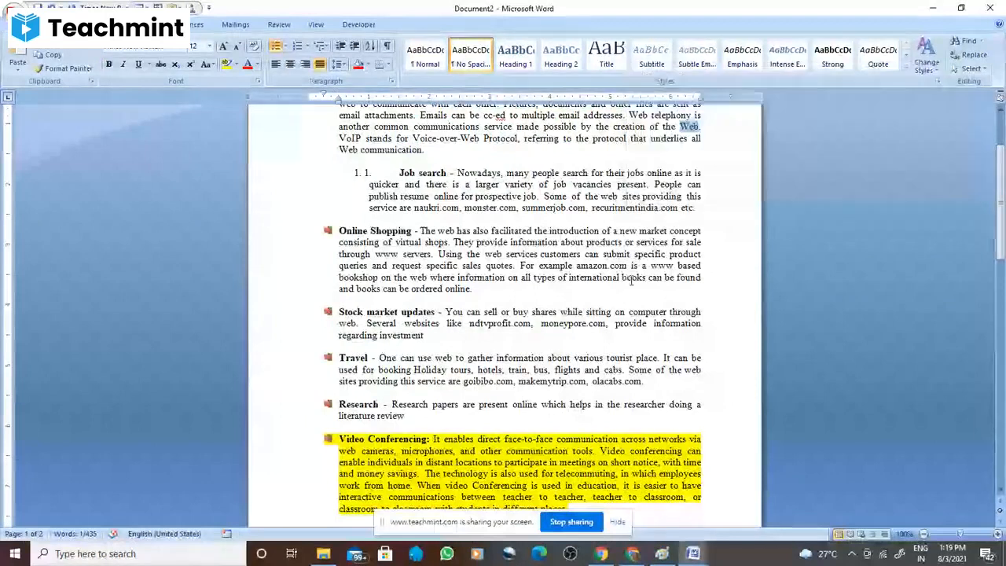
scroll(604, 290, "up", 3)
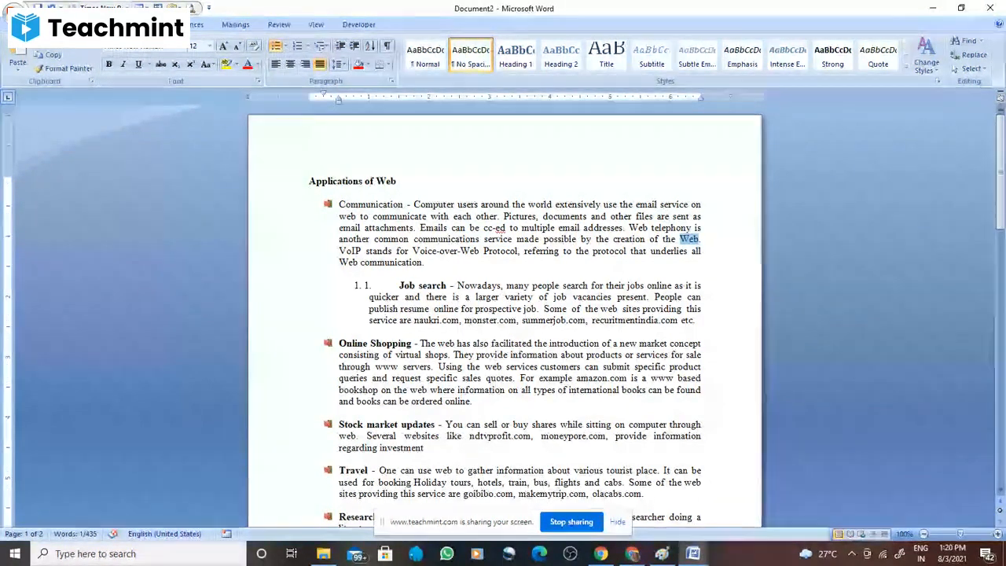
key("ctrl+o")
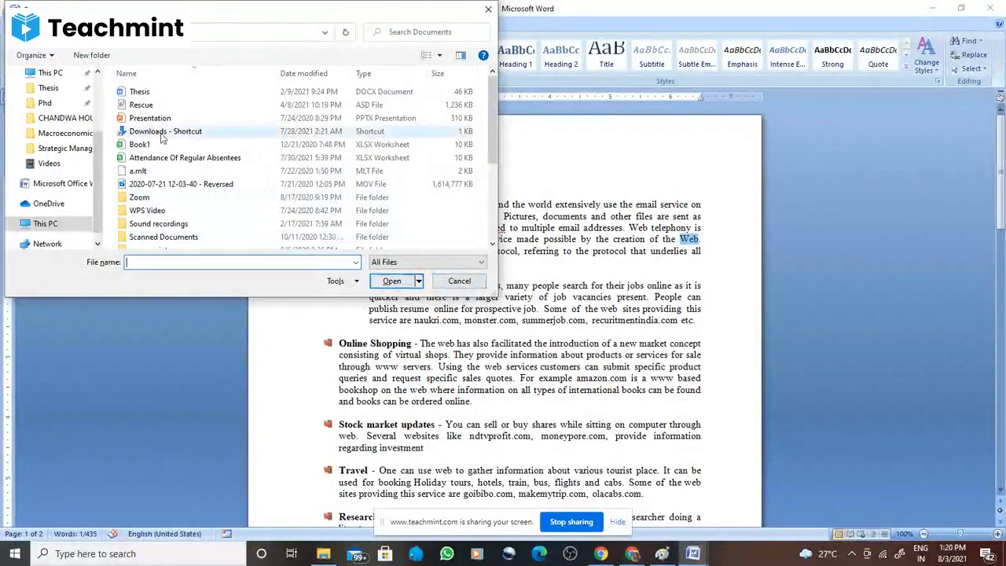
left_click(139, 92)
left_click(407, 283)
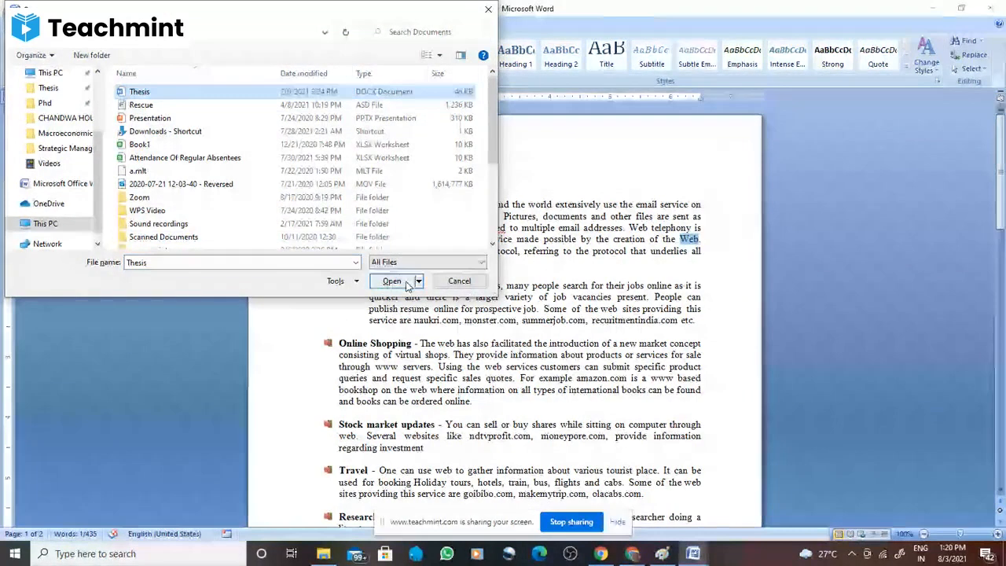
left_click(468, 280)
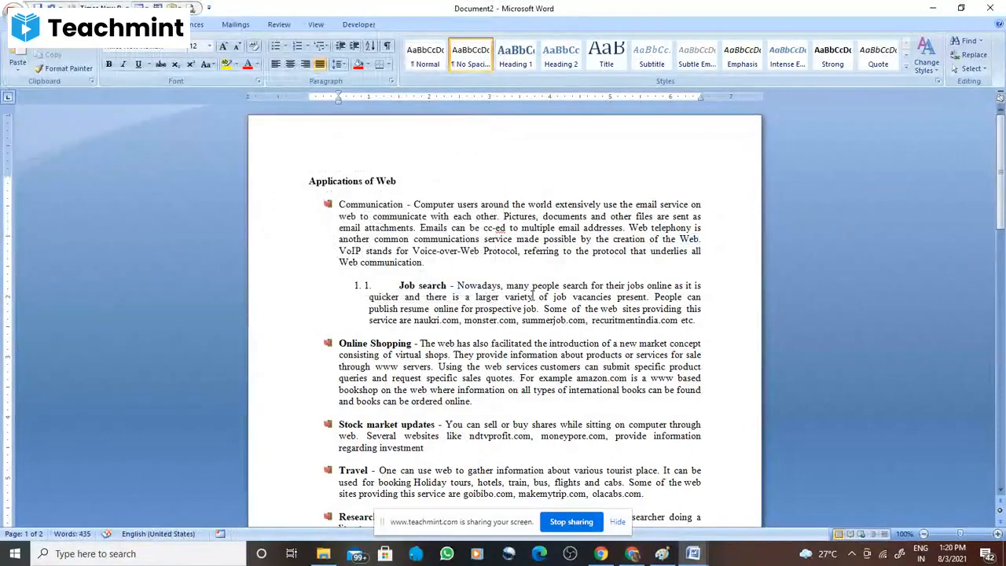
Create a new blank document and switch back to the Document2 window
key("ctrl+n")
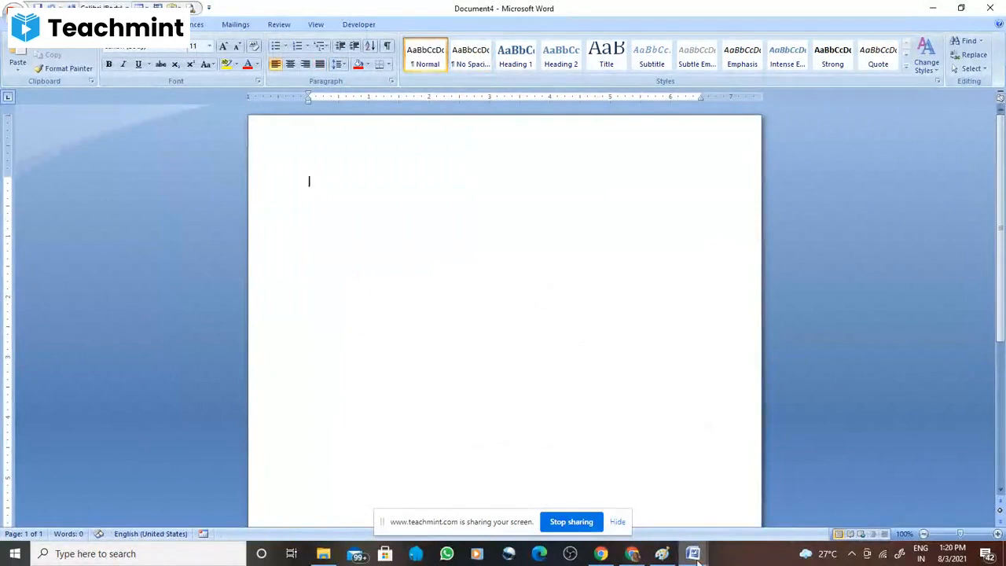
mouse_move(692, 553)
left_click(563, 510)
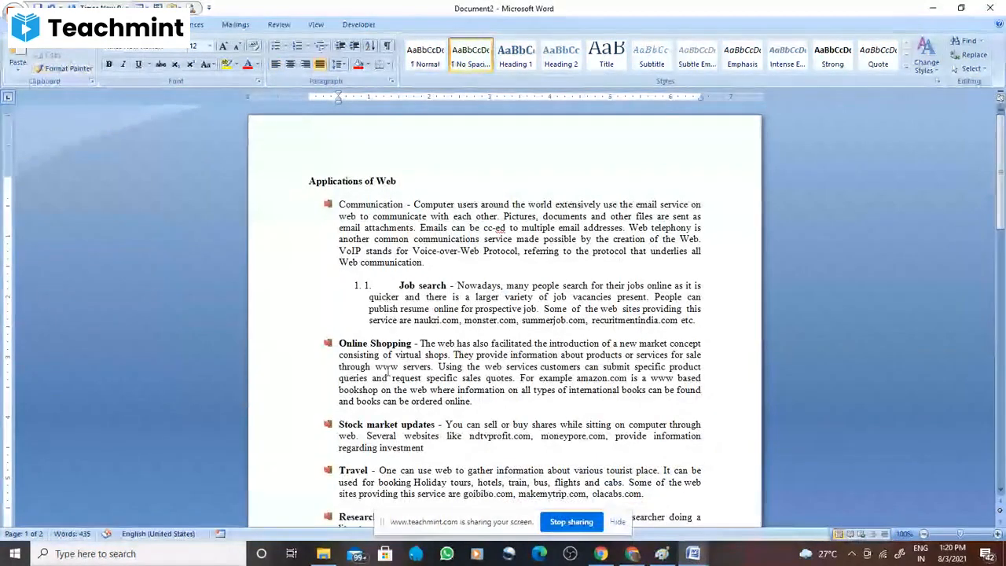
scroll(472, 374, "down", 5)
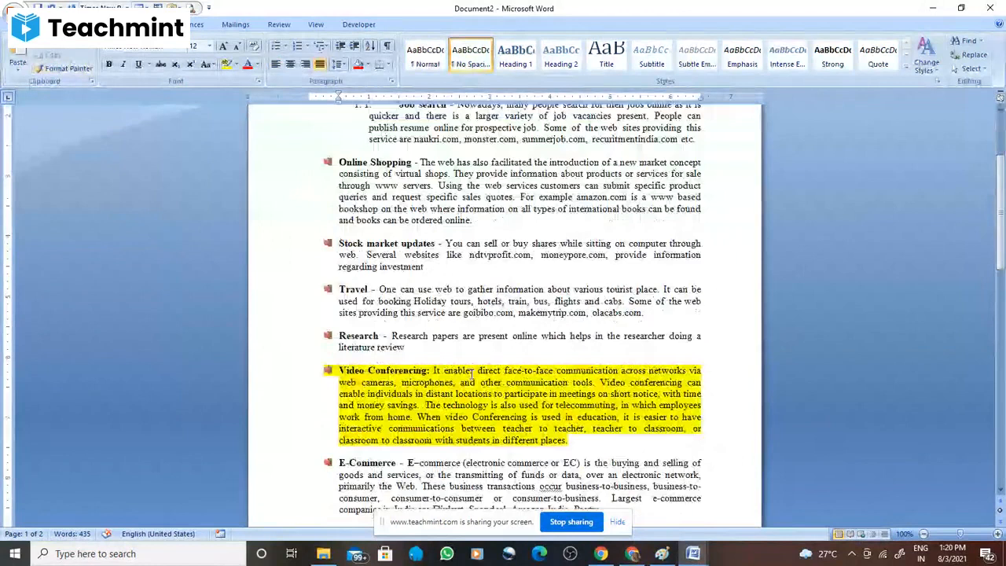
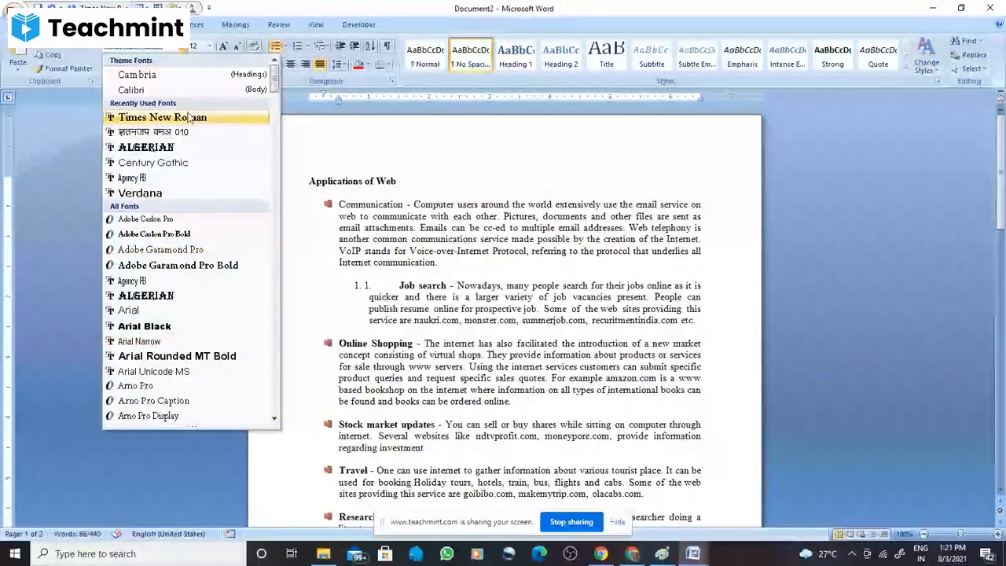
Set the Communication paragraph to the Times New Roman font at size 16
left_click(189, 118)
left_click(209, 45)
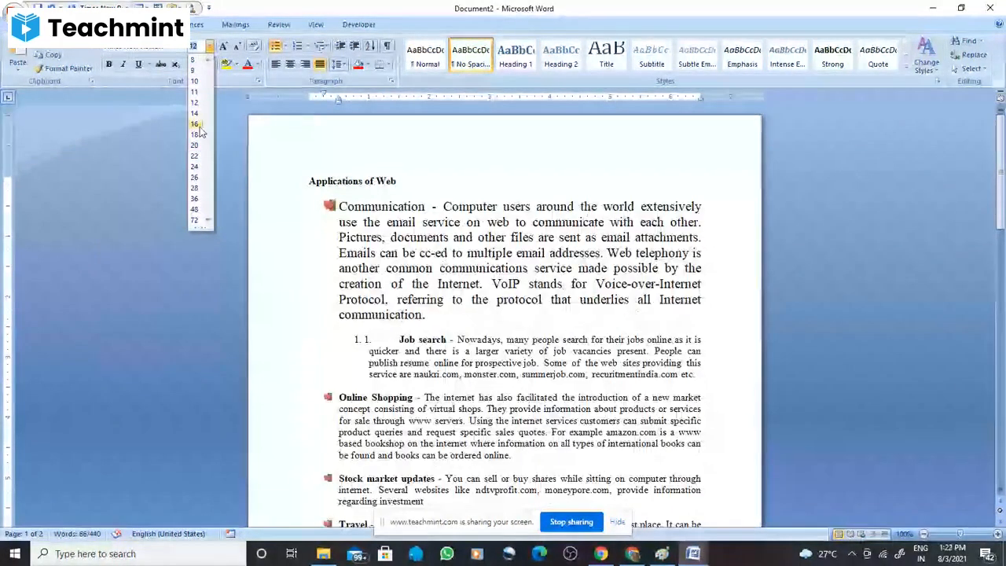
left_click(198, 124)
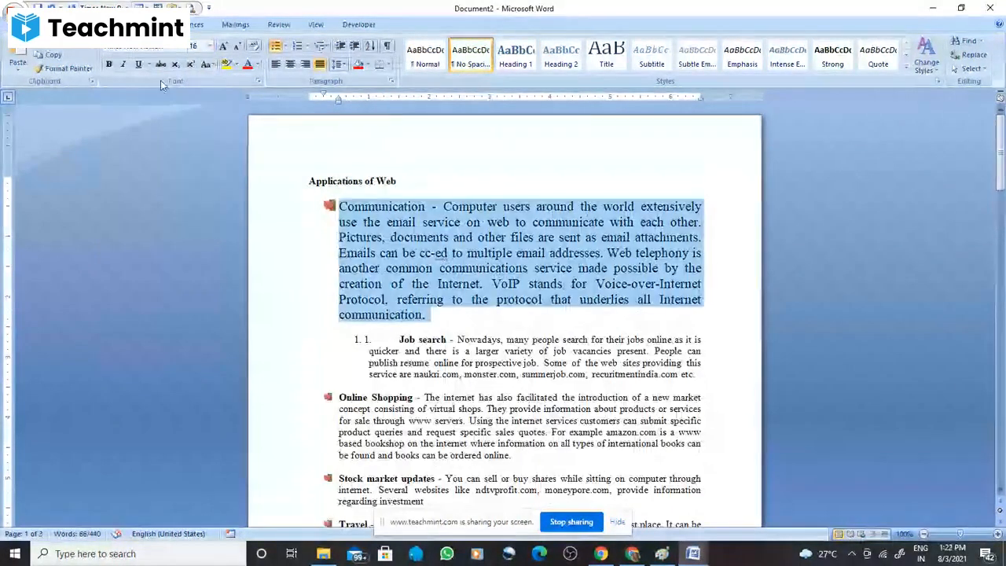
Try bold and italic formatting on the Communication paragraph, removing each one again
left_click(109, 65)
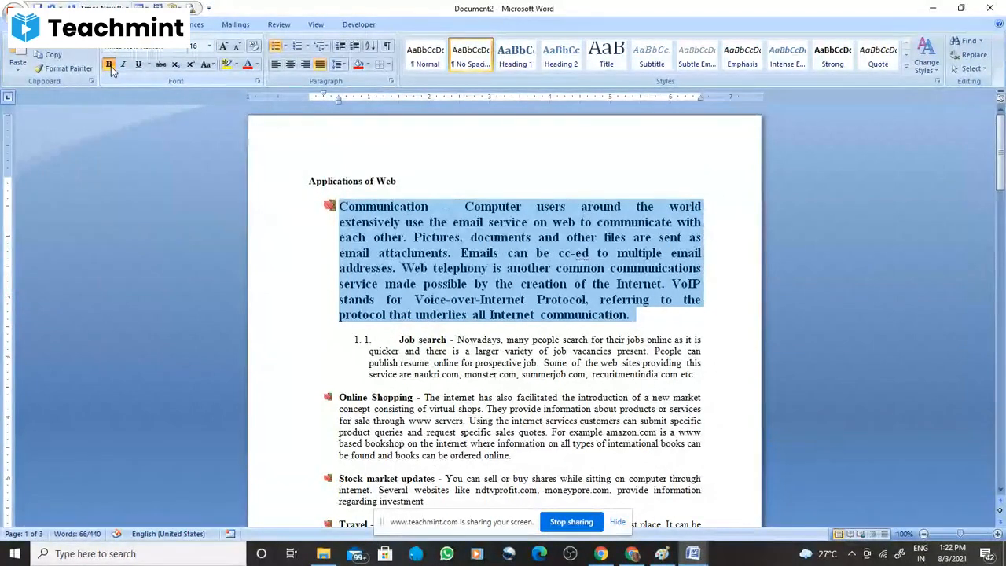
left_click(110, 66)
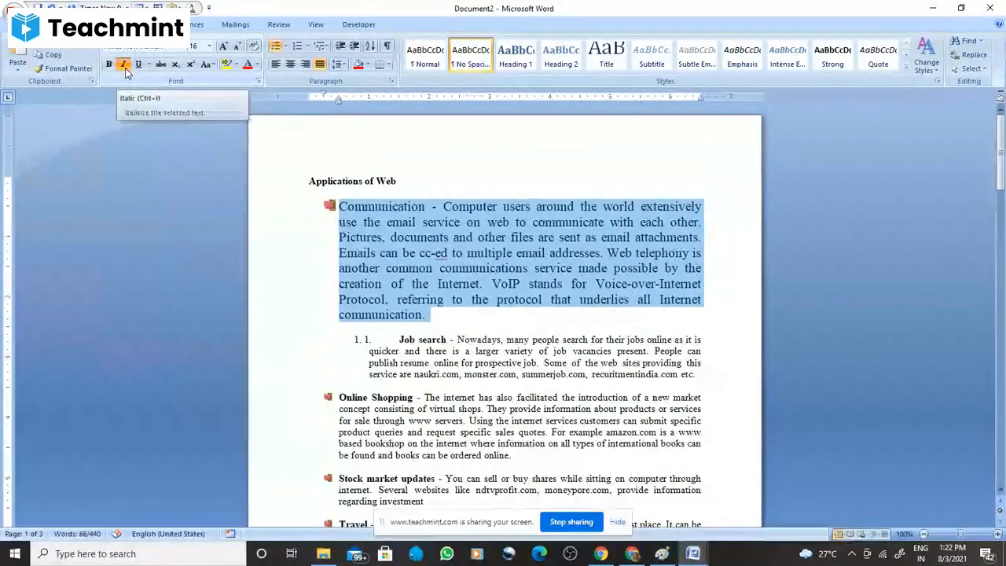
left_click(125, 68)
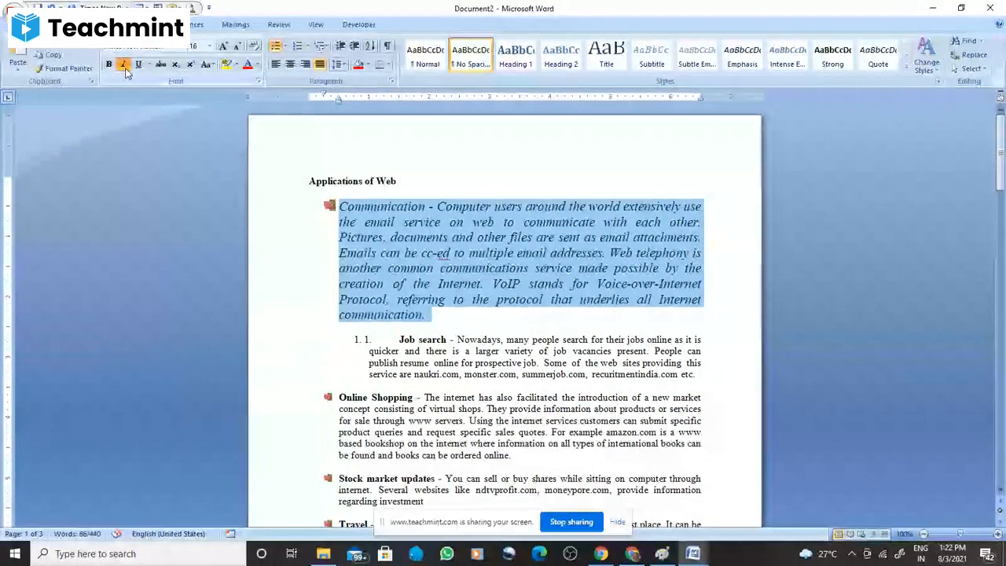
left_click(125, 68)
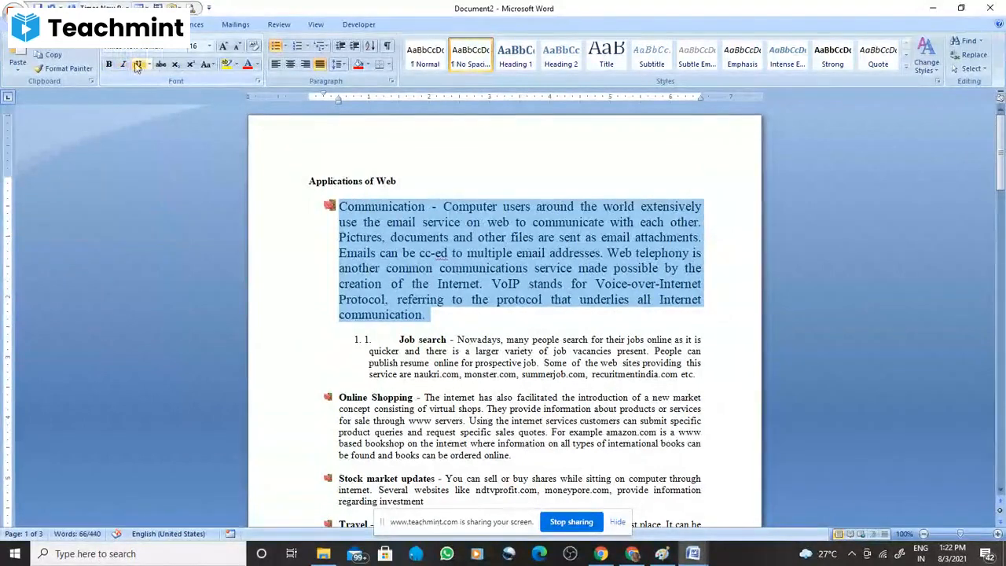
Try underlining the Communication paragraph, remove the underline, and apply strikethrough to the paragraph instead
left_click(140, 67)
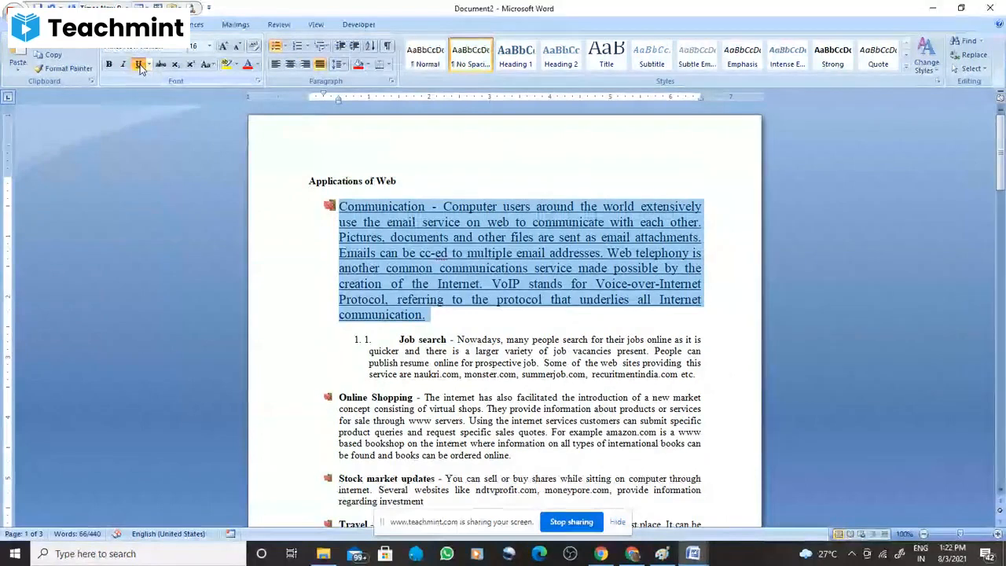
left_click(139, 68)
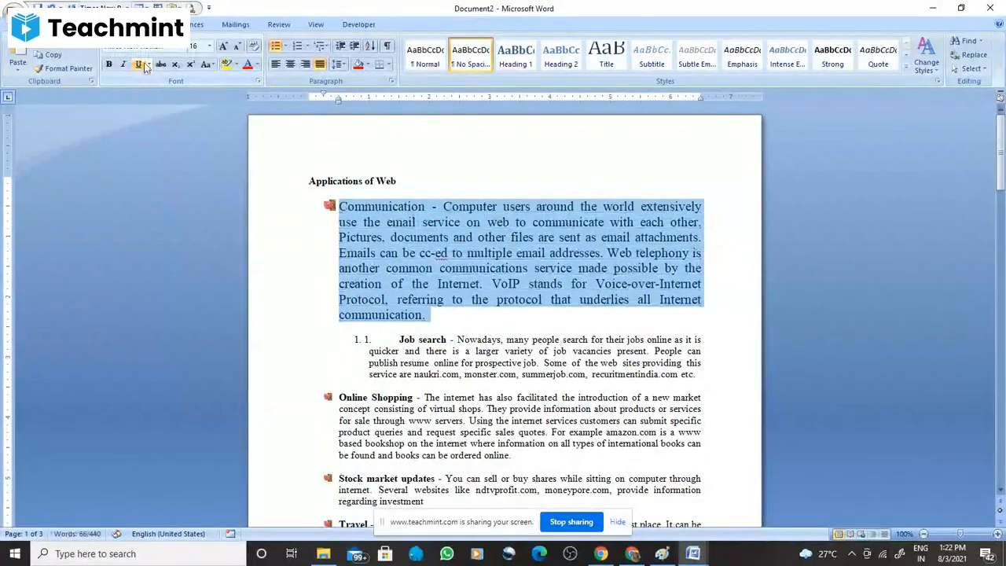
left_click(160, 64)
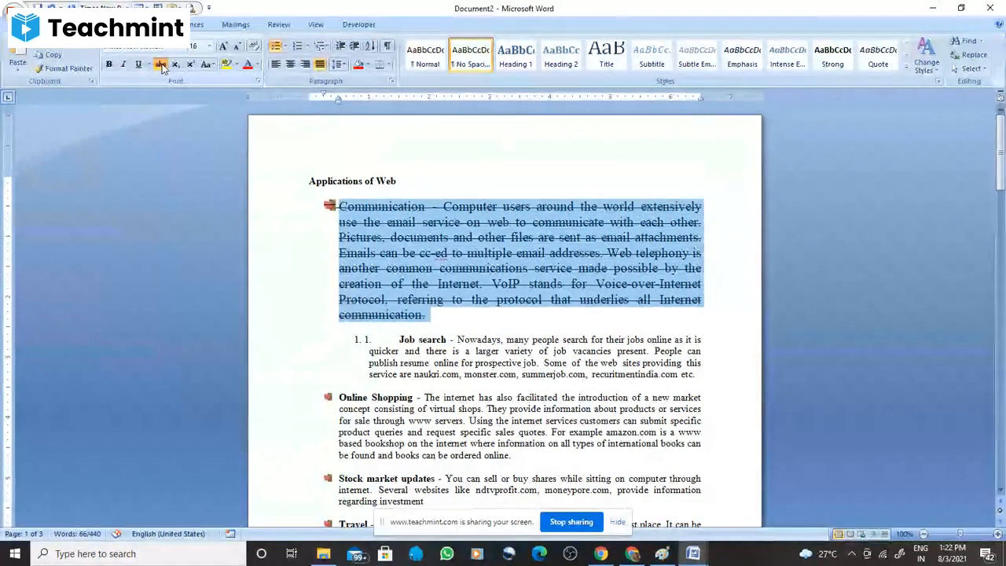
left_click(162, 67)
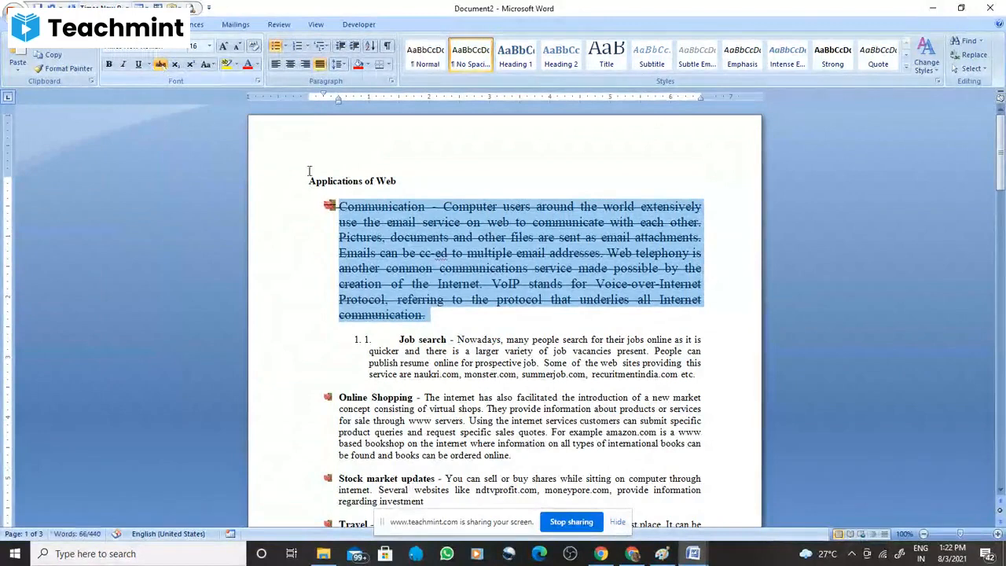
Add three new lines below the "Ctrl + C – Copy" line on page 3
scroll(402, 251, "down", 1)
scroll(402, 252, "down", 10)
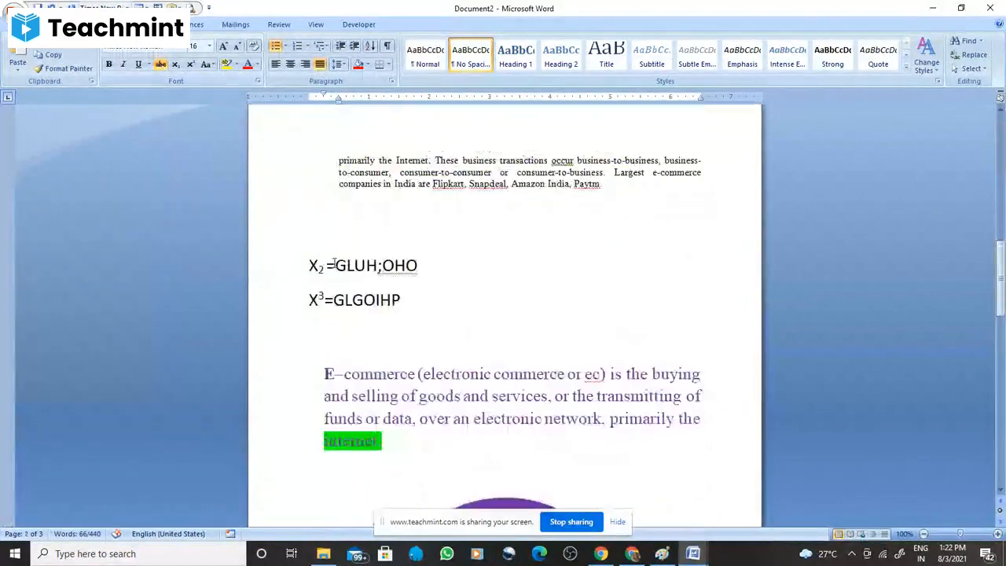
scroll(372, 322, "down", 8)
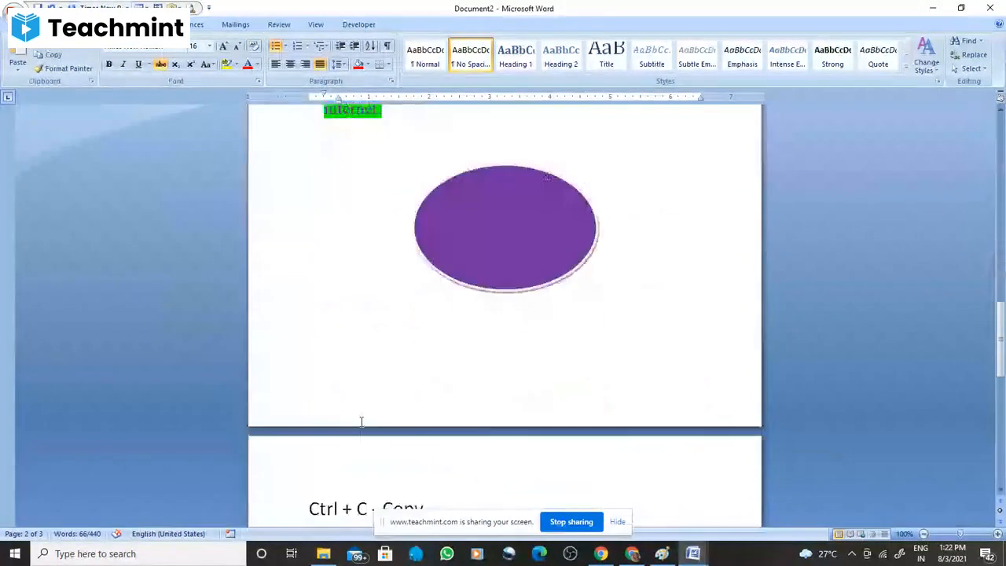
scroll(362, 422, "down", 4)
left_click(466, 362)
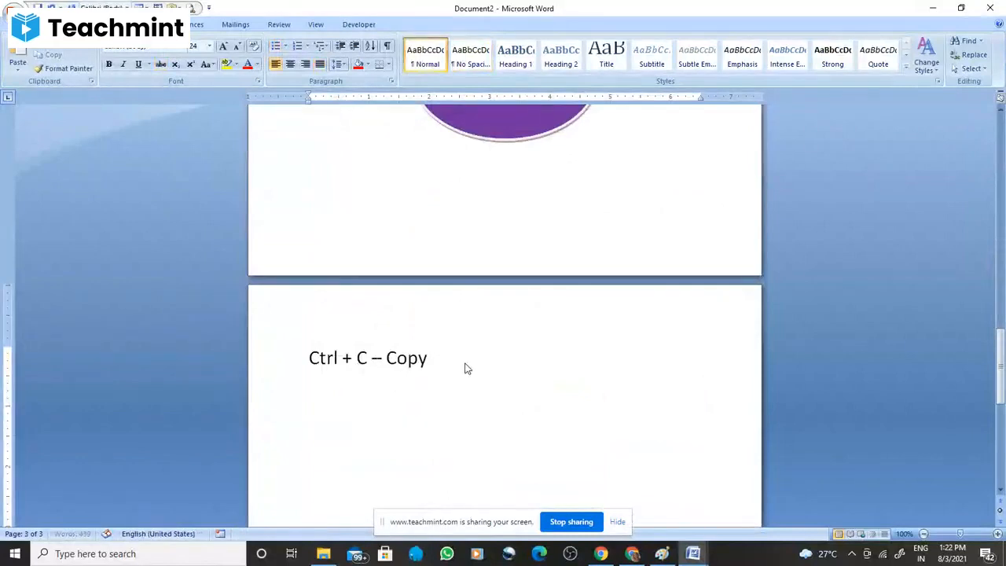
key("Return")
key("Return")
key("Return")
scroll(440, 351, "down", 4)
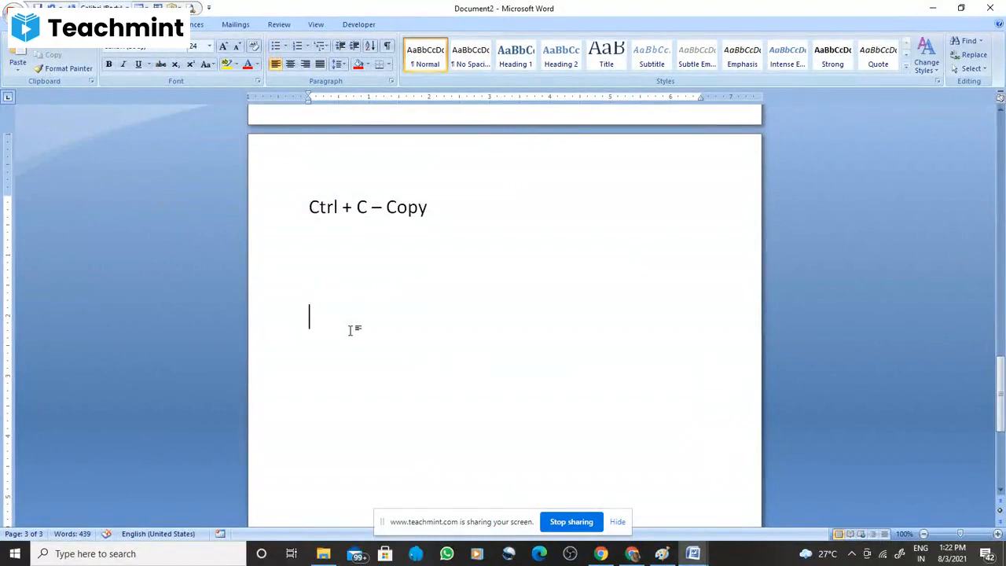
Enter the line "X2=UGP;U" below the blank lines on page 3, with the 2 as a subscript
type("X")
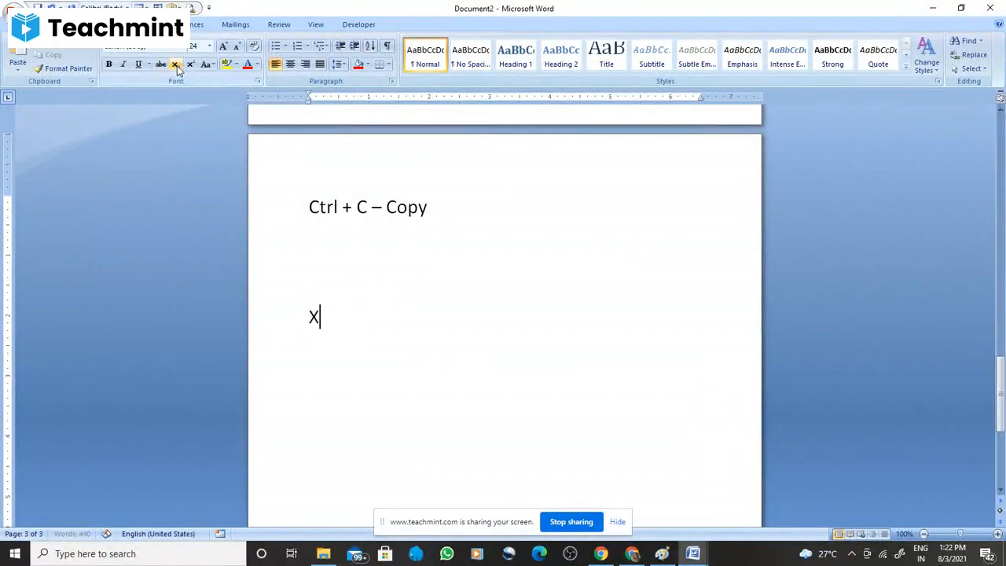
left_click(178, 69)
type("2")
type("=UGP;U")
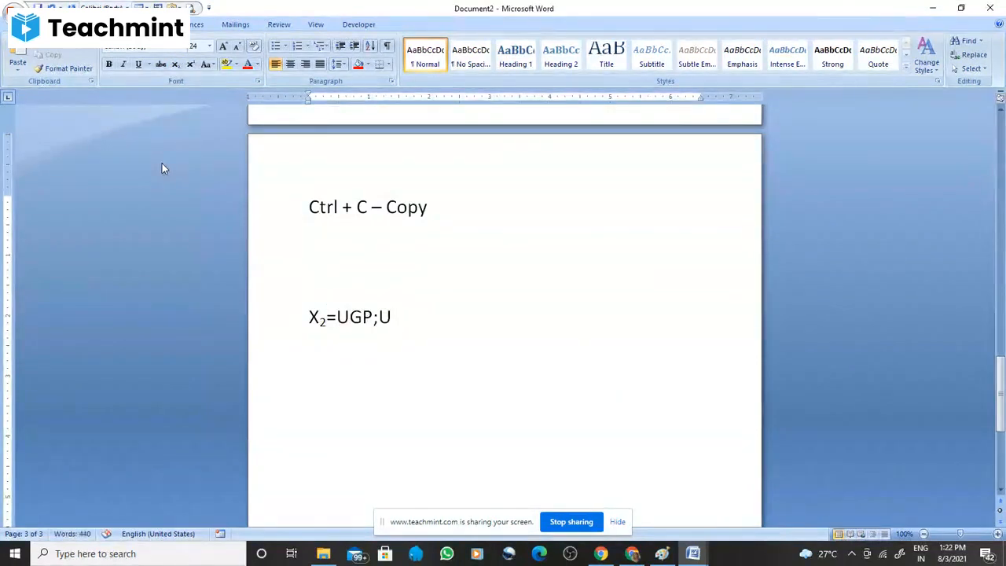
Add a new line reading "X2= GYGIG;G" below the subscript example, with the 2 as a superscript
key("Return")
type("X")
left_click(193, 68)
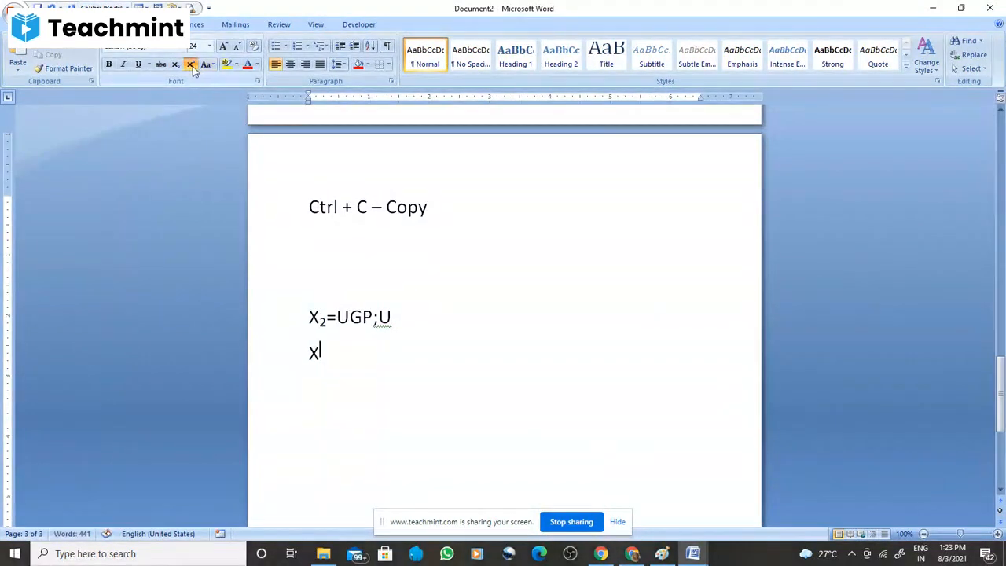
type("2")
left_click(194, 66)
type("= GYGIG;G")
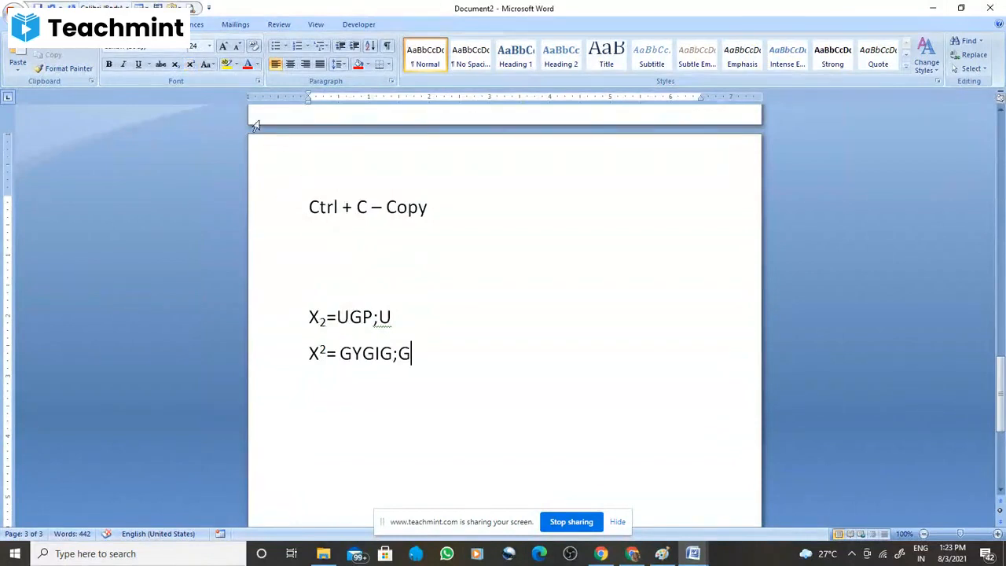
Copy the Online Shopping paragraph from page 1 and paste it on a new line below the superscript example on page 3
scroll(368, 241, "up", 15)
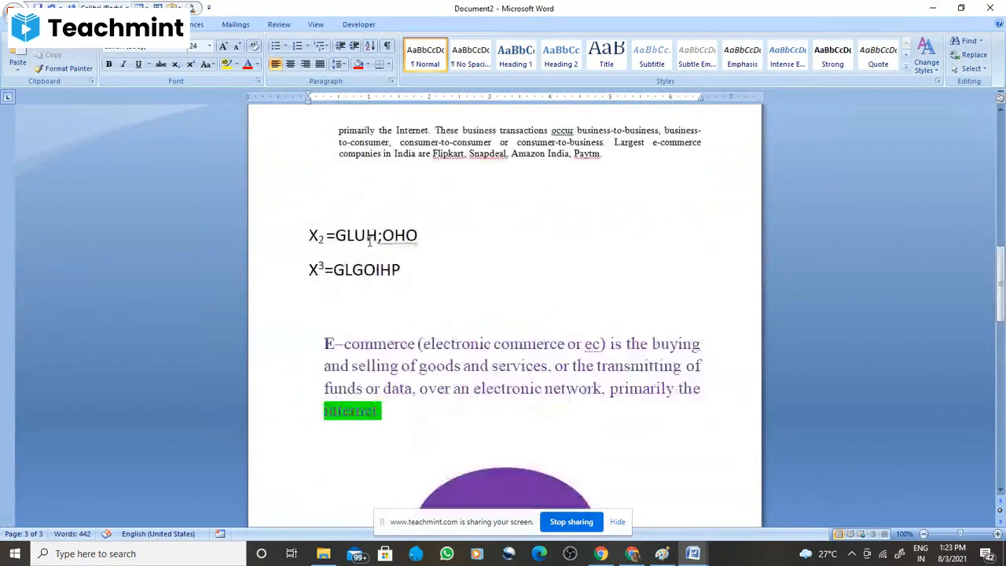
scroll(368, 241, "up", 3)
scroll(368, 240, "up", 10)
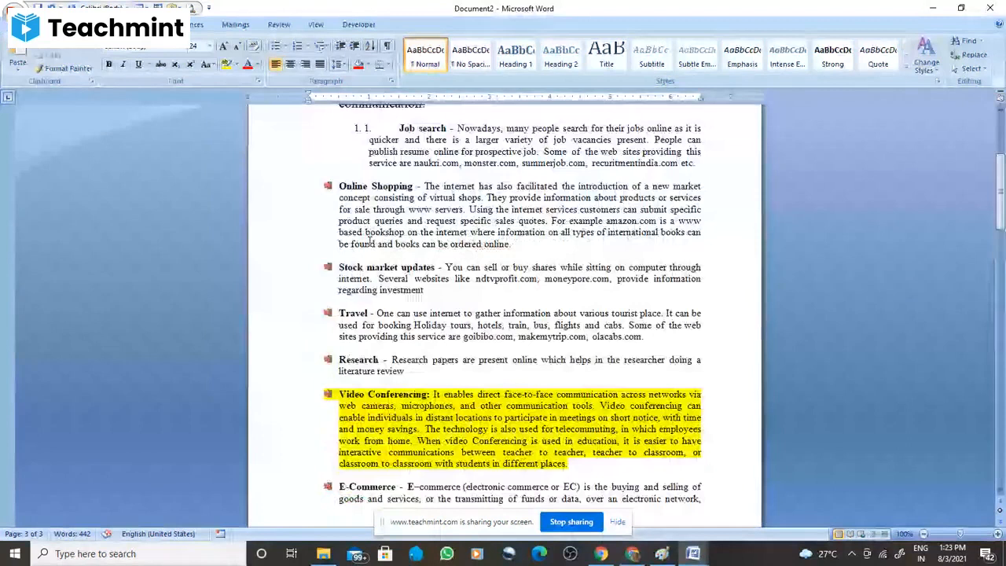
scroll(369, 242, "up", 1)
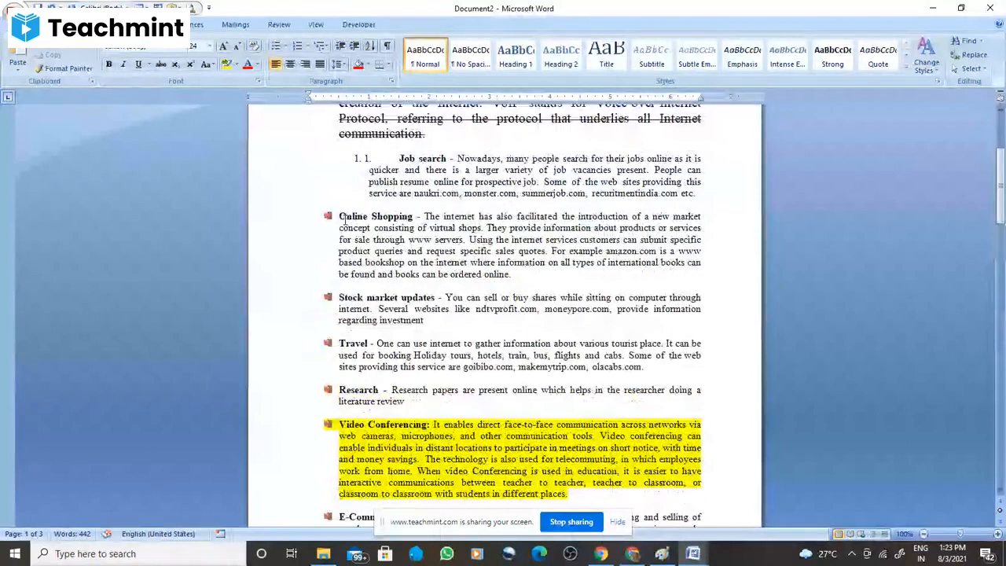
left_click_drag(342, 219, 516, 272)
key("ctrl+c")
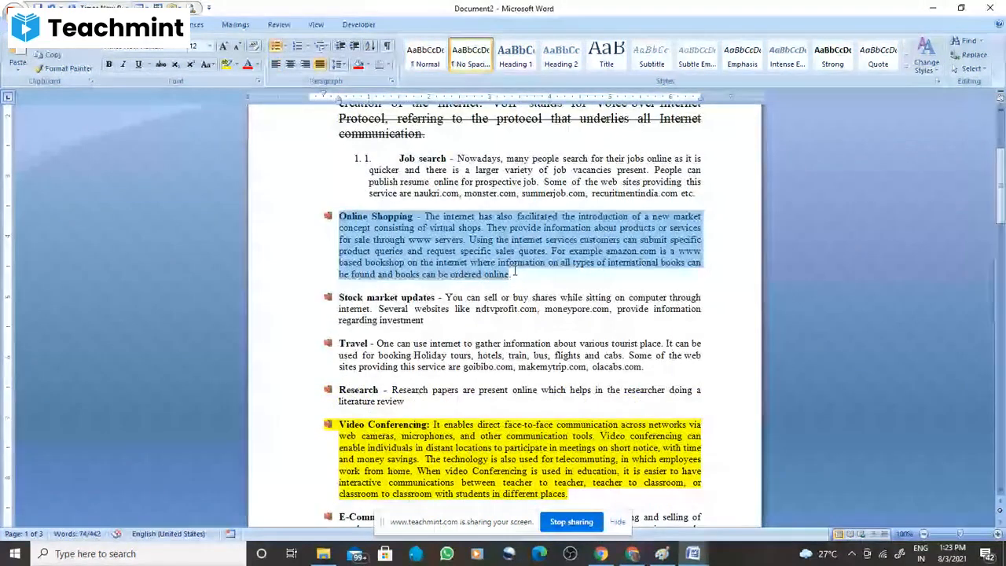
scroll(516, 272, "down", 20)
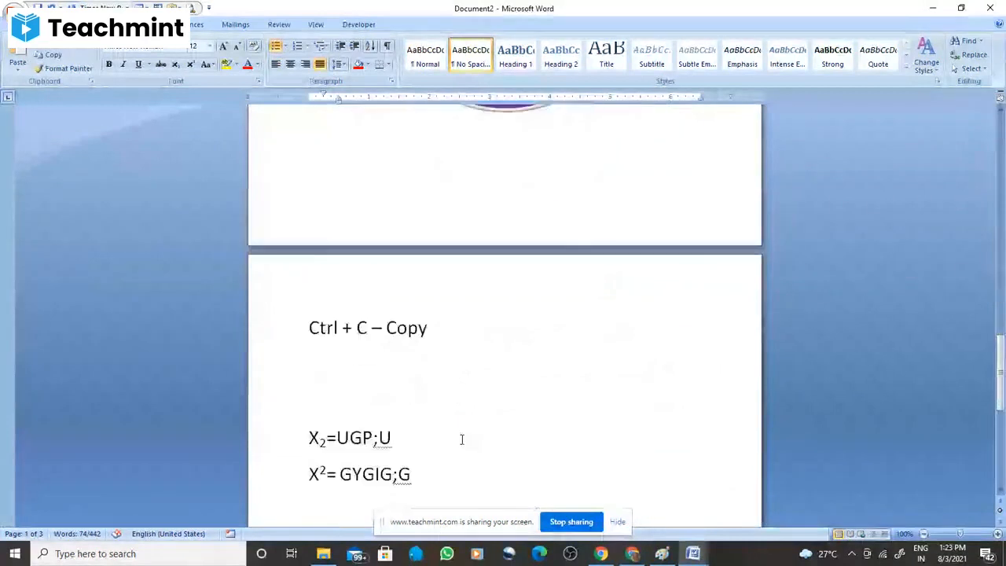
left_click(328, 400)
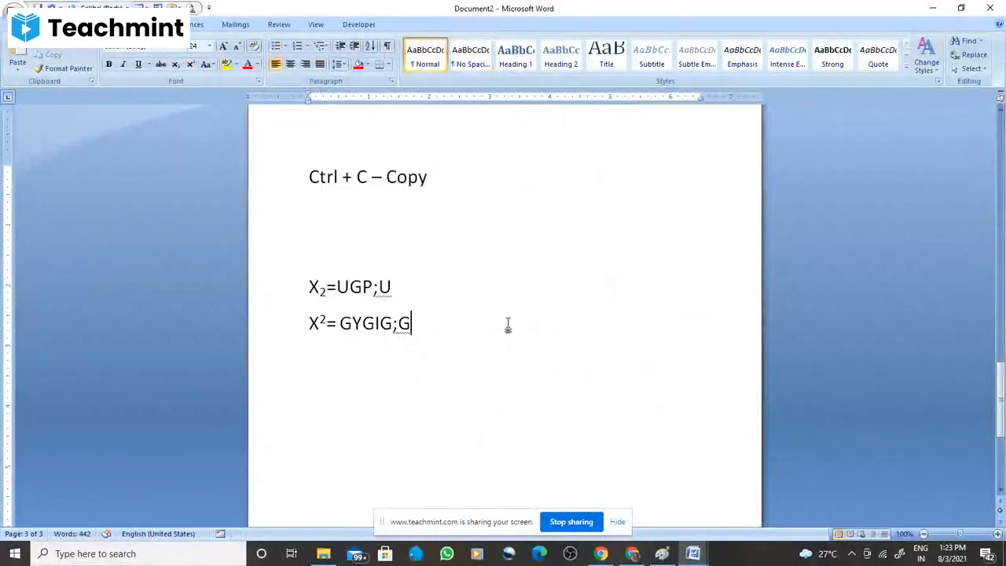
key("Return")
key("ctrl+v")
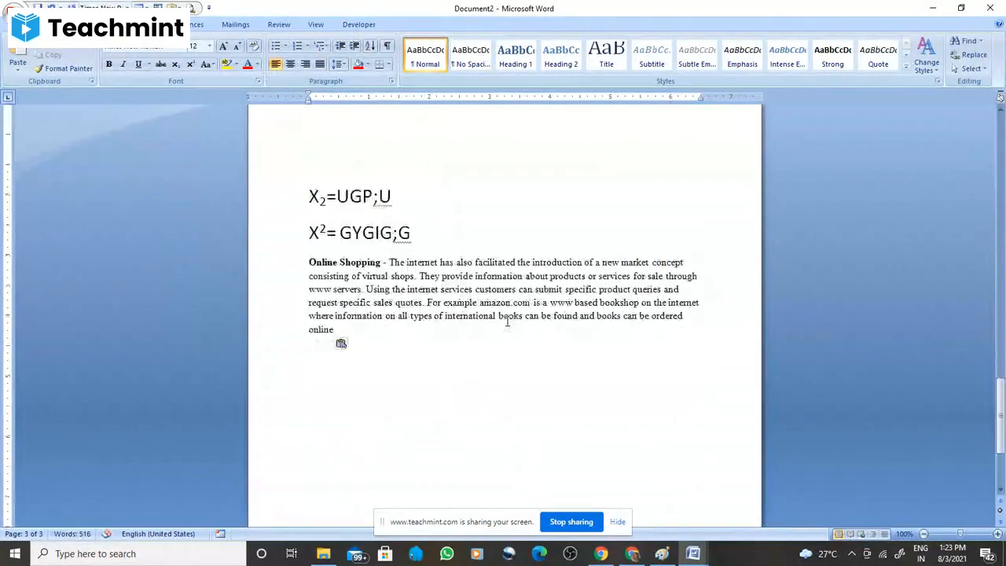
Set the font size of the pasted Online Shopping paragraph to 22
scroll(507, 320, "down", 1)
left_click_drag(309, 232, 422, 316)
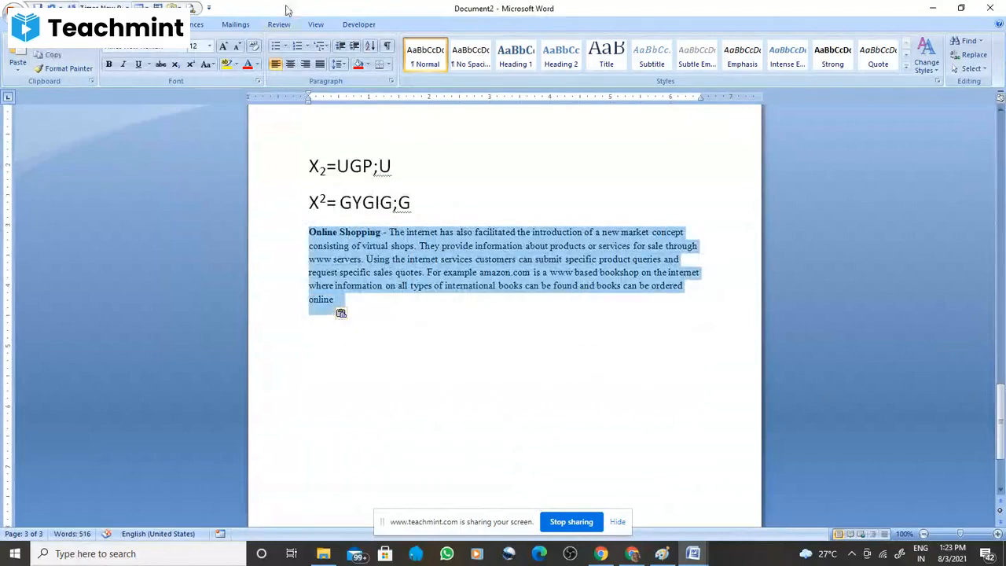
left_click(209, 47)
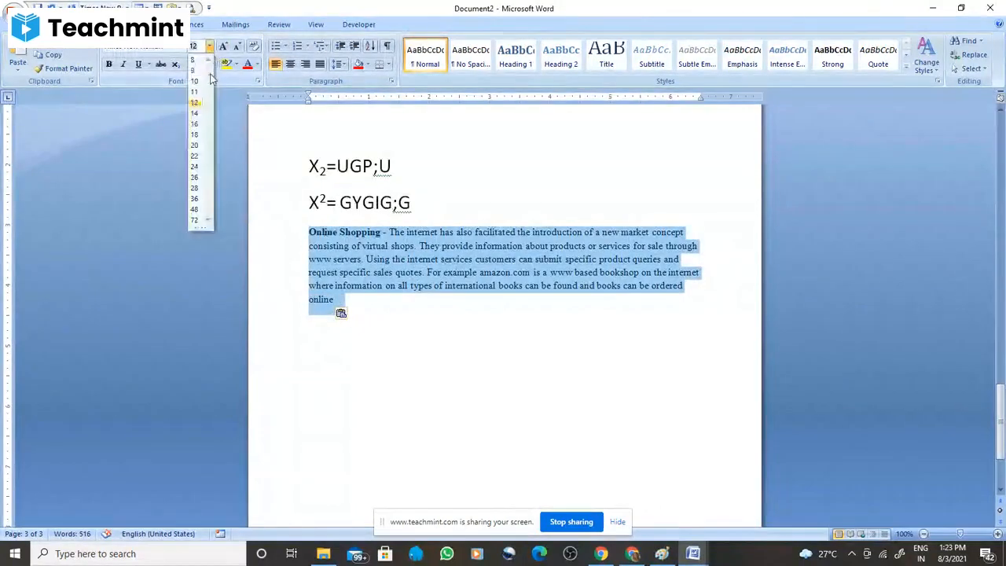
left_click(197, 152)
left_click(196, 151)
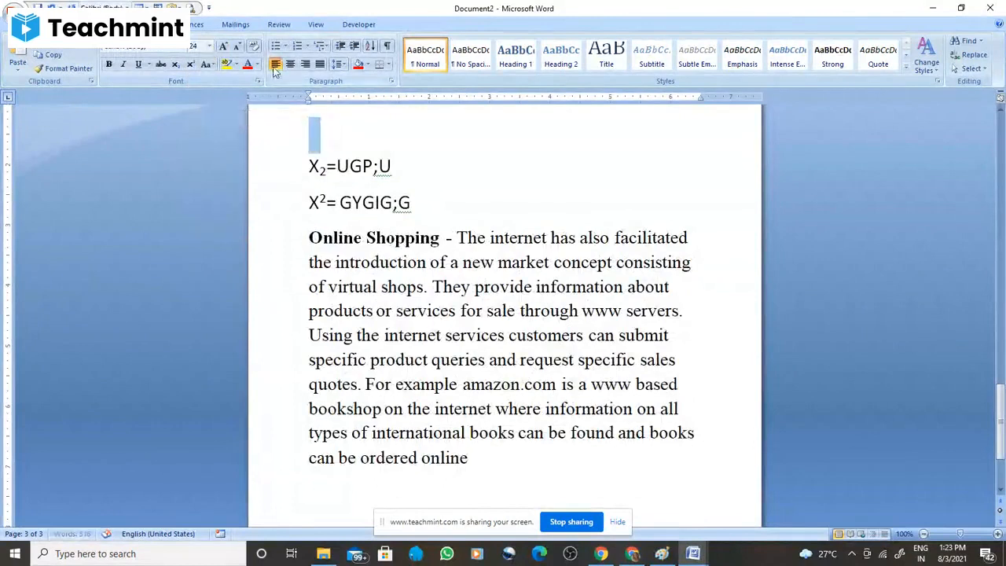
Try left, centered and right alignment on the pasted Online Shopping paragraph, finishing with justified alignment
left_click_drag(307, 236, 514, 456)
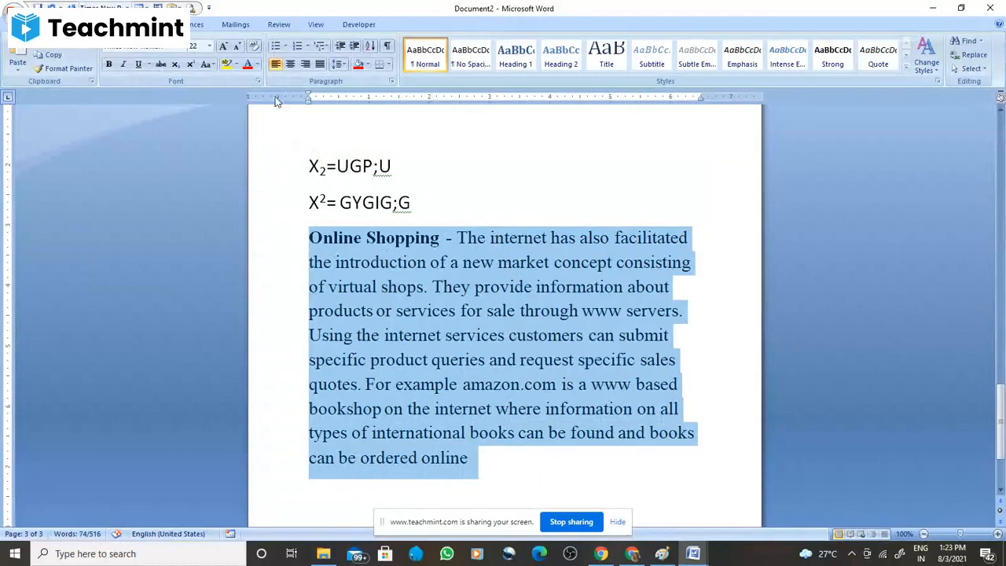
key("ctrl+j")
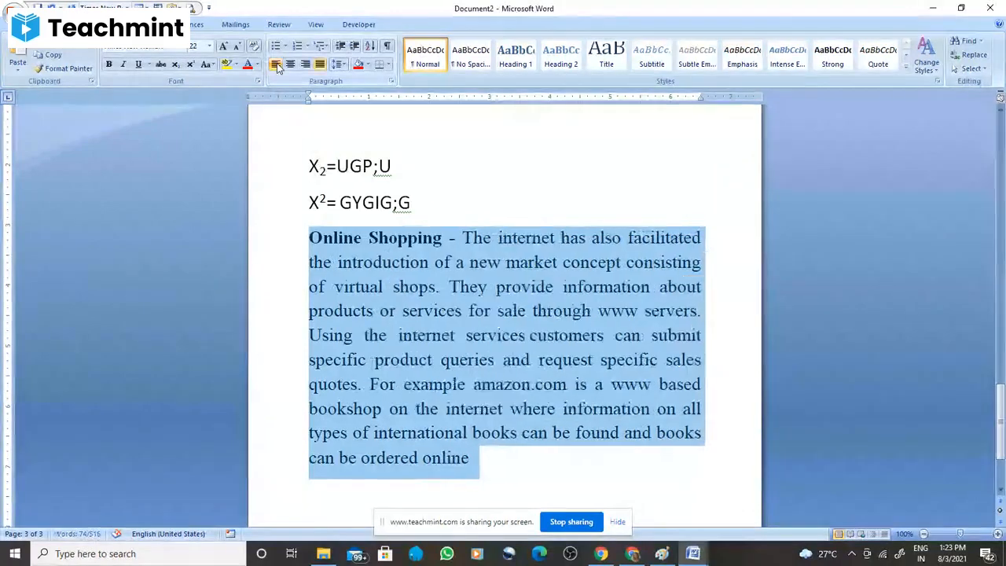
left_click(276, 67)
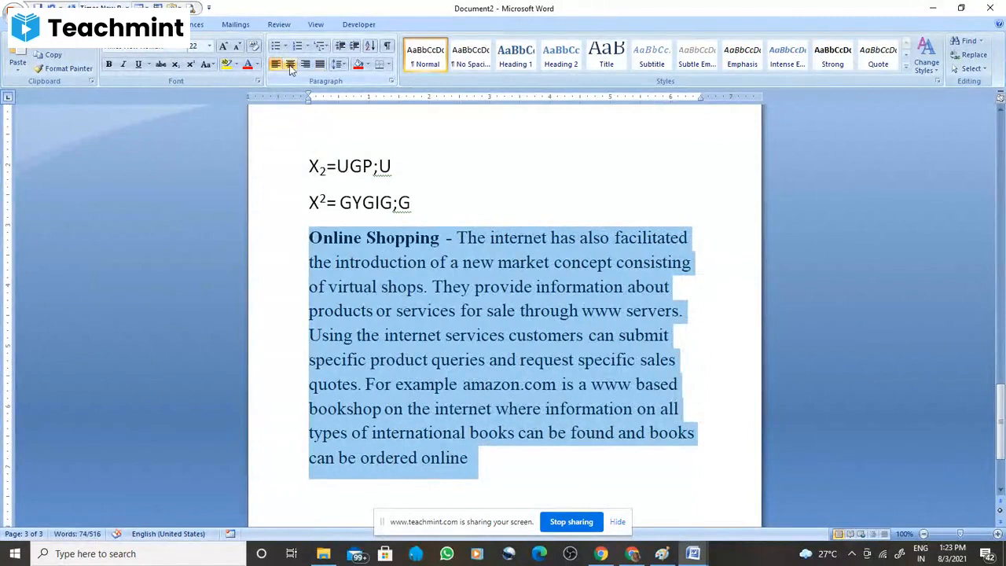
left_click(289, 66)
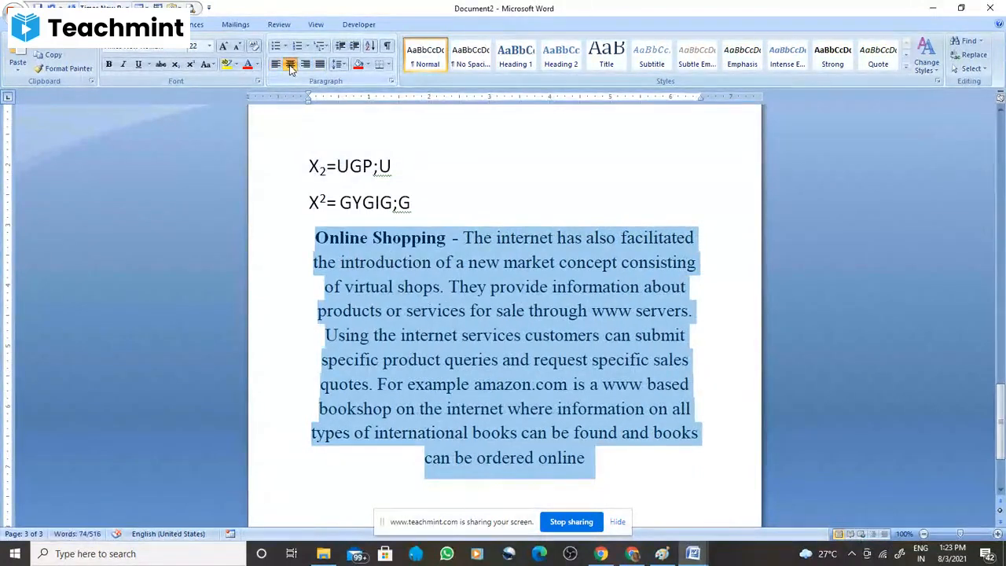
left_click(305, 66)
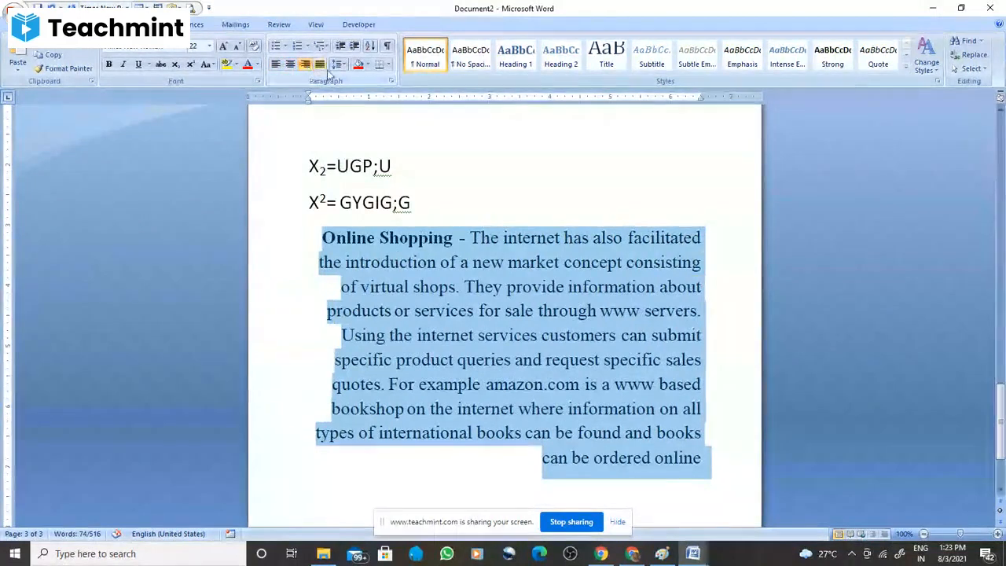
left_click(321, 65)
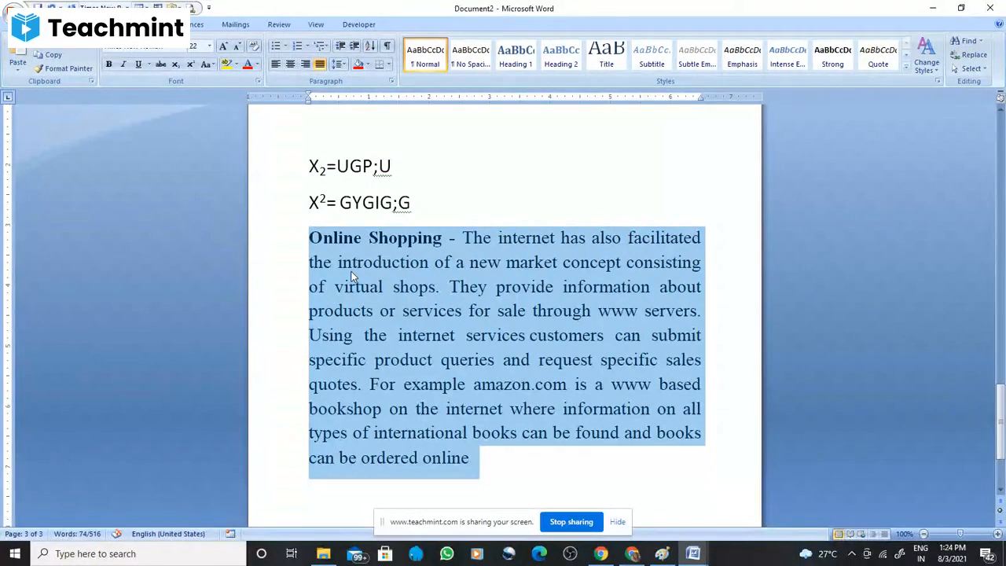
Highlight the pasted Online Shopping paragraph in yellow and deselect it
left_click(236, 68)
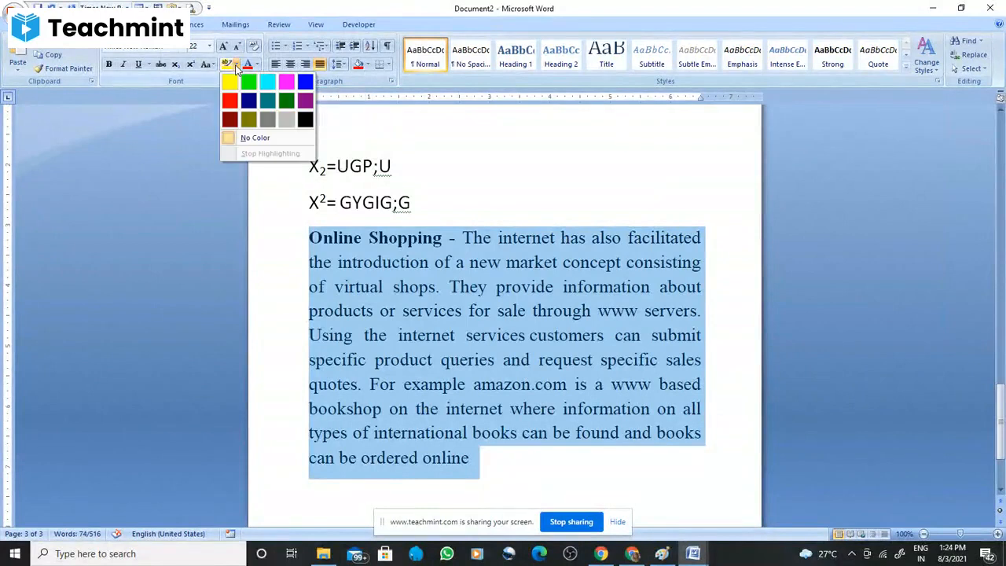
left_click(230, 81)
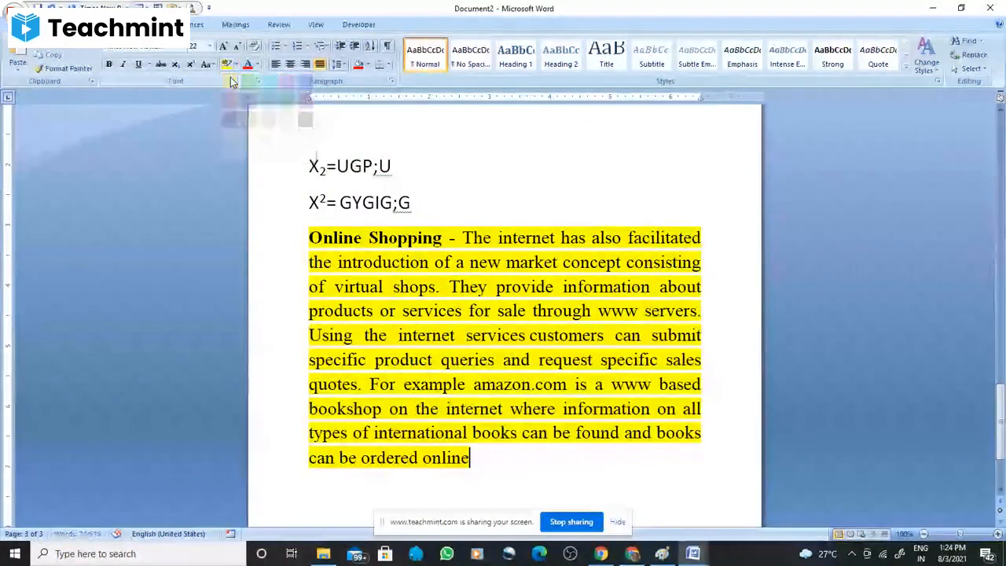
left_click(474, 287)
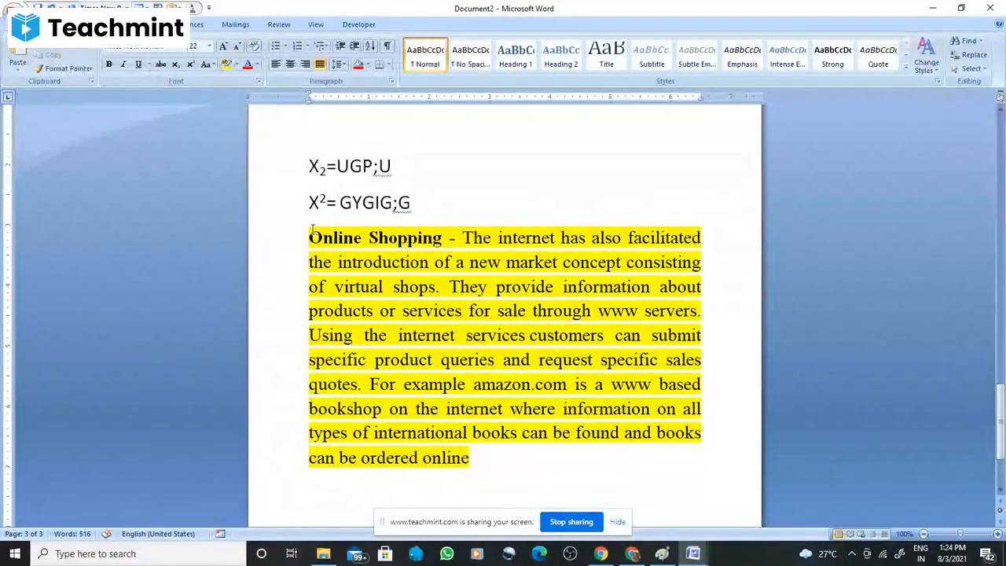
Set the line spacing of the highlighted Online Shopping paragraph on page 3 to 1.5 lines
left_click_drag(309, 237, 494, 449)
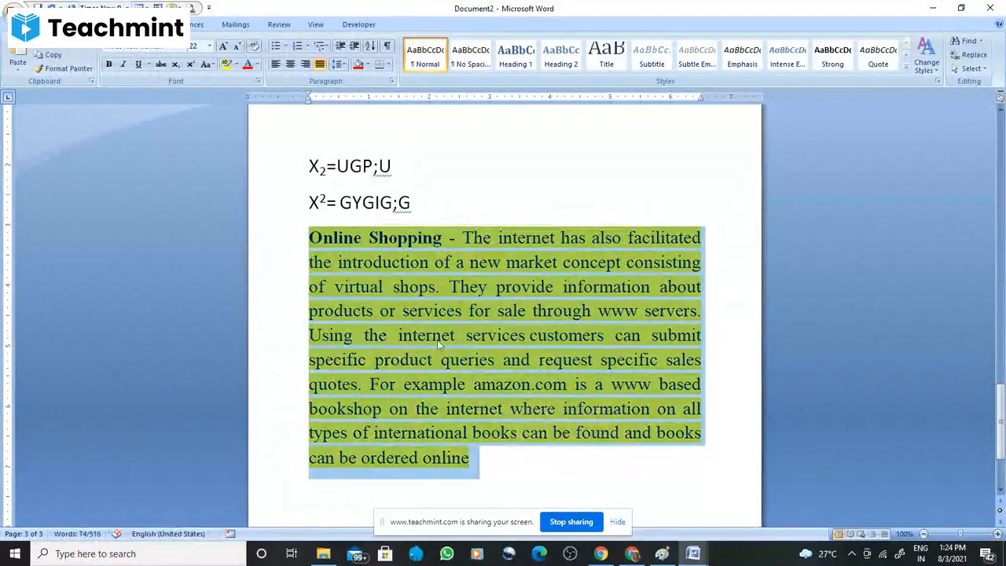
right_click(433, 315)
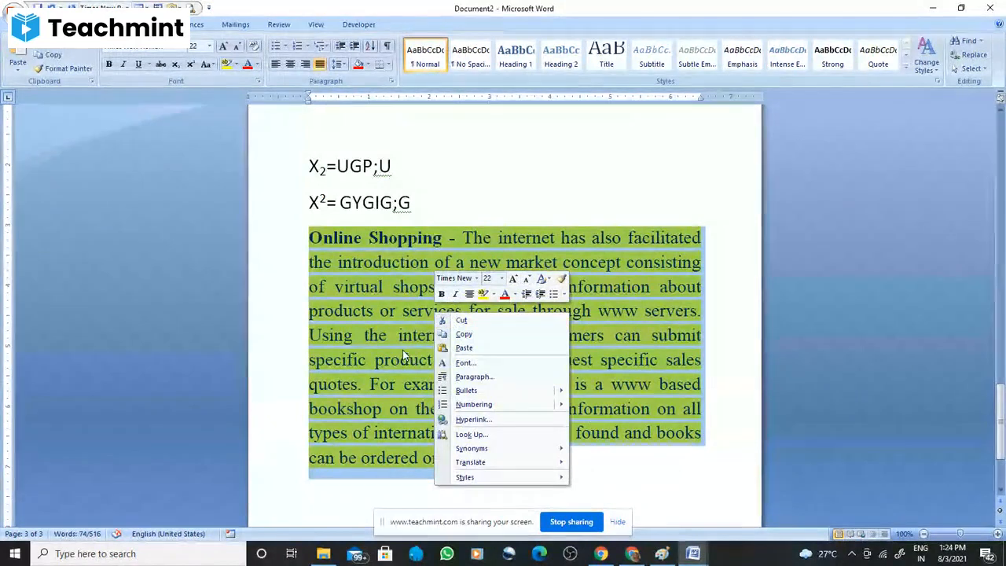
left_click(469, 377)
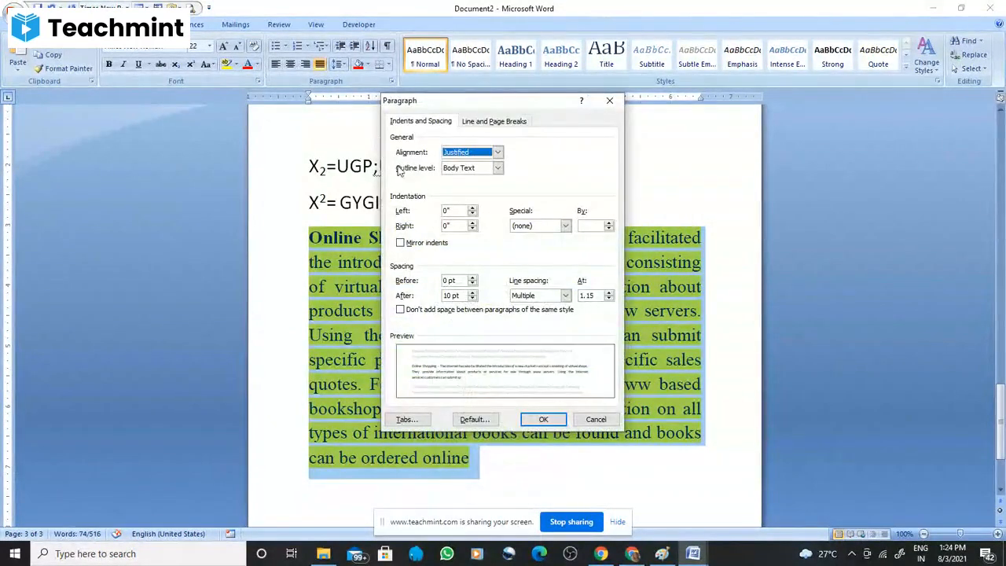
left_click(565, 295)
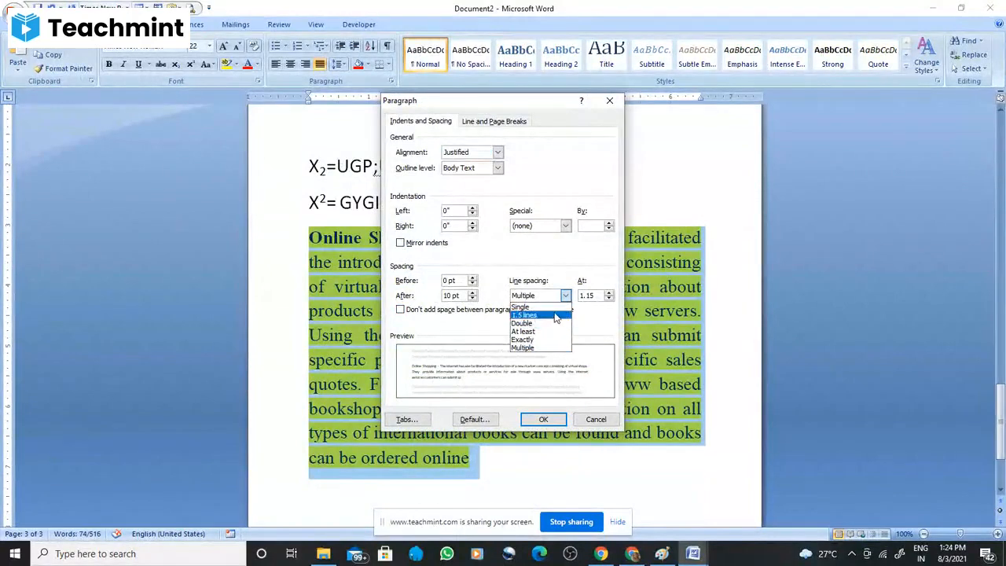
left_click(553, 314)
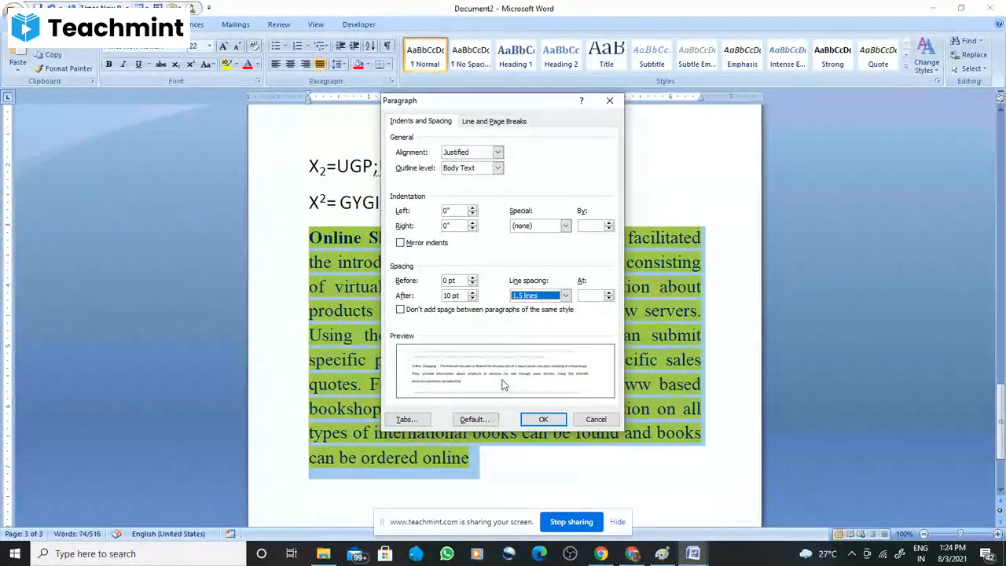
left_click(543, 419)
left_click(529, 408)
scroll(548, 359, "down", 1)
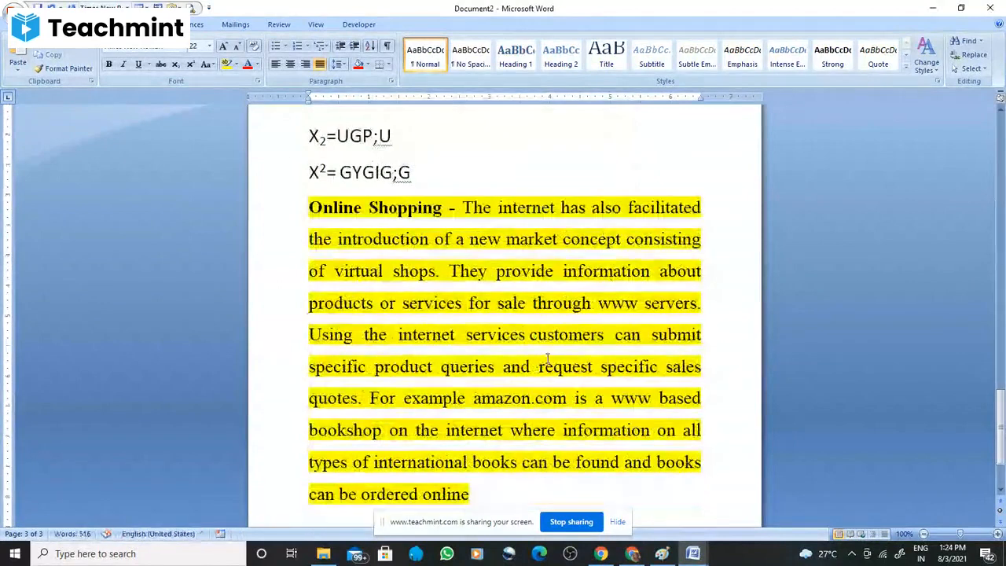
scroll(547, 359, "down", 1)
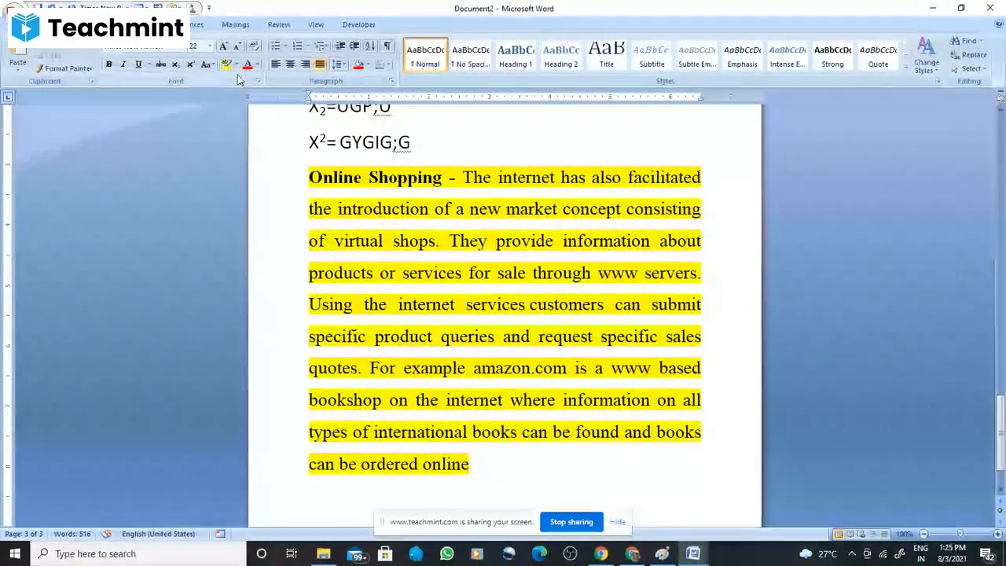
Remove the yellow highlight from the whole Online Shopping paragraph on page 3
left_click_drag(298, 177, 494, 464)
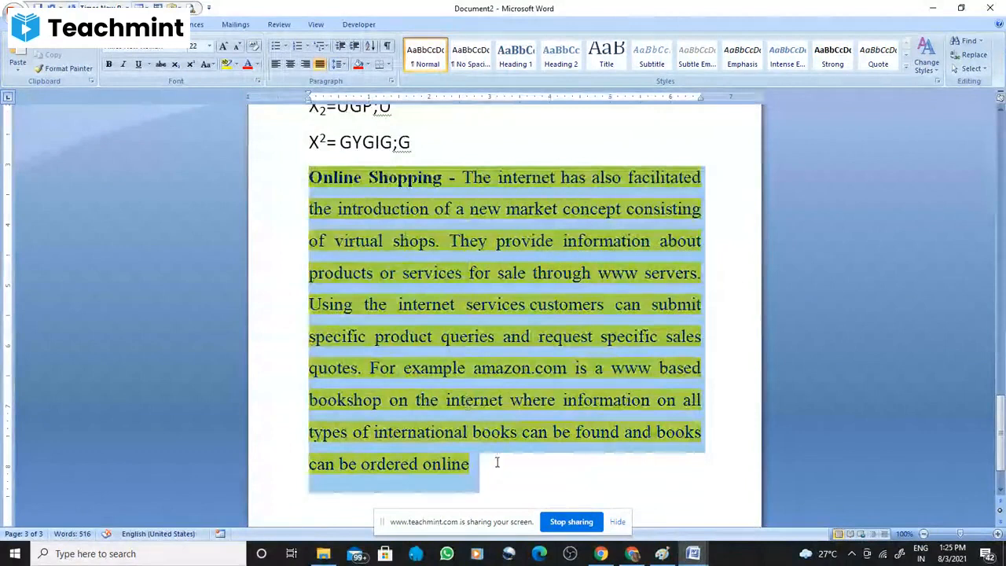
left_click(234, 65)
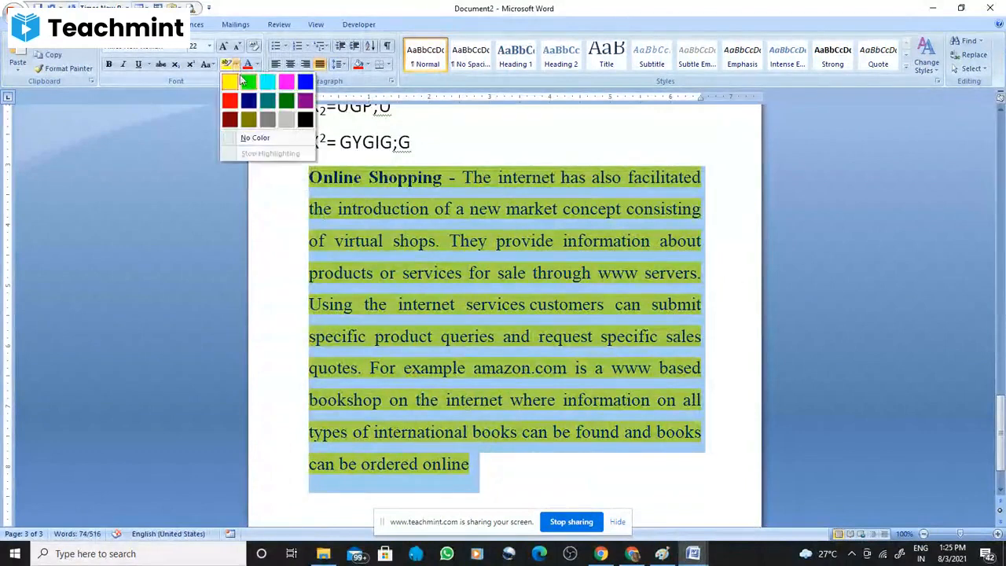
left_click(243, 140)
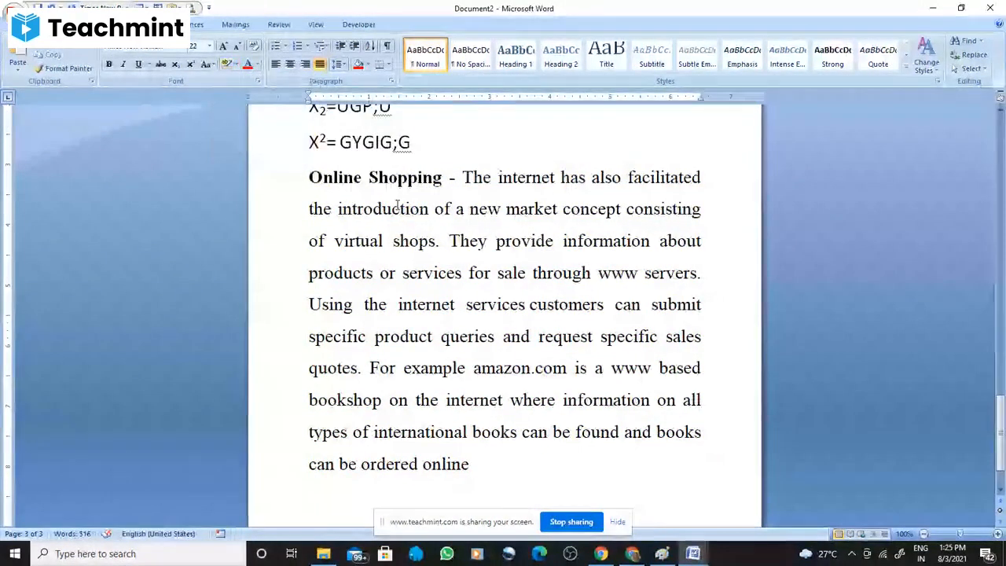
Change the font color of the entire Online Shopping paragraph on page 3 to red and deselect it
left_click_drag(302, 180, 516, 458)
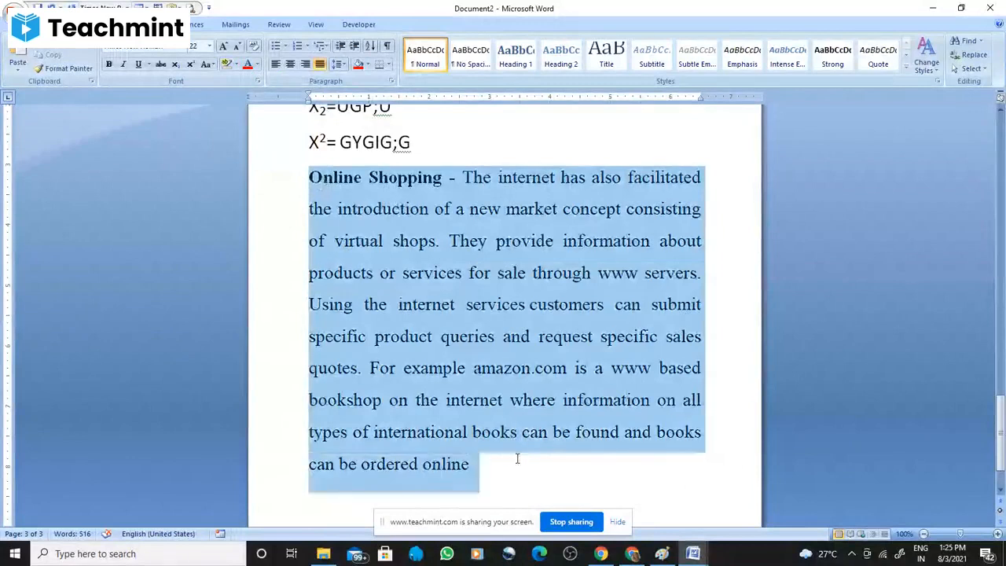
left_click(249, 65)
left_click(497, 328)
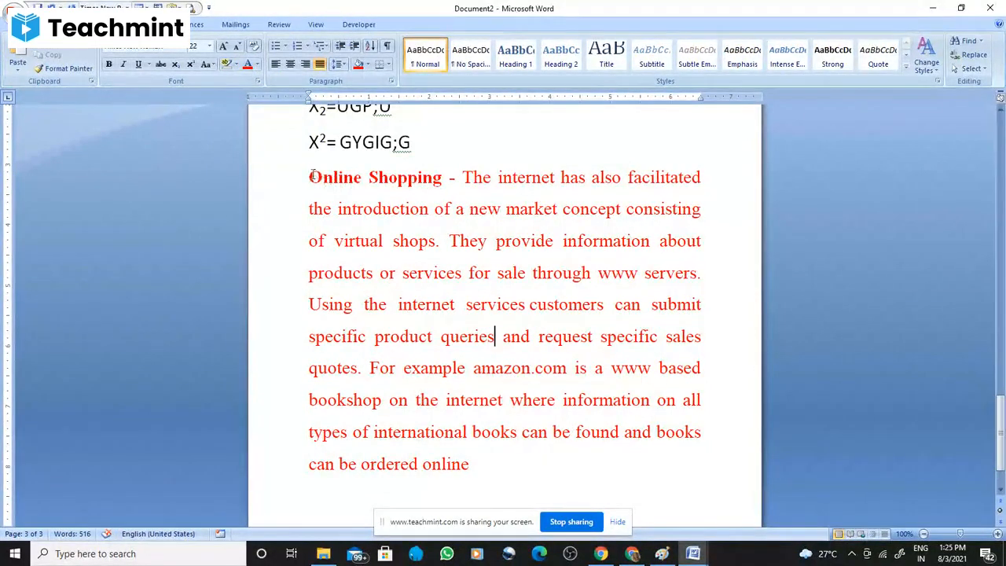
Highlight only the words "Online Shopping" at the start of the red paragraph in yellow
left_click_drag(308, 177, 449, 178)
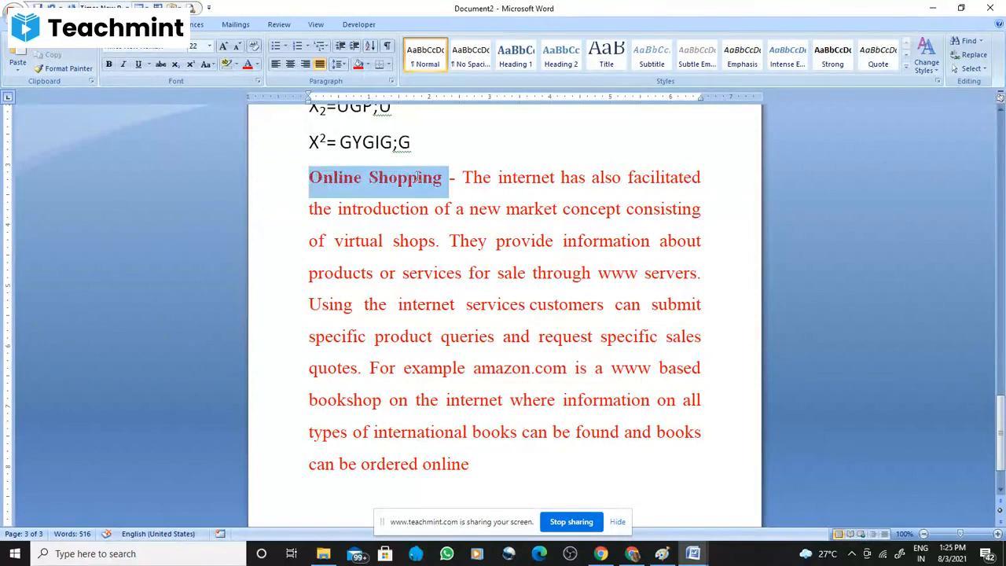
left_click(235, 65)
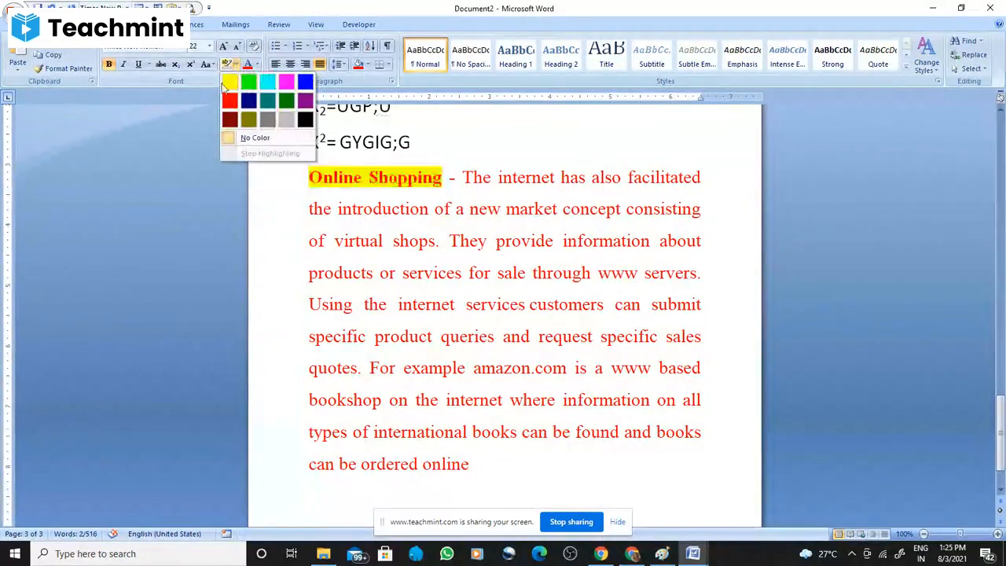
left_click(229, 81)
left_click(488, 338)
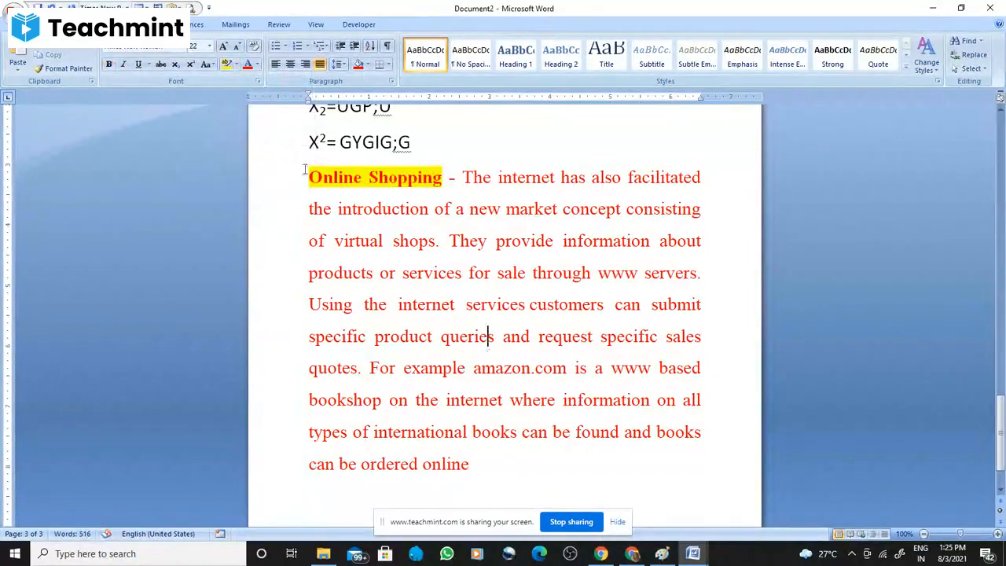
Clear the yellow highlight from the "Online Shopping" words by applying No Color to the red paragraph
left_click_drag(313, 175, 480, 483)
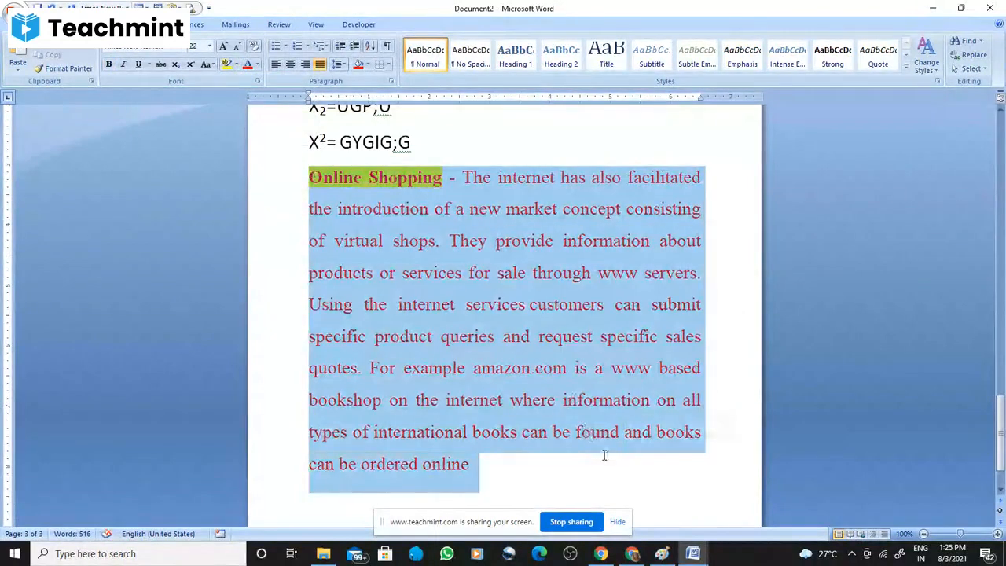
left_click(235, 65)
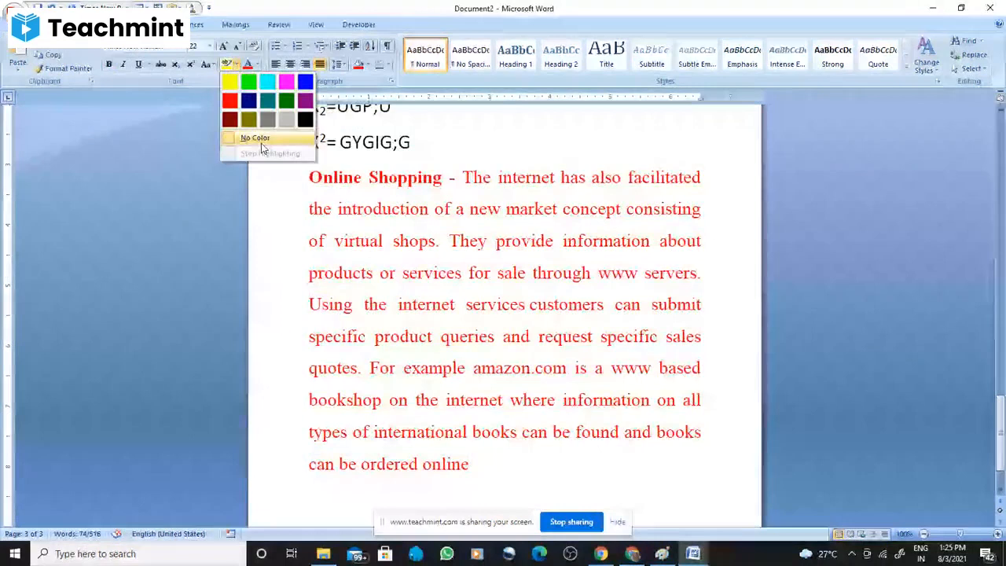
left_click(261, 142)
Reset the Online Shopping paragraph's font color to Automatic and give the paragraph red shading
left_click(258, 64)
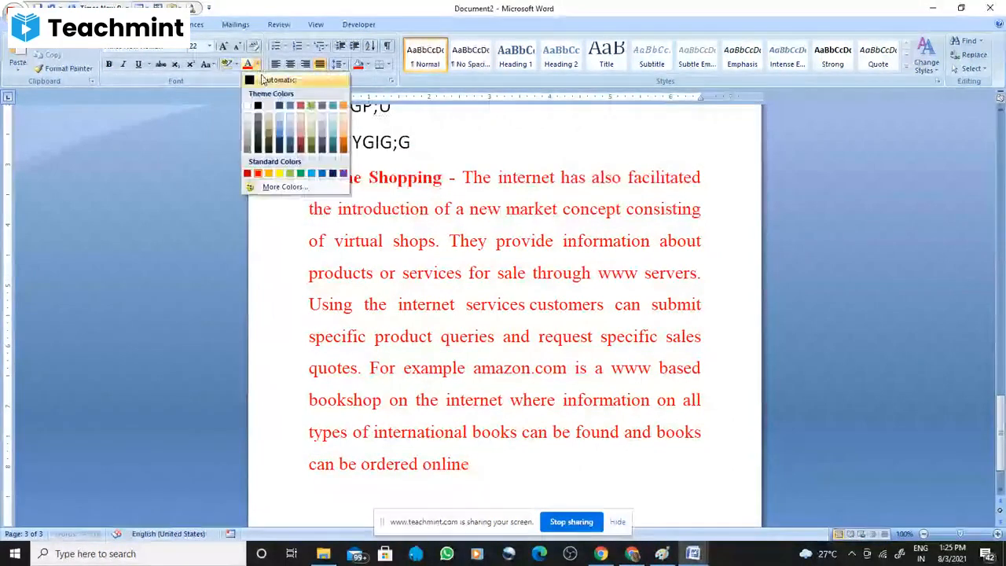
left_click(269, 81)
left_click_drag(337, 181, 532, 464)
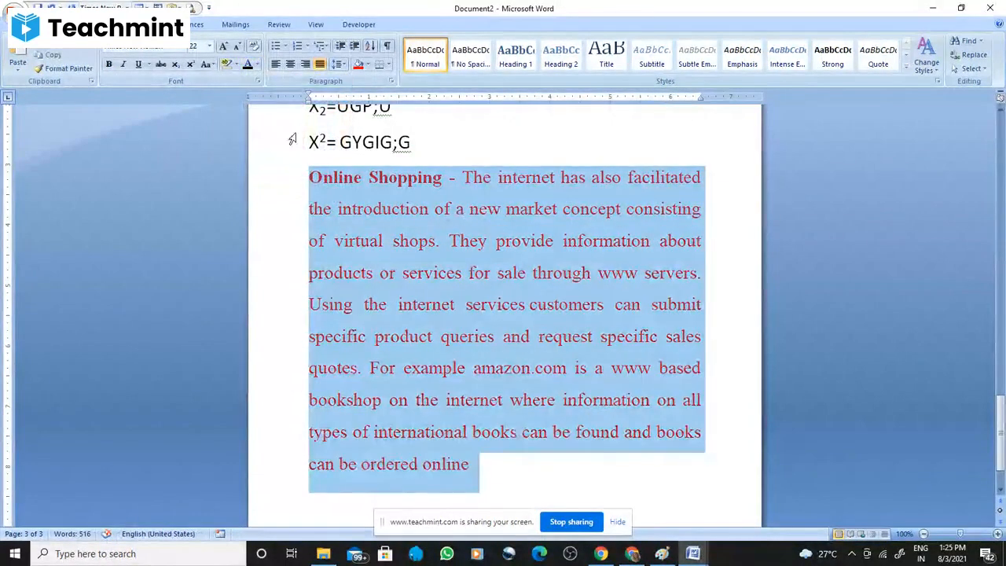
left_click(248, 65)
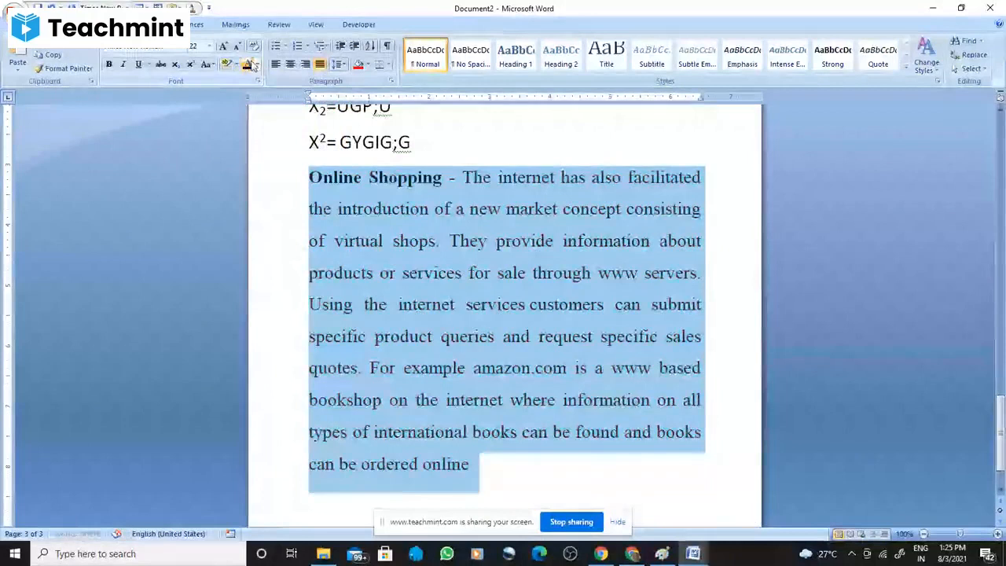
left_click(359, 66)
left_click(525, 304)
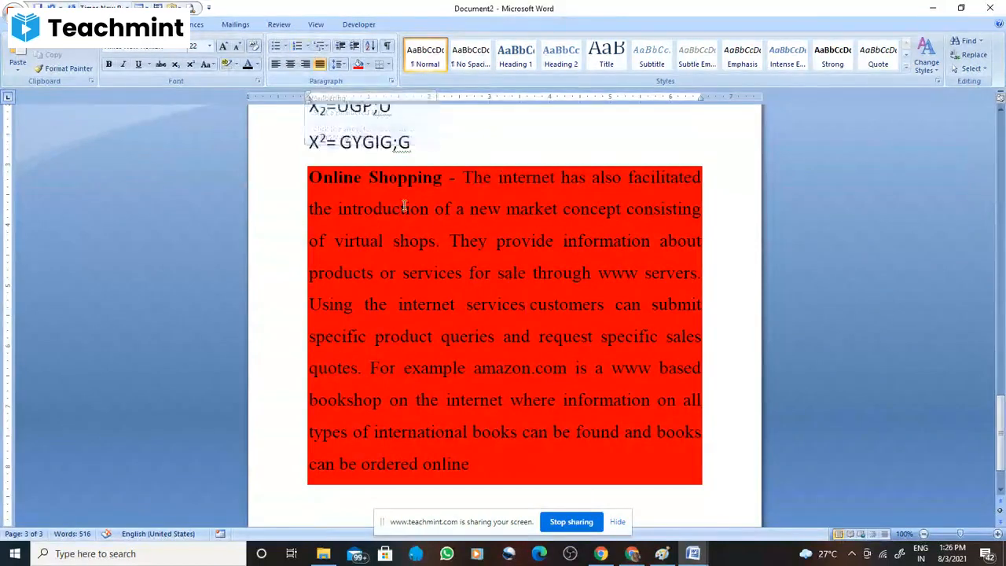
Change the picture bullets of the applications list on page 1 to the 9.1.1. numbering format
scroll(423, 168, "up", 10)
scroll(423, 168, "up", 15)
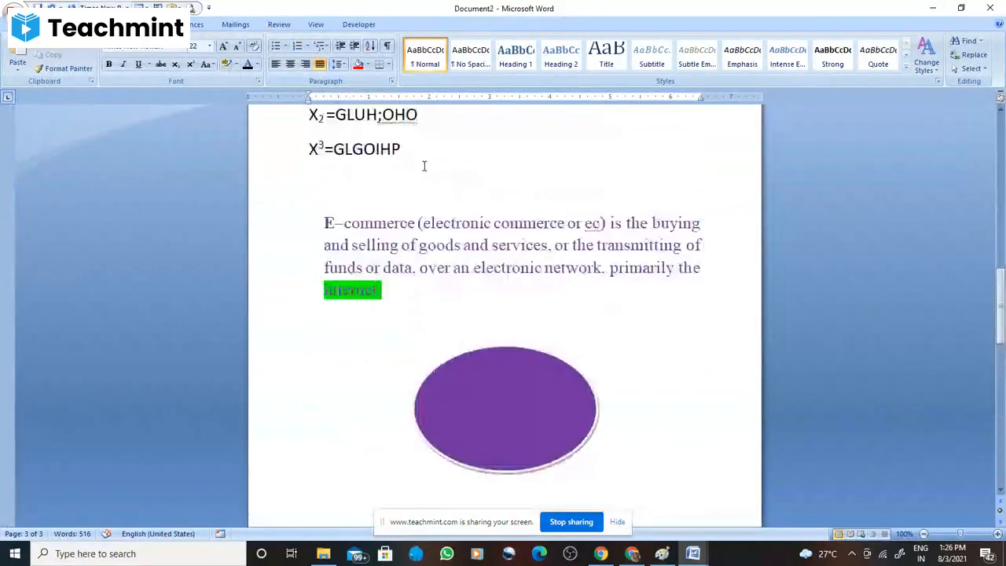
scroll(425, 167, "up", 3)
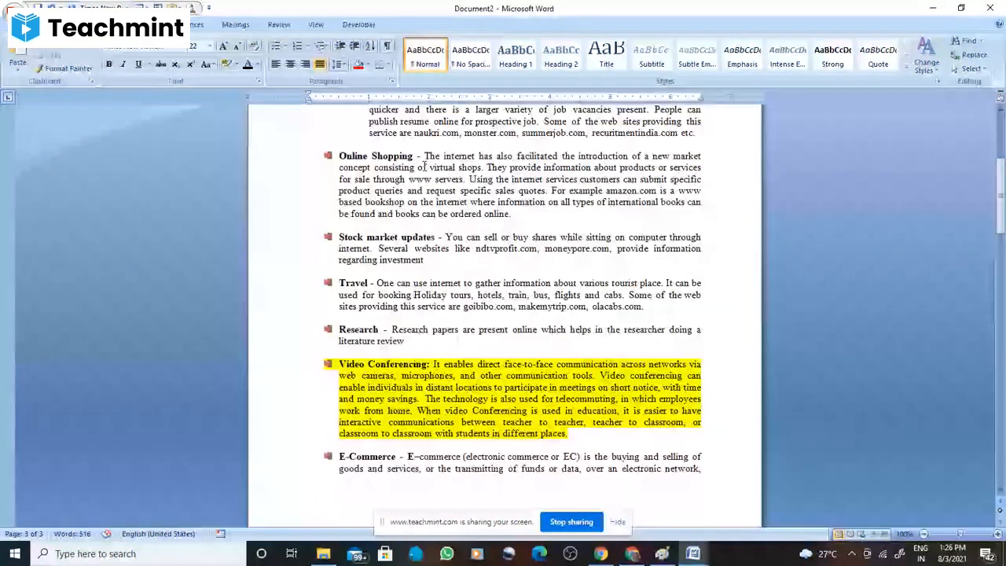
scroll(424, 167, "up", 8)
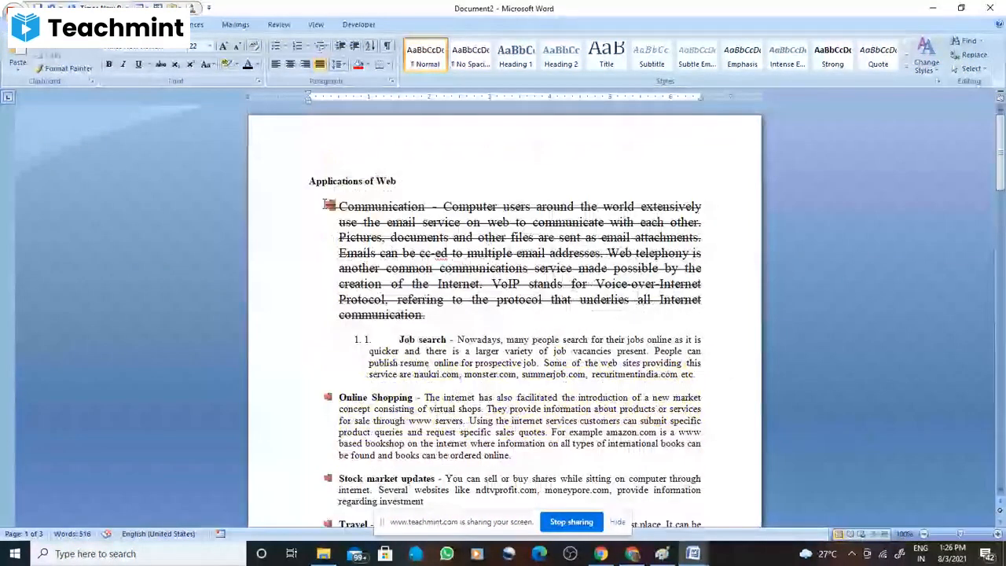
left_click(328, 206)
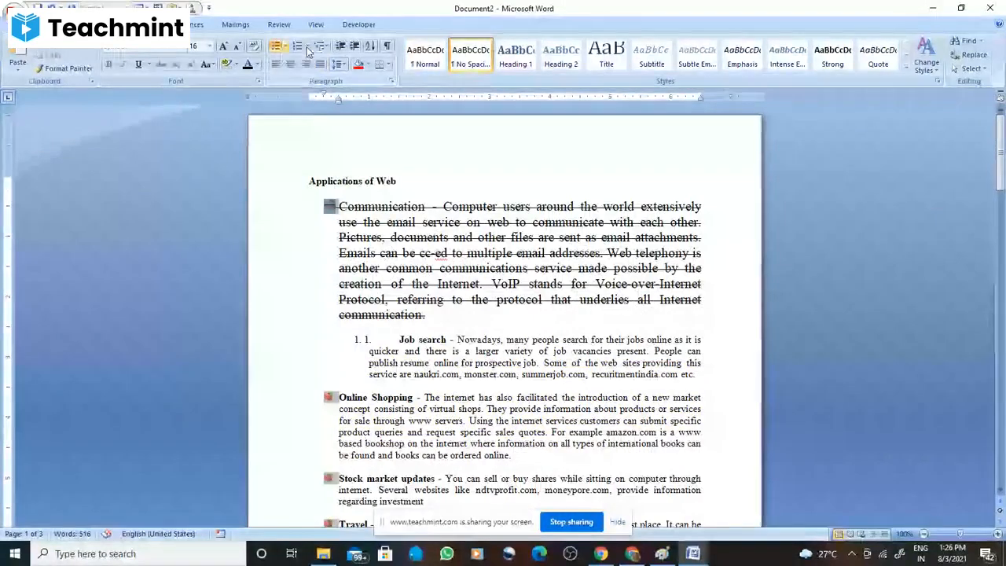
left_click(307, 45)
left_click(314, 99)
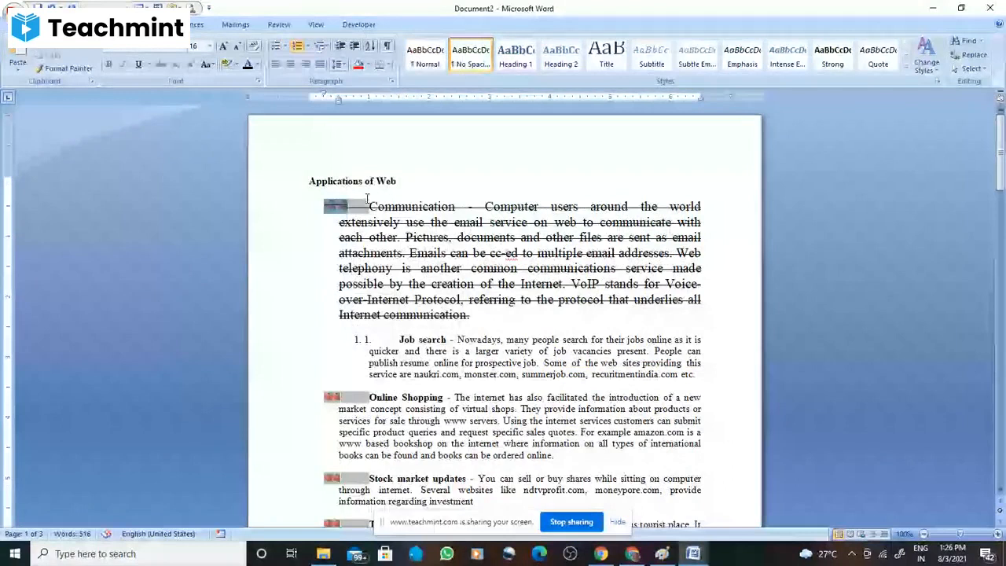
left_click(322, 45)
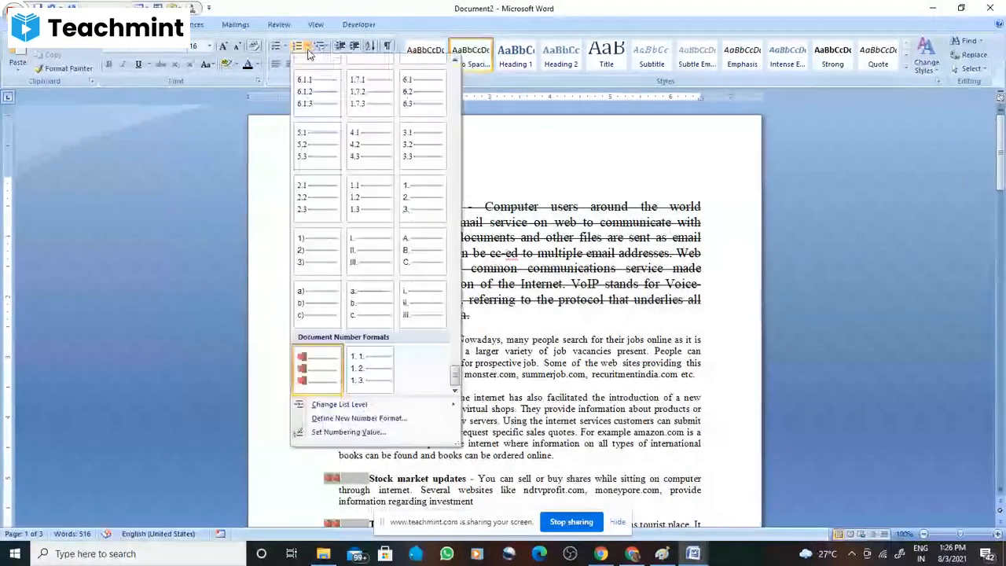
scroll(330, 133, "up", 10)
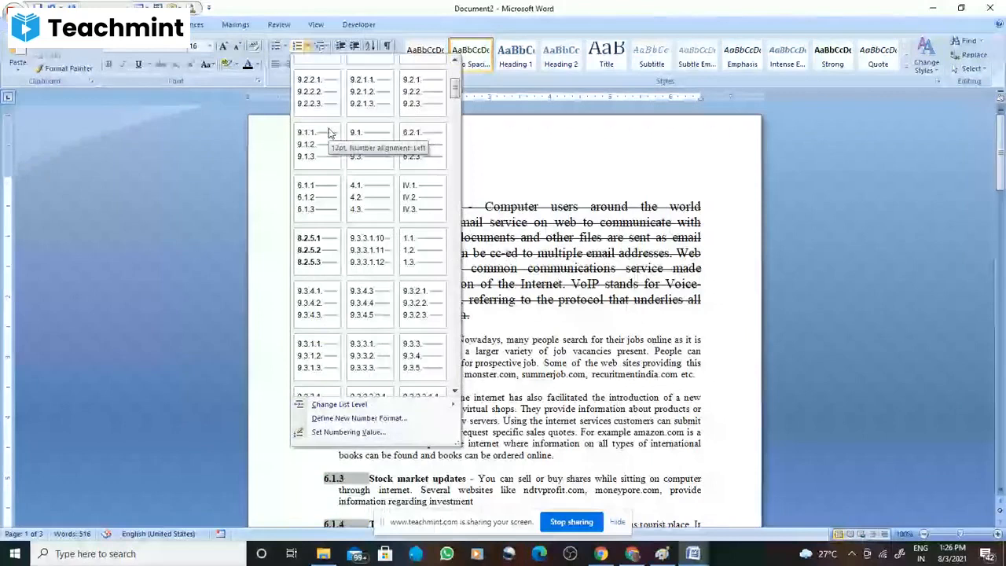
left_click(330, 133)
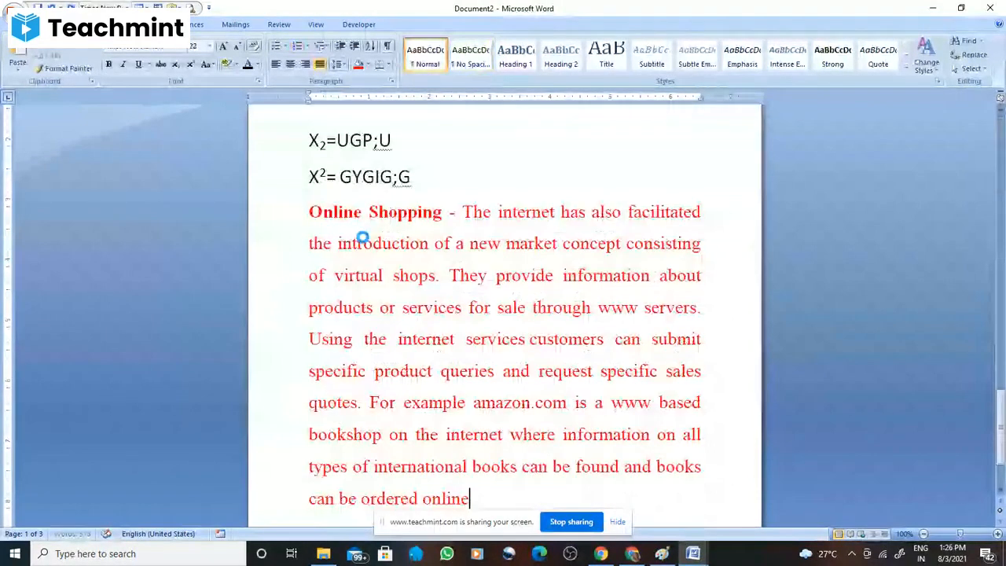
Undo the list numbering, the additions on page 3, the text formatting on page 1 and the edits made before them
key("ctrl+z")
key("ctrl+z")
key("ctrl+z")
key("ctrl+z")
key("ctrl+z")
key("ctrl+z")
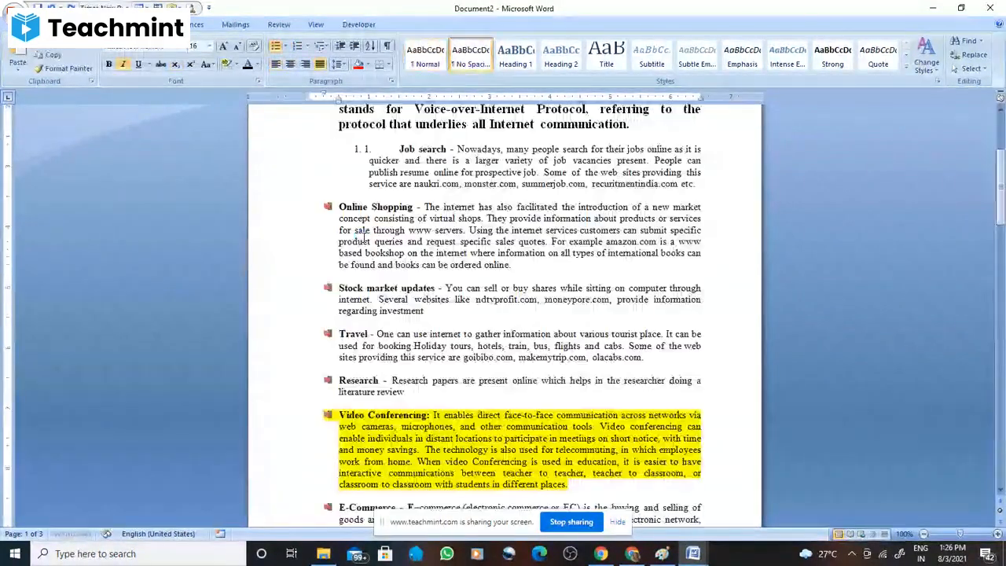
key("ctrl+z")
key("ctrl+z")
key("ctrl+z")
key("ctrl+z")
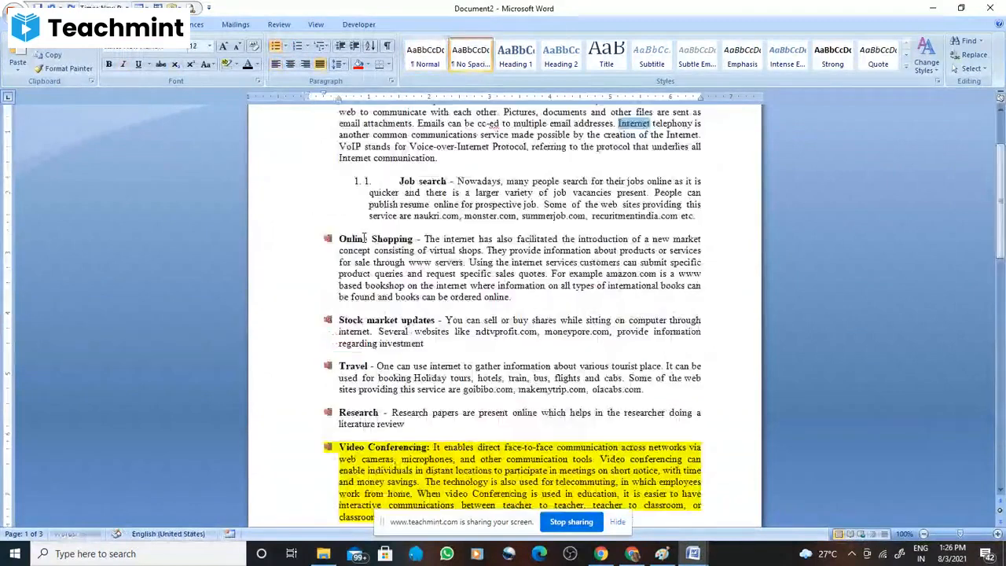
key("ctrl+z")
key("ctrl+z")
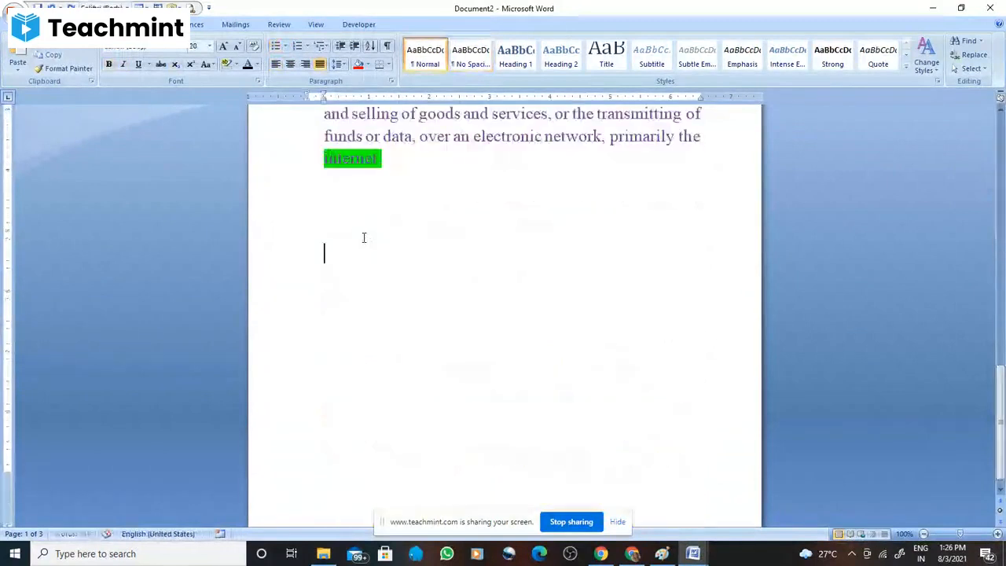
key("ctrl+z")
key("ctrl+z")
key("ctrl+z")
key("ctrl+z")
key("ctrl+z")
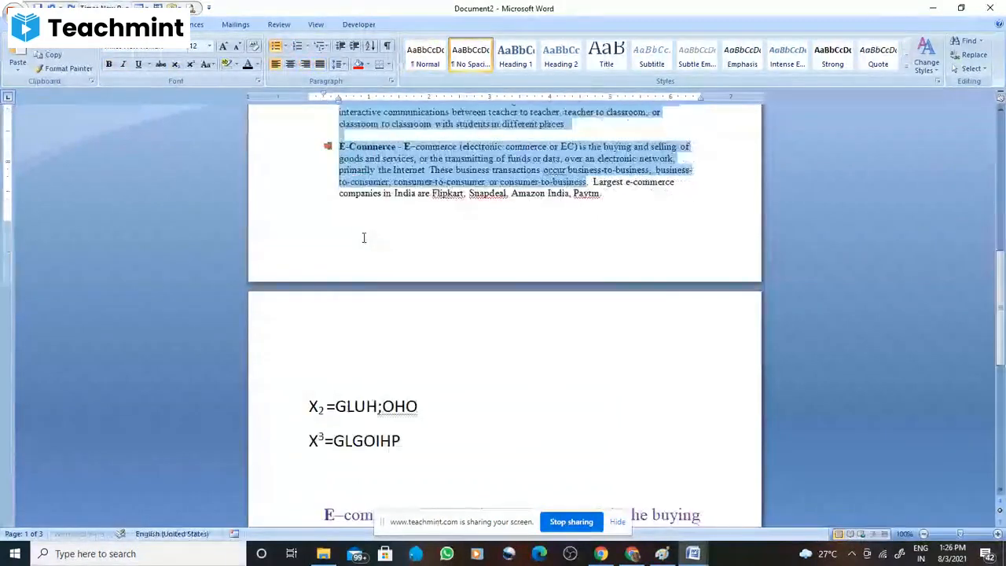
key("ctrl+z")
key("ctrl+z")
key("ctrl+z")
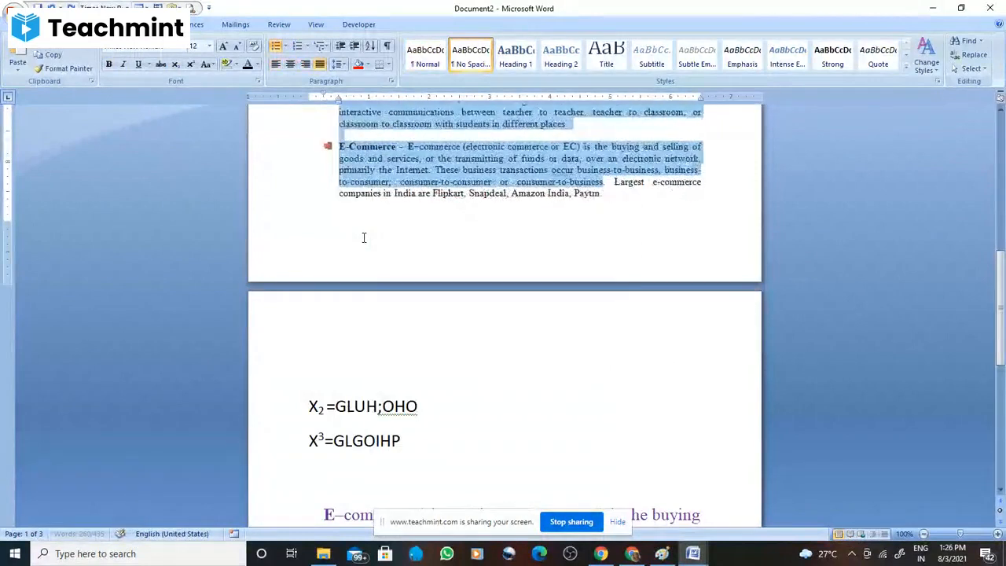
key("ctrl+z")
key("ctrl+z")
key("ctrl+z")
key("ctrl+z")
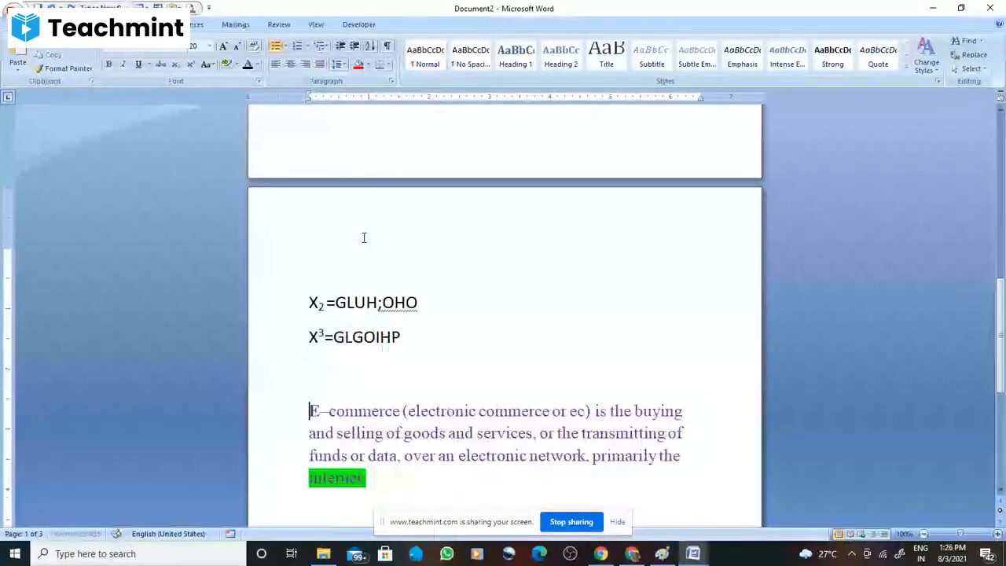
Undo the remaining earlier edits, including the indent and numbering changes on the Online Shopping and Job search paragraphs
key("ctrl+z")
key("ctrl+z")
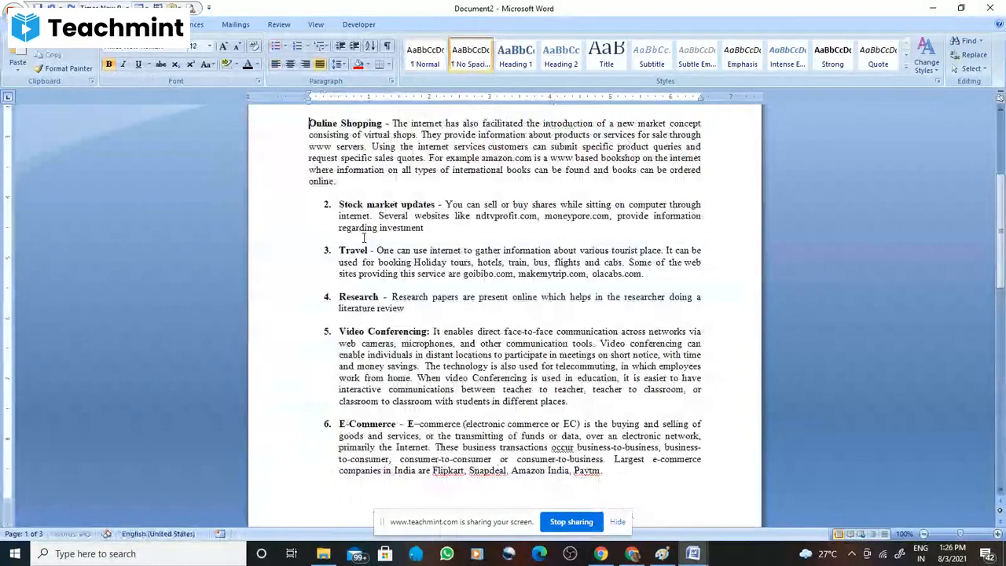
key("ctrl+z")
key("ctrl+z")
key("ctrl+z")
key("ctrl+z")
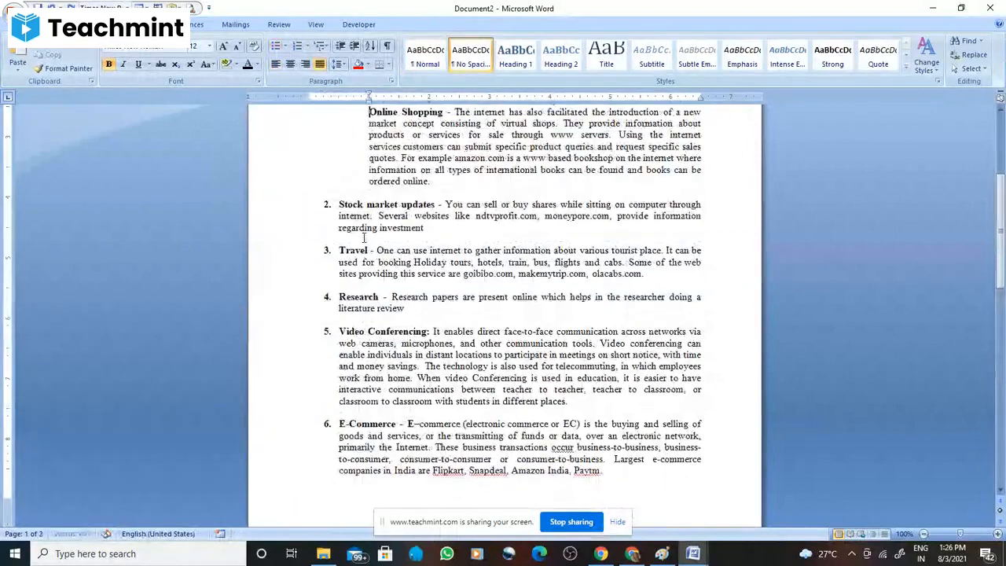
key("ctrl+z")
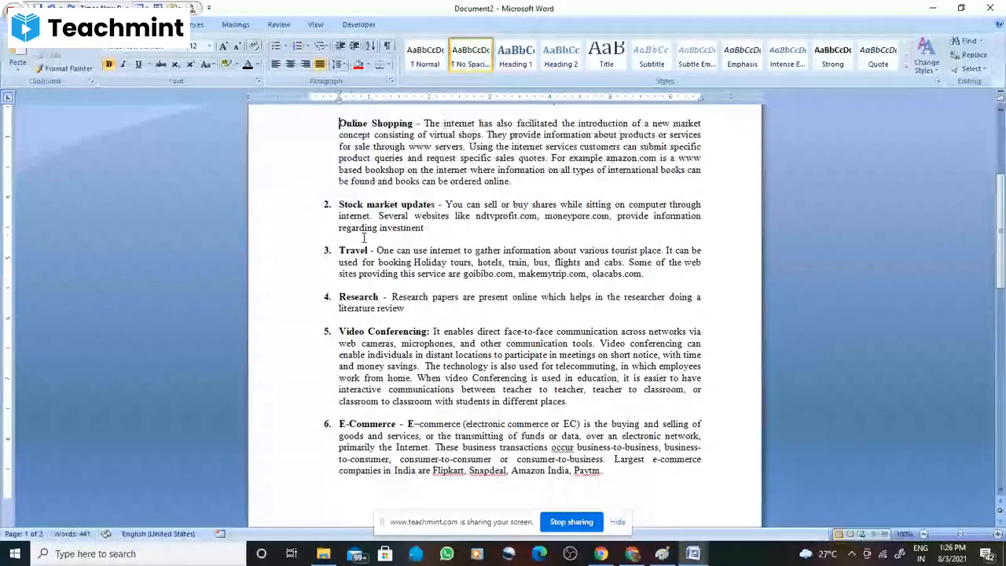
key("ctrl+z")
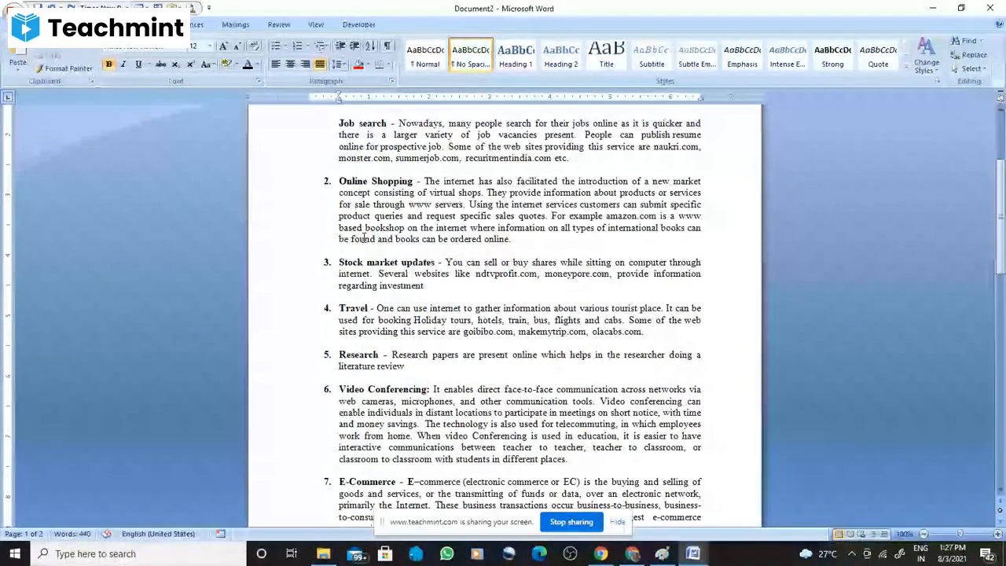
scroll(364, 236, "up", 4)
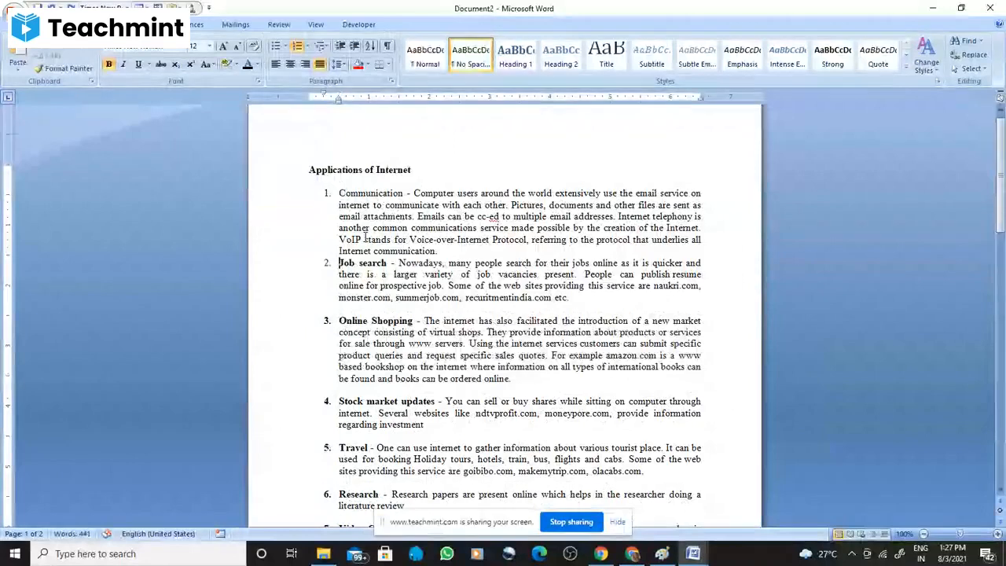
key("ctrl+z")
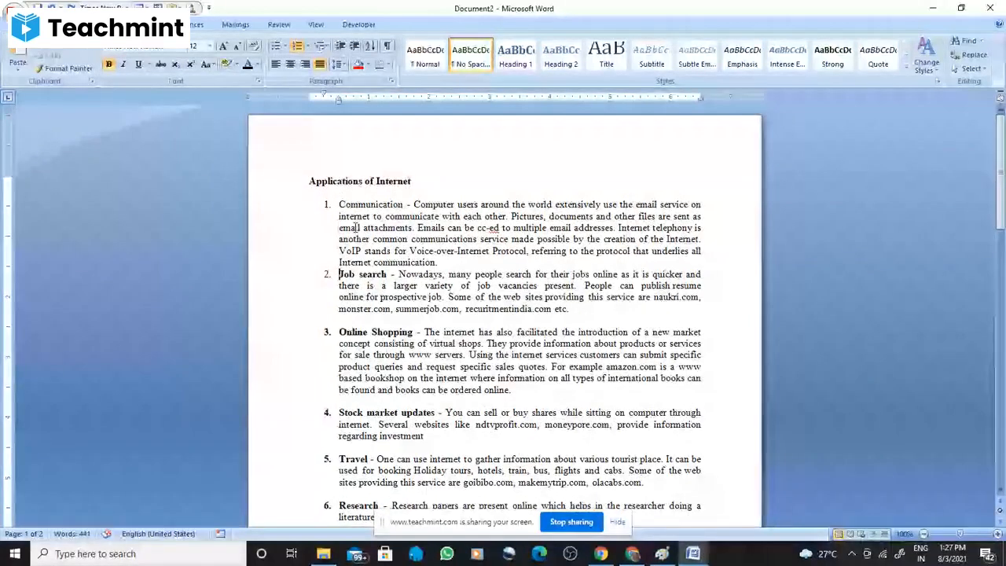
Insert an unnumbered blank line before Job search and change the applications list's numbering to the A. B. C. format
key("Return")
key("BackSpace")
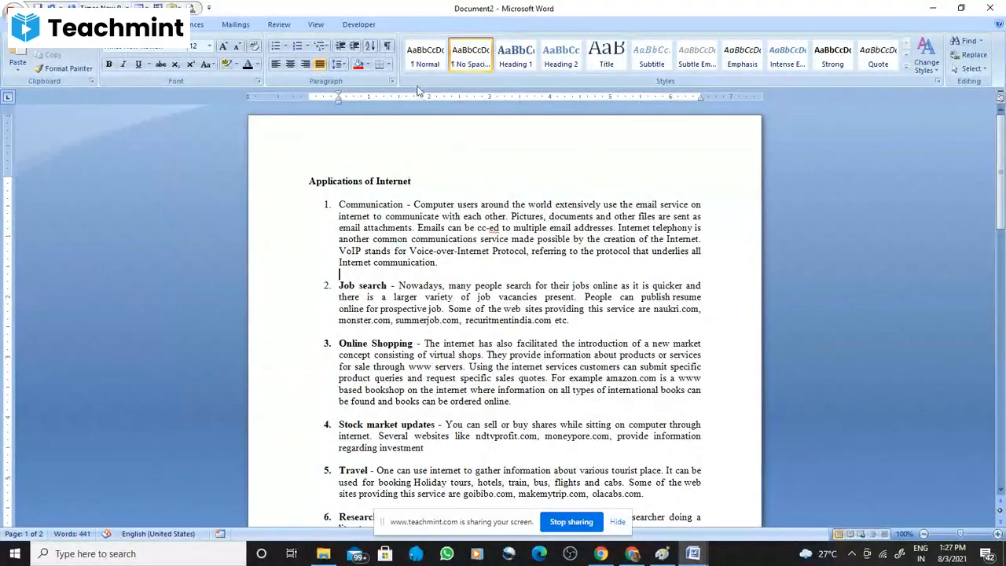
left_click(285, 46)
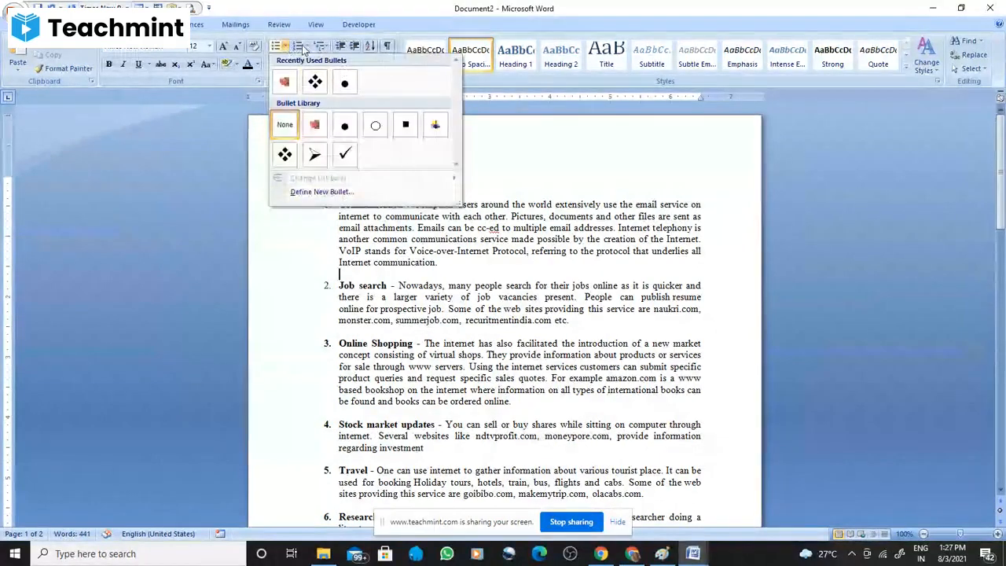
left_click(305, 47)
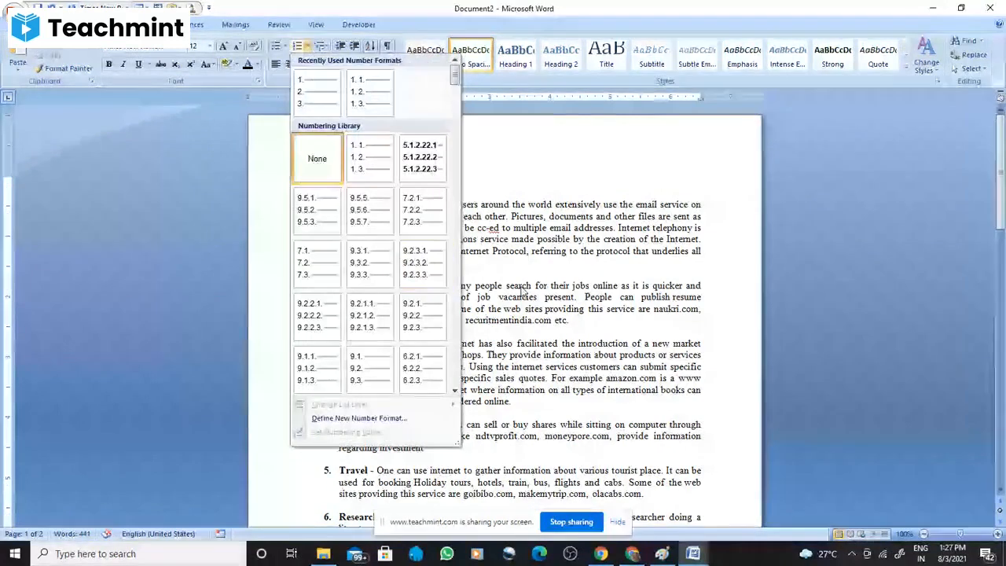
left_click(327, 205)
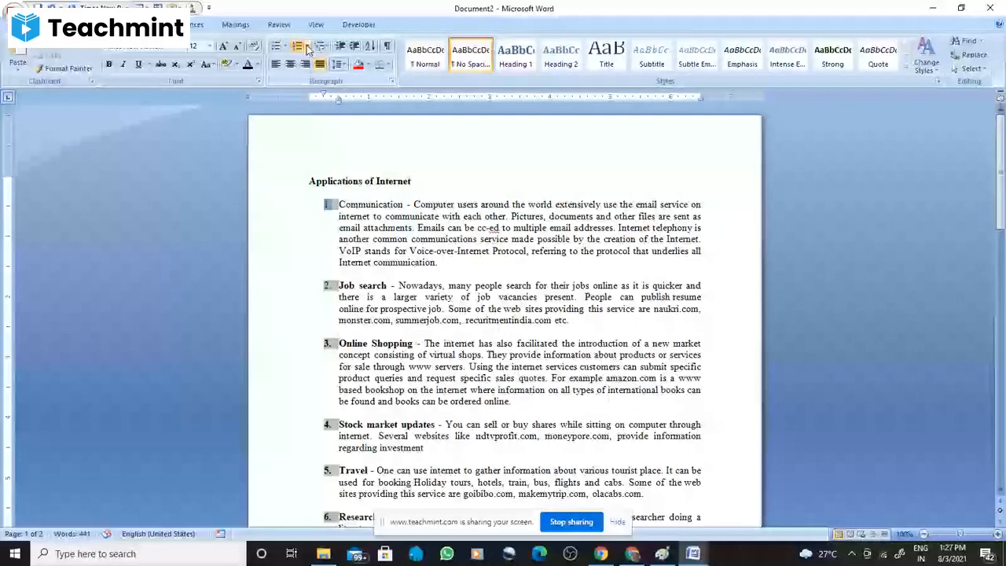
left_click(308, 48)
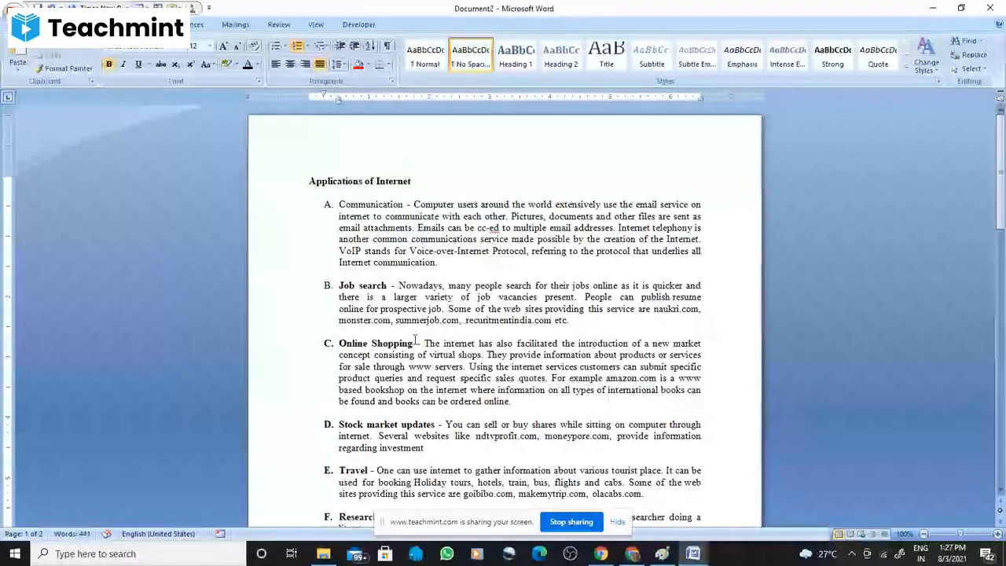
Remove the Job search paragraph's list letter and define a new number format with the prefix "A." and number style 1, 2, 3
left_click(340, 286)
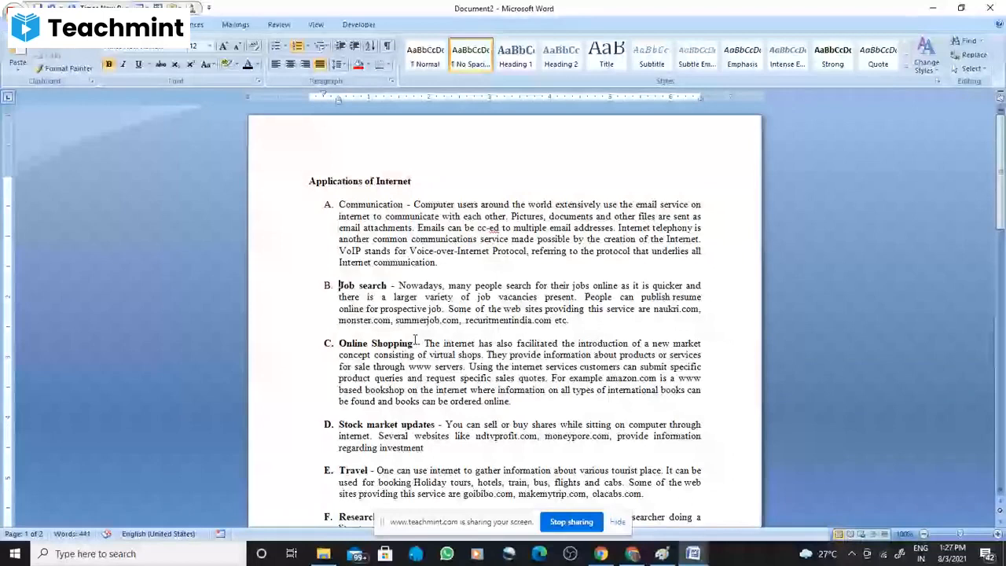
key("BackSpace")
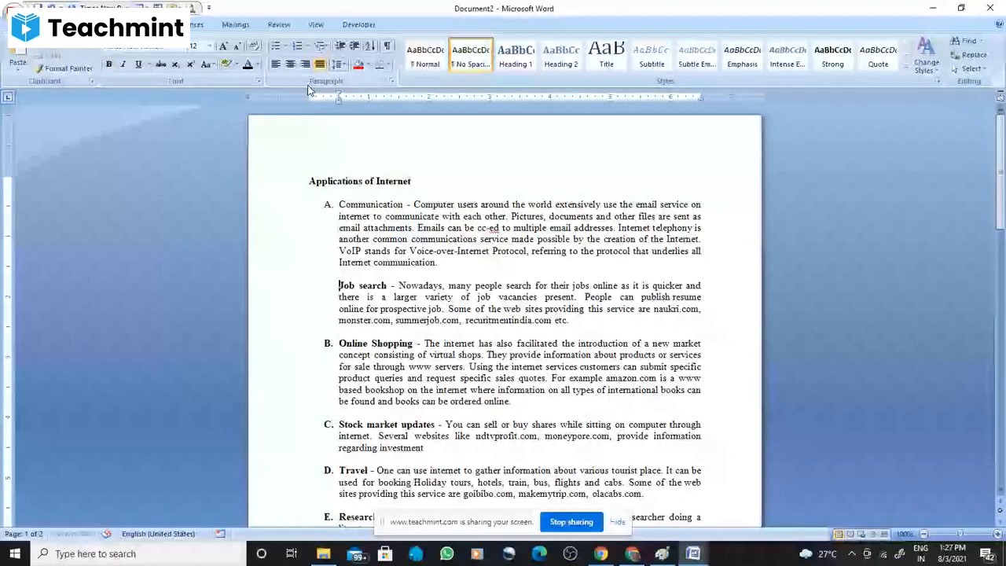
left_click(305, 45)
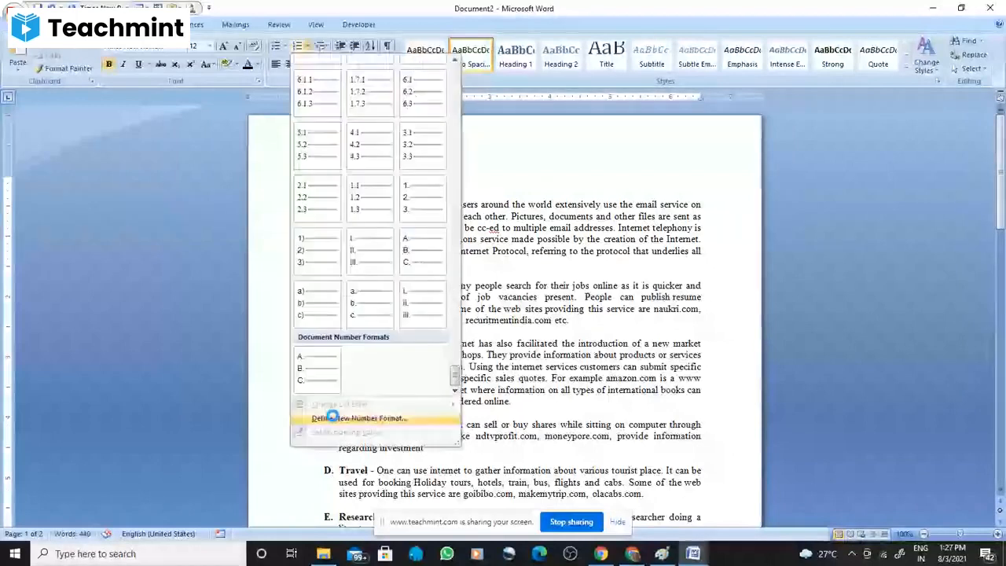
left_click(334, 419)
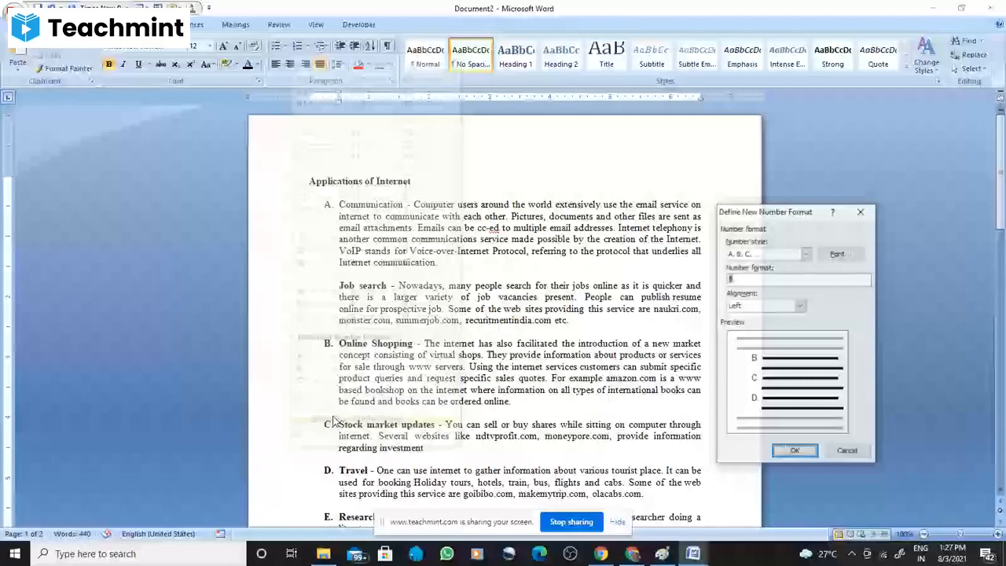
key("BackSpace")
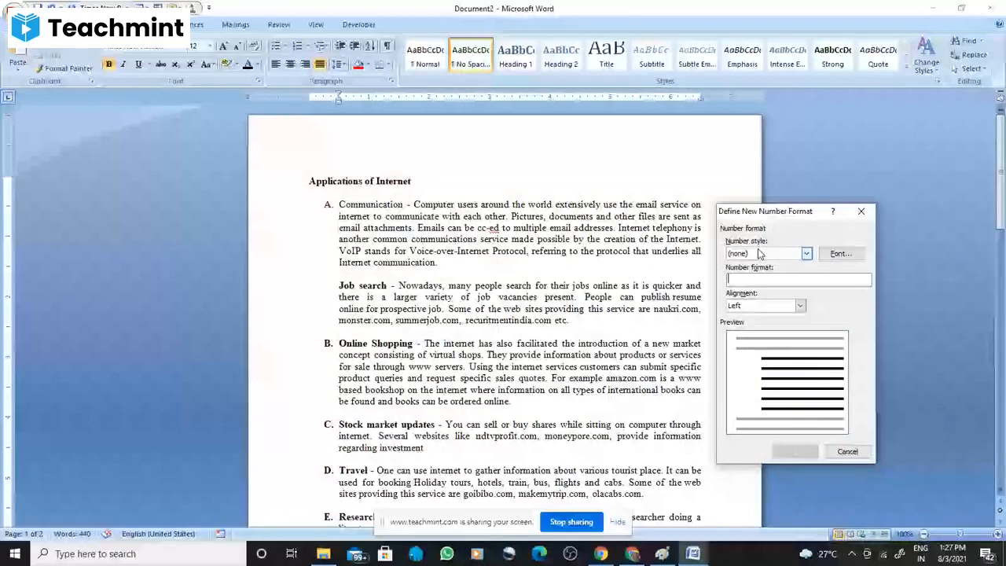
type("A.")
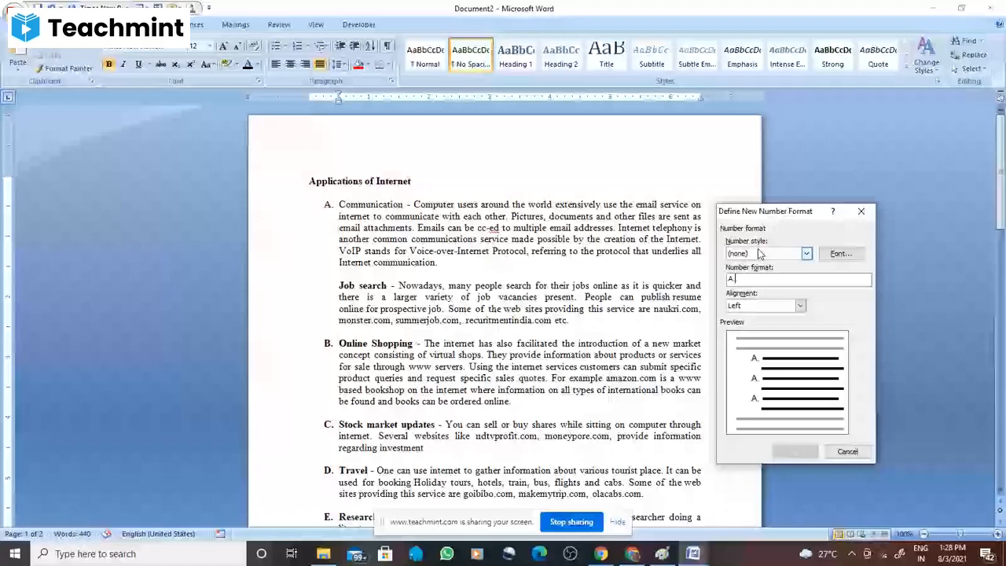
left_click(759, 253)
left_click(755, 272)
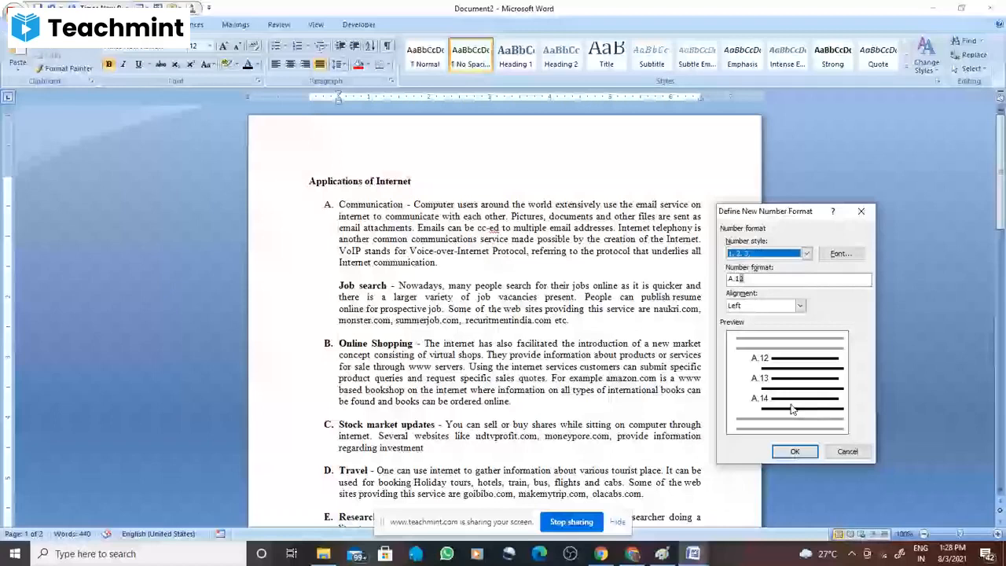
Clear the number from the new format, set the number style to a, b, c and apply it to Job search
left_click(762, 253)
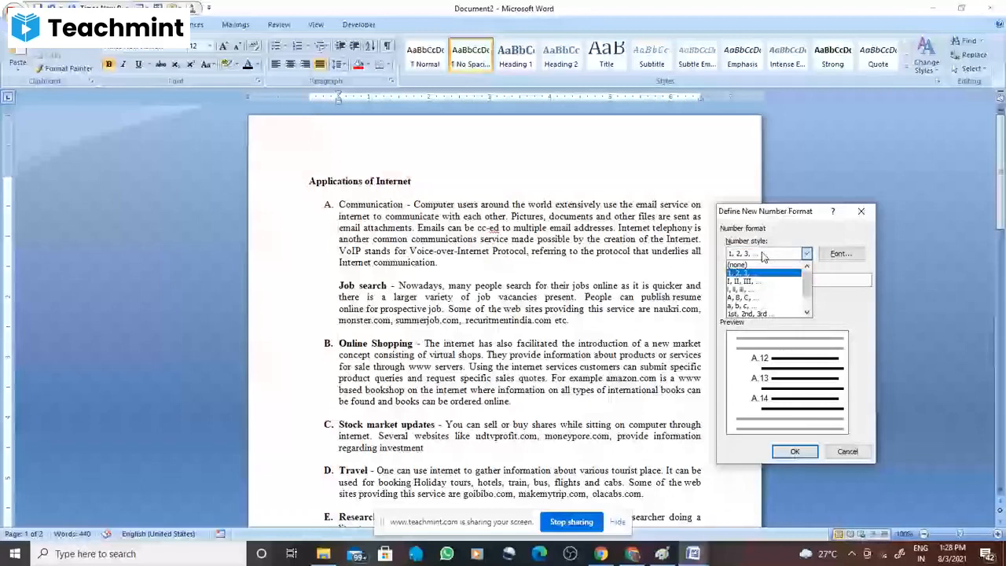
left_click(762, 257)
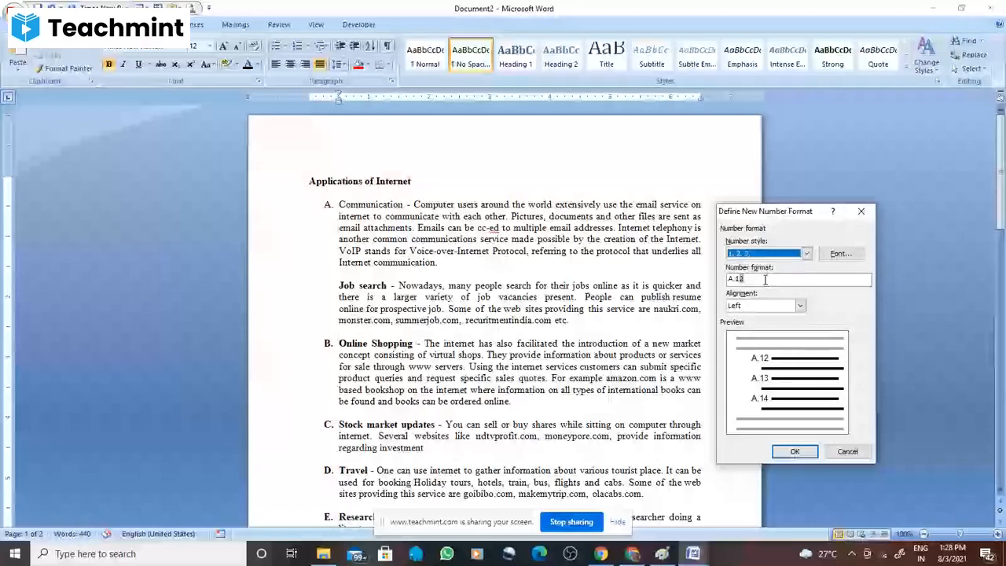
key("BackSpace")
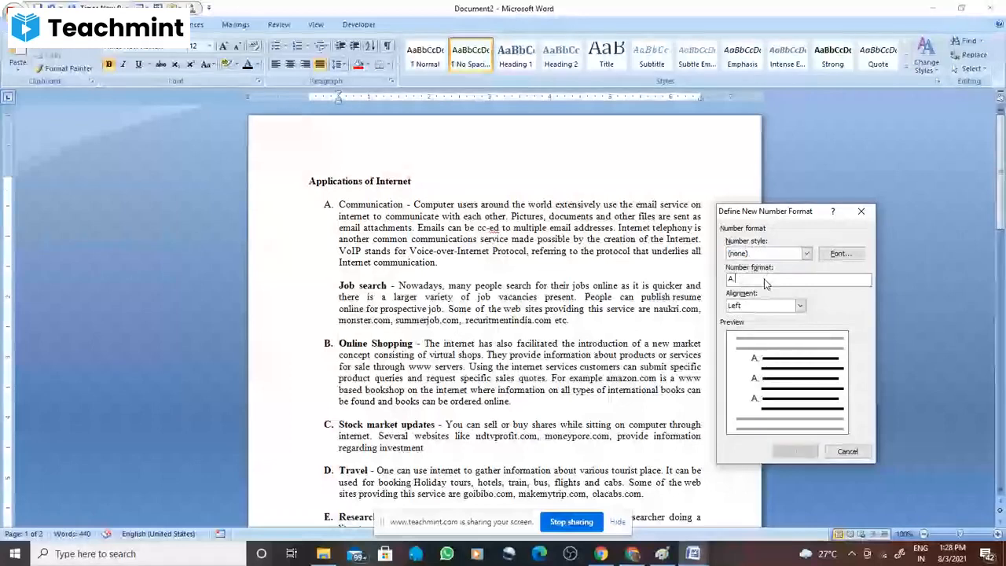
left_click(805, 253)
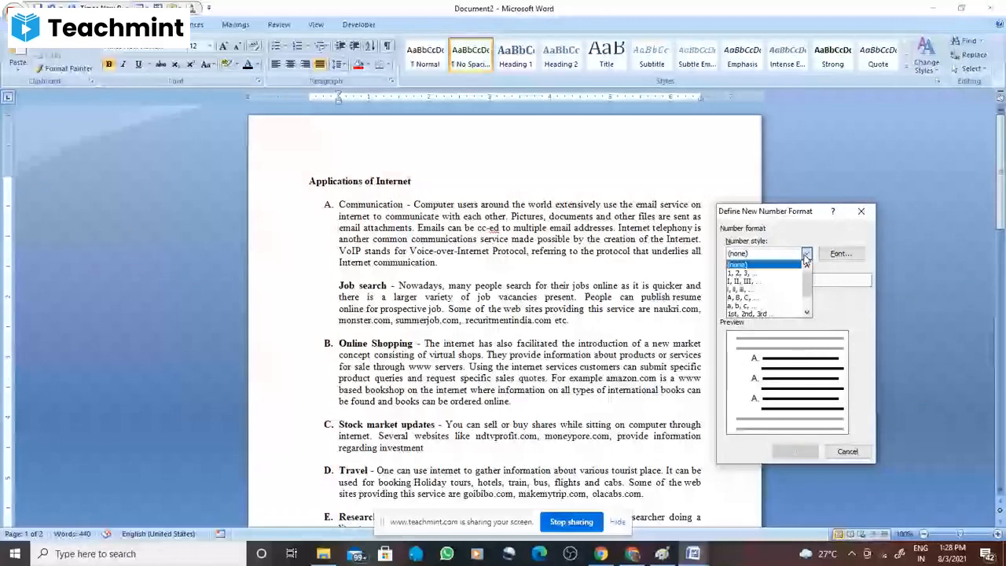
left_click(738, 306)
left_click(795, 451)
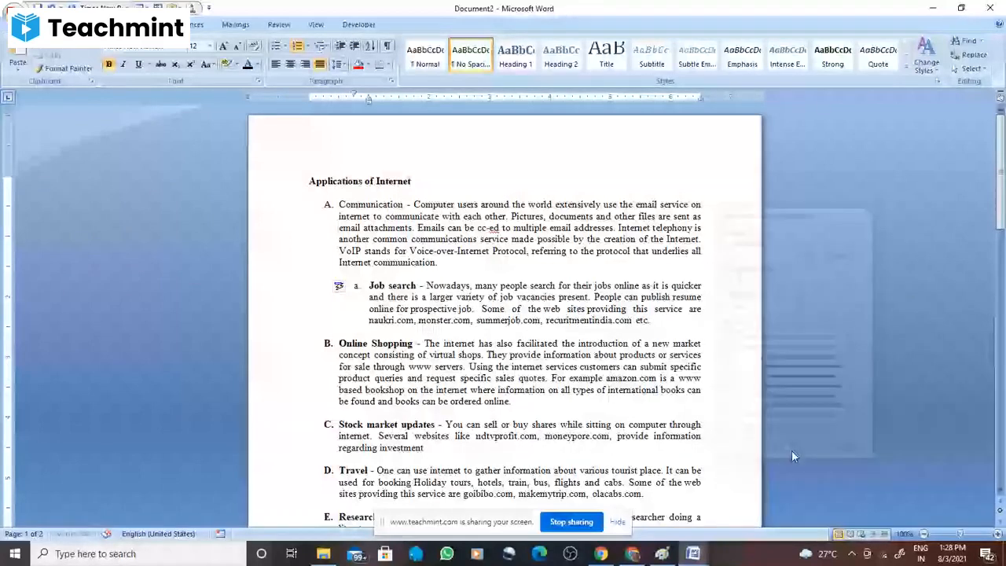
Number the Job search and Online Shopping paragraphs as indented sub-items A.1 and A.2, with a blank line between them
left_click(307, 46)
scroll(341, 140, "down", 5)
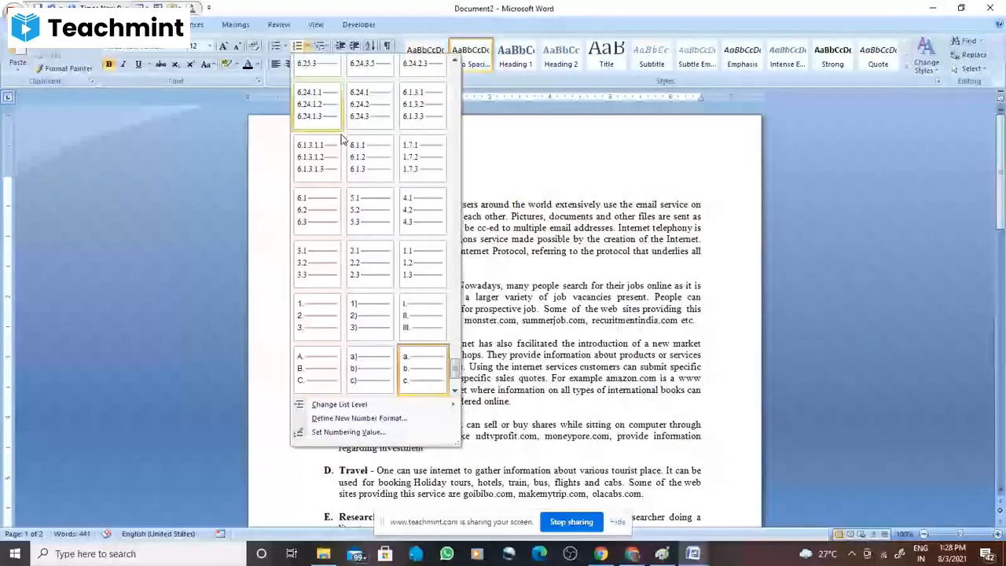
left_click(360, 156)
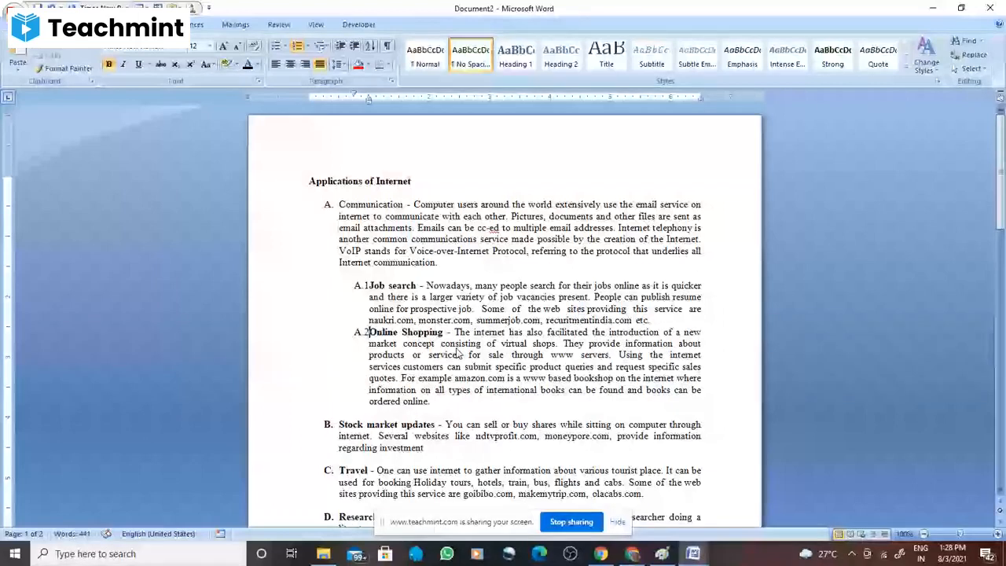
key("Return")
Apply Continue Numbering to the main lettered list items from Stock market updates onward
scroll(322, 372, "down", 2)
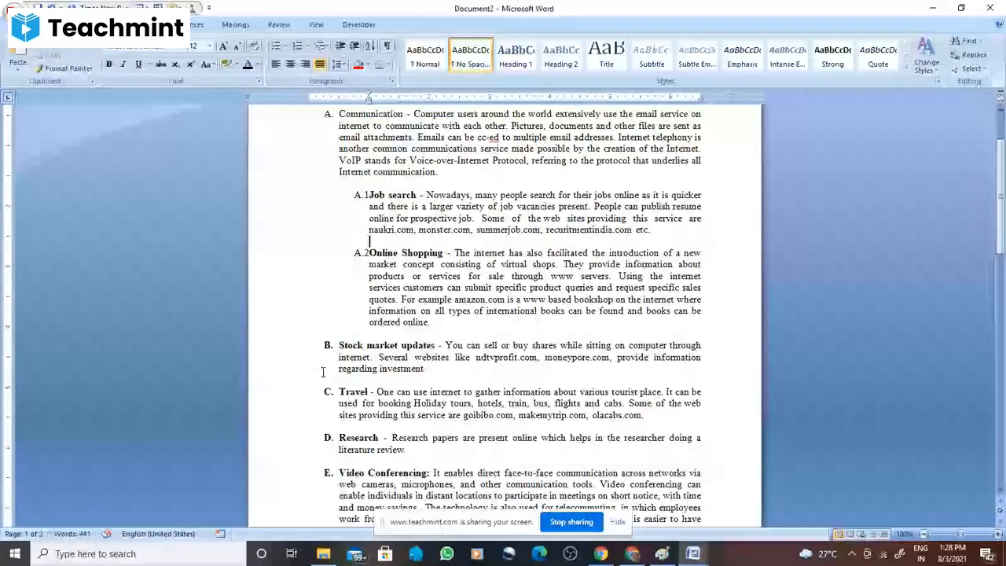
right_click(327, 391)
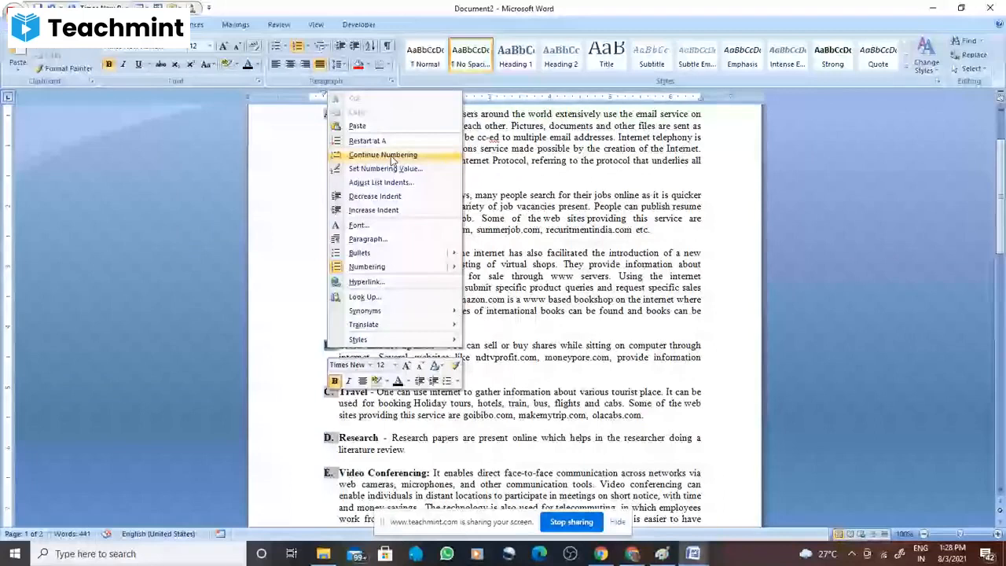
left_click(390, 156)
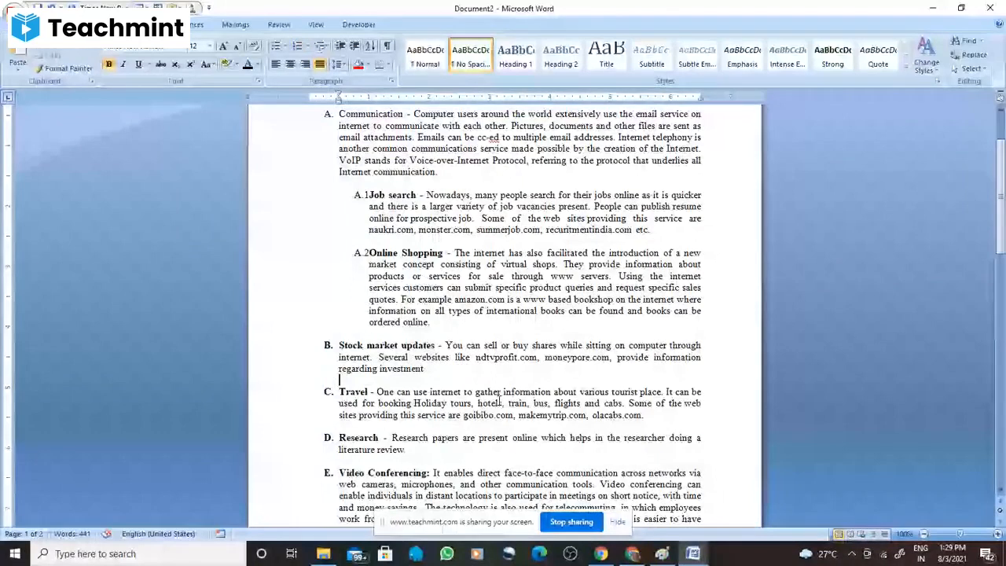
Replace the letters of the main list items with four-diamond bullets
scroll(499, 399, "up", 3)
left_click(329, 204)
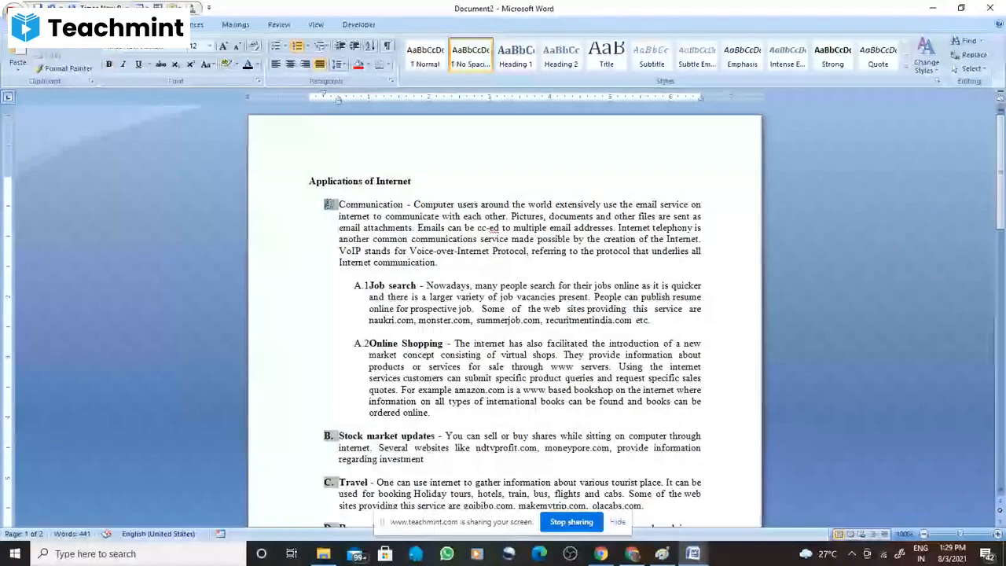
left_click(288, 46)
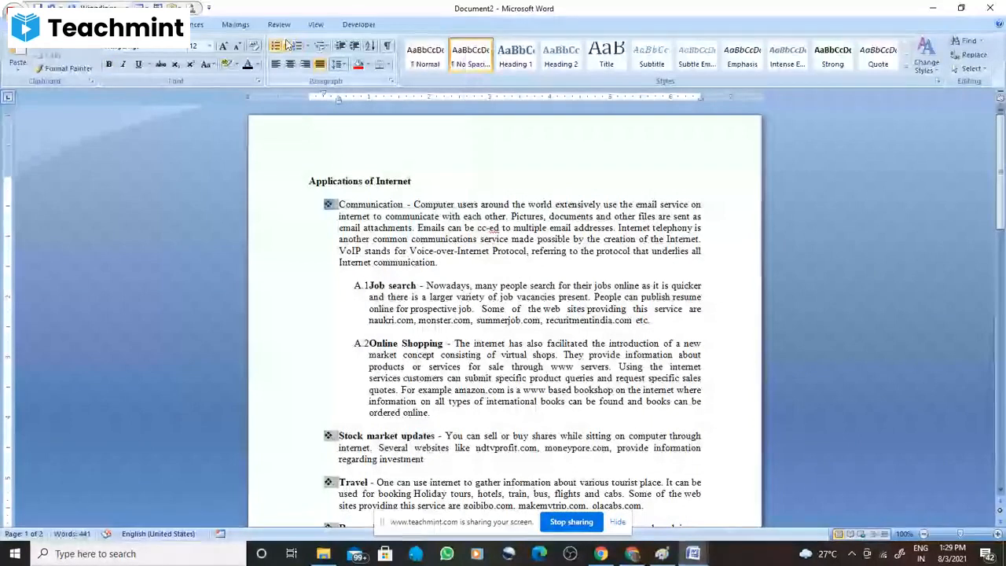
Define a new picture bullet using the red arrow image and apply it to the main list items
left_click(286, 45)
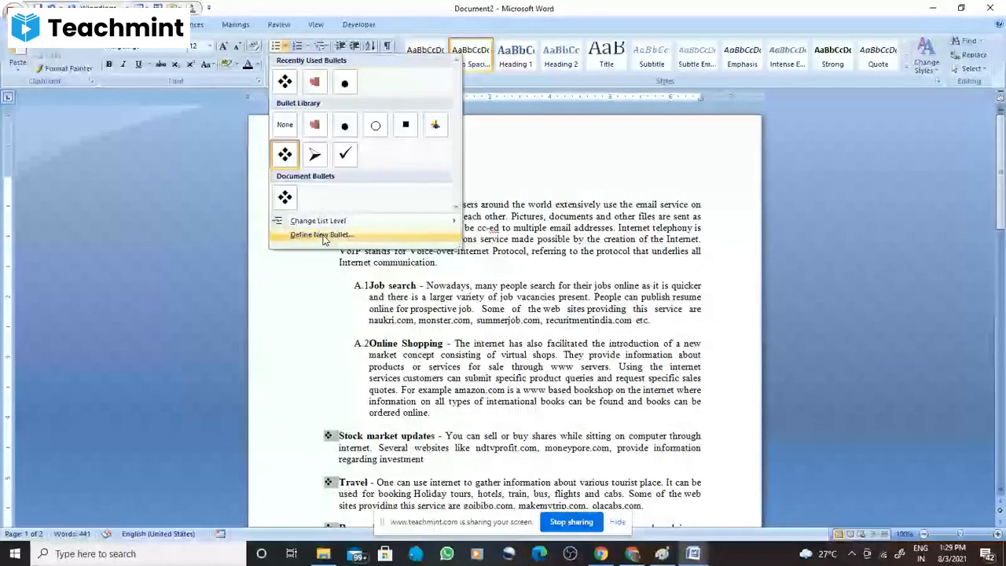
left_click(323, 239)
left_click(800, 243)
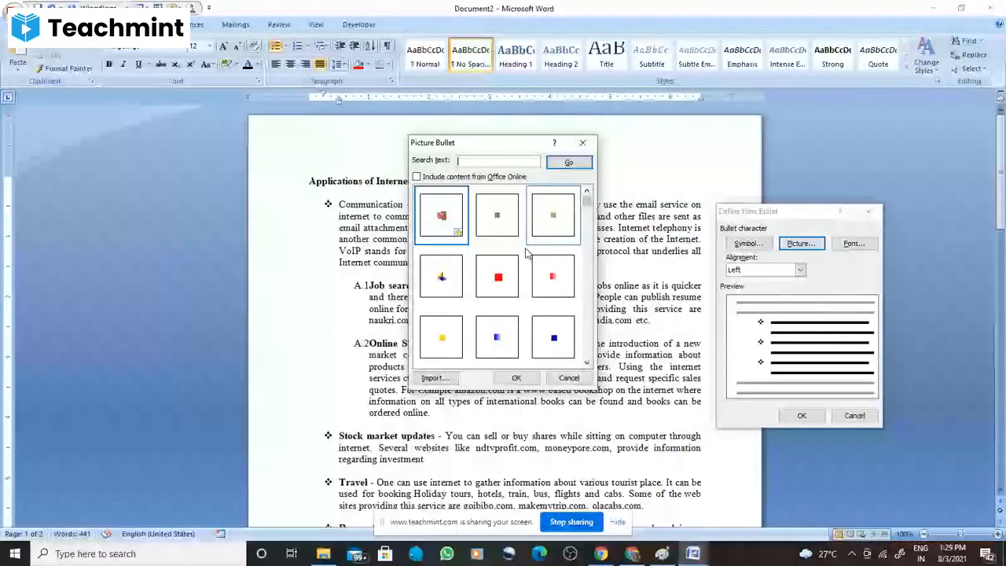
scroll(446, 343, "down", 5)
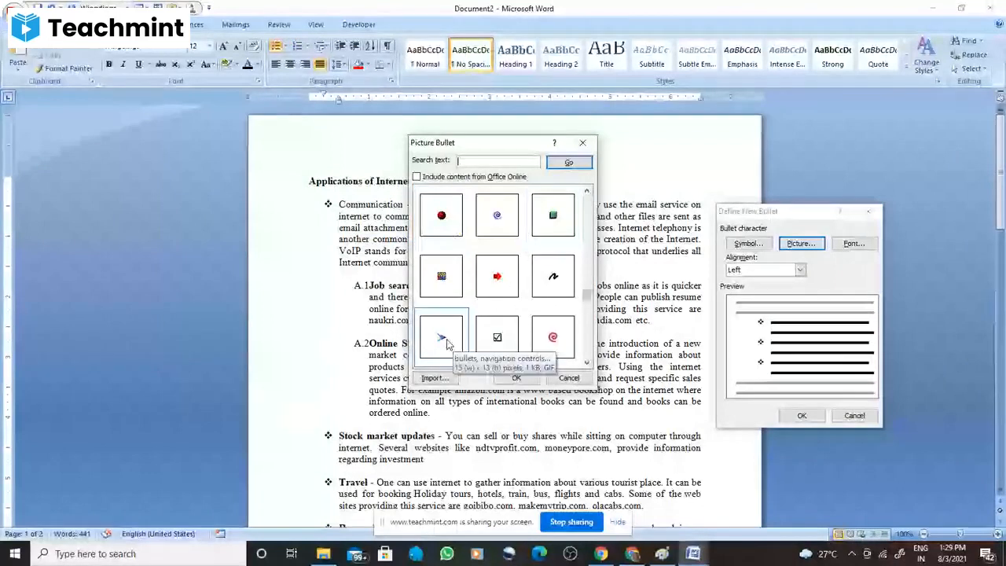
double_click(497, 277)
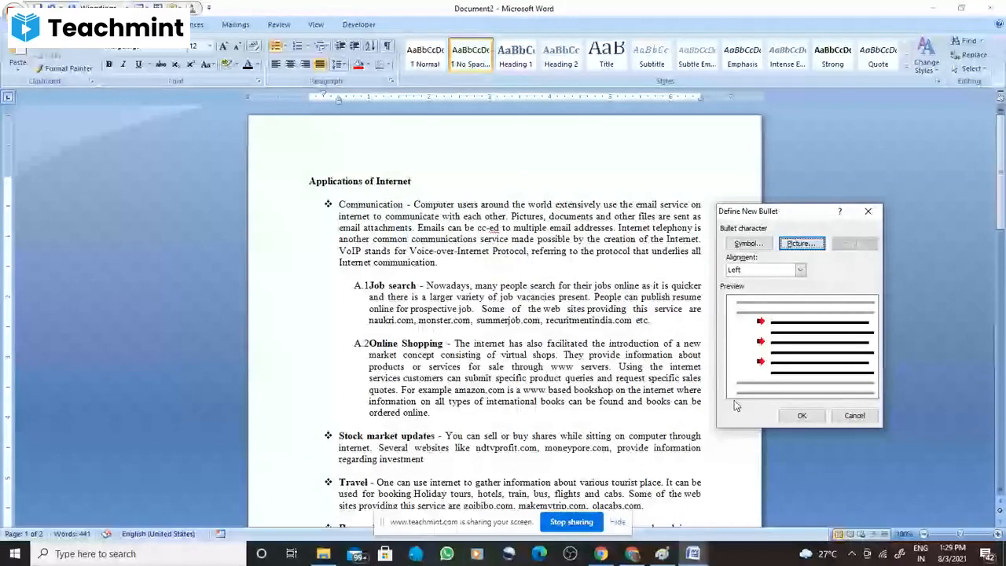
left_click(802, 414)
scroll(403, 309, "down", 6)
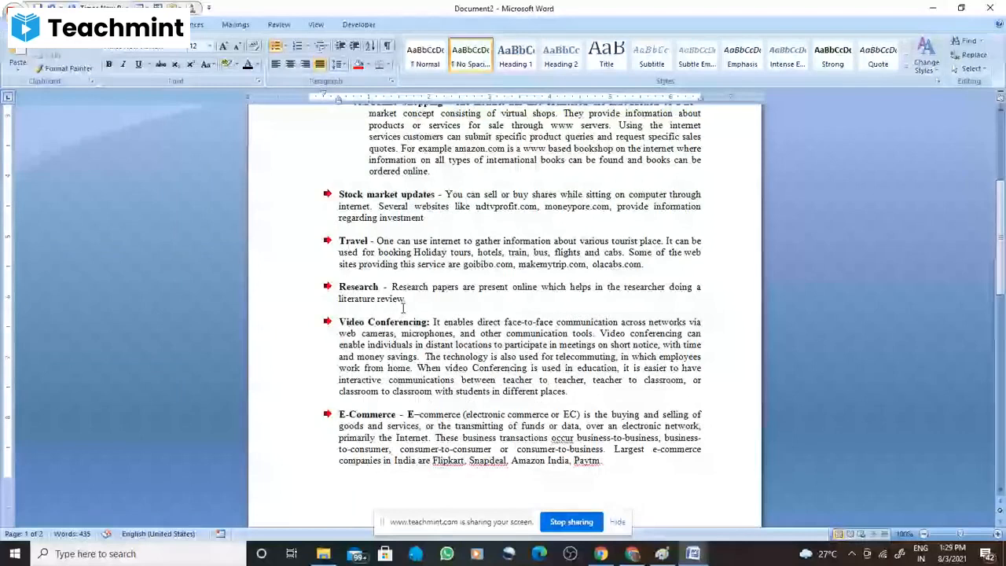
Find every occurrence of "internet" in the document and mark them all with reading highlight
scroll(403, 309, "up", 6)
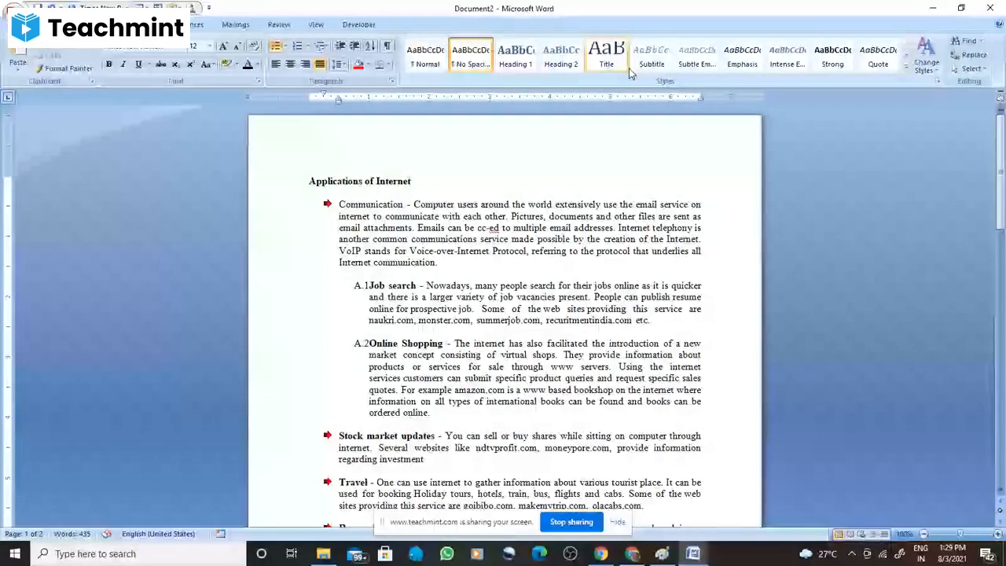
key("ctrl+f")
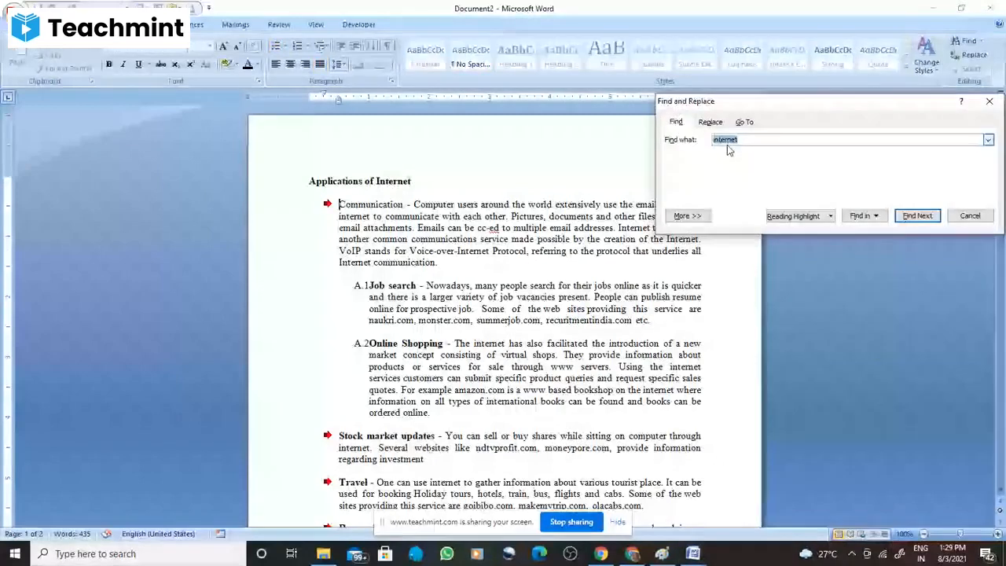
left_click(813, 219)
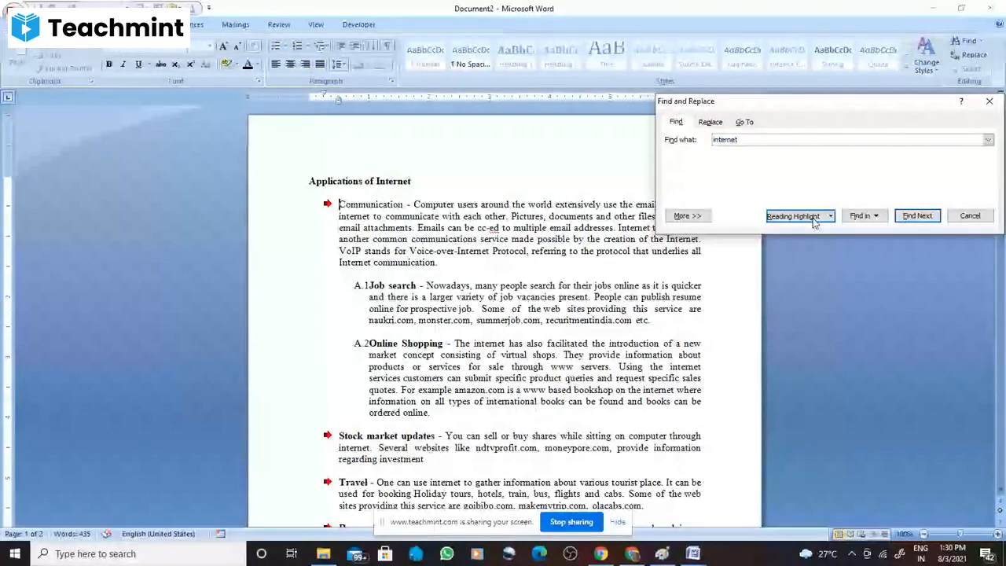
left_click(811, 227)
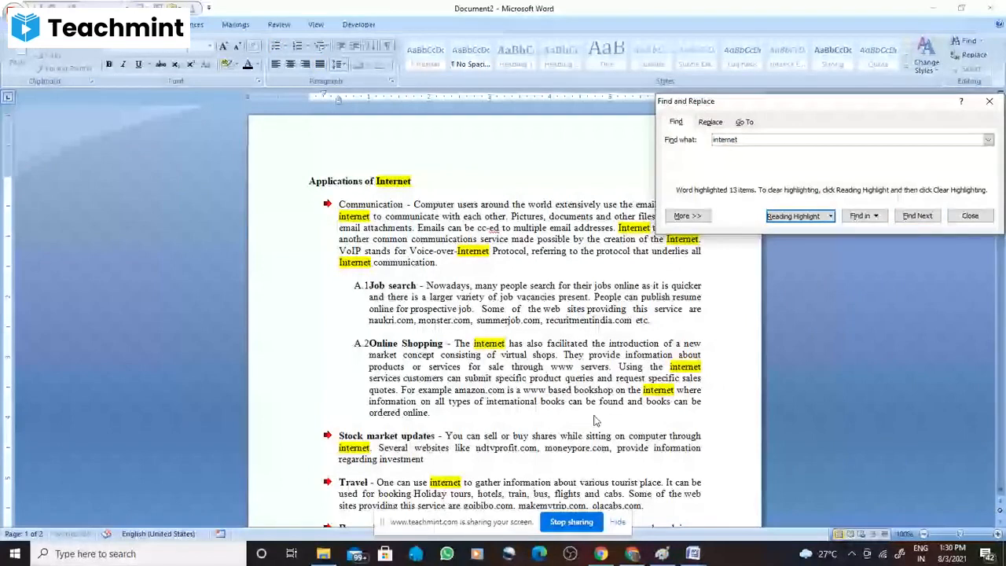
Replace every occurrence of "internet" with "web" throughout the document, first singly and finally all at once
key("ctrl+h")
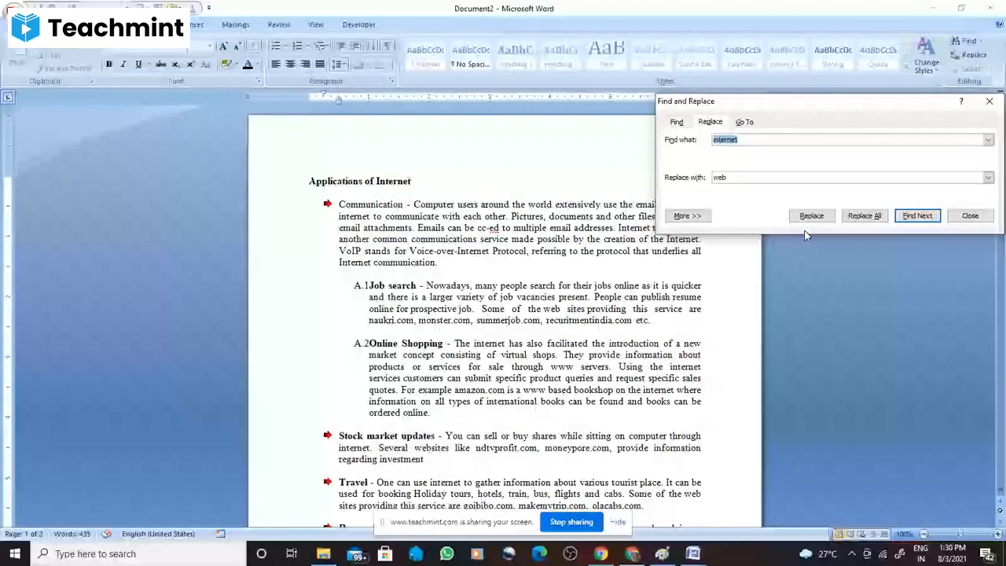
key("Return")
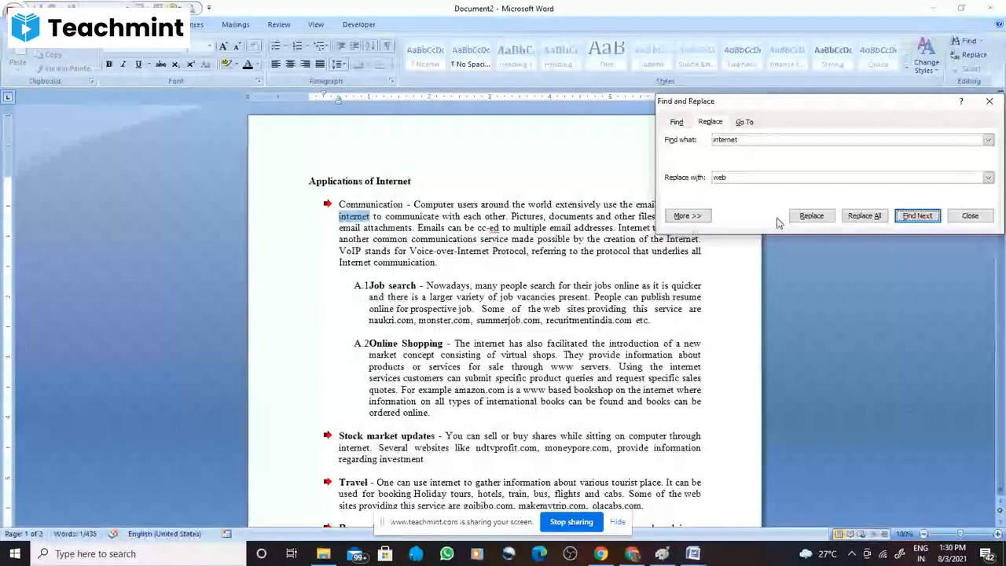
left_click(811, 217)
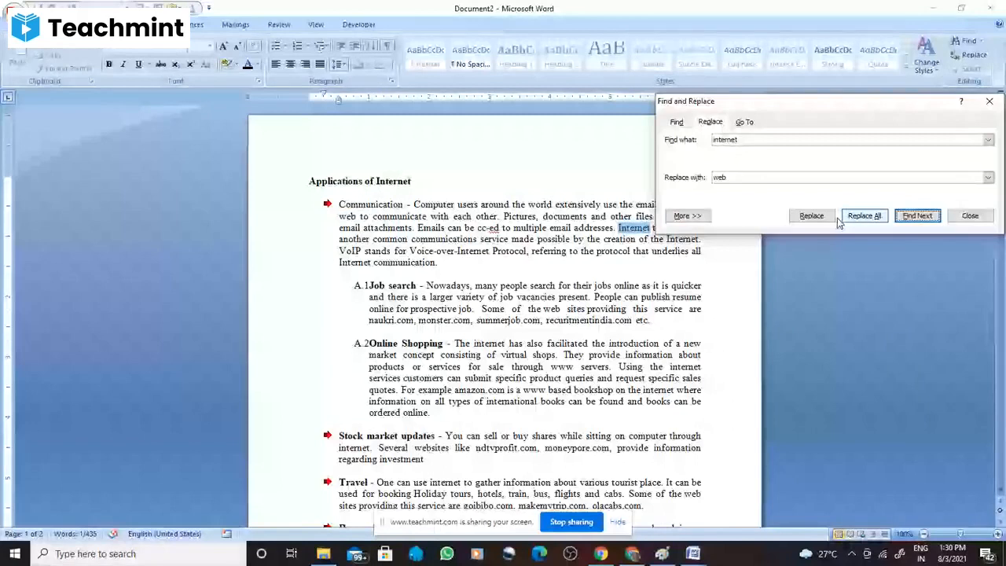
left_click(813, 218)
left_click(867, 217)
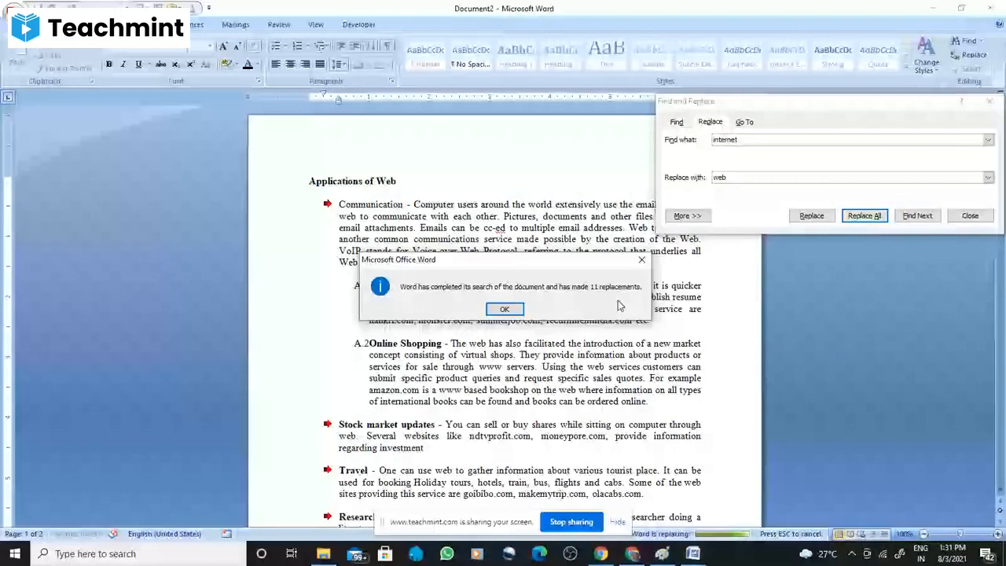
key("Return")
left_click(968, 217)
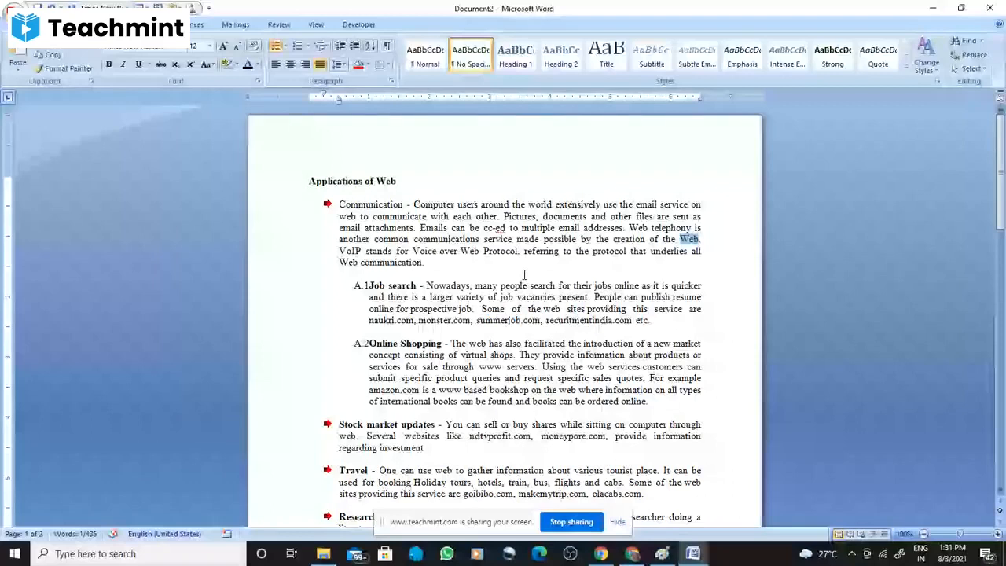
Clear the green highlight from the E-commerce paragraph on page 2 and change its text to lowercase
scroll(524, 275, "down", 3)
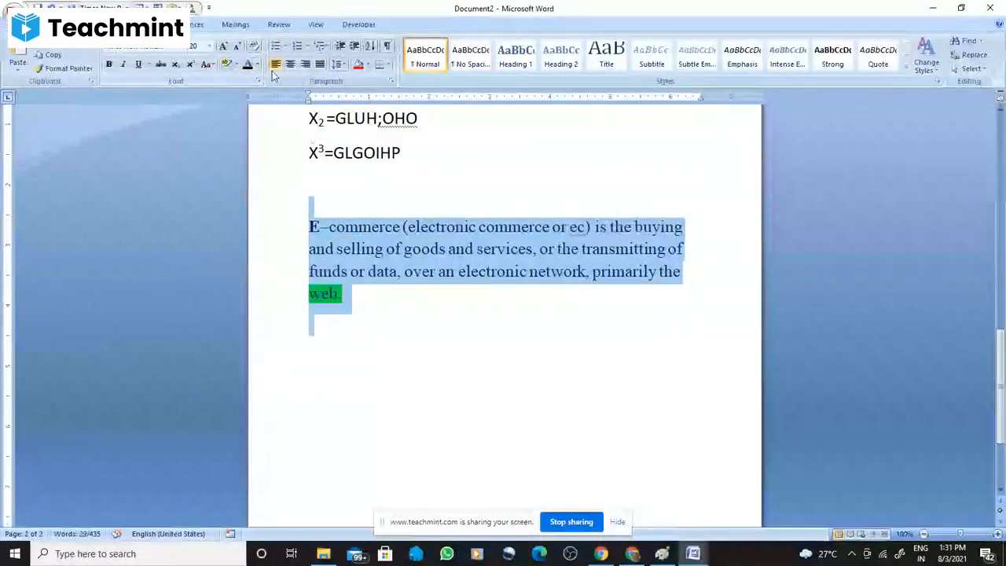
left_click(410, 294)
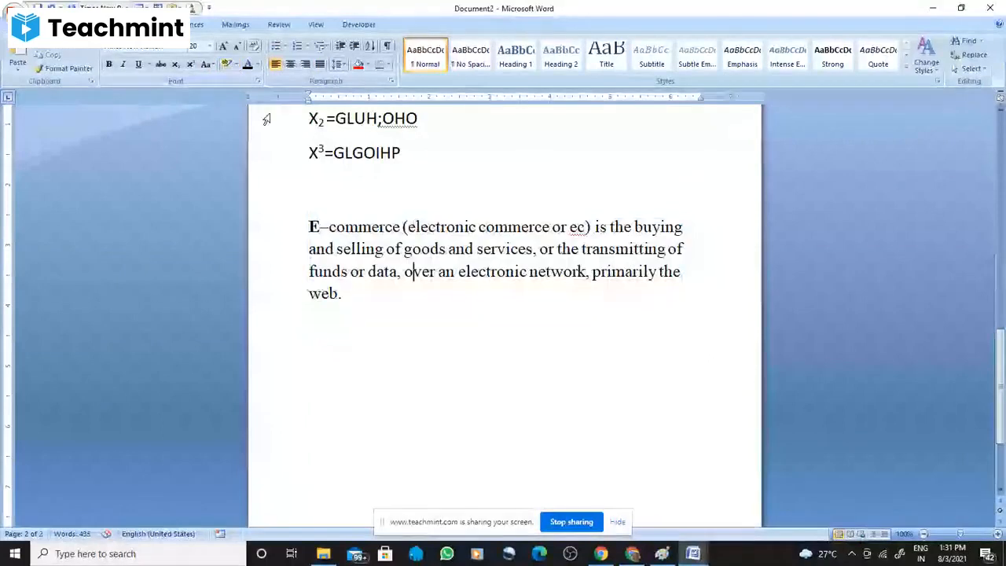
left_click_drag(310, 225, 402, 235)
triple_click(401, 242)
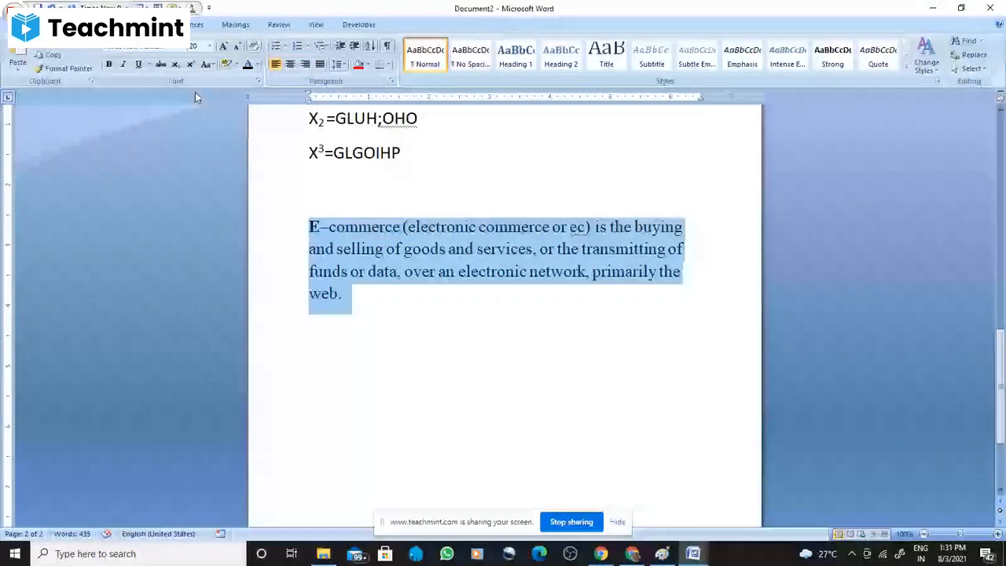
left_click(206, 65)
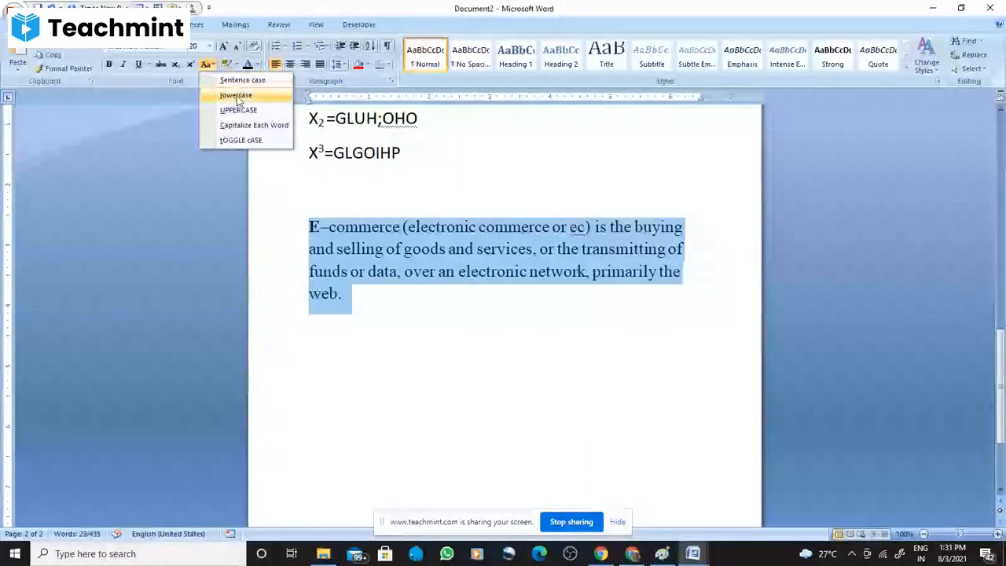
left_click(236, 98)
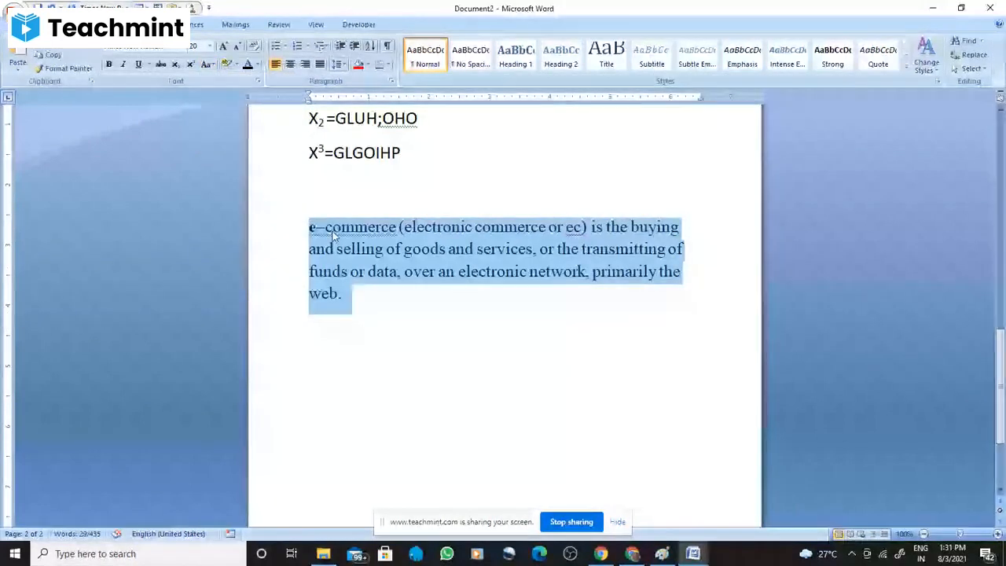
left_click(314, 248)
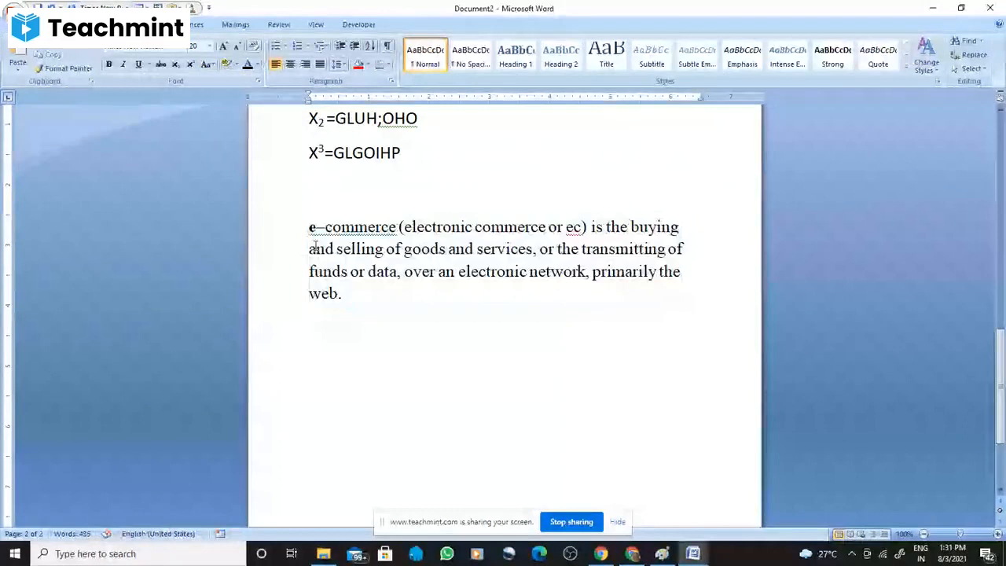
Justify the e-commerce paragraph below the X2 and X3 formulas
left_click(332, 227)
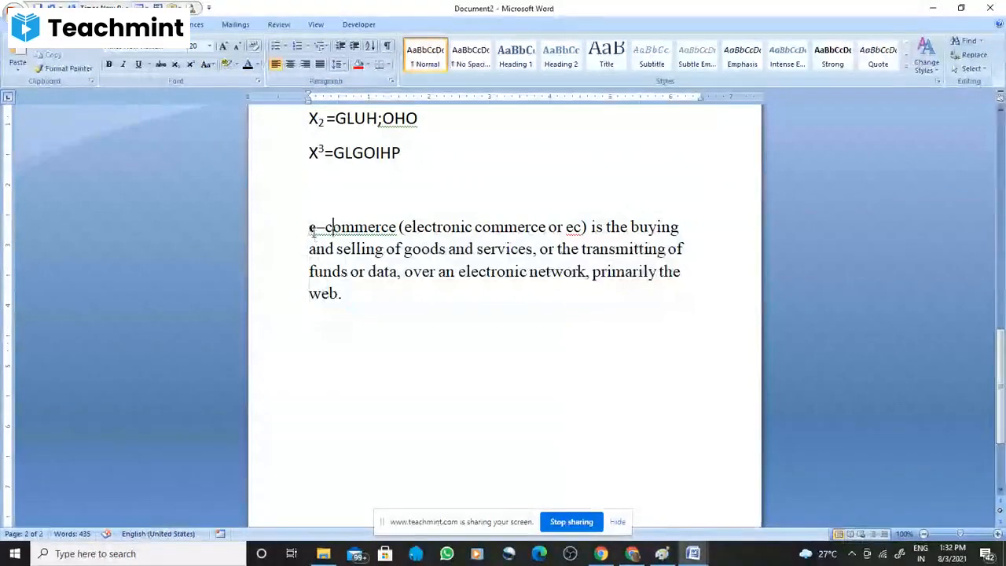
left_click_drag(311, 227, 567, 308)
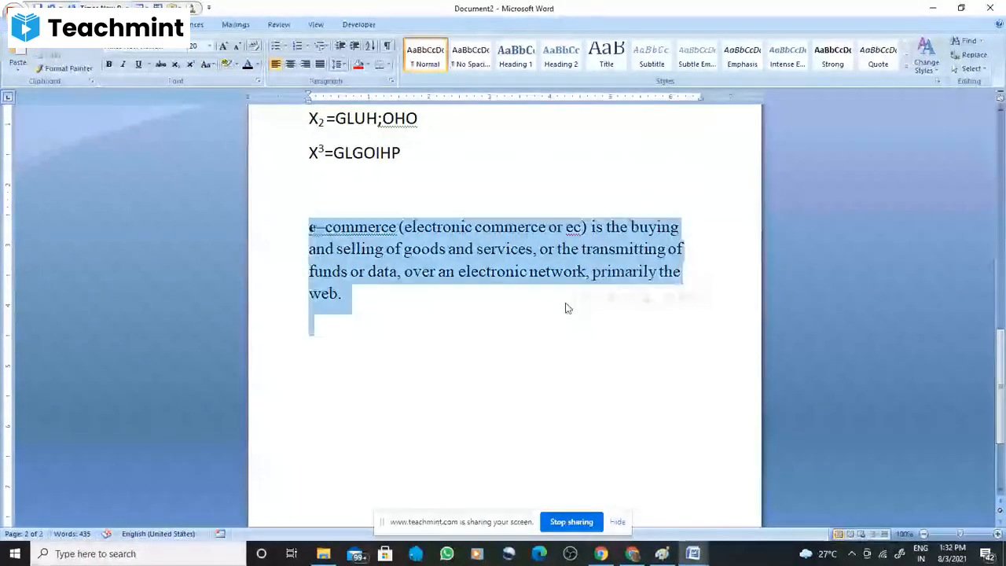
left_click(319, 64)
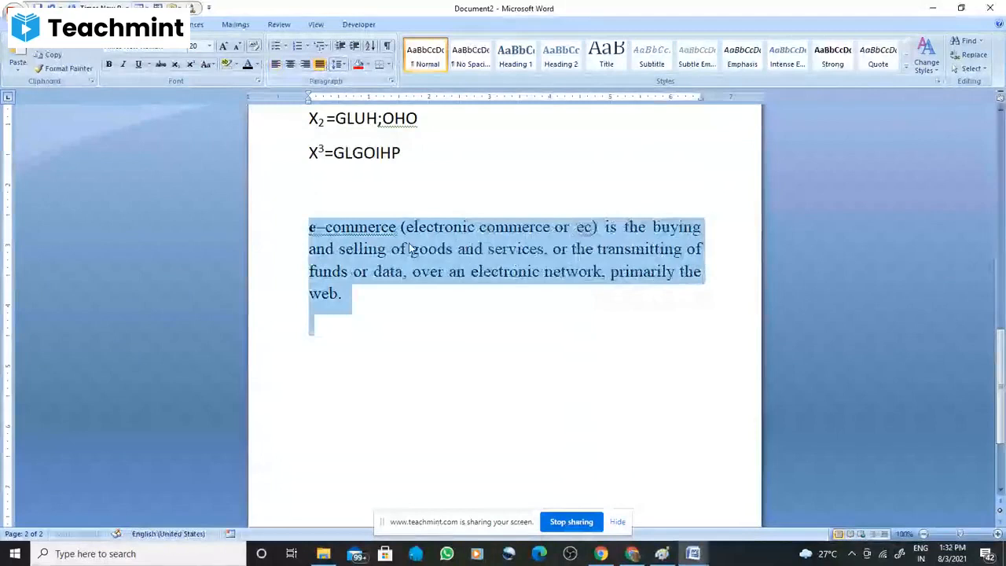
left_click(505, 319)
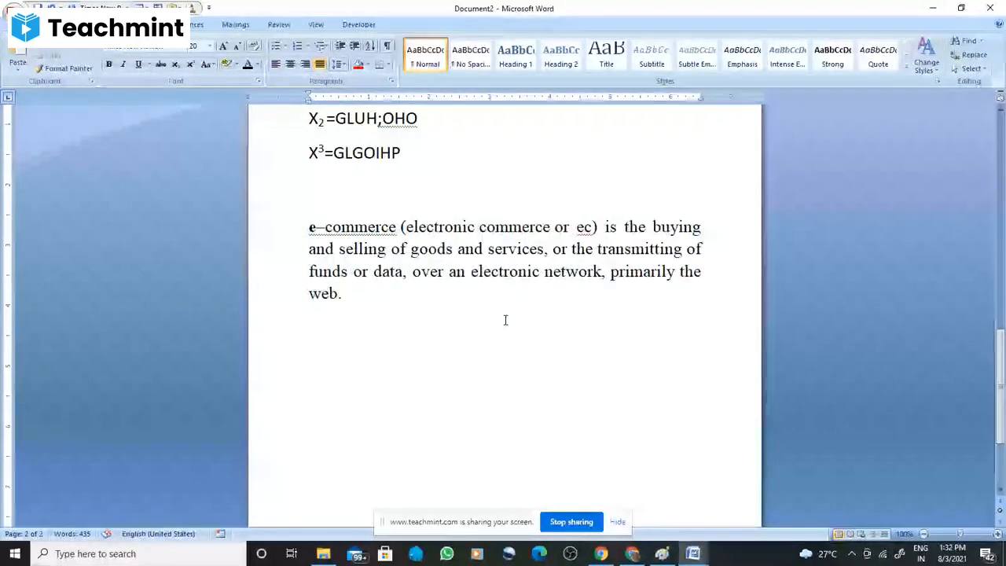
Change the whole e-commerce paragraph on page 2 to UPPERCASE
left_click_drag(506, 320, 311, 227)
left_click(256, 65)
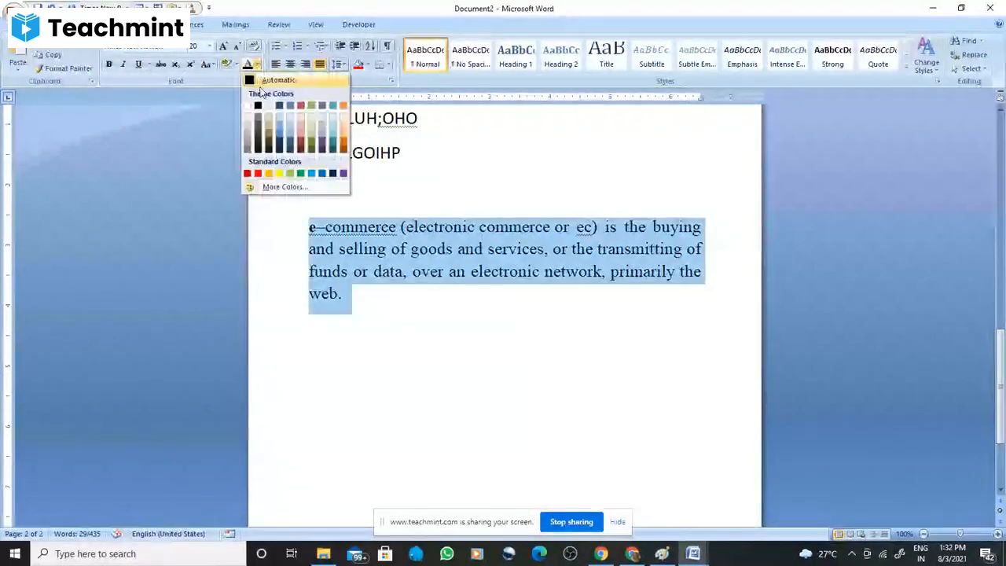
left_click(206, 64)
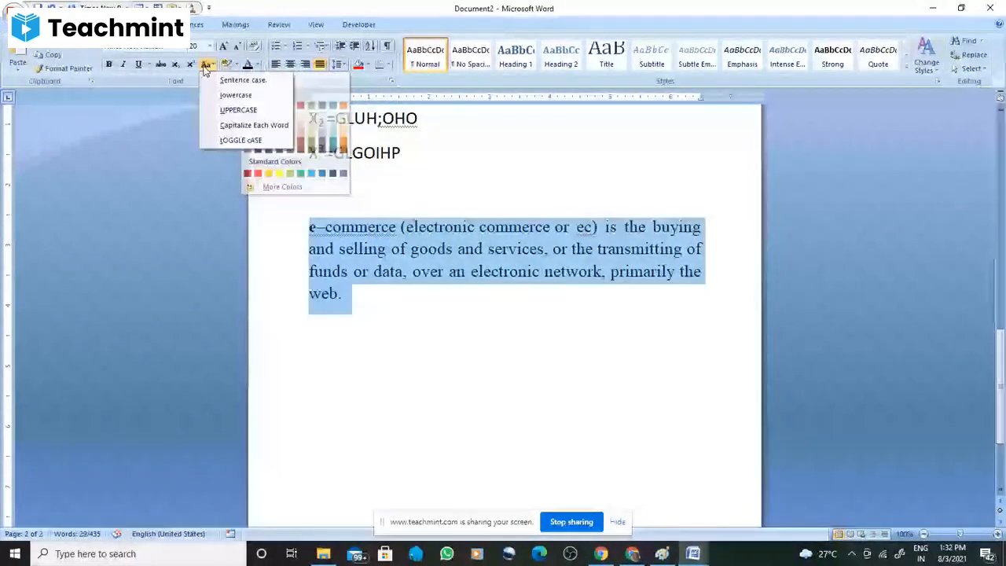
left_click(238, 110)
left_click(343, 249)
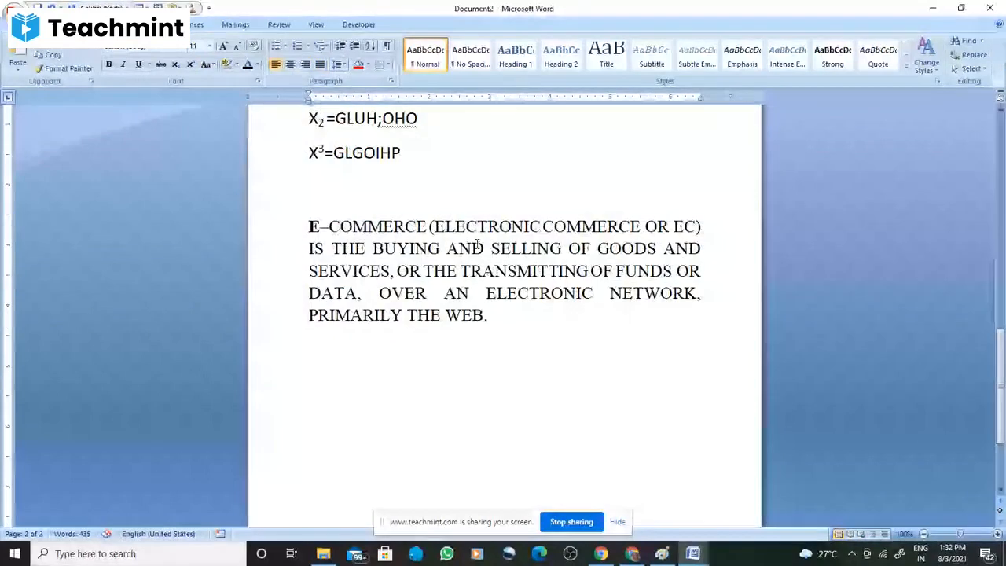
Undo the accidental text move and apply Capitalize Each Word to the E-commerce paragraph
left_click_drag(477, 244, 446, 315)
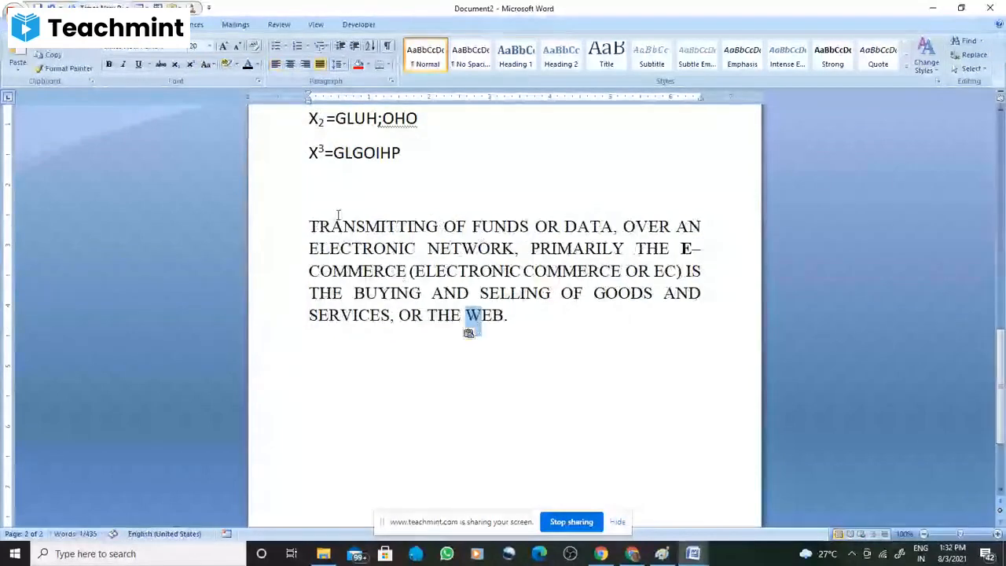
key("ctrl+z")
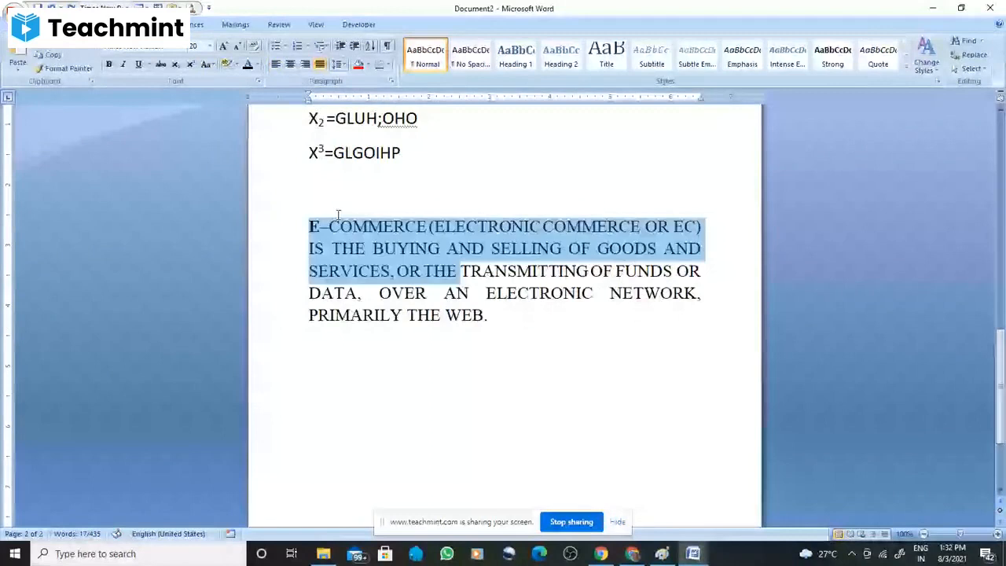
key("ctrl+shift+End")
left_click(208, 65)
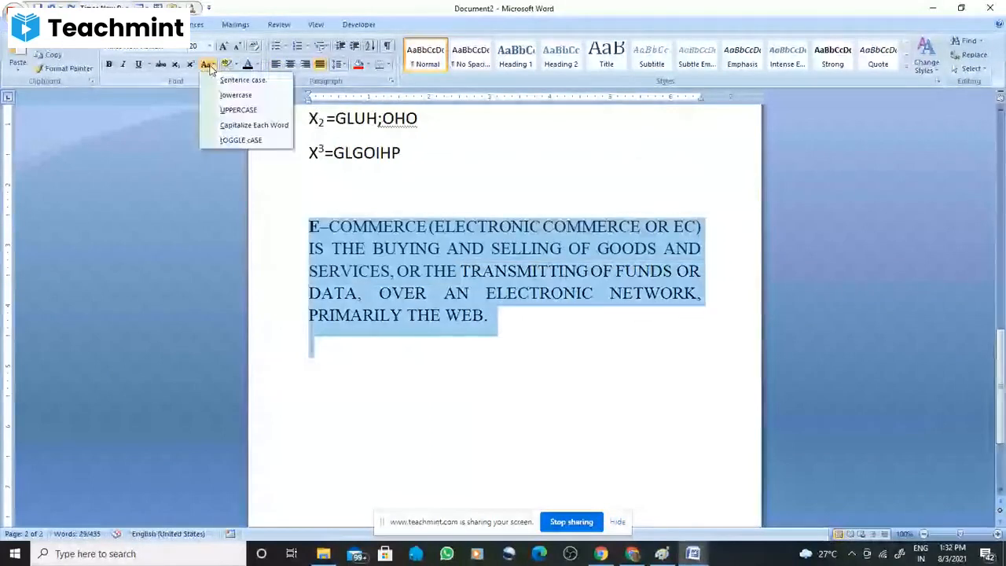
left_click(230, 124)
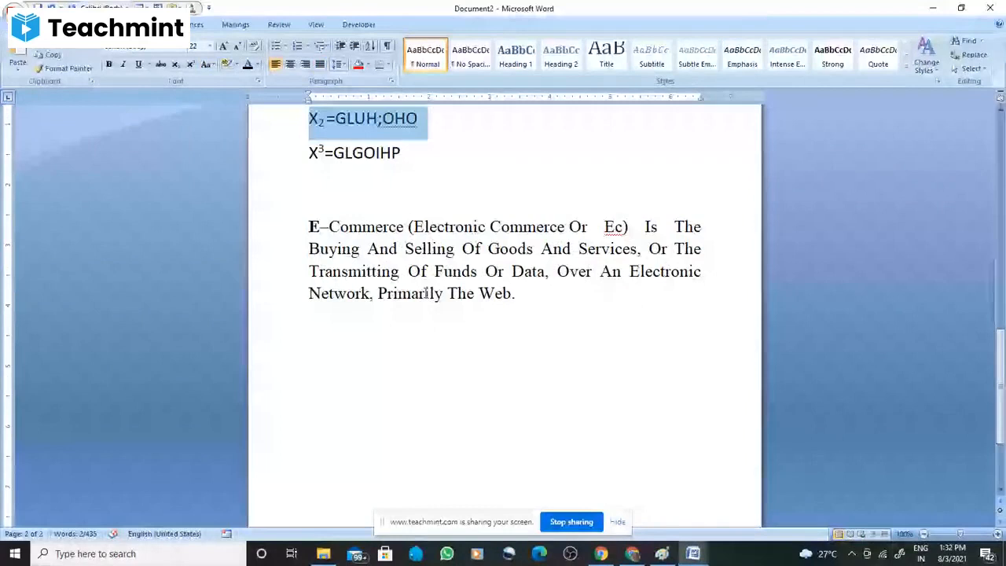
Change the E-commerce paragraph on page 2 to Sentence case
left_click_drag(302, 227, 476, 317)
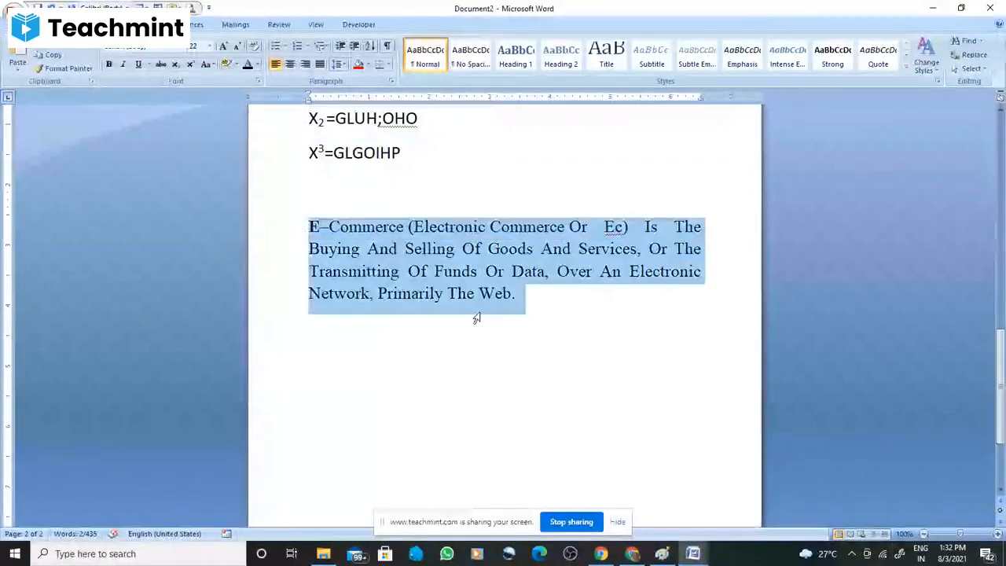
left_click(205, 65)
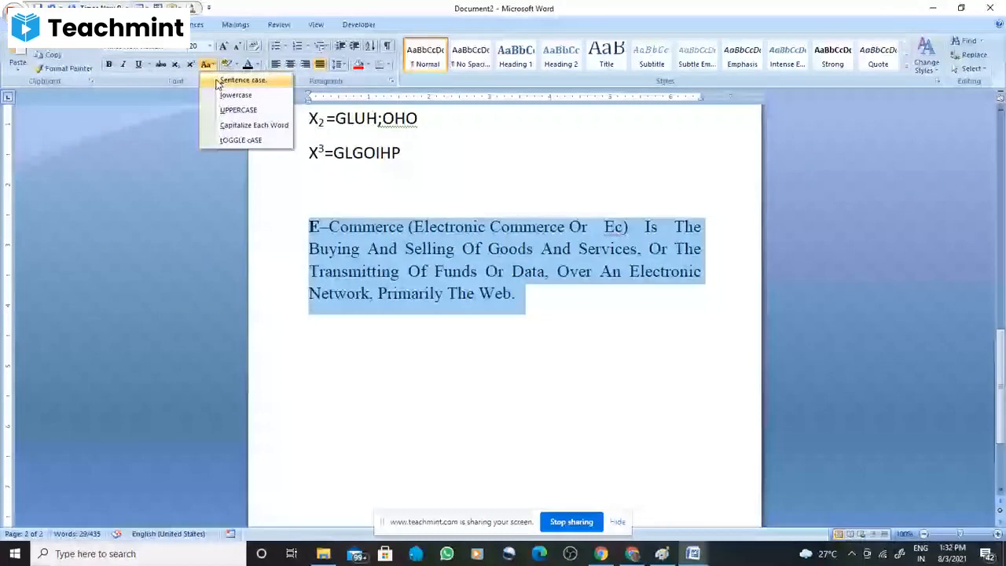
left_click(239, 80)
left_click(340, 248)
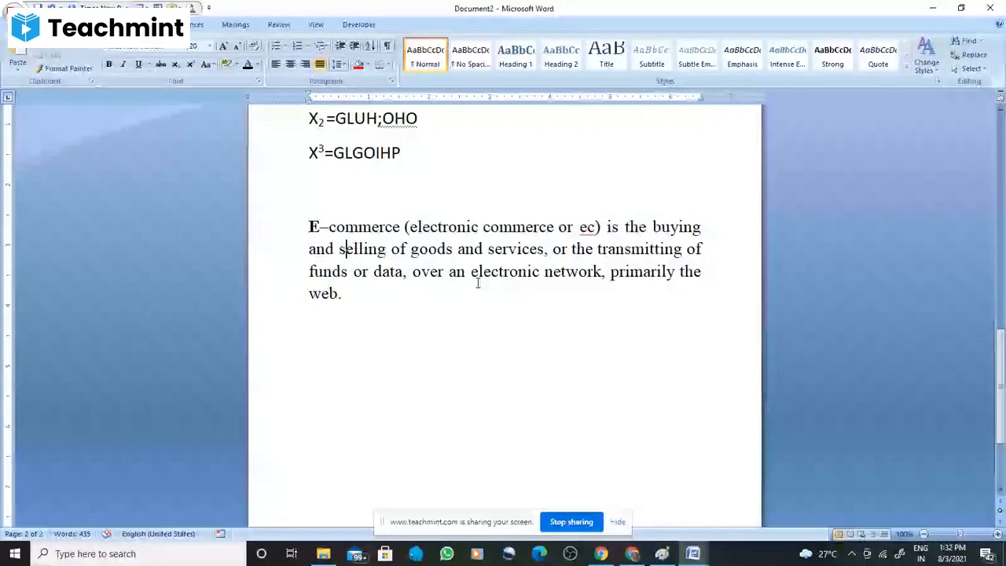
Change only the first line of the E-commerce paragraph to UPPERCASE
left_click(290, 227)
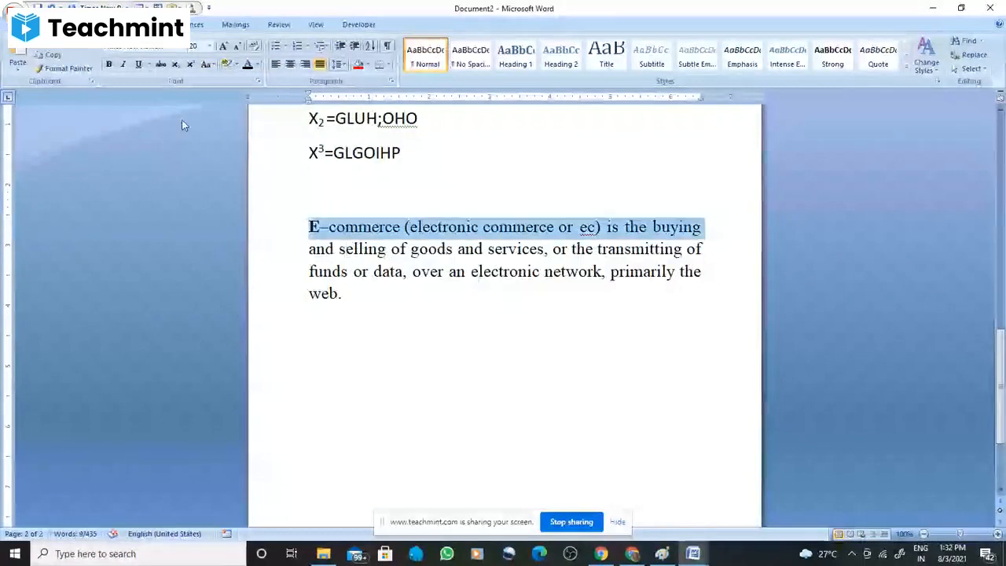
left_click(210, 65)
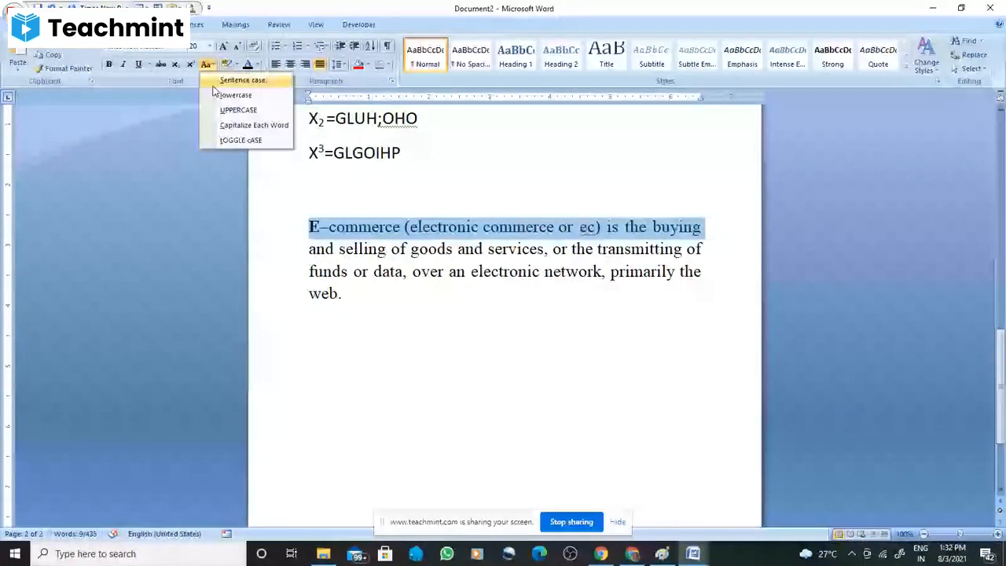
left_click(238, 110)
left_click(311, 226)
Apply tOGGLE cASE to the whole E-commerce paragraph to swap its upper and lower case letters
triple_click(310, 226)
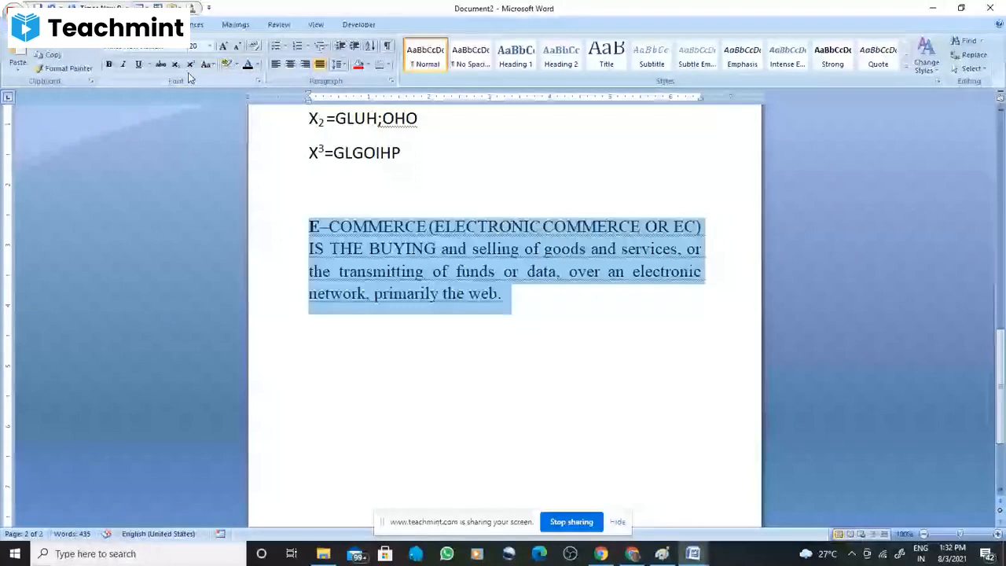
left_click(207, 65)
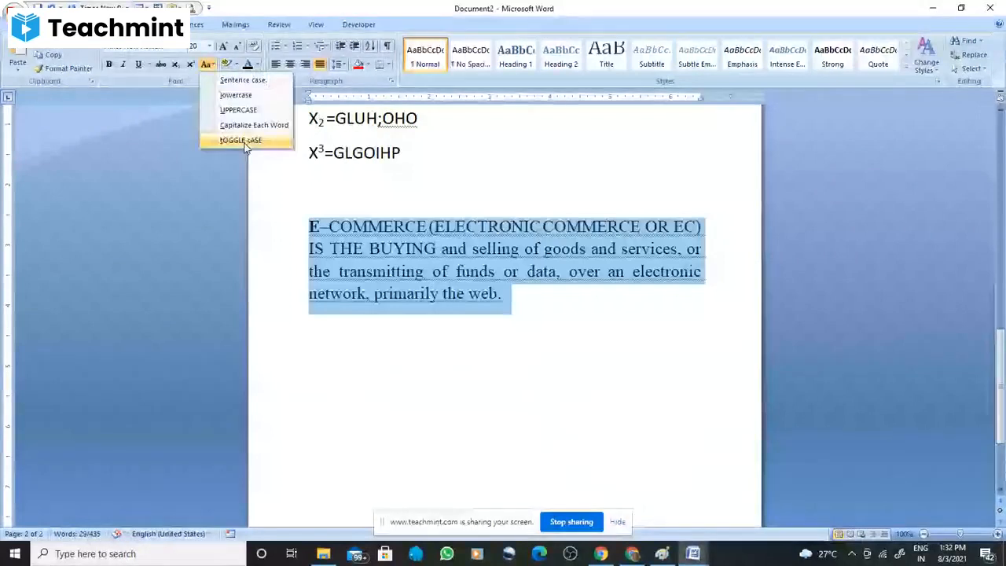
left_click(244, 143)
left_click(482, 295)
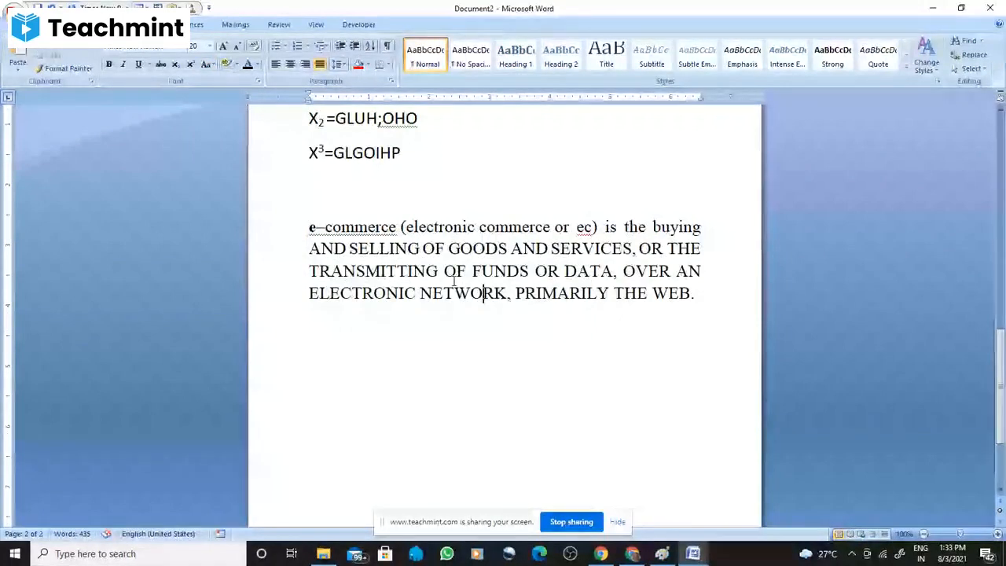
scroll(453, 281, "up", 3)
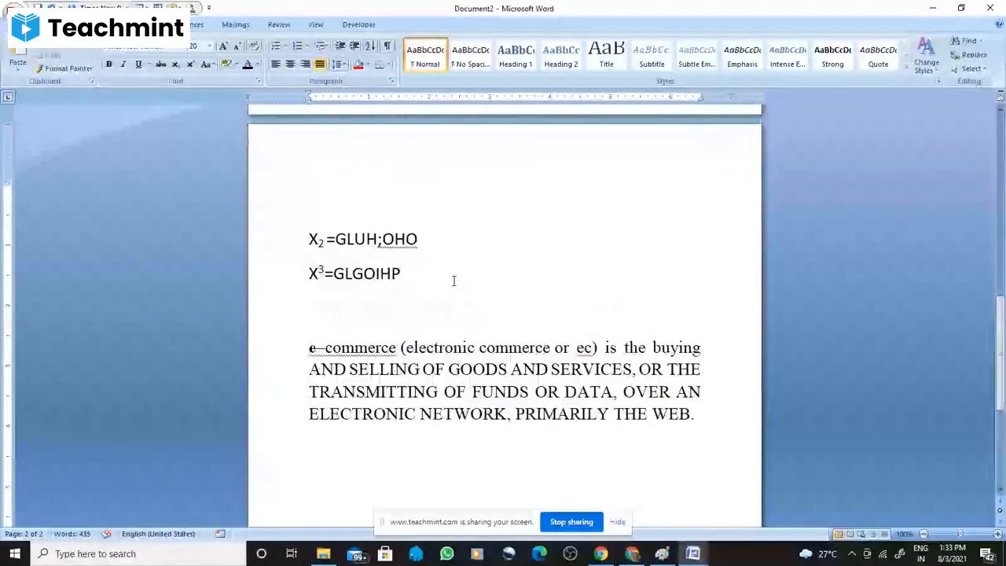
Add a blank line below the toggled-case E-commerce paragraph on page 2
scroll(453, 281, "up", 8)
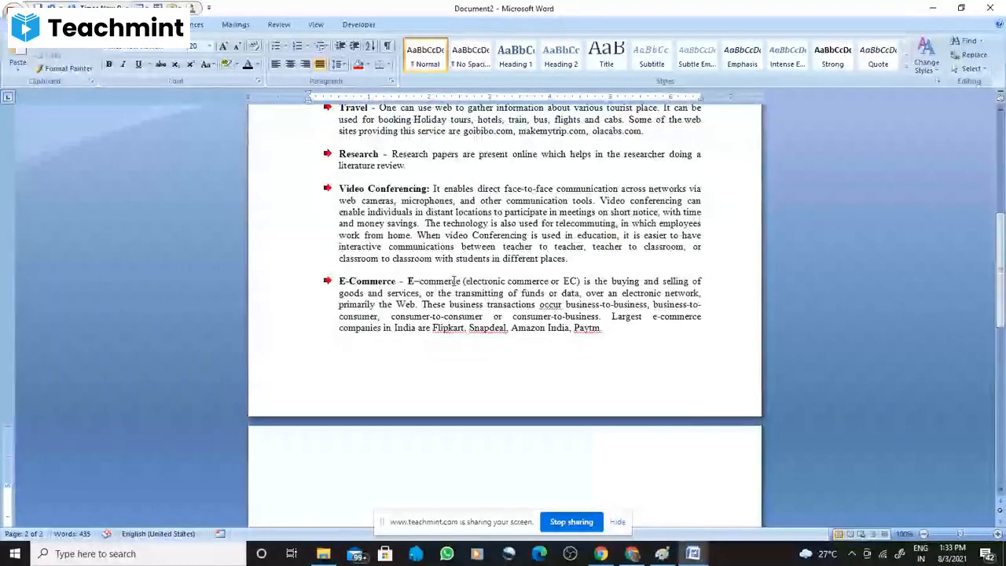
scroll(455, 280, "up", 6)
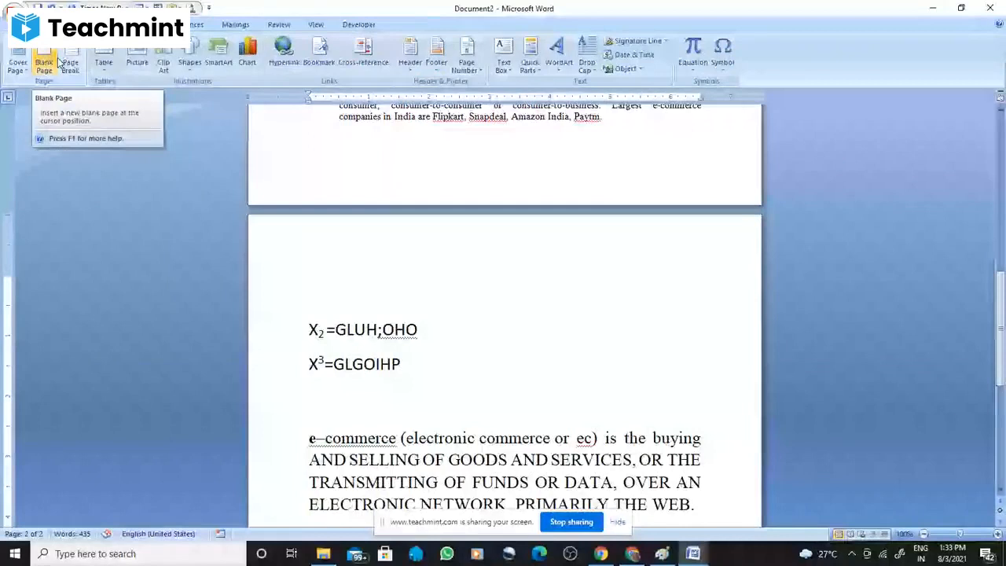
scroll(710, 208, "down", 6)
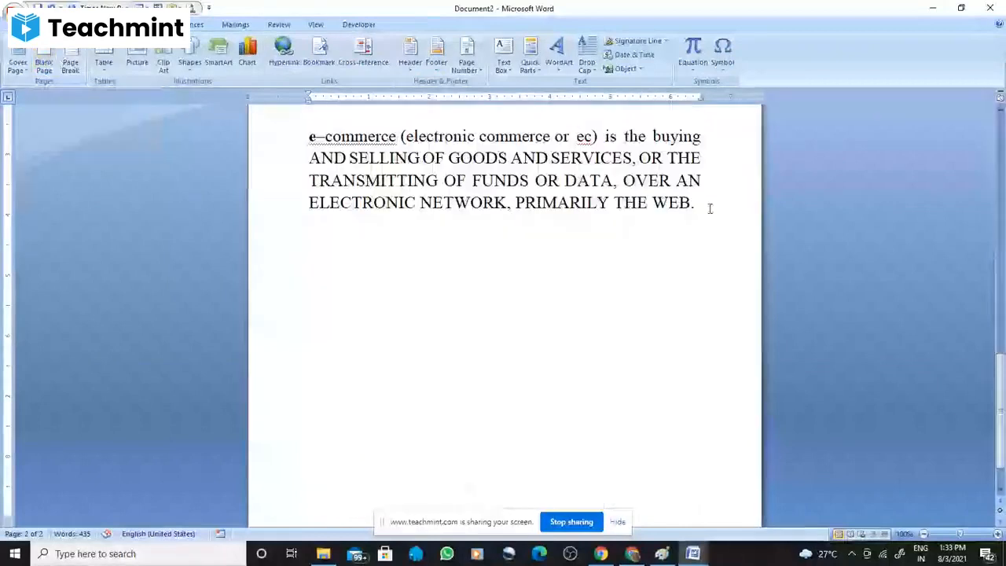
key("Return")
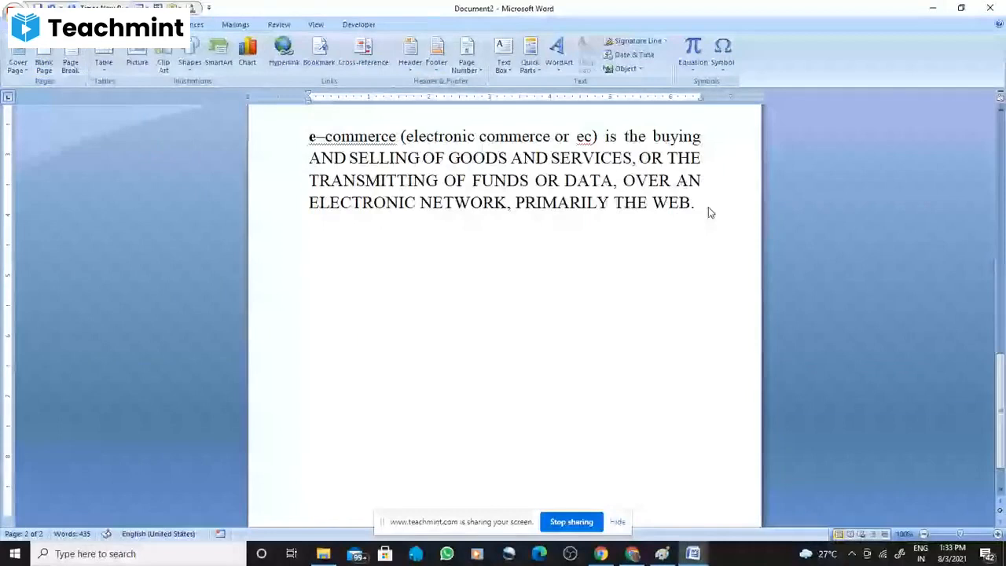
Browse the Saved Pictures folder for an insertable image and check the Clip Art search options without inserting anything
left_click(134, 52)
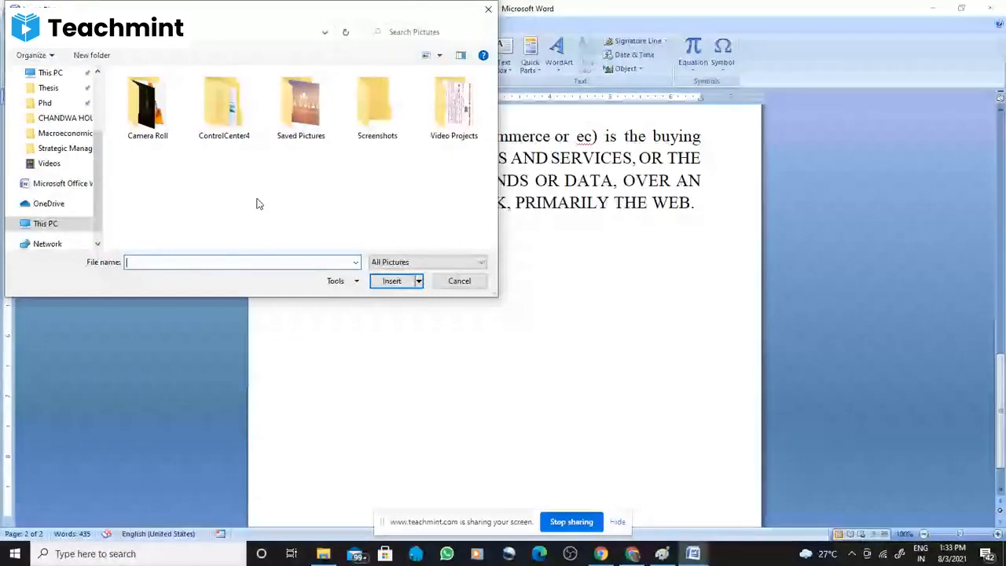
left_click(307, 119)
double_click(307, 119)
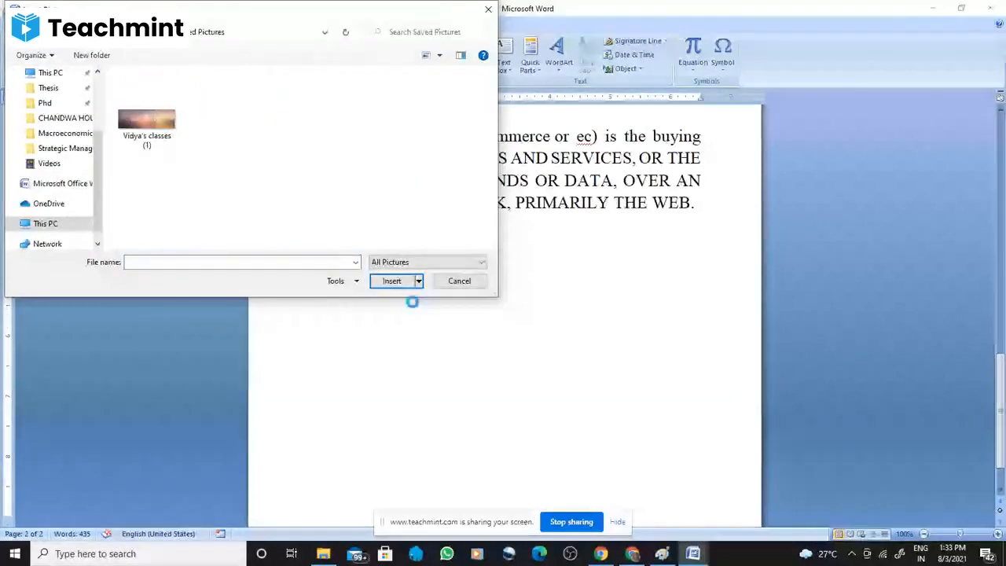
left_click(459, 281)
left_click(157, 64)
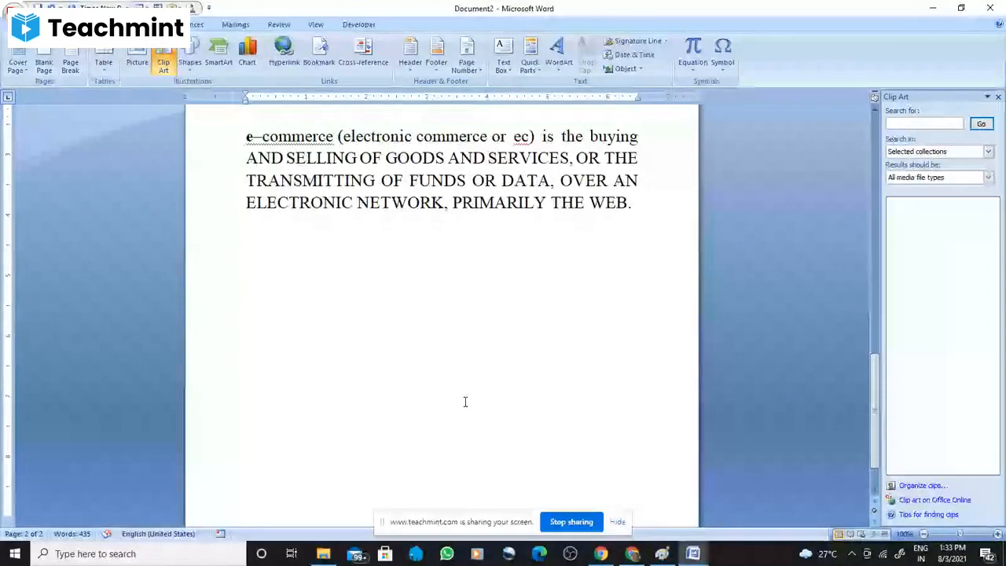
left_click(998, 99)
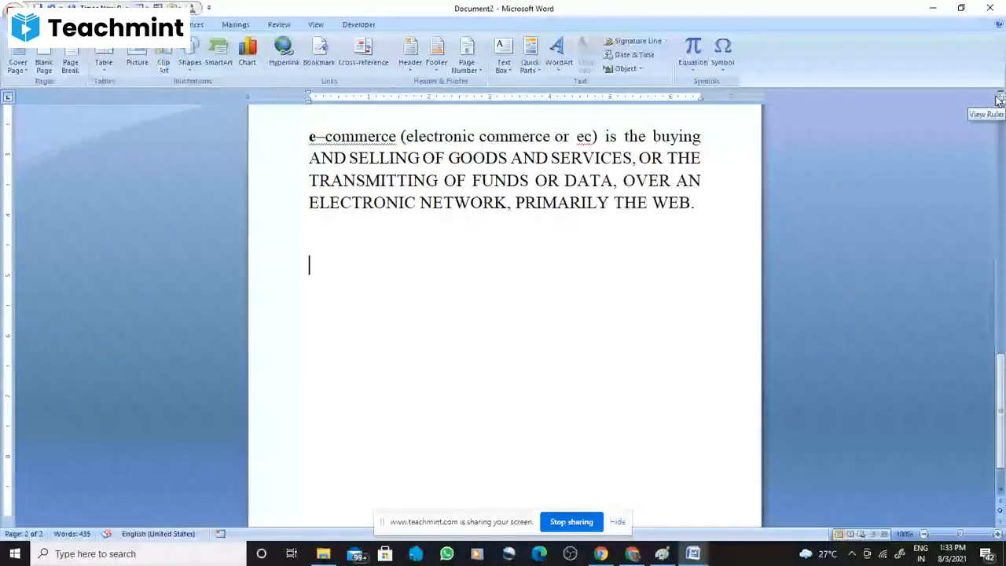
Draw a curved-up block arrow about 5.6" wide and 2.34" high below the E-commerce paragraph
left_click(189, 63)
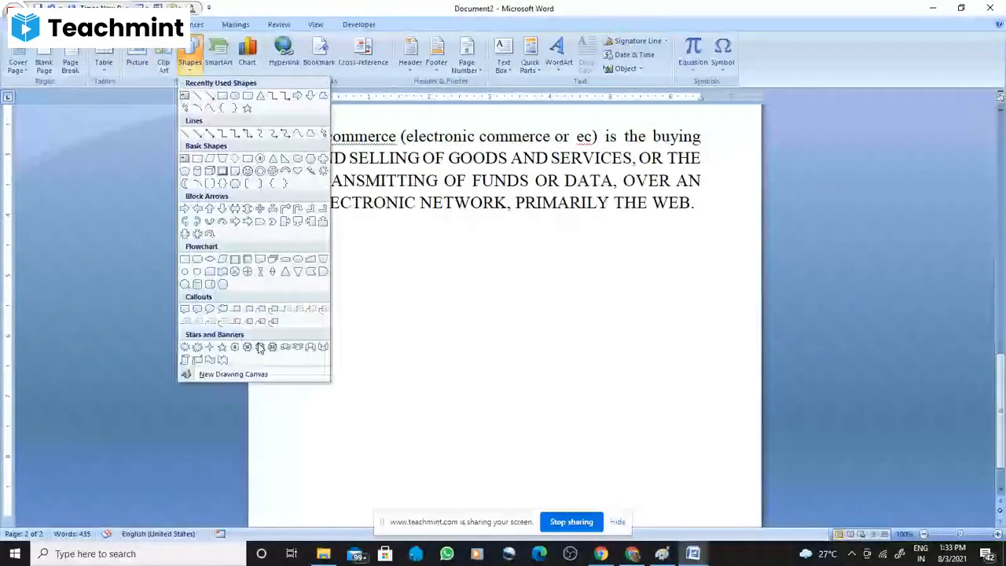
left_click(210, 223)
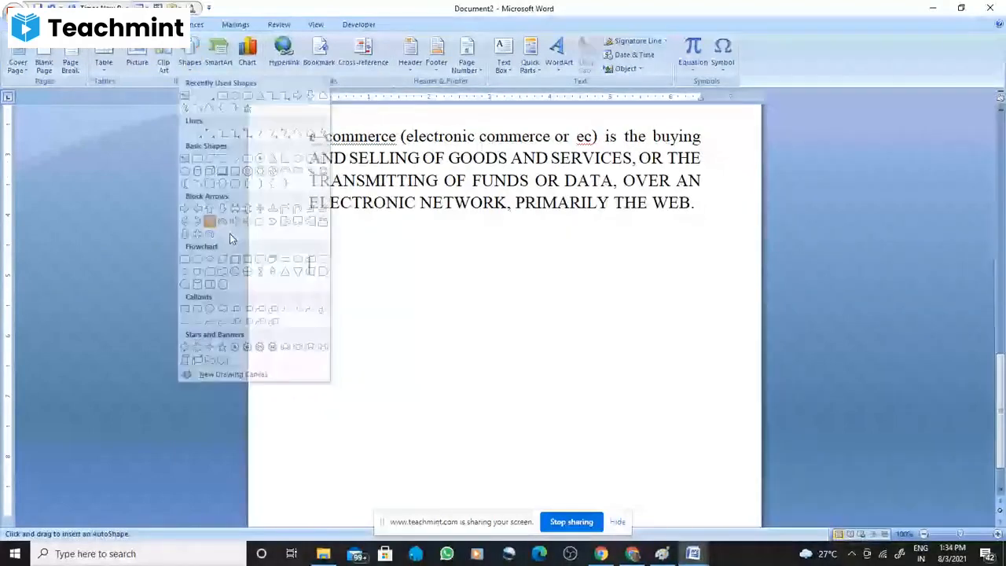
left_click_drag(331, 336, 669, 479)
scroll(561, 404, "down", 2)
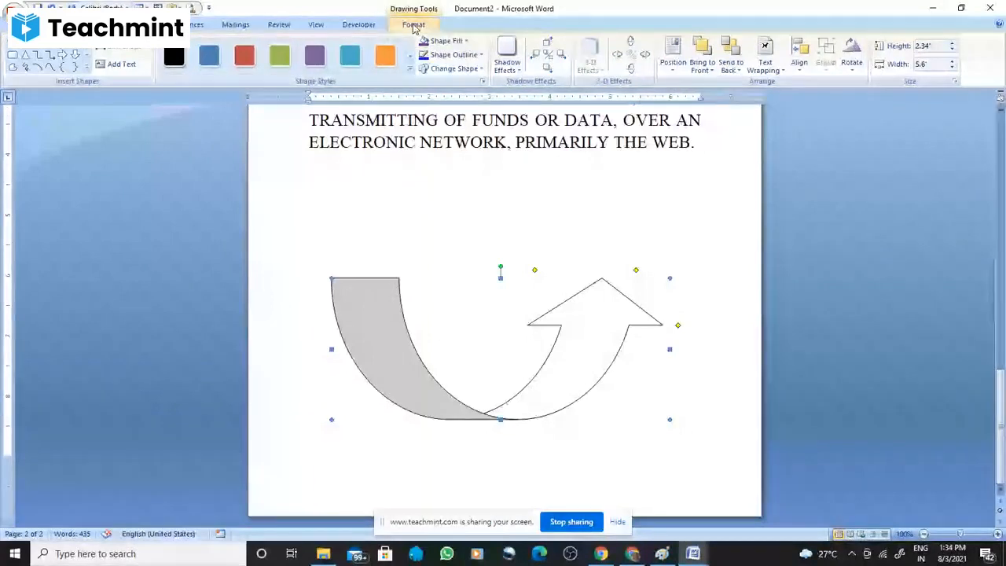
Give the curved arrow the red shape style, recolour its fill light blue and open the shadow effect choices
left_click(244, 55)
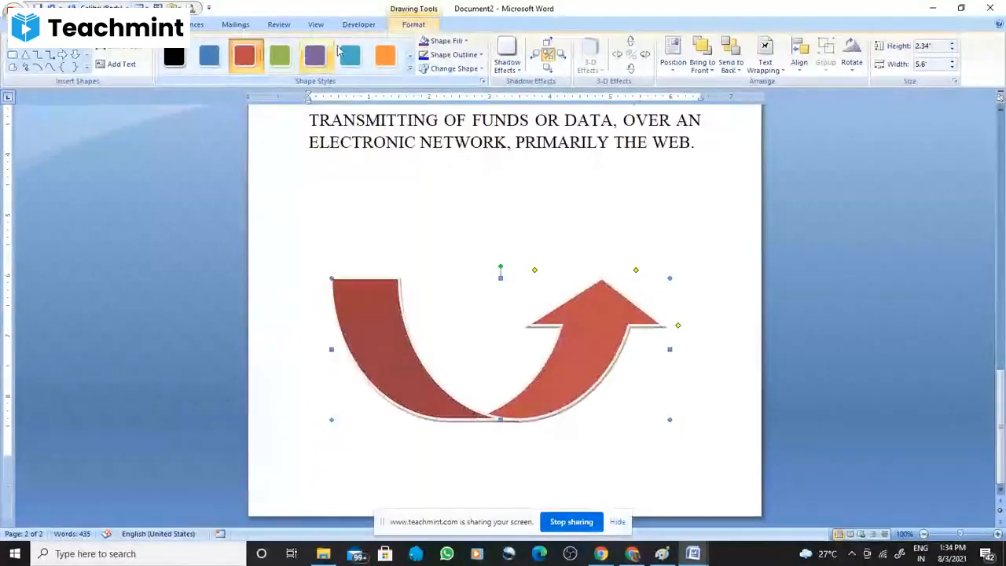
left_click(445, 41)
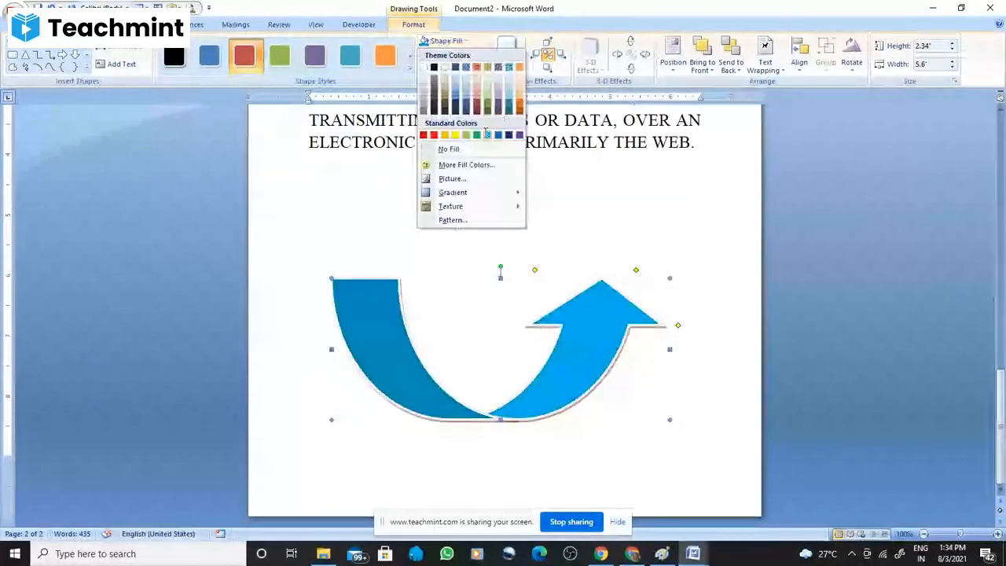
left_click(487, 134)
left_click(506, 55)
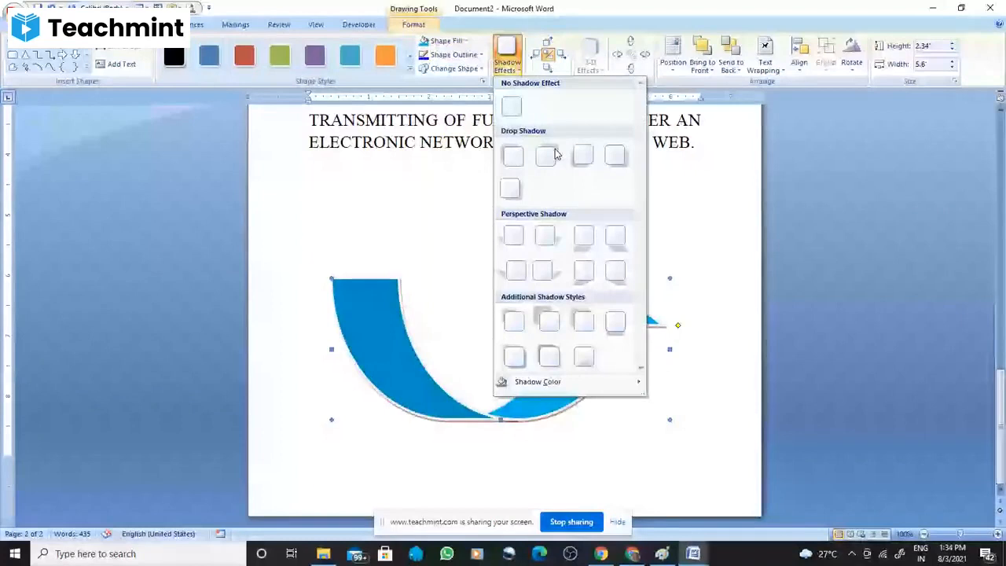
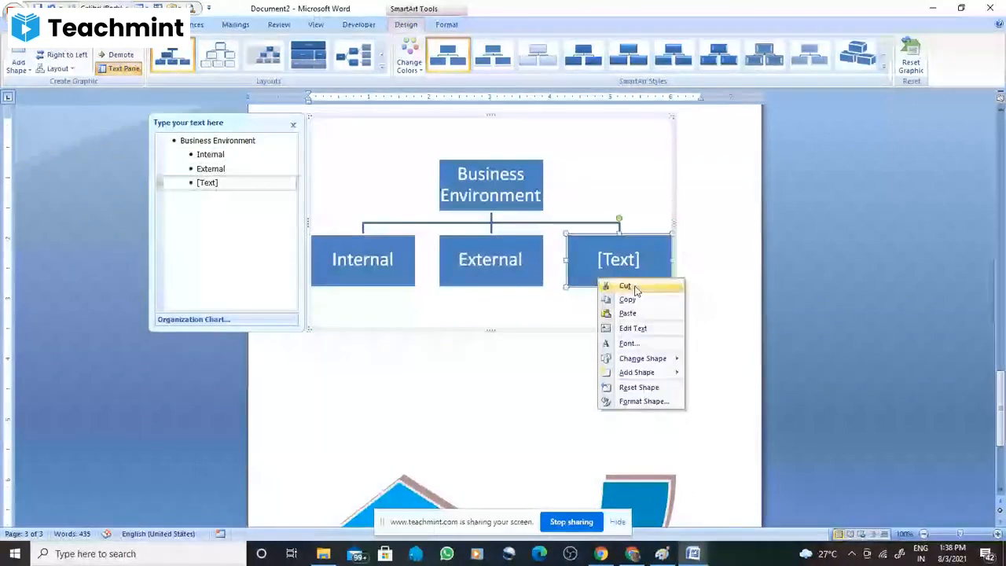
Remove the empty third box from the Business Environment chart and apply a glossy bevelled SmartArt style
left_click(624, 286)
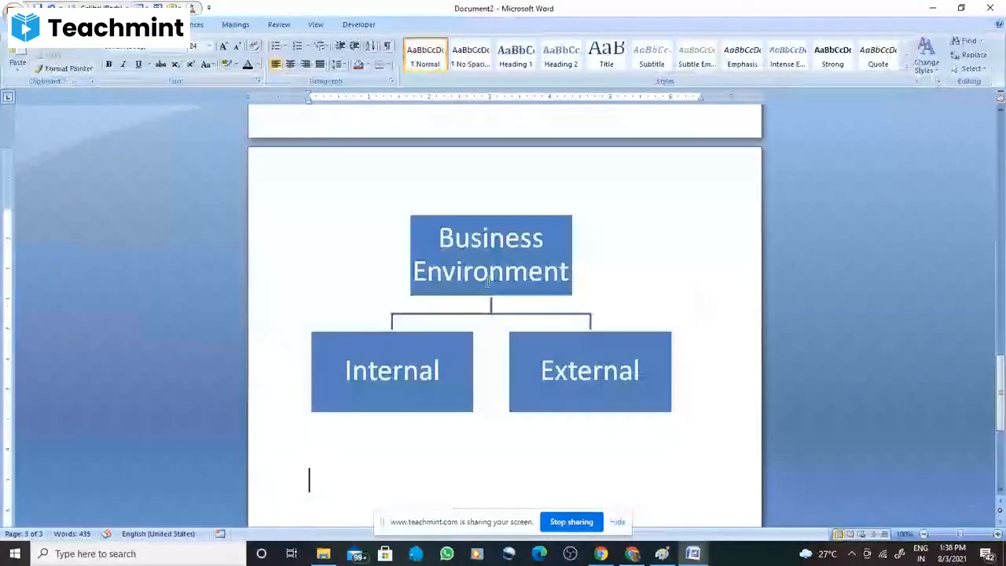
left_click(542, 285)
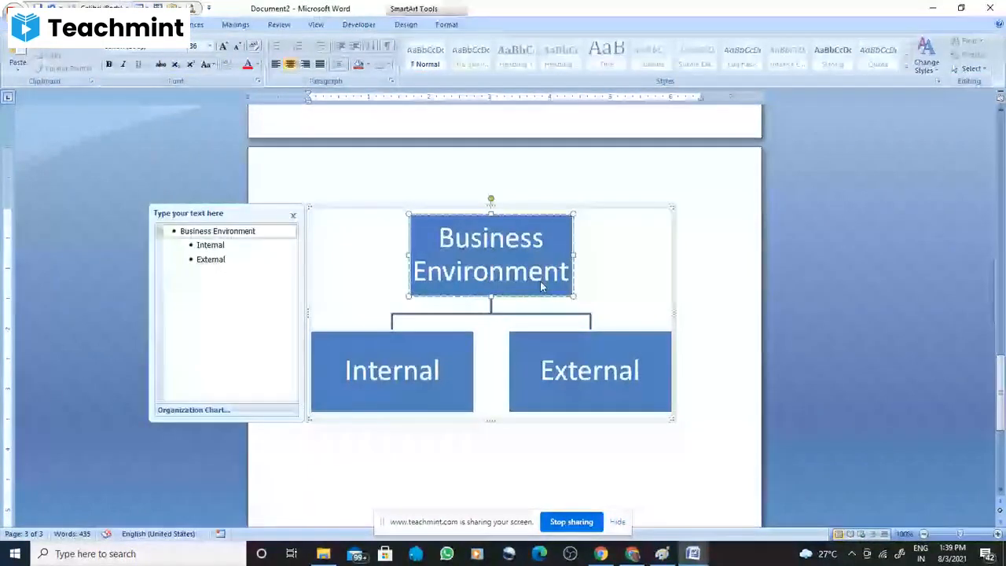
left_click(409, 25)
scroll(413, 30, "down", 1)
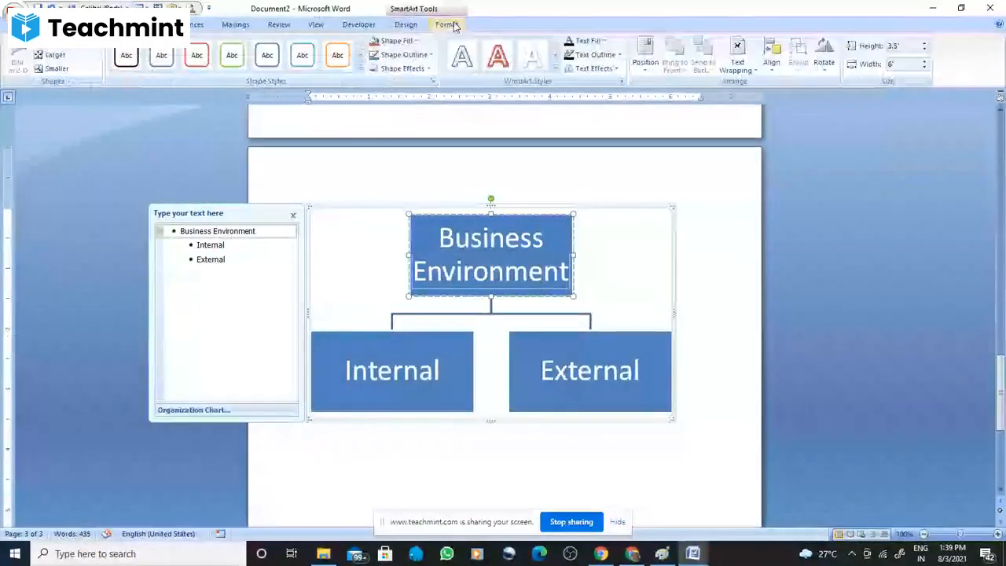
left_click(407, 26)
left_click(675, 63)
left_click(644, 306)
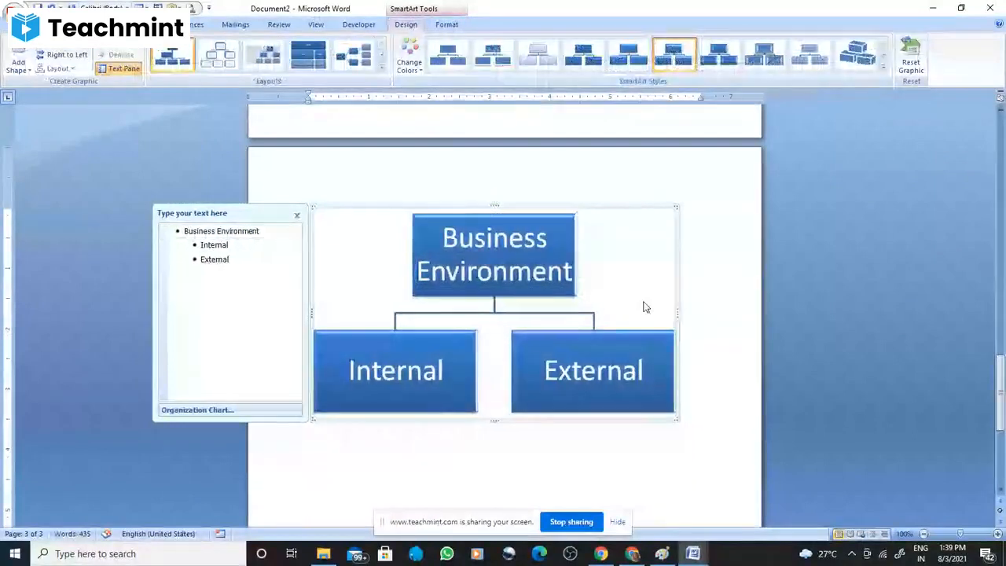
Close the text pane and recolour the Organization Chart with the first Colorful scheme, blue for the parent box and red for the child boxes
left_click(295, 217)
left_click(409, 63)
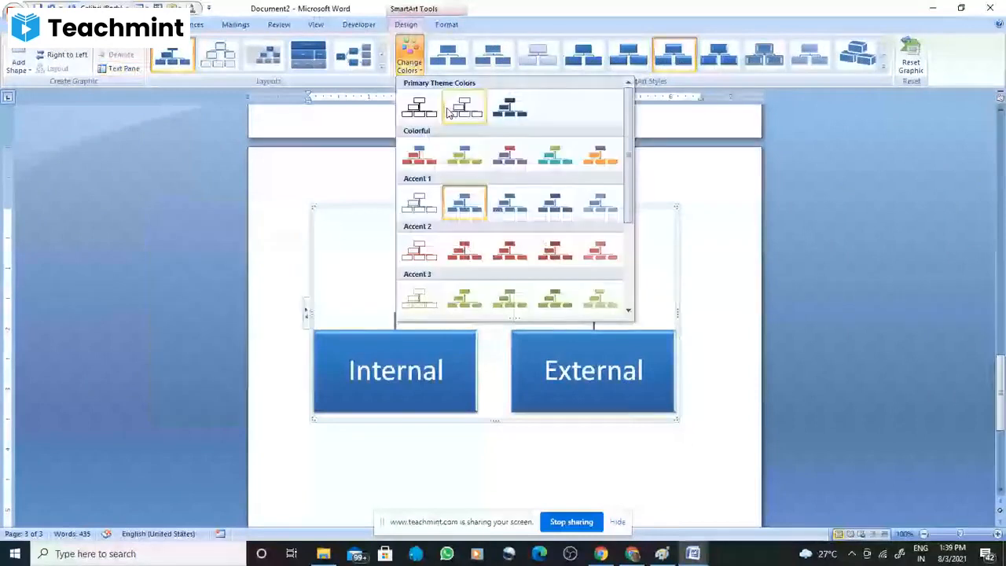
scroll(510, 257, "down", 3)
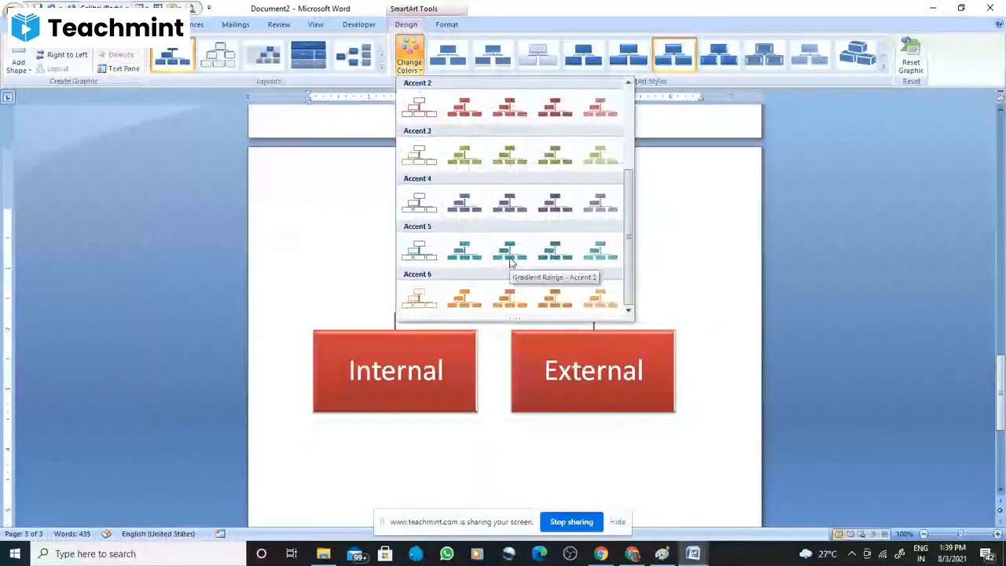
scroll(509, 257, "up", 3)
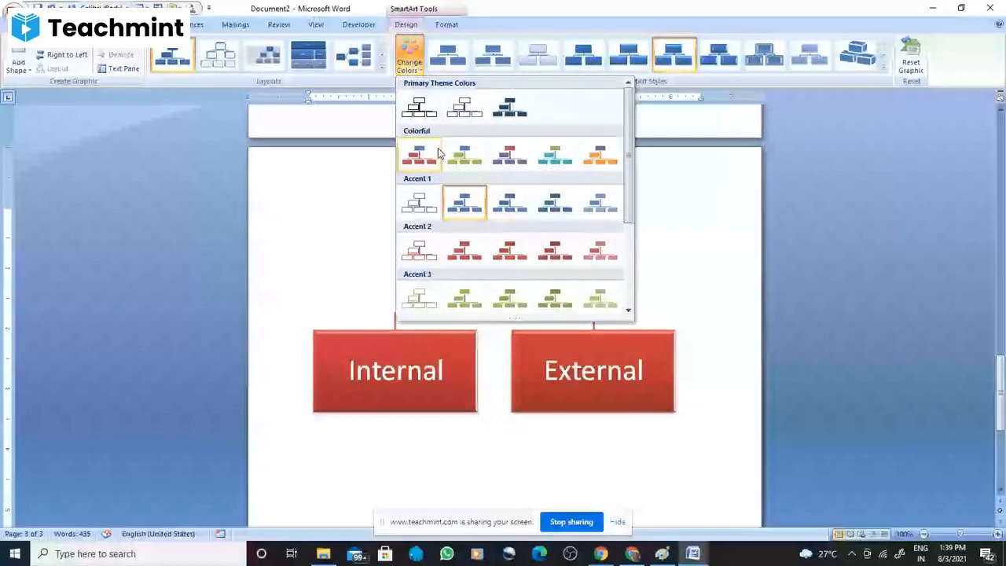
left_click(437, 154)
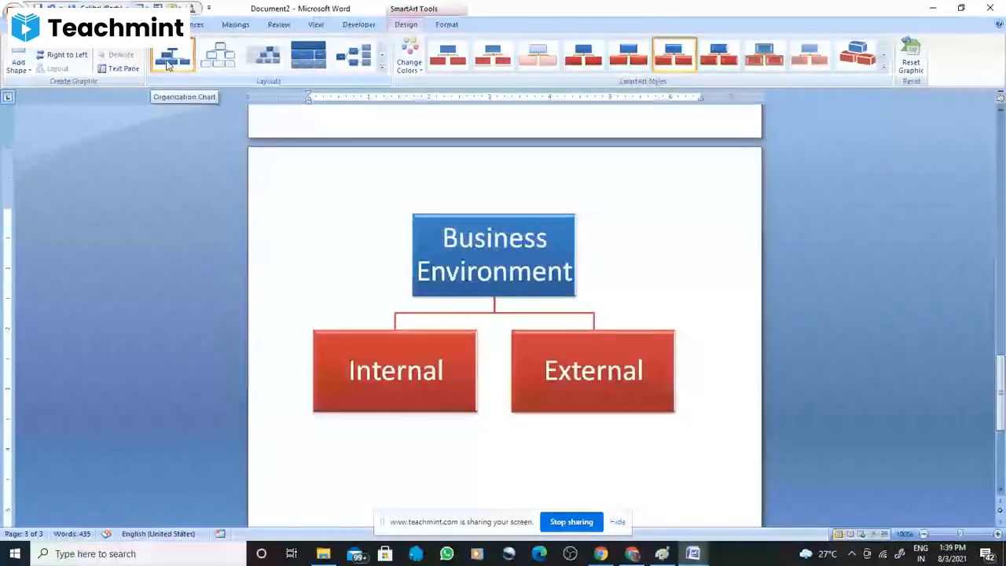
left_click(167, 65)
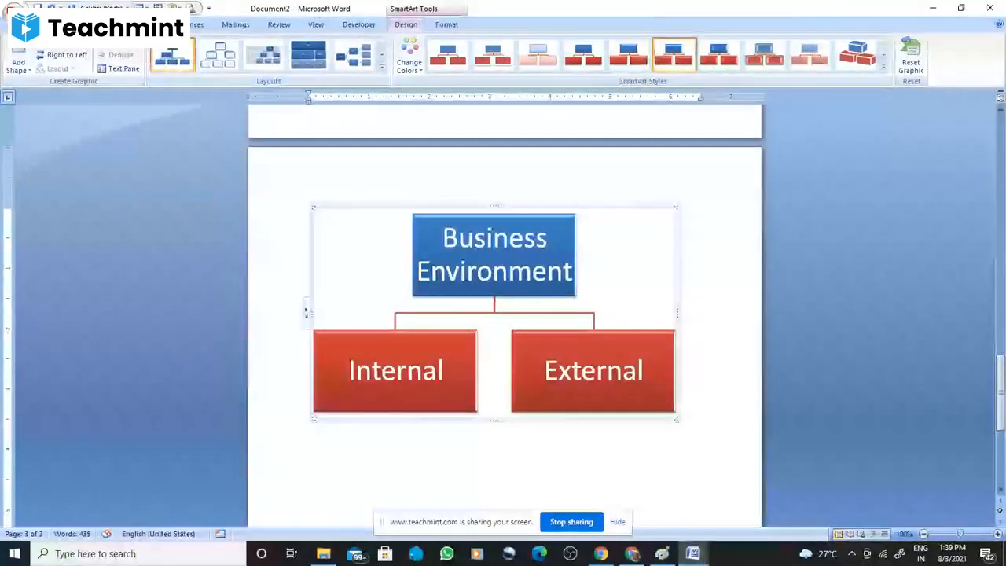
Review the chart types available for insertion, from Column to Radar, and leave without inserting one
left_click(49, 25)
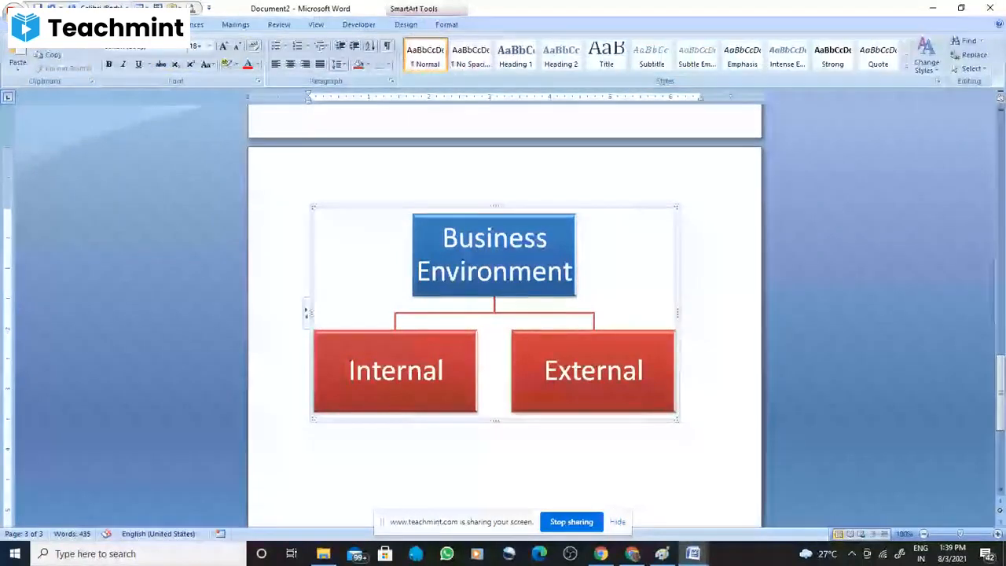
left_click(84, 24)
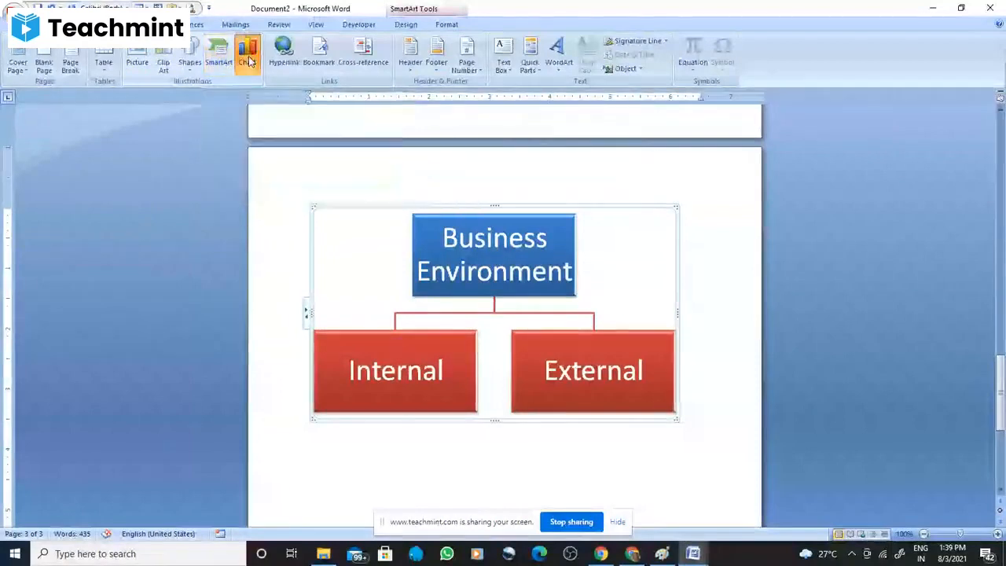
left_click(248, 61)
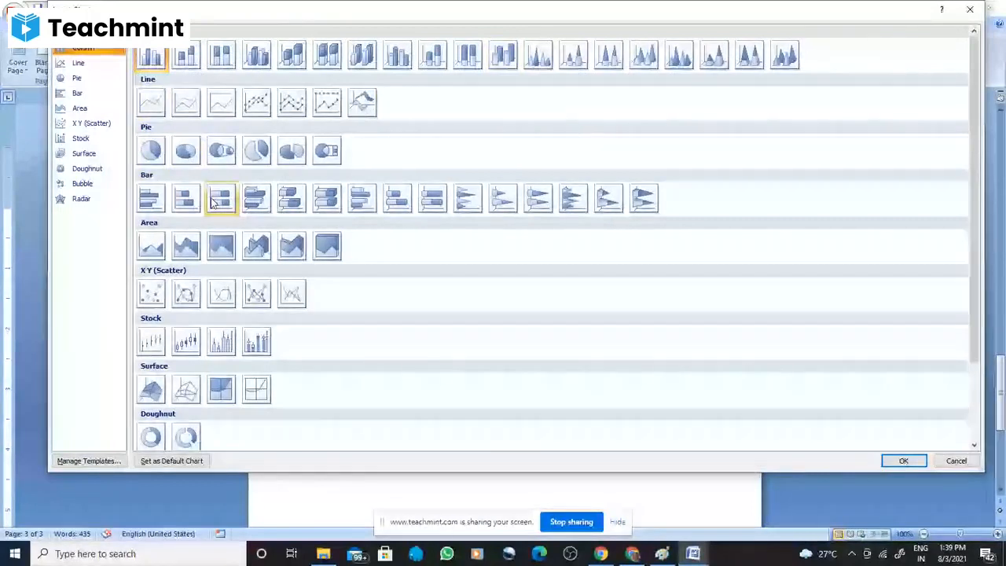
scroll(227, 356, "down", 3)
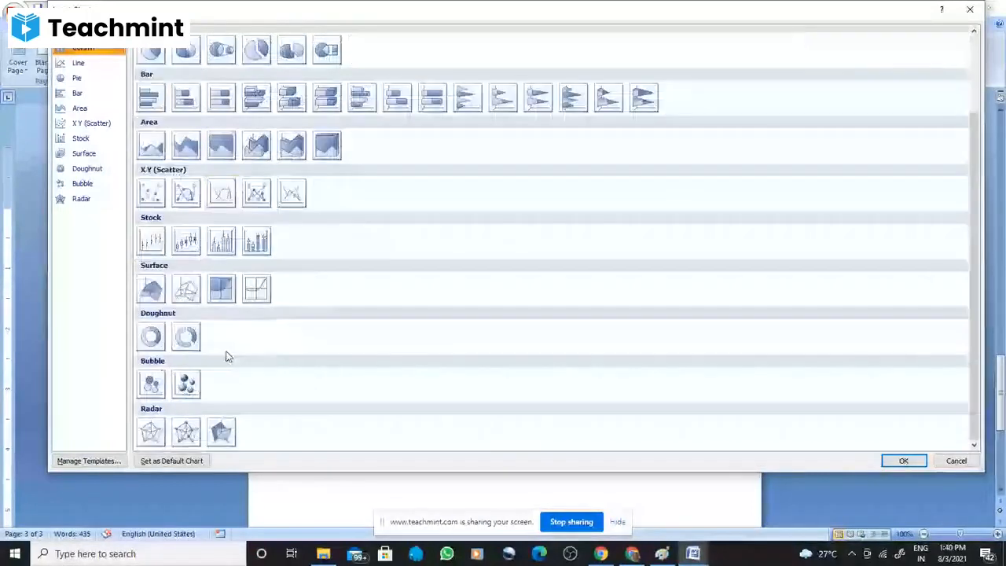
scroll(197, 319, "up", 3)
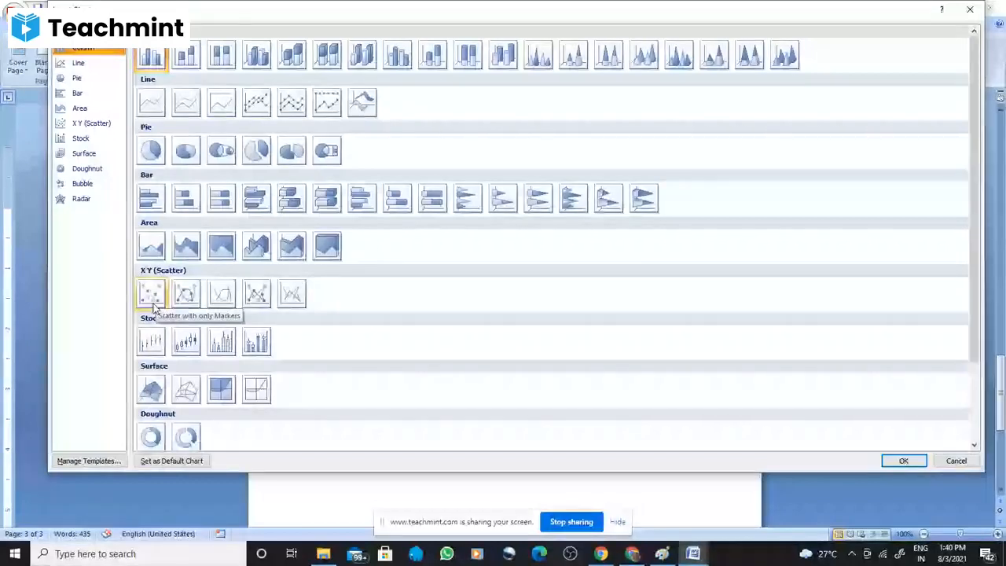
key("Escape")
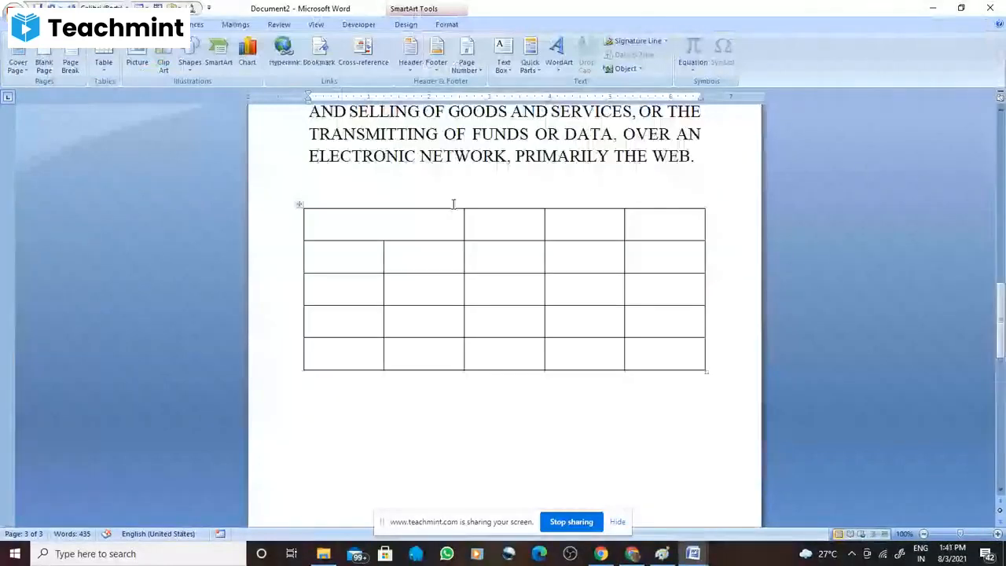
Enter "Age" in the first cell of the second row of the table on page 2
left_click(397, 230)
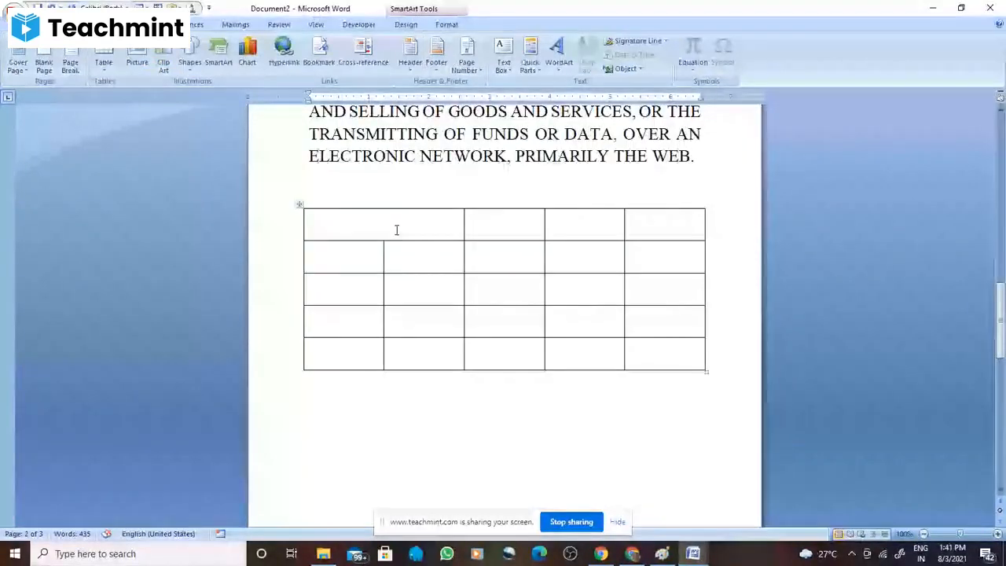
left_click(349, 259)
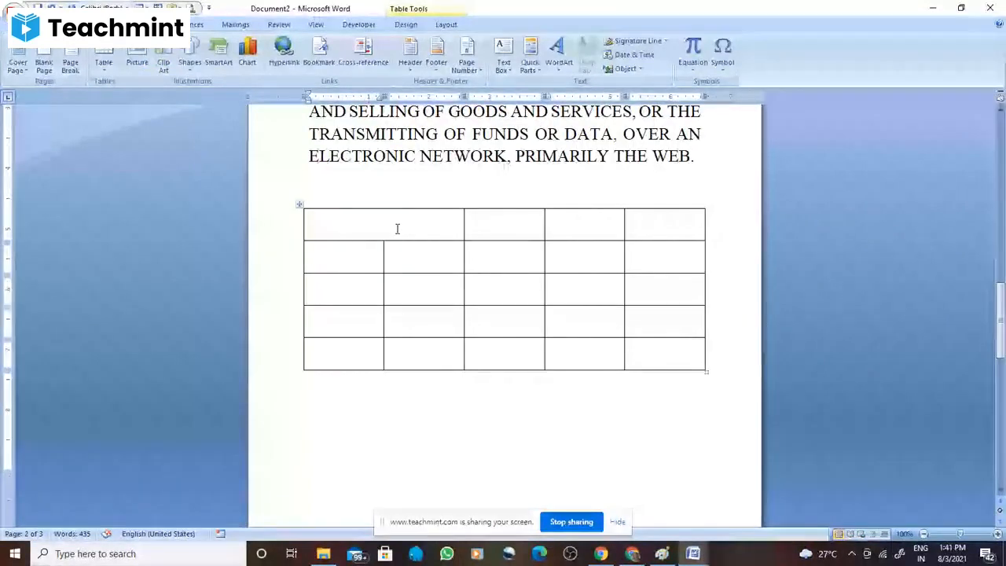
type("Age")
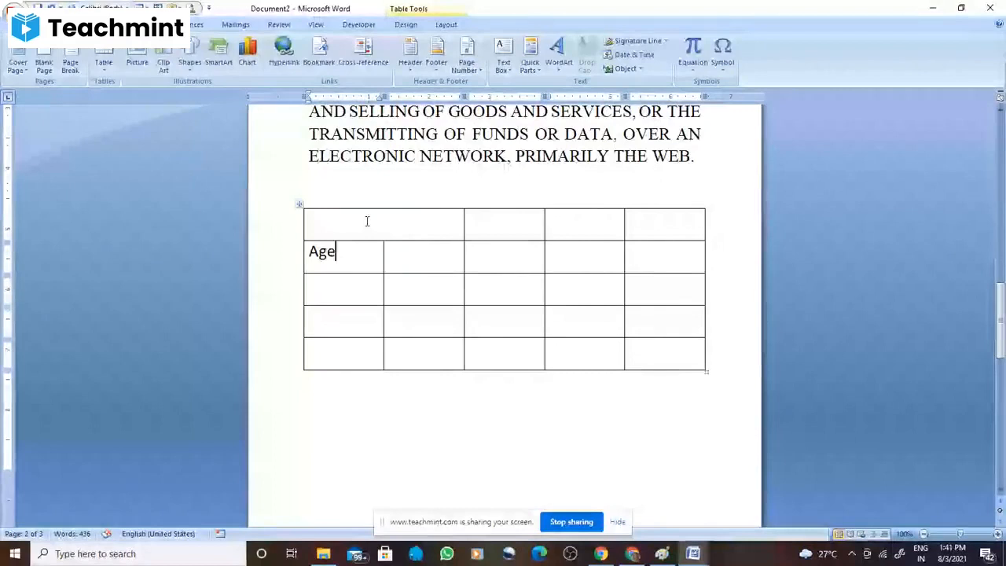
Delete the first two columns of the table, including the merged header cell
left_click_drag(366, 229, 381, 299)
right_click(381, 299)
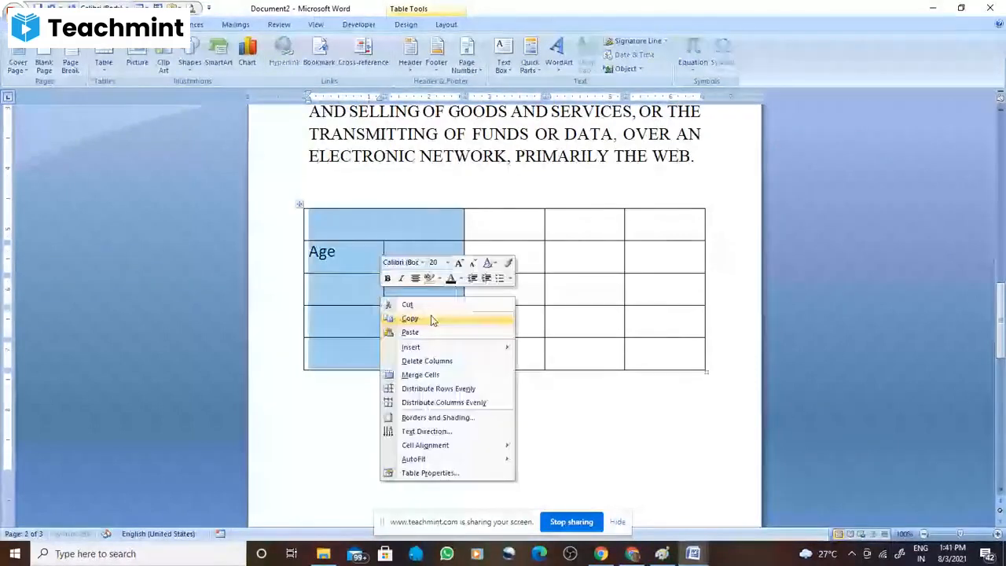
left_click(428, 362)
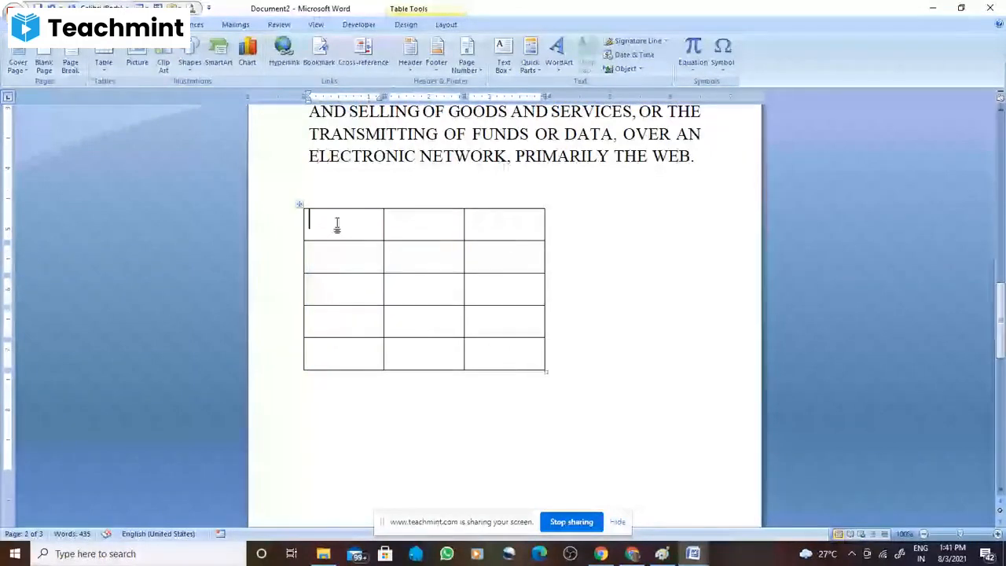
Enter the headers "Age" and "Height" in the first two cells of the table's top row
type("Age")
left_click(398, 225)
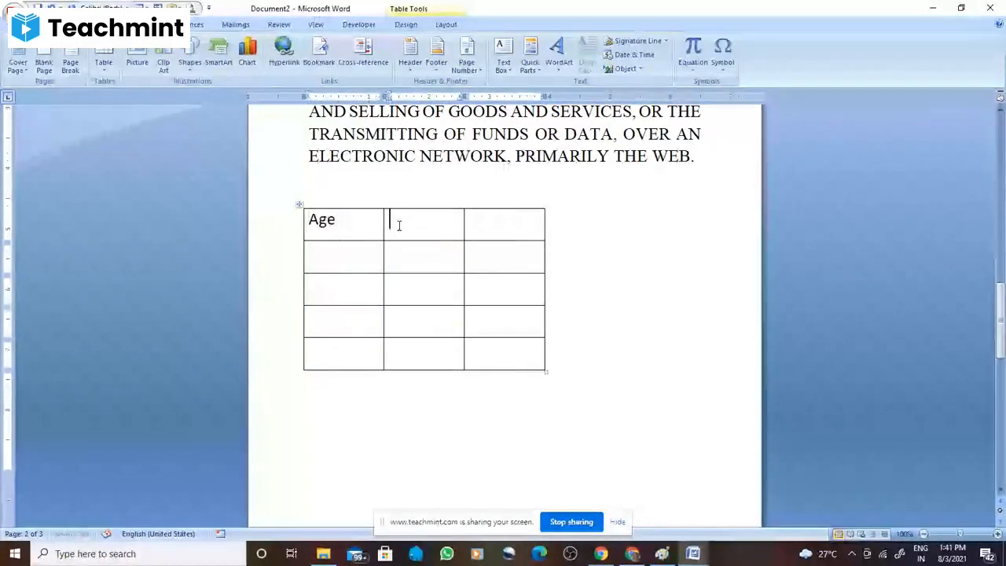
type("Hei")
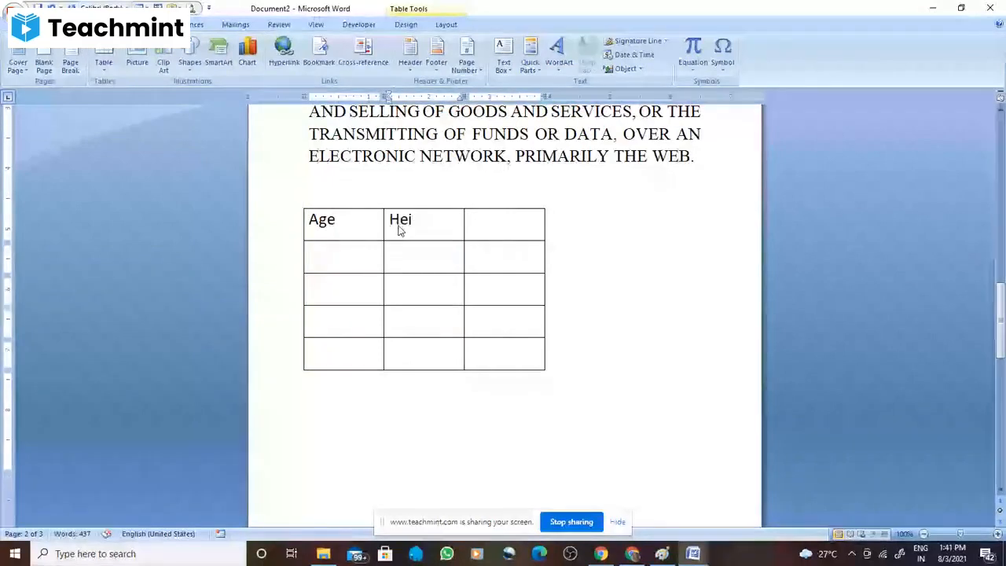
type("ght")
Fill the four cells below the Age header with 4, 6, 8 and 9
left_click(315, 249)
type("4")
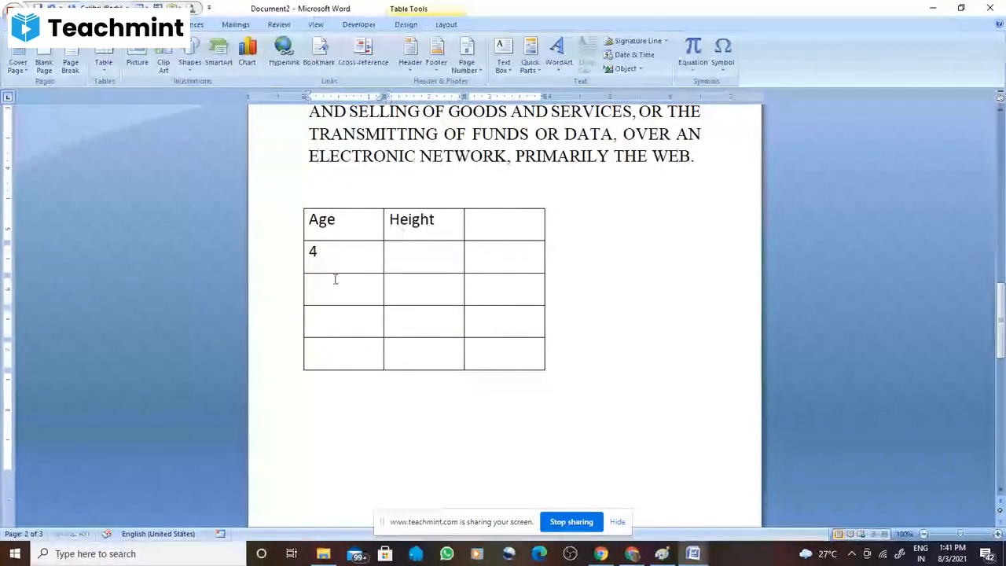
left_click(334, 280)
type("6")
left_click(325, 323)
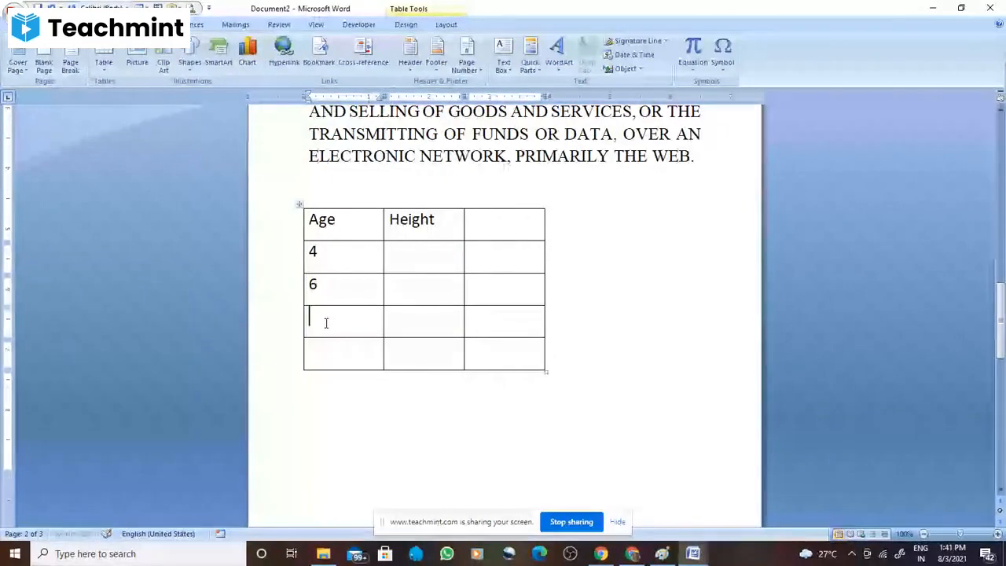
type("8")
left_click(326, 354)
type("9")
Fill the four cells below the Height header with 45, 55, 67 and 78
left_click(413, 260)
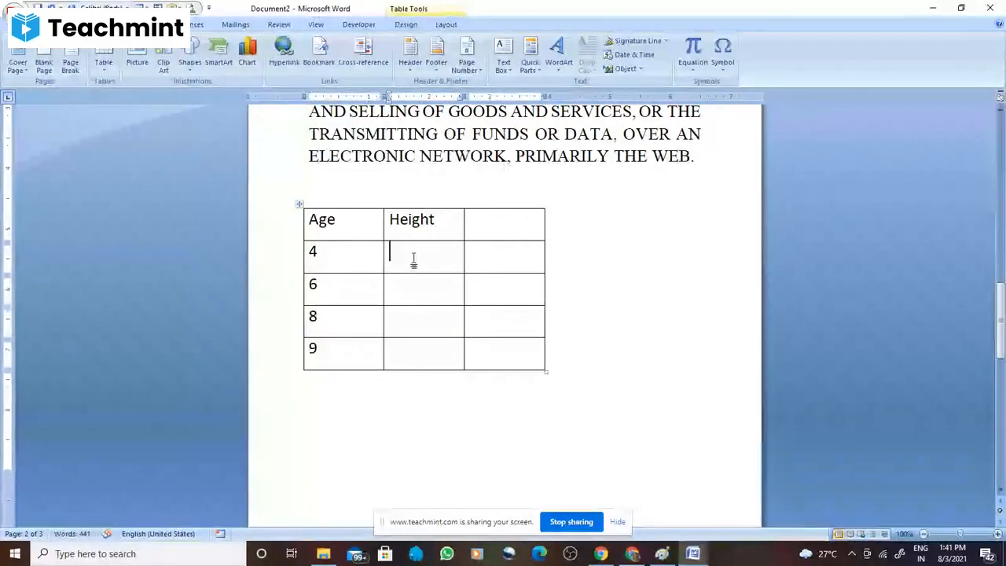
type("4")
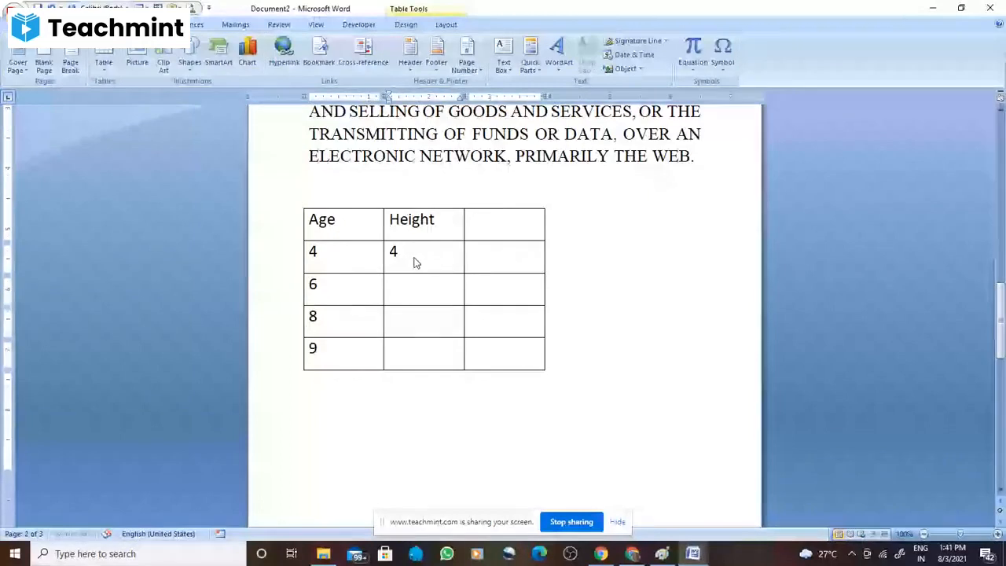
type("5")
left_click(414, 287)
type("55")
left_click(404, 320)
type("67")
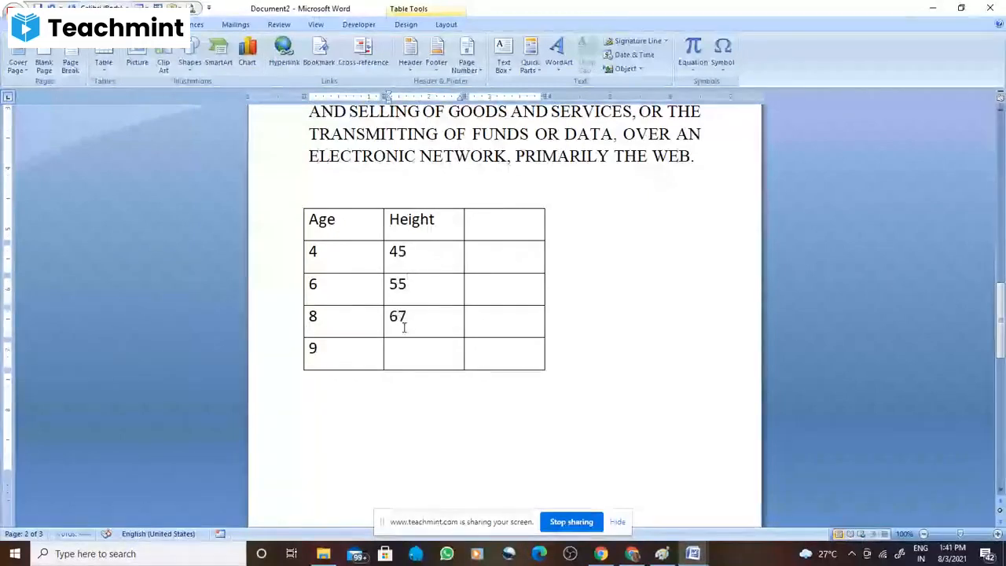
left_click(400, 353)
type("78")
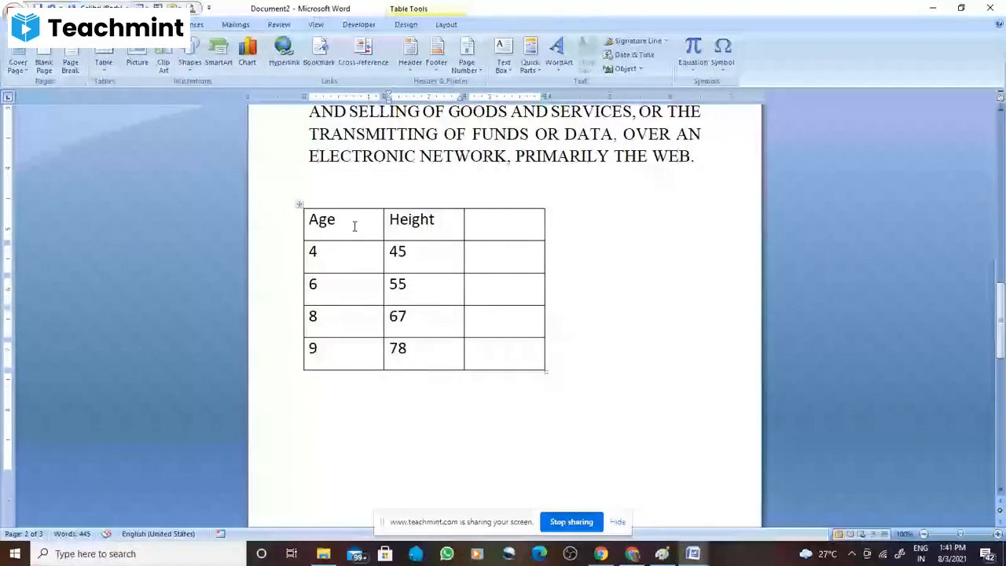
Append "( in years" to the Age header and an opening parenthesis to the Height header
left_click(354, 226)
type("( in years")
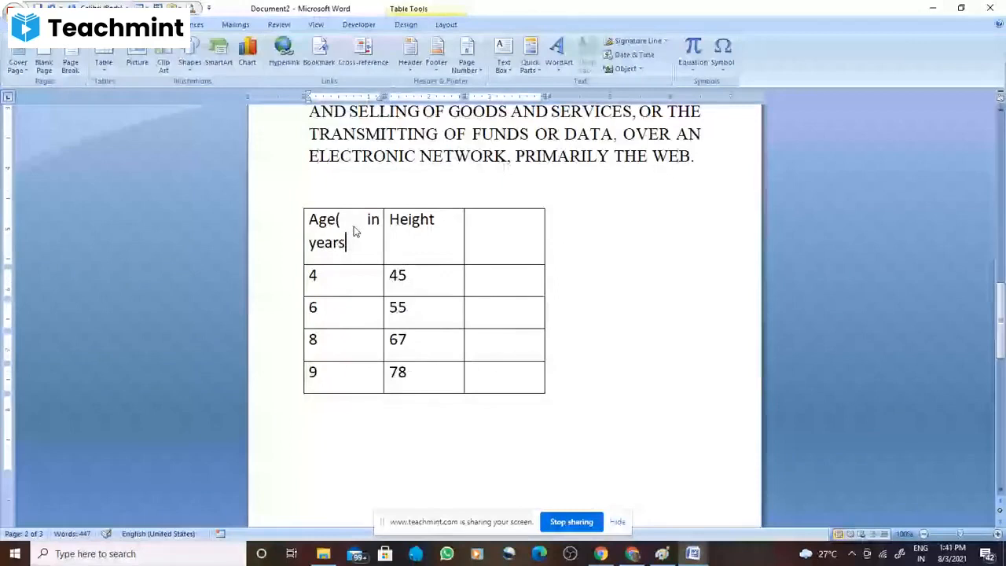
left_click(451, 225)
type("(")
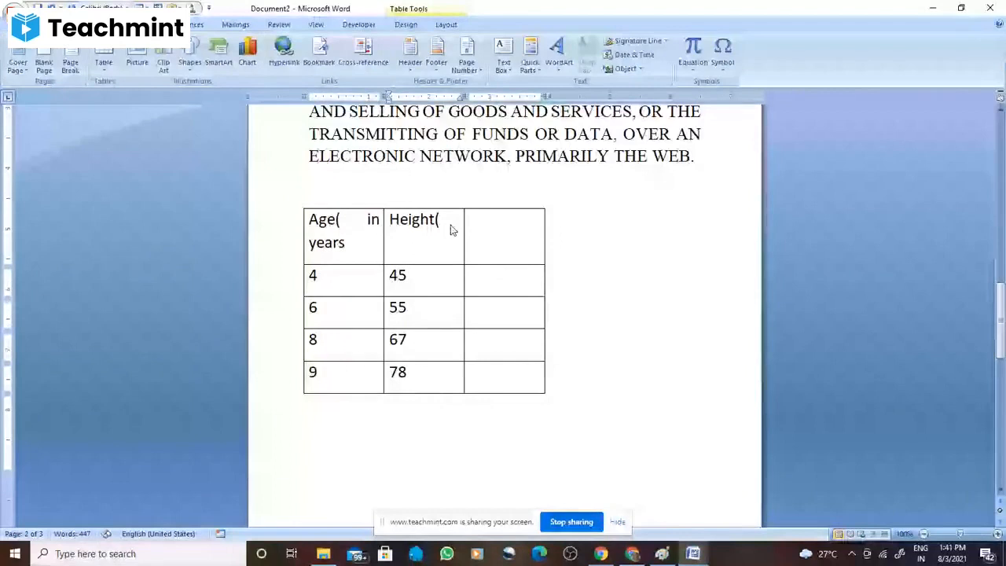
Complete the second column's heading so that it reads "Height( in cms)"
type(" in cm")
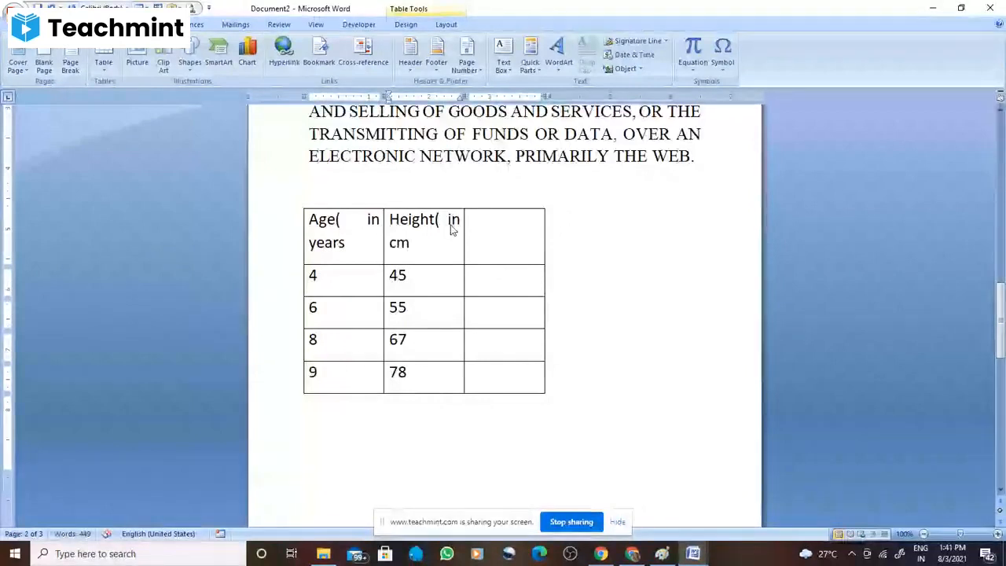
type("s")
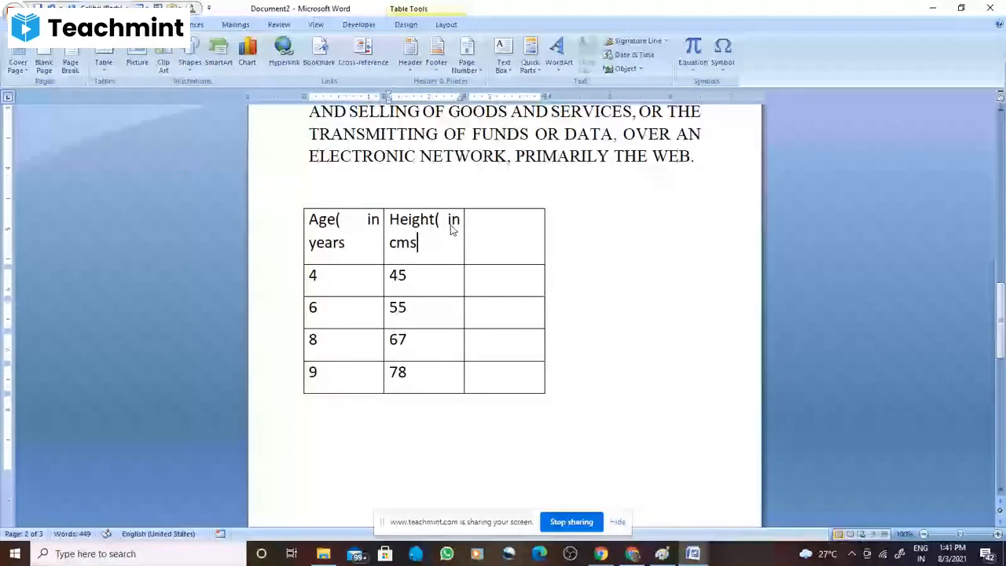
type(")")
Delete the empty third column of the age and height table
left_click(507, 206)
right_click(507, 206)
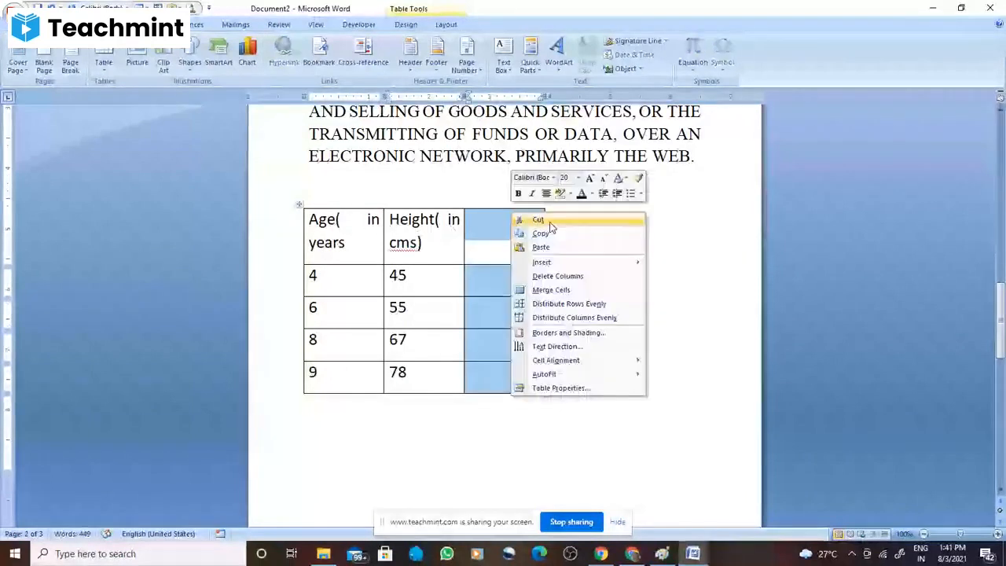
left_click(554, 276)
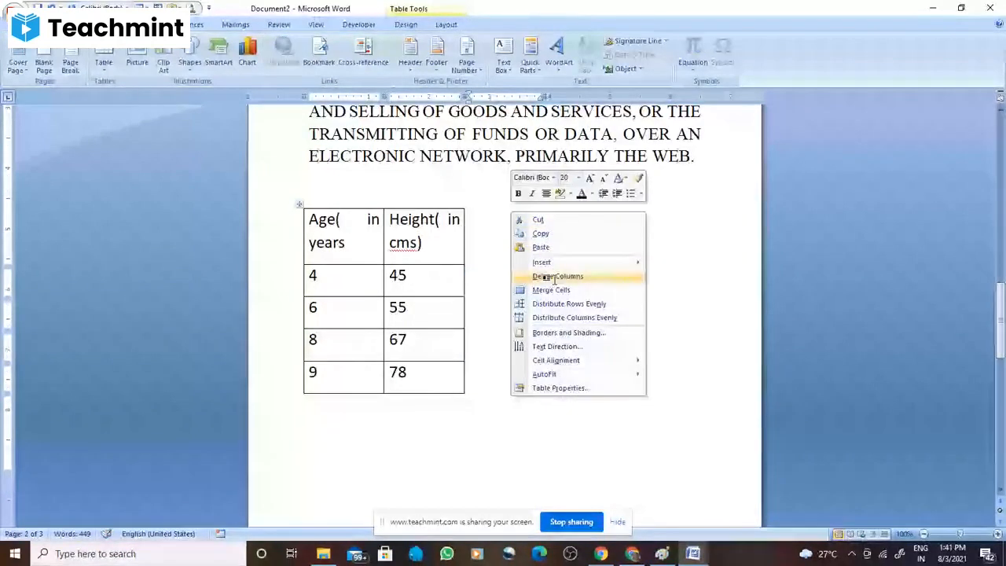
Put the units "( in years)" and "( in cms)" on their own lines under Age and Height, adding the missing closing bracket
scroll(355, 157, "down", 1)
left_click(354, 157)
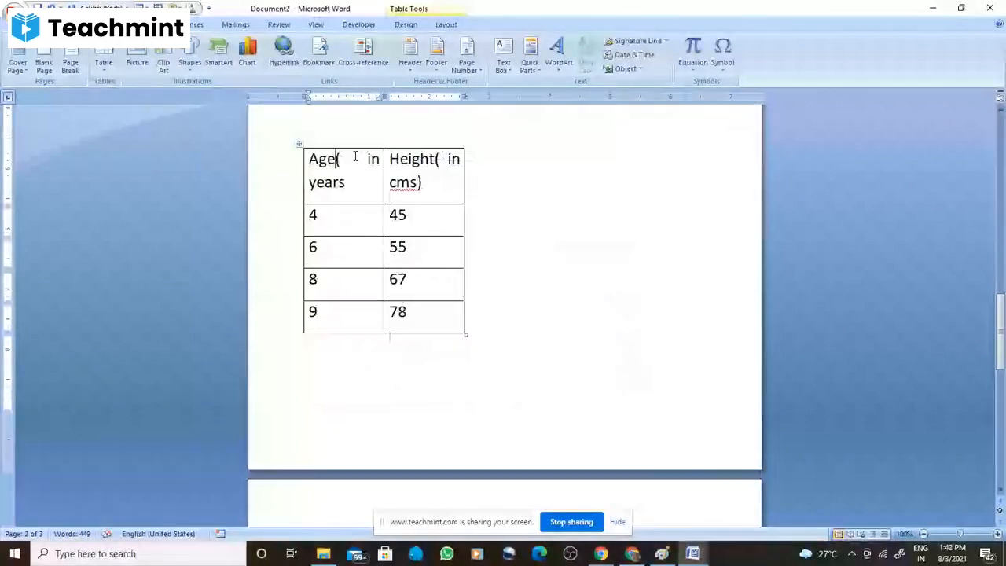
key("Return")
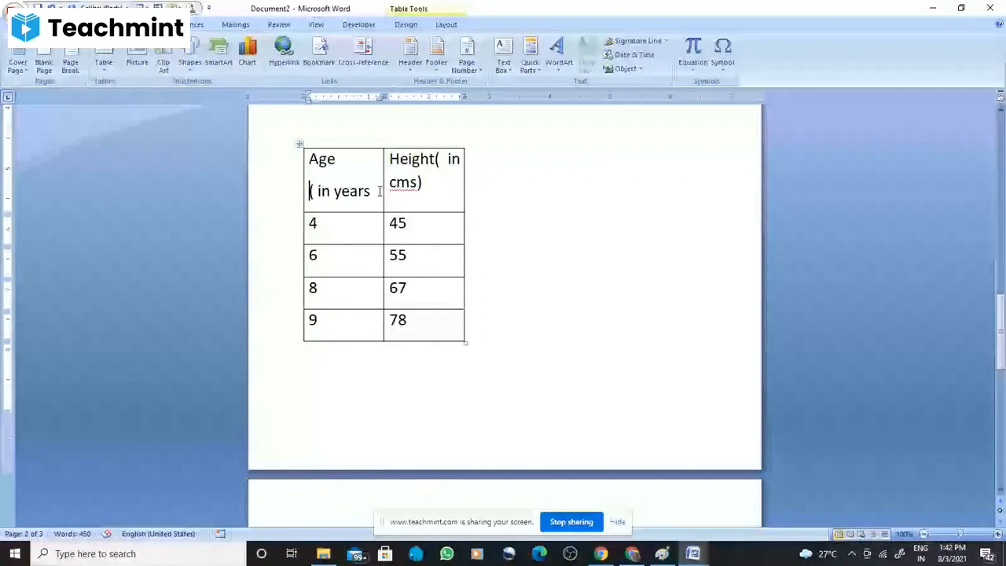
left_click(379, 191)
type(")")
left_click(436, 159)
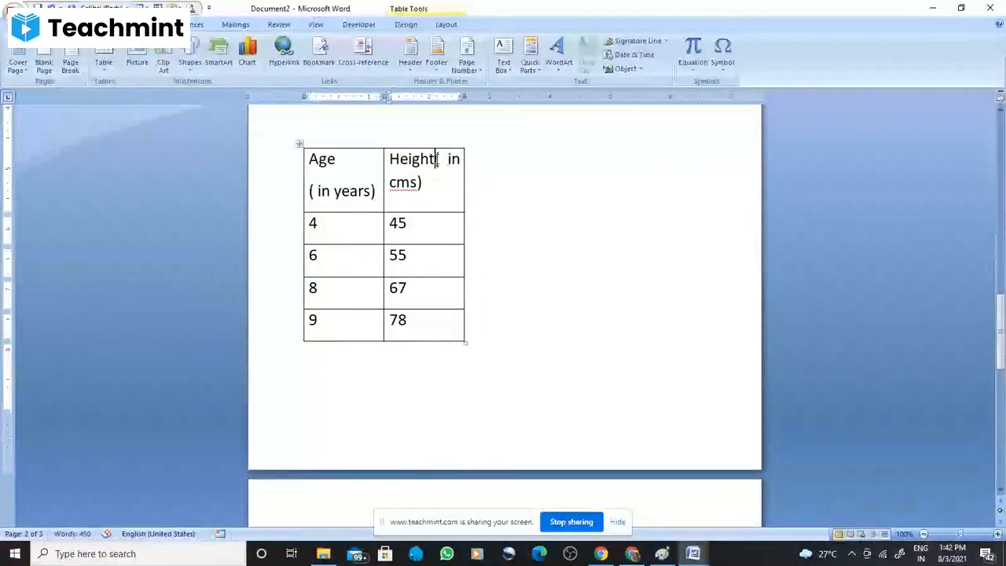
key("Return")
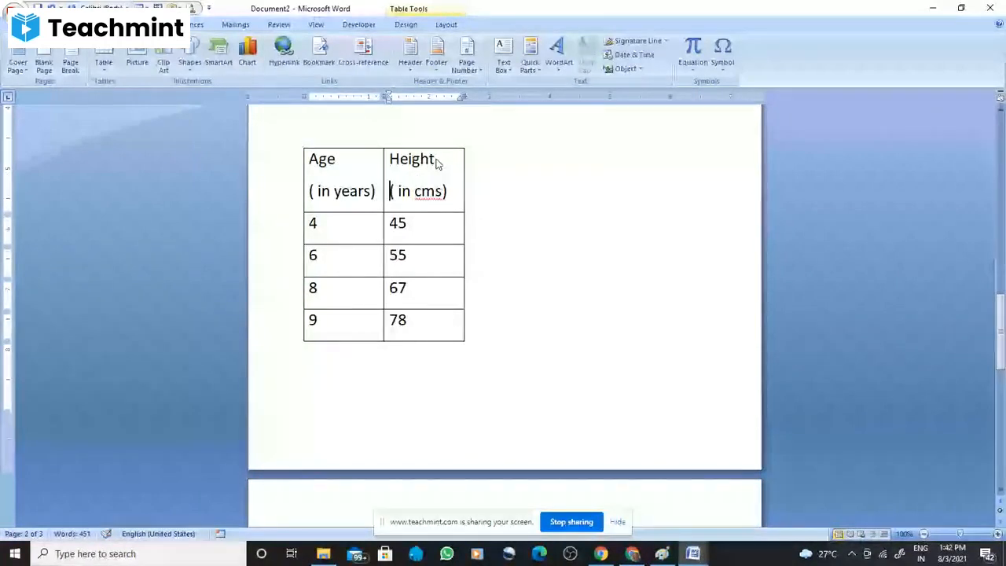
Add the caption "Table 1.1 : Age and Height of students in class 1" directly below the table
left_click(503, 351)
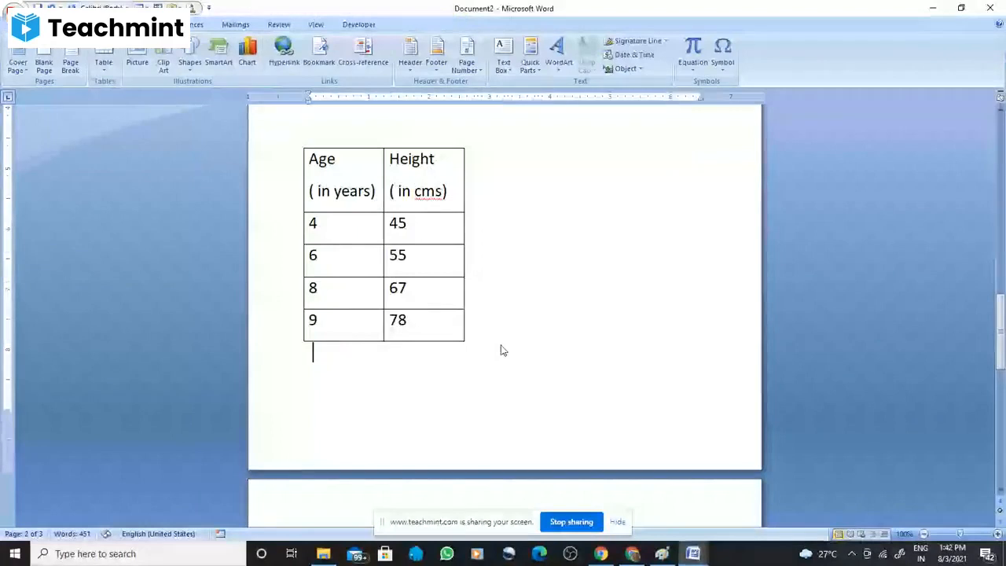
type("Table")
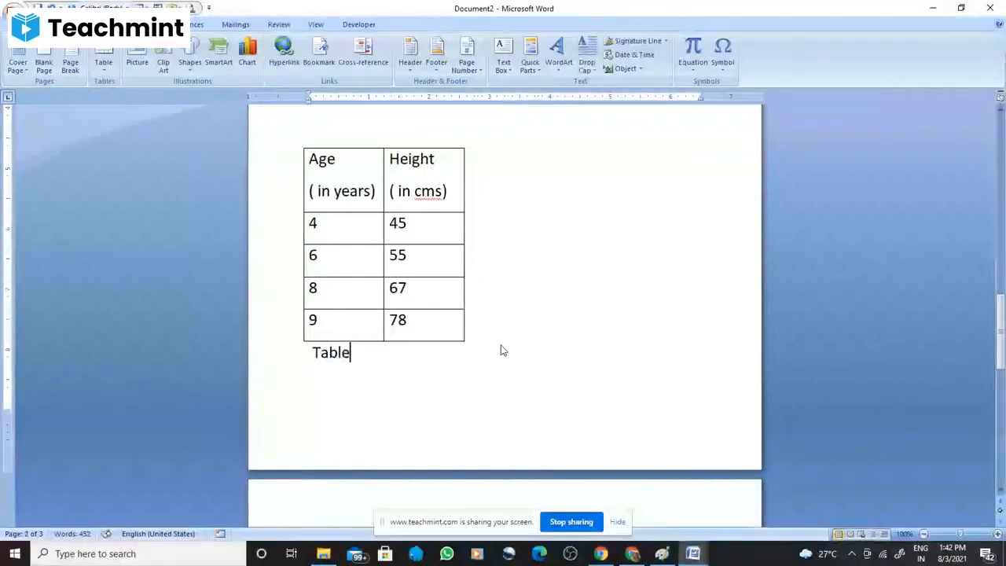
type("1.1")
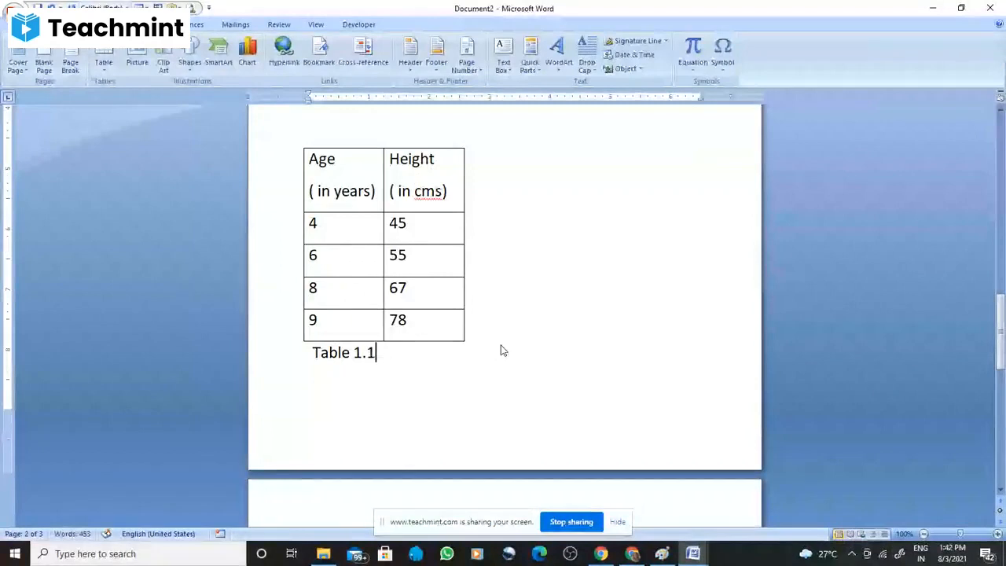
type(" : ")
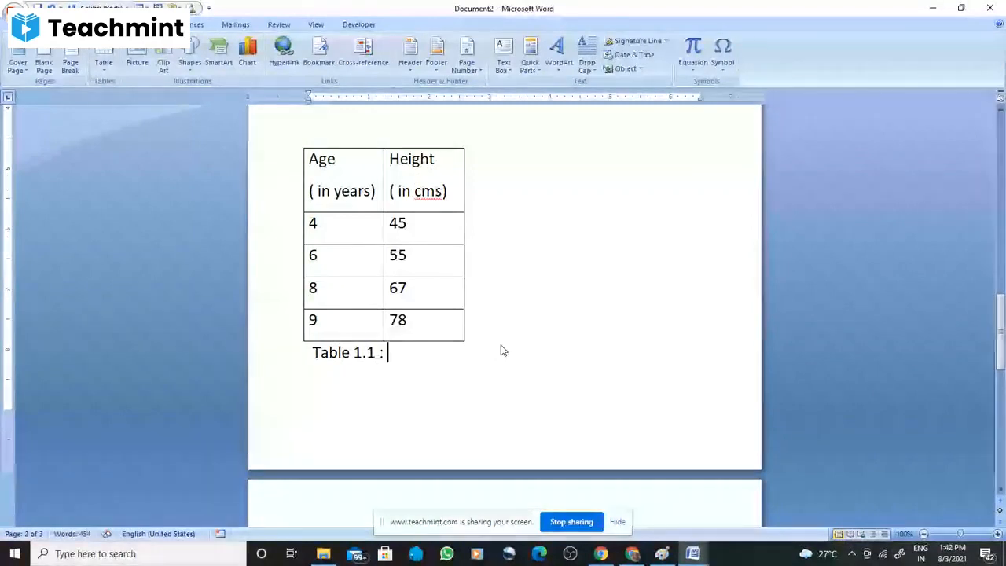
type("Age and ")
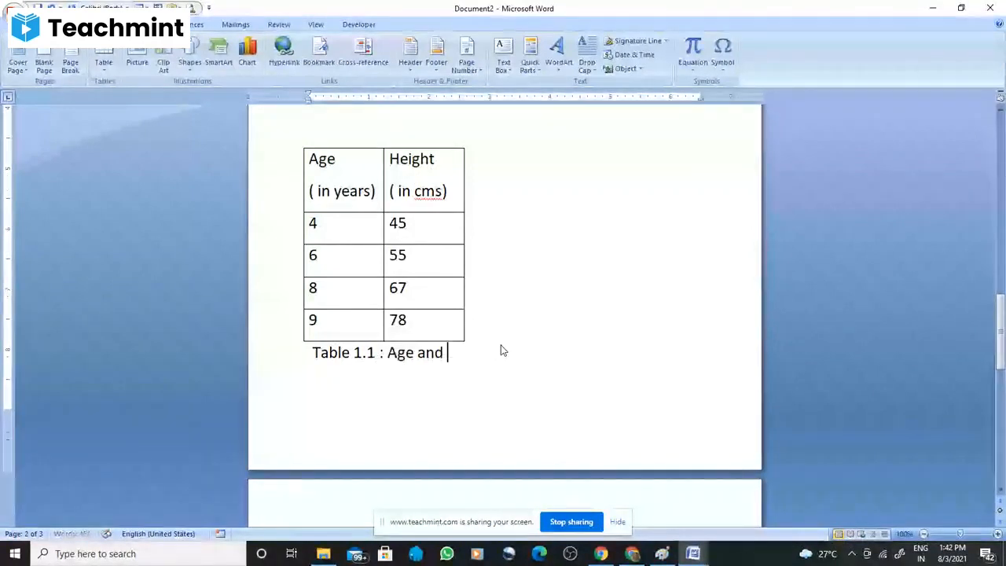
type("Height o")
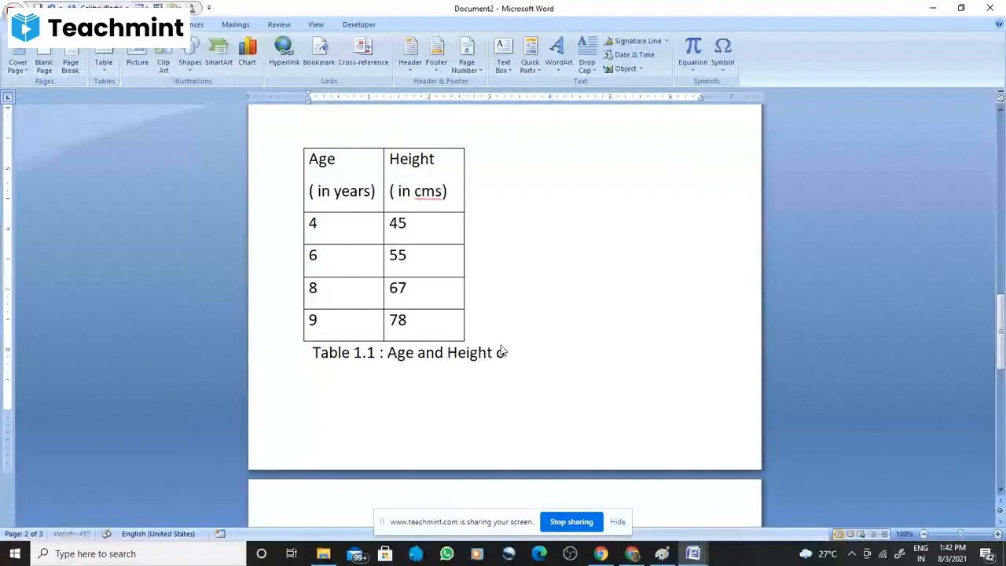
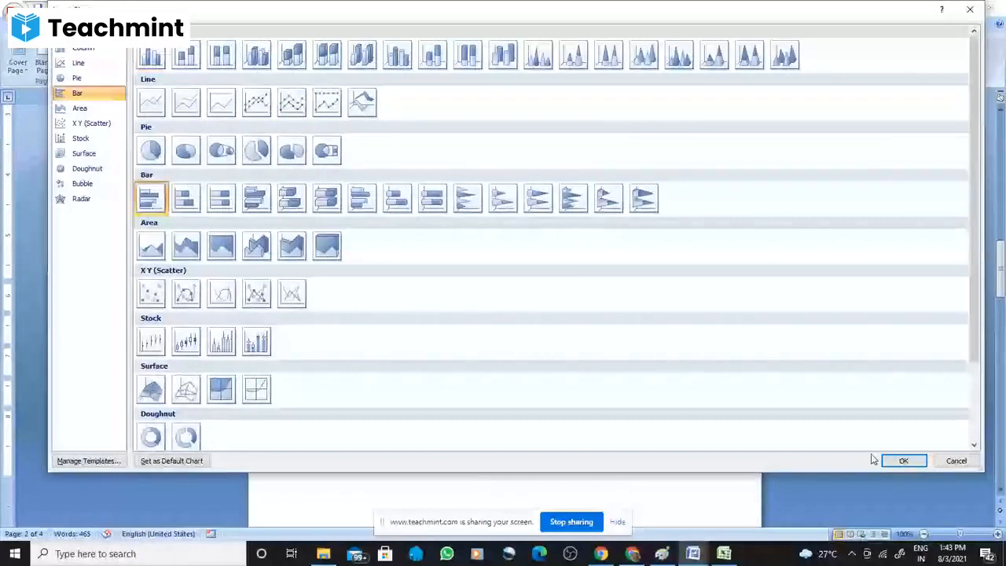
Insert a clustered bar chart with the default sample data and maximize the document window again
left_click(888, 460)
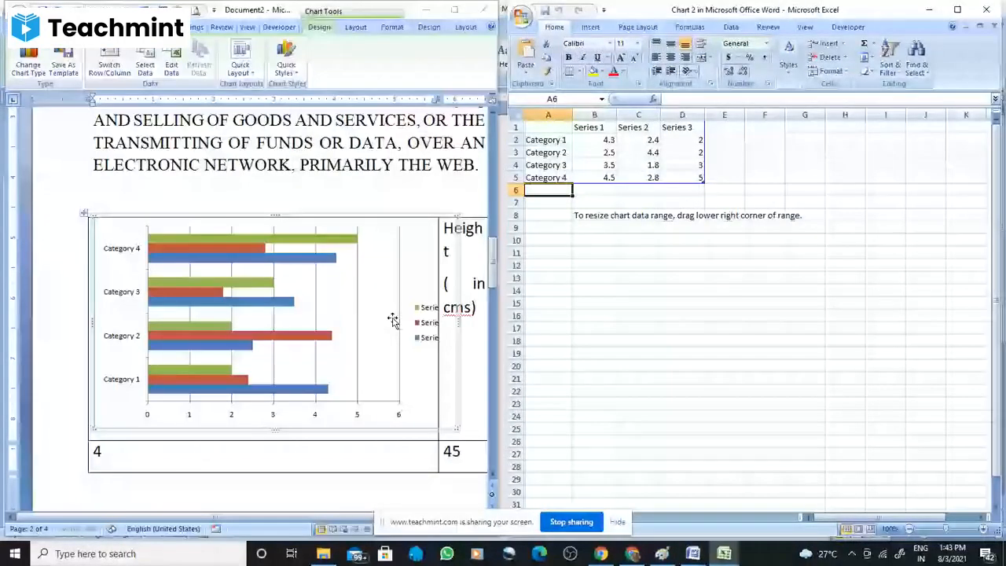
left_click(454, 10)
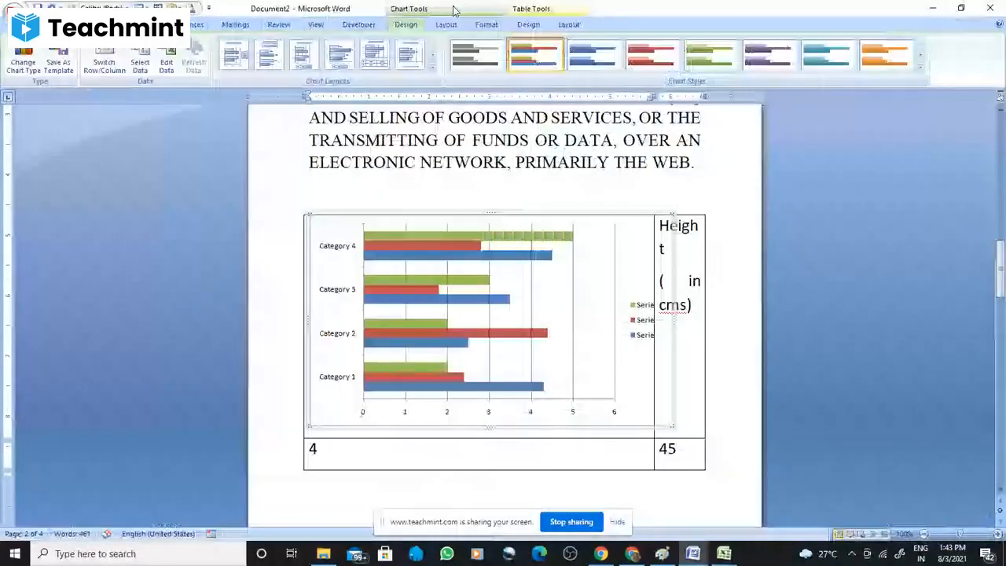
Insert the built-in Blank header and enter "Ranchi Women's College" as its text
scroll(474, 274, "down", 10)
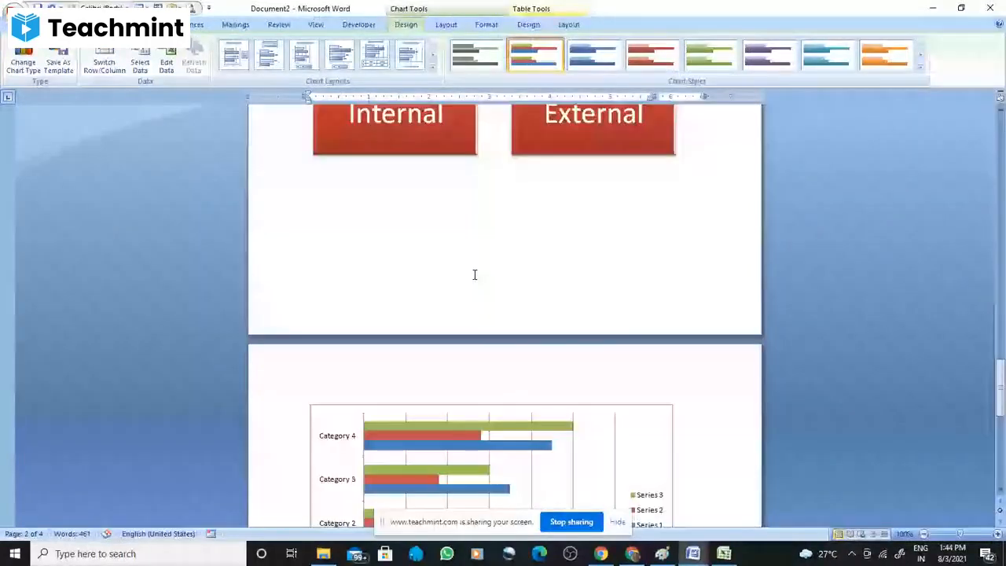
scroll(474, 274, "down", 10)
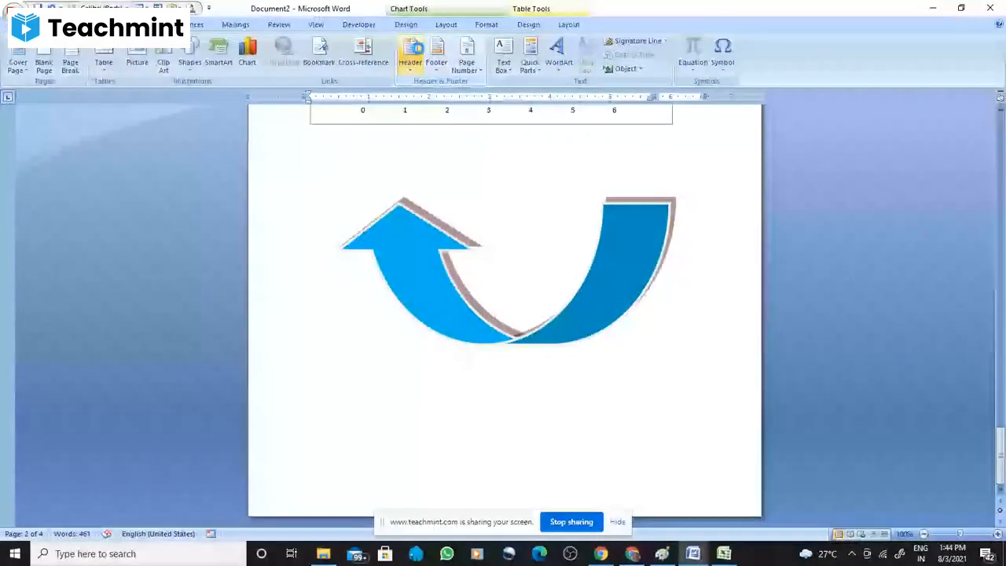
left_click(414, 54)
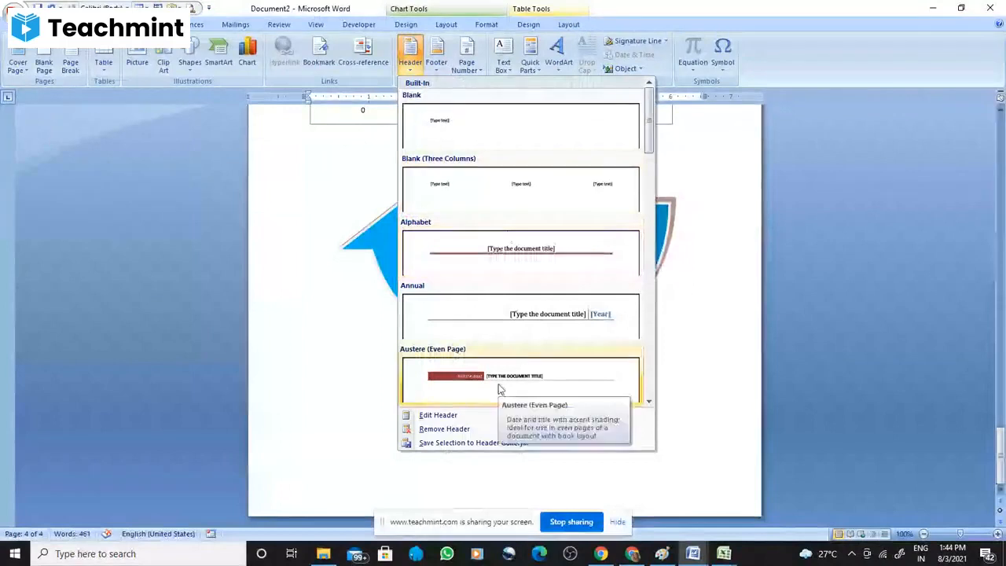
left_click(475, 165)
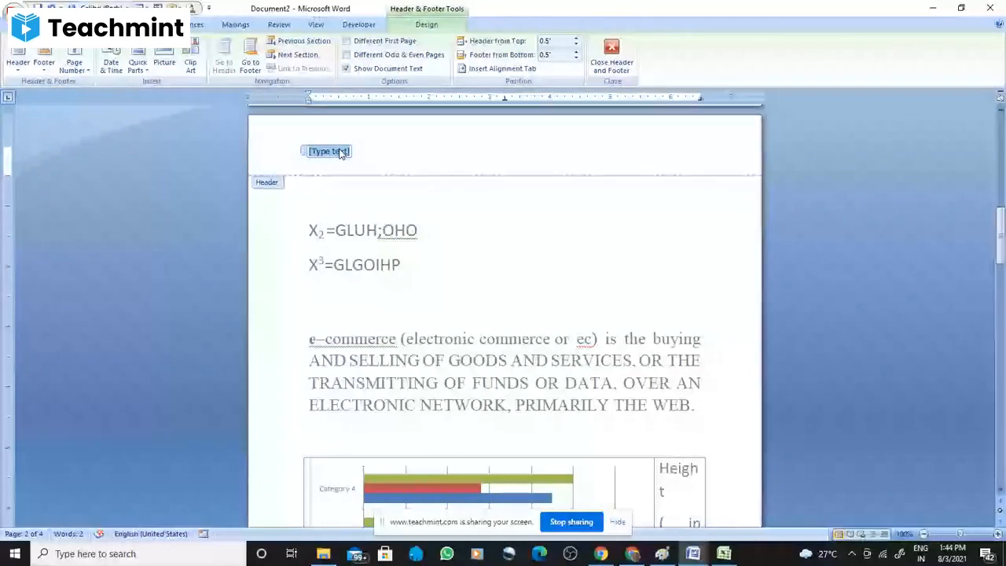
type("Ranchi Wo")
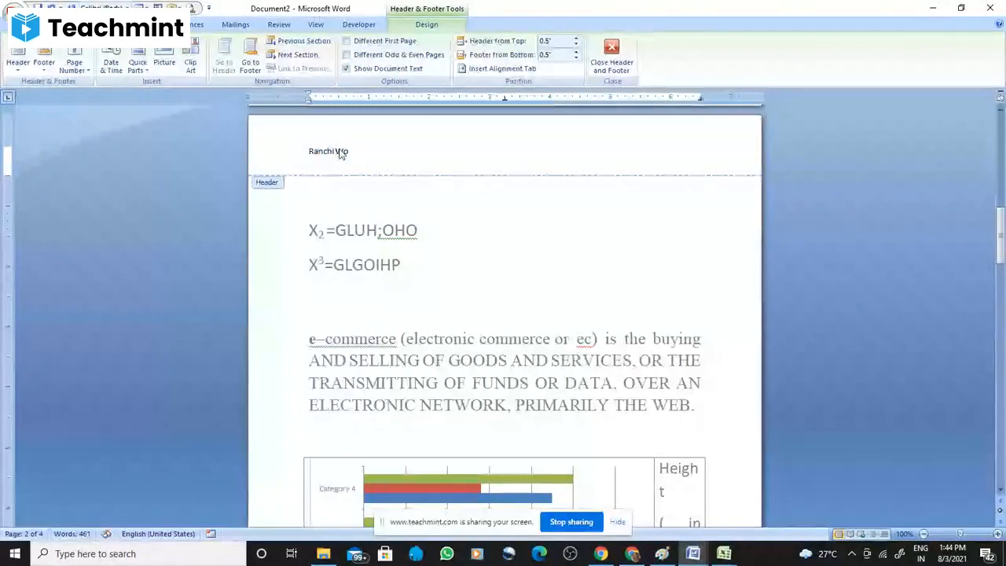
type("men's")
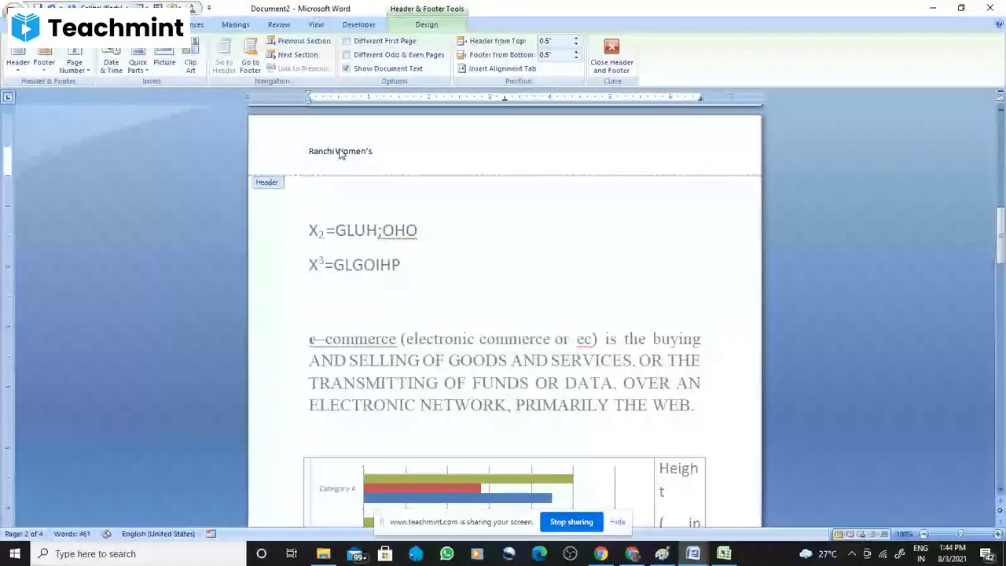
type(" College")
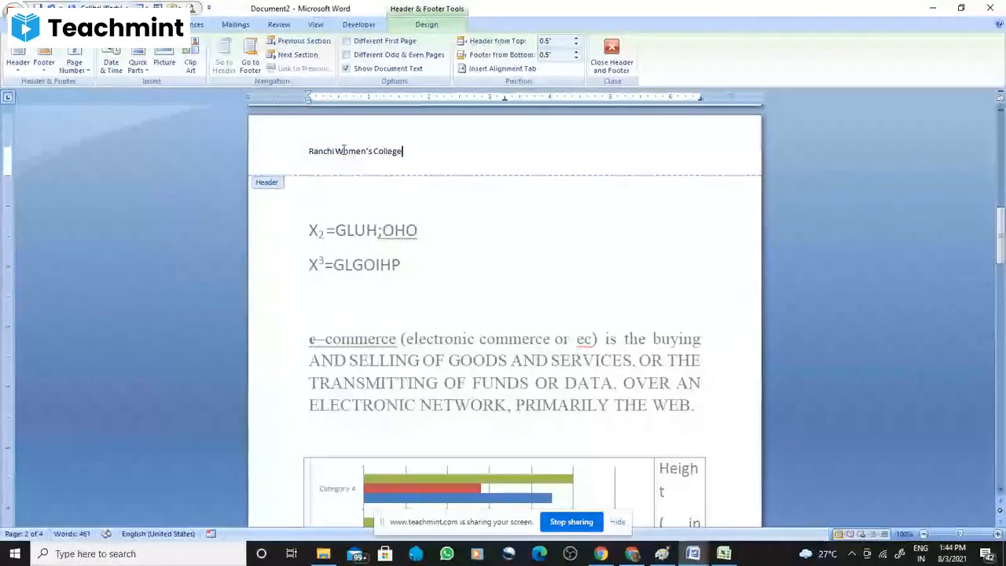
Format the header text as bold, red and size 14, and return to the document body
left_click_drag(310, 152, 410, 152)
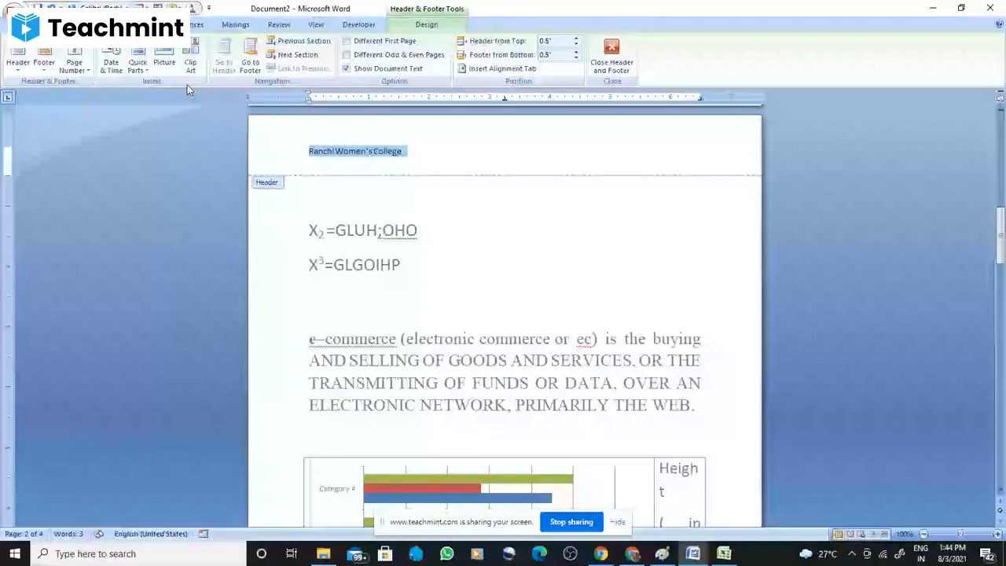
left_click(63, 25)
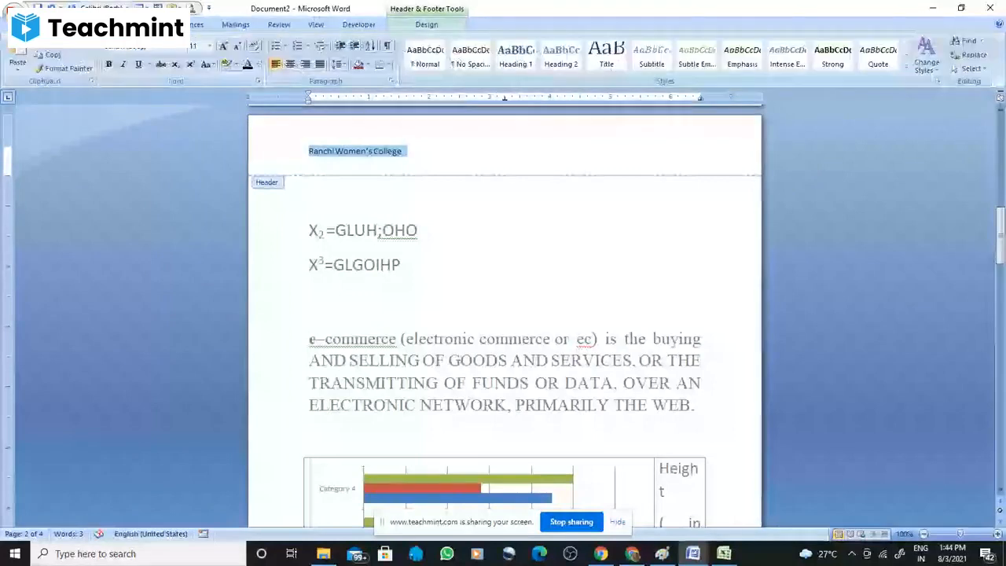
left_click(208, 46)
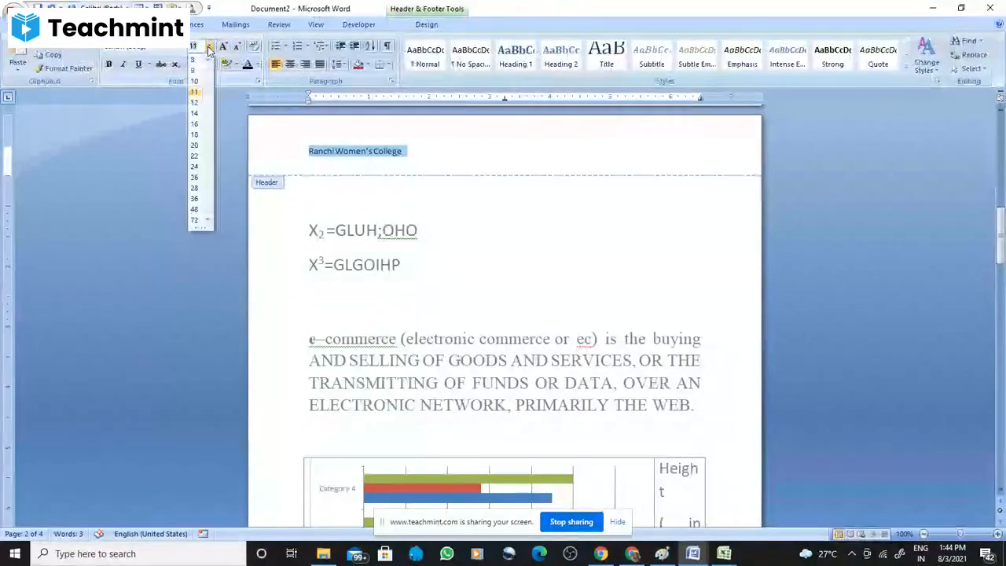
left_click(195, 113)
left_click(253, 66)
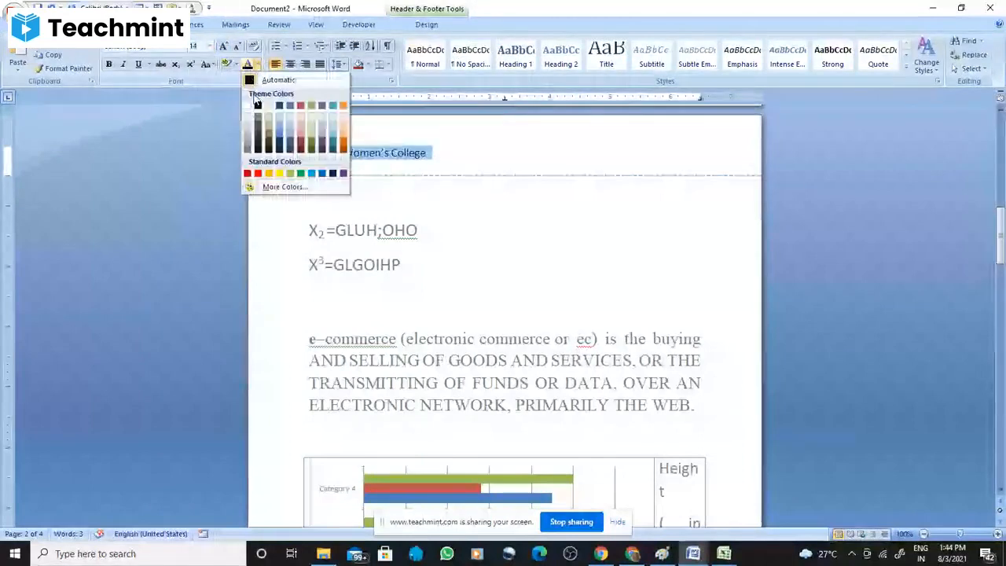
left_click(257, 174)
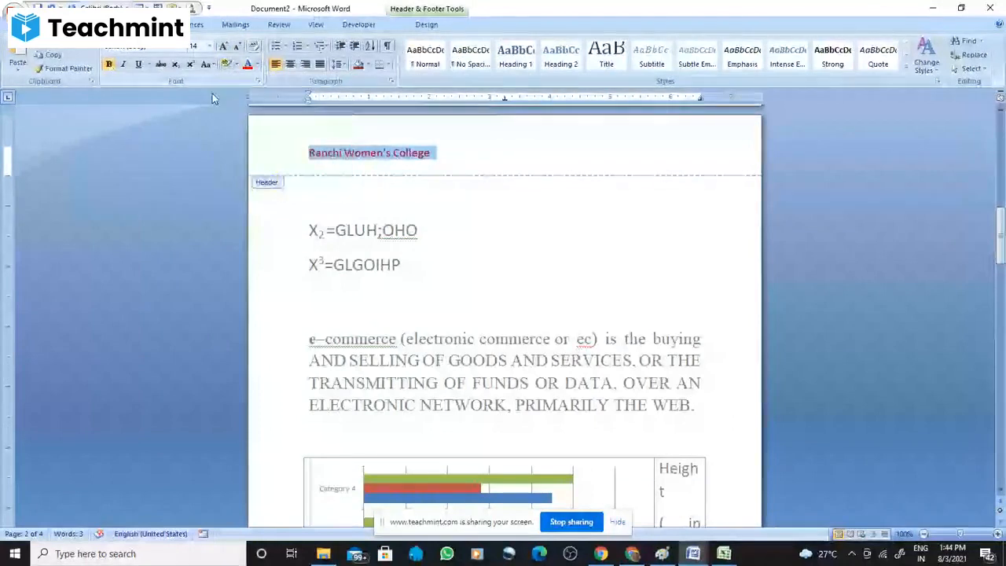
scroll(385, 203, "up", 1)
scroll(665, 238, "up", 4)
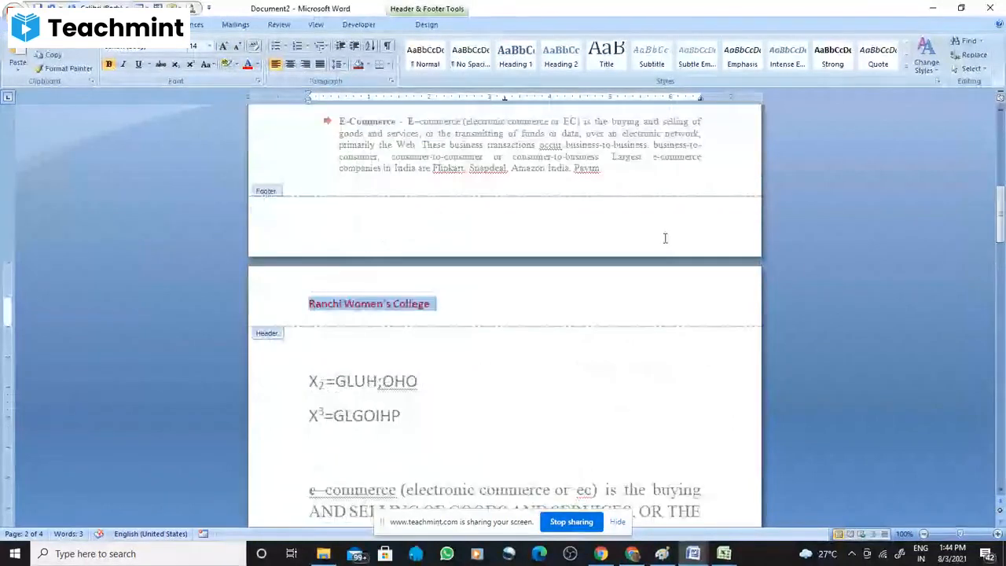
double_click(627, 324)
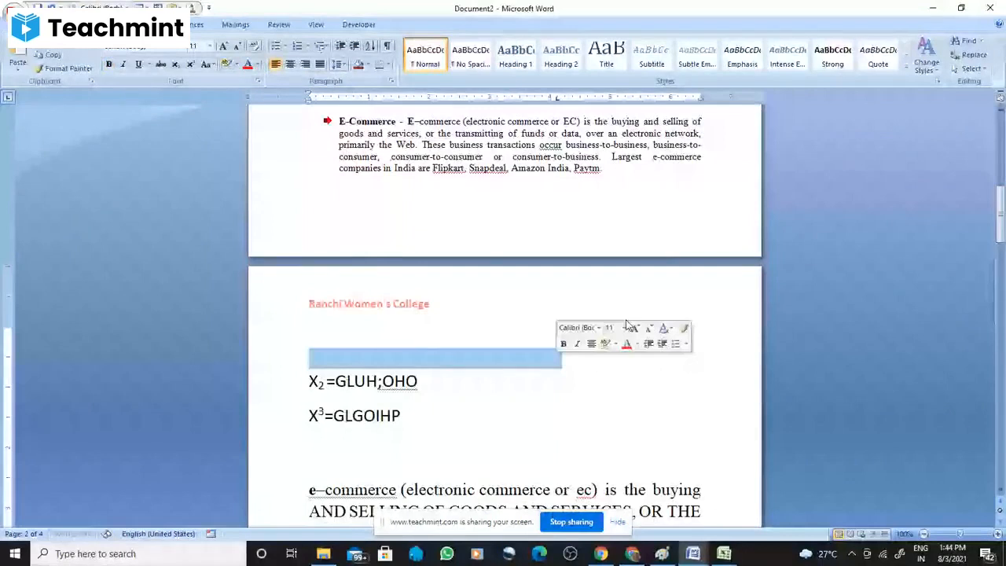
Insert the built-in Blank footer and enter "Sem III" as its text
scroll(503, 314, "up", 2)
left_click(388, 306)
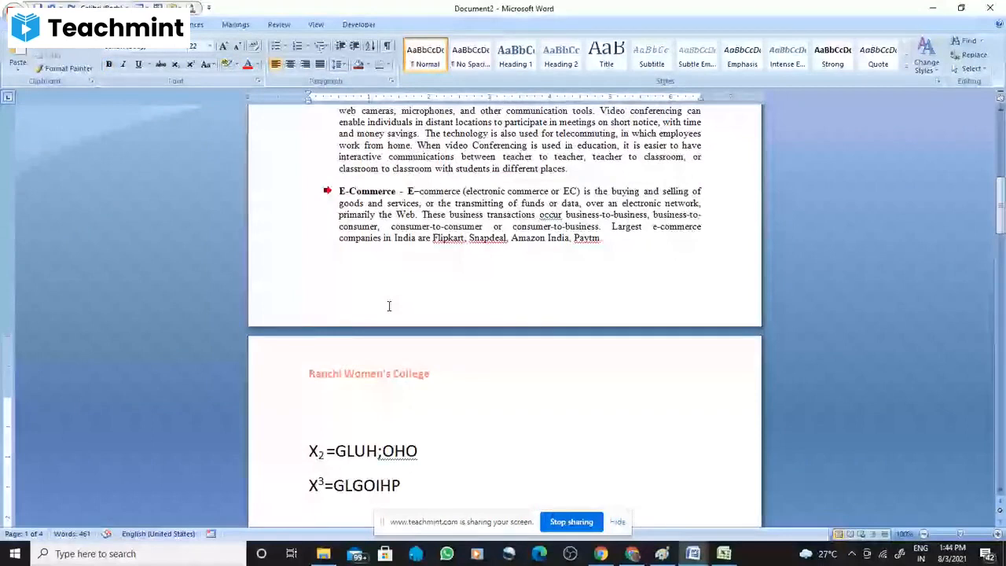
scroll(385, 295, "down", 15)
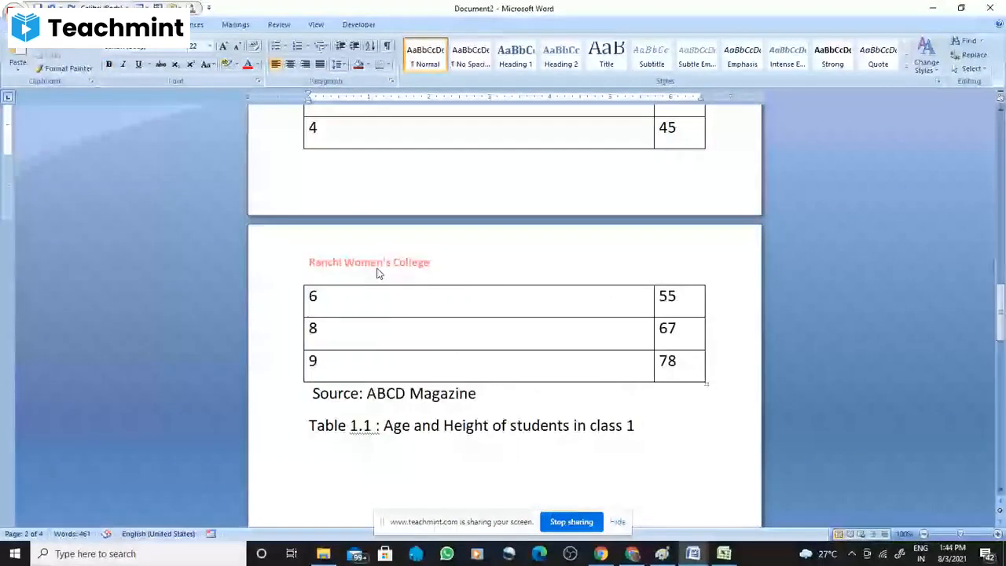
left_click(324, 130)
left_click(81, 24)
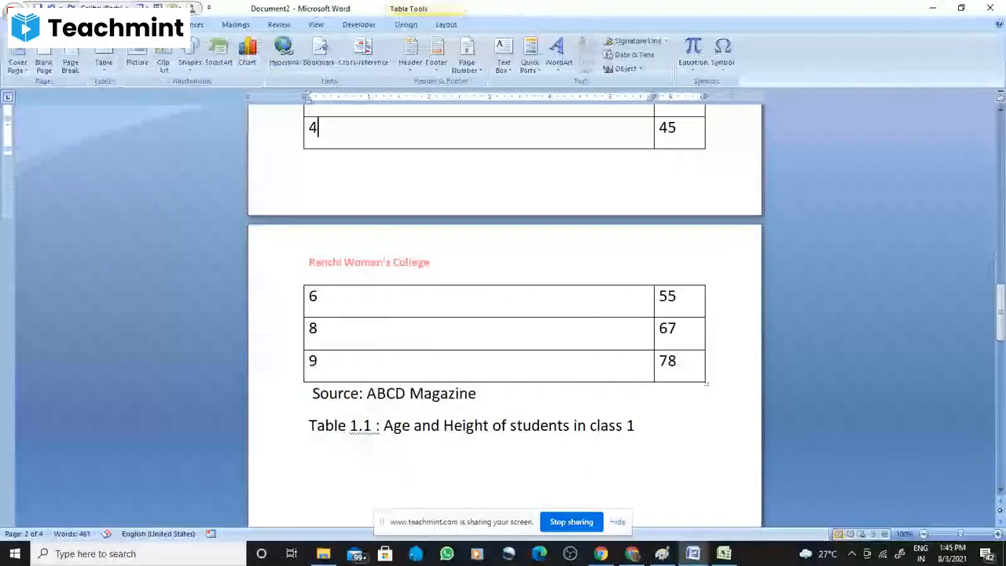
left_click(436, 62)
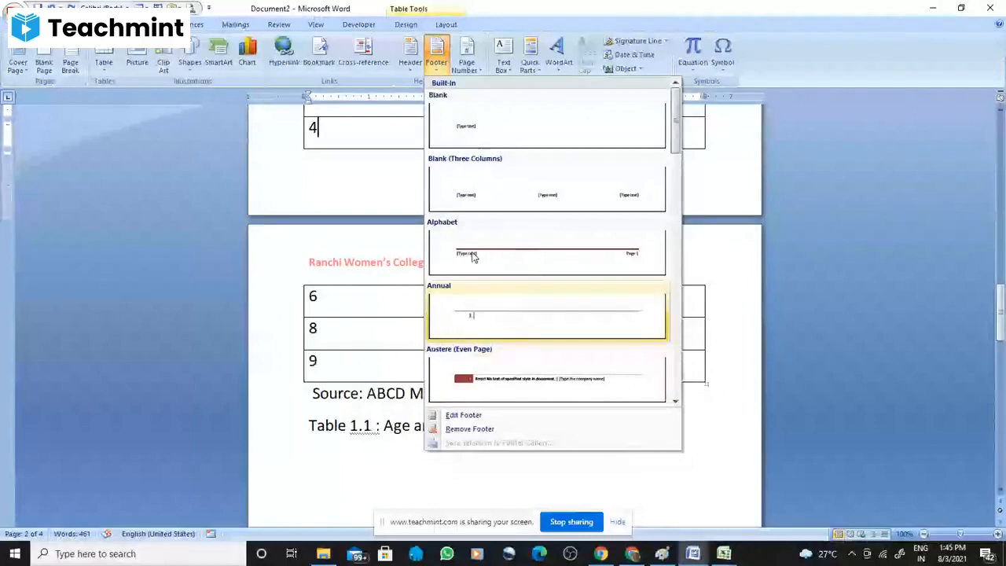
left_click(488, 129)
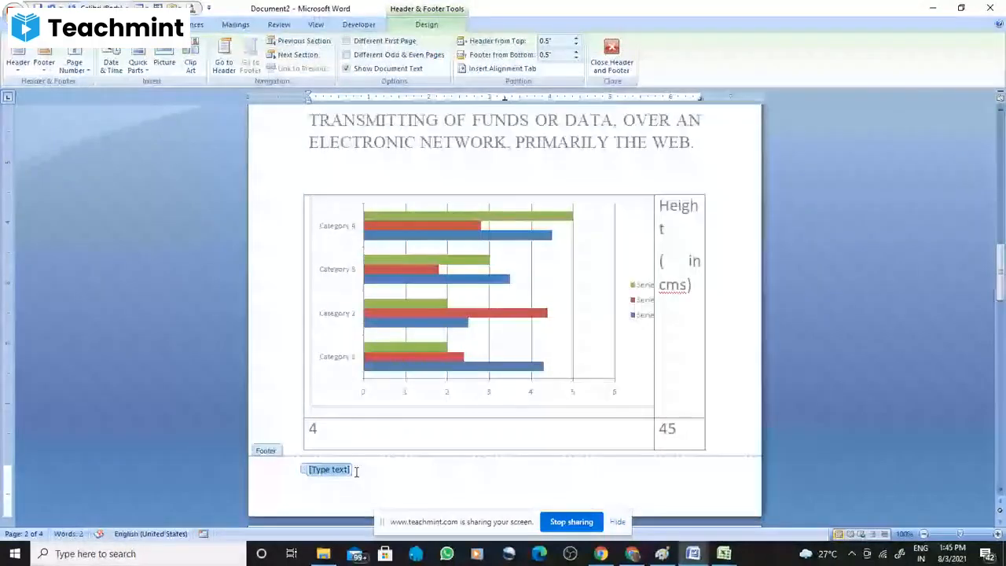
type("Se")
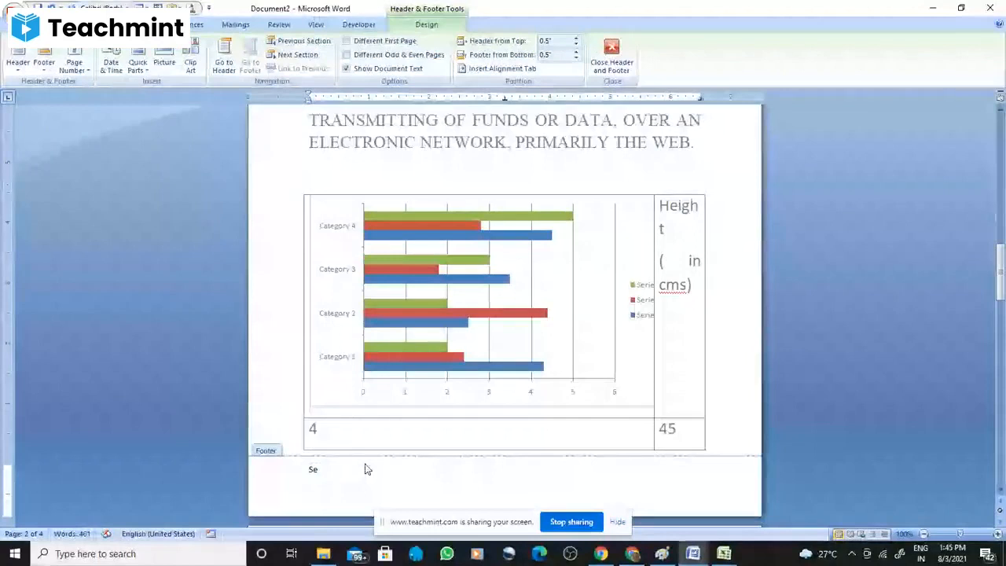
type("m III")
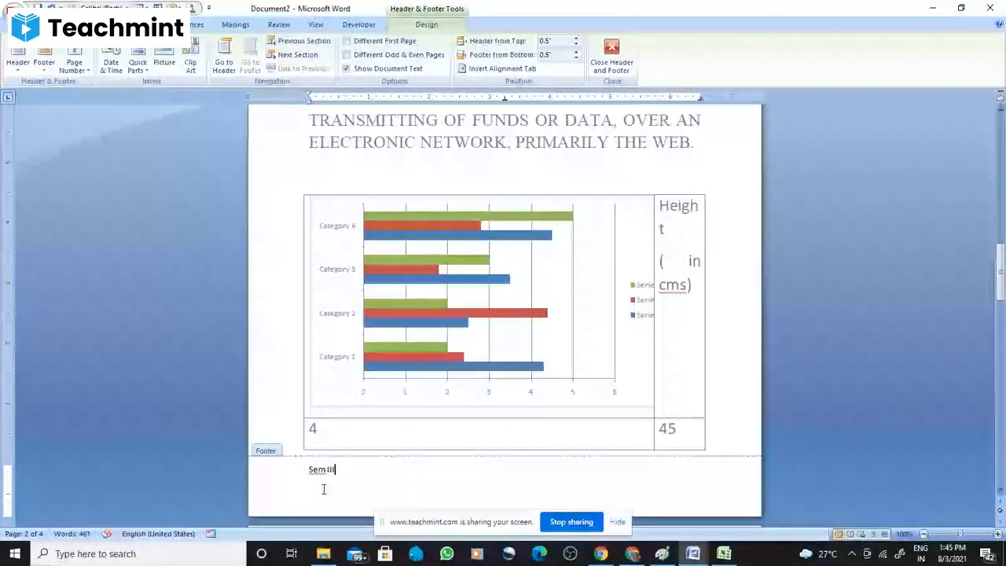
Format the footer text in bold purple Algerian and return to the document body
key("ctrl+a")
left_click(49, 24)
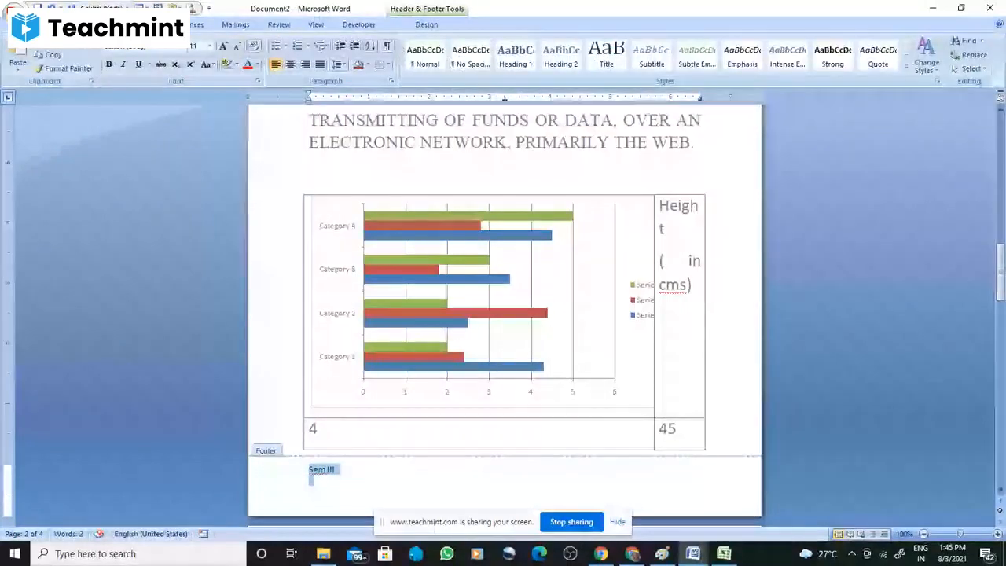
left_click(187, 46)
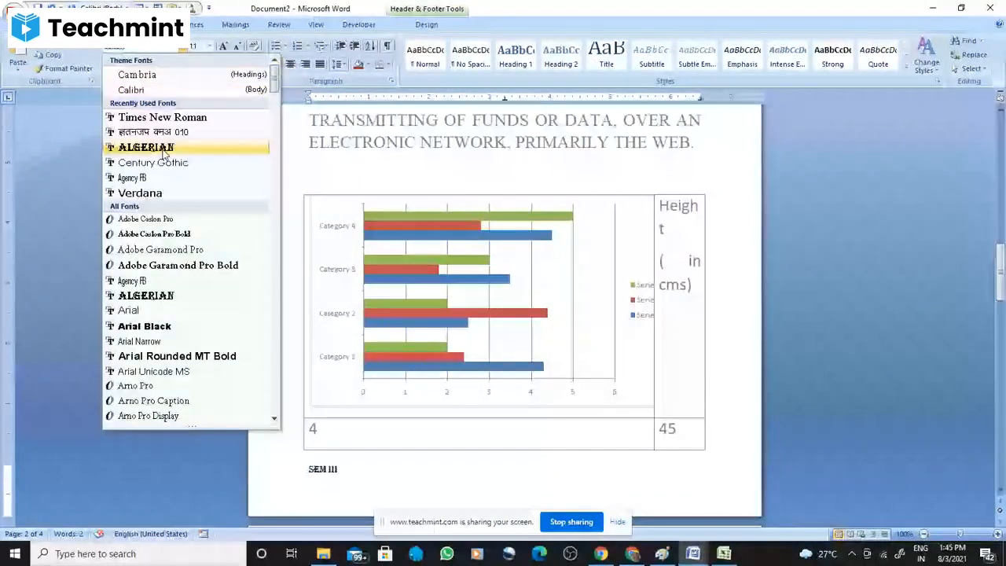
left_click(164, 149)
left_click(257, 65)
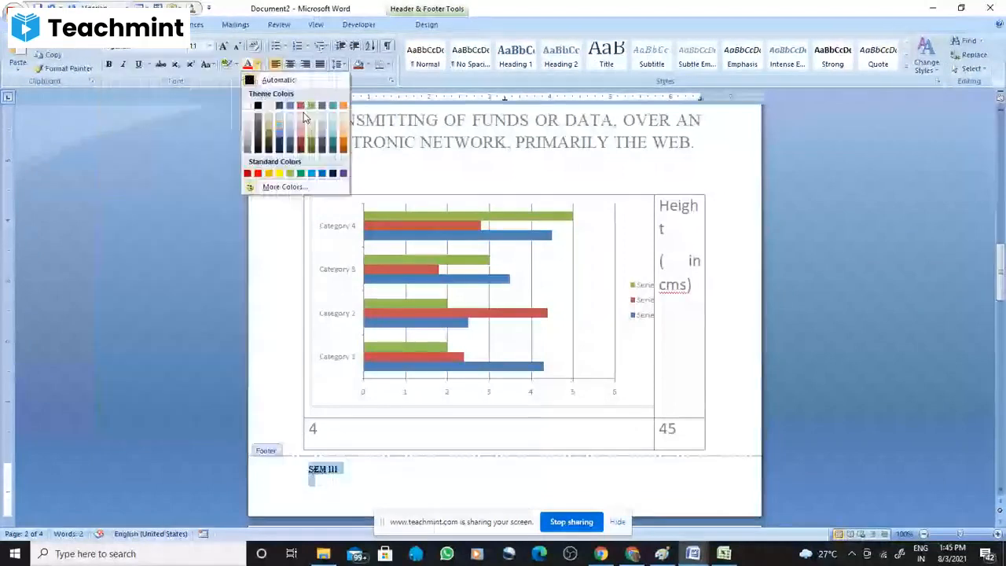
left_click(343, 174)
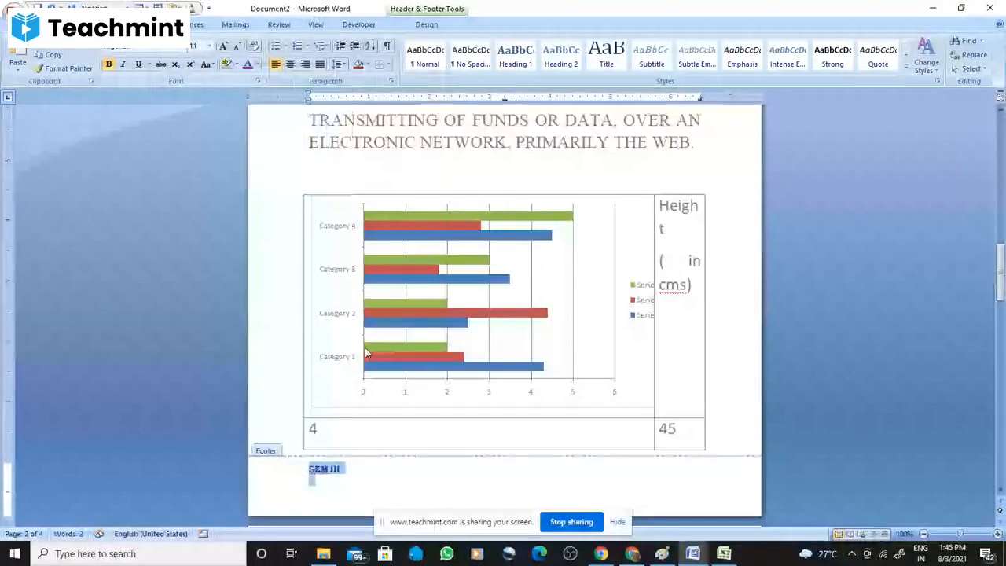
double_click(469, 396)
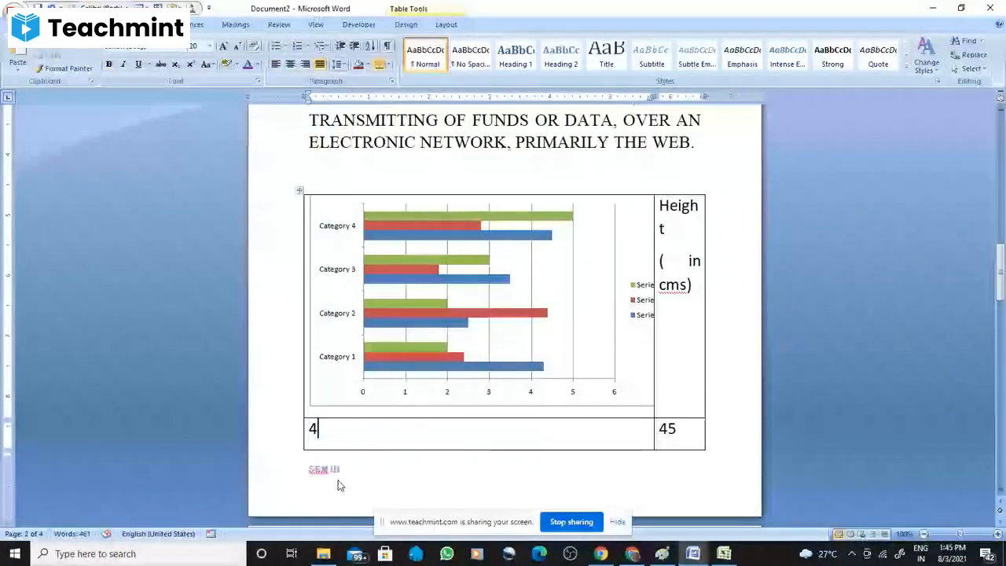
Insert page numbers at the bottom of the page in the Accent Bar 2 style and return to the document body
scroll(321, 348, "up", 10)
scroll(321, 348, "up", 10)
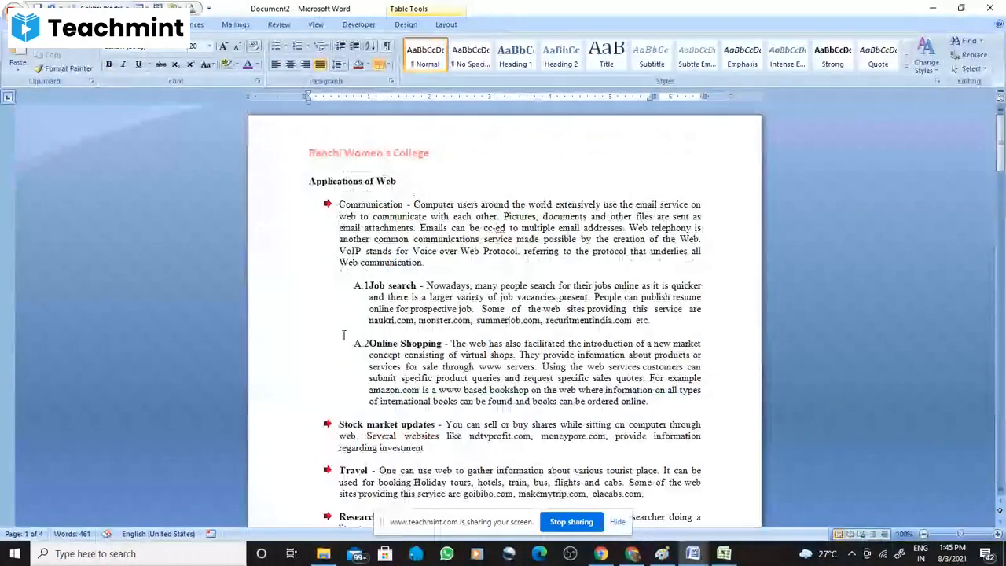
scroll(343, 334, "down", 20)
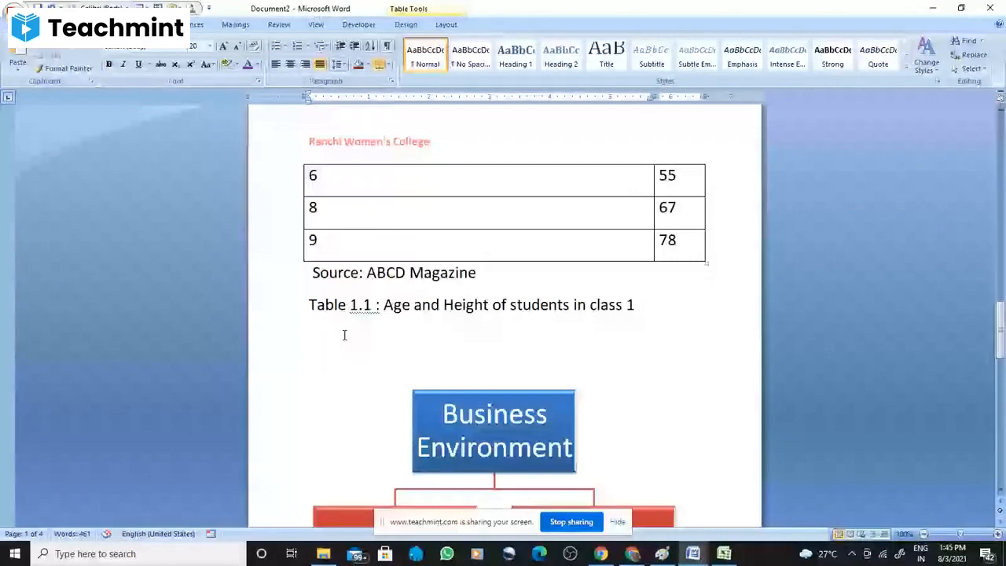
scroll(344, 334, "down", 20)
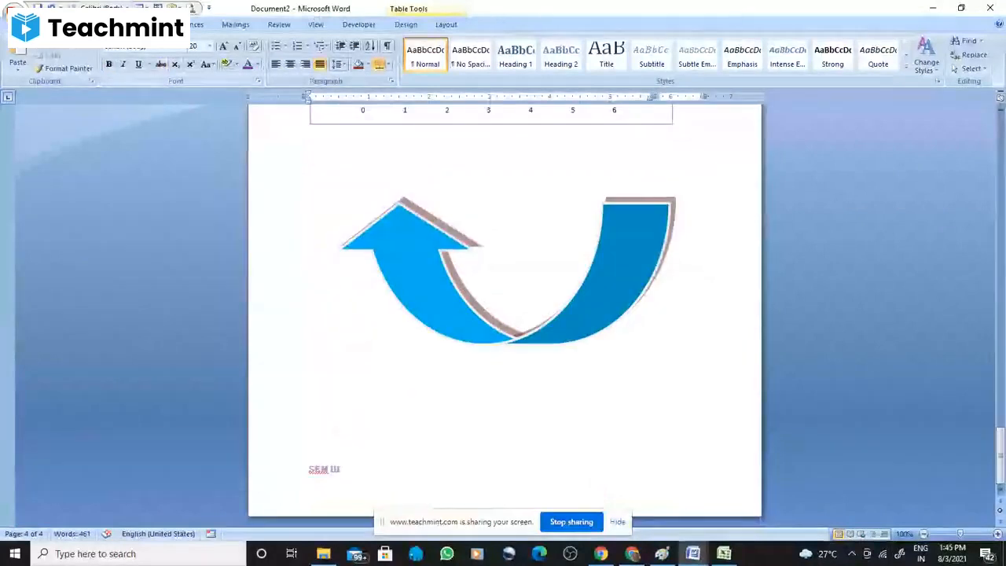
left_click(80, 24)
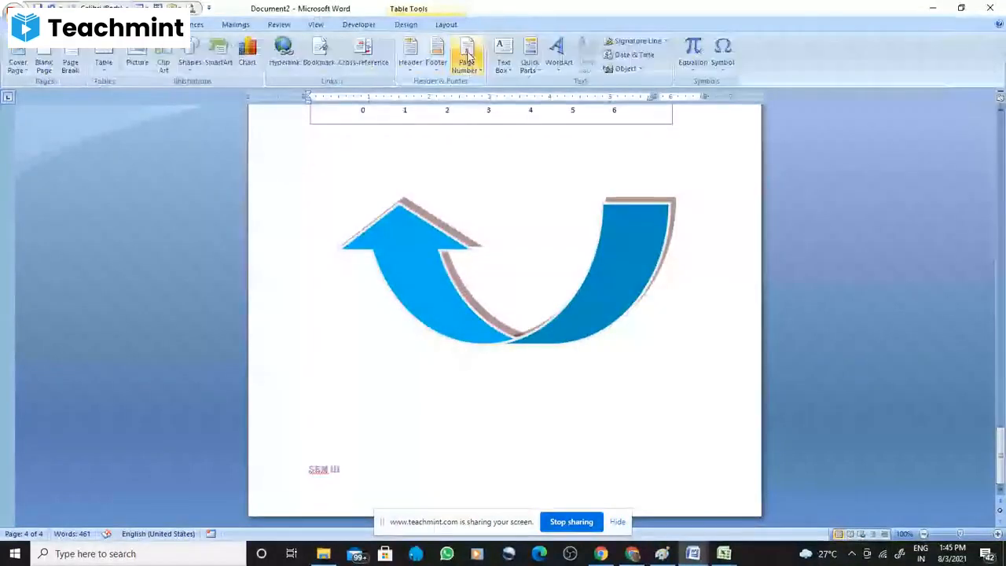
left_click(469, 59)
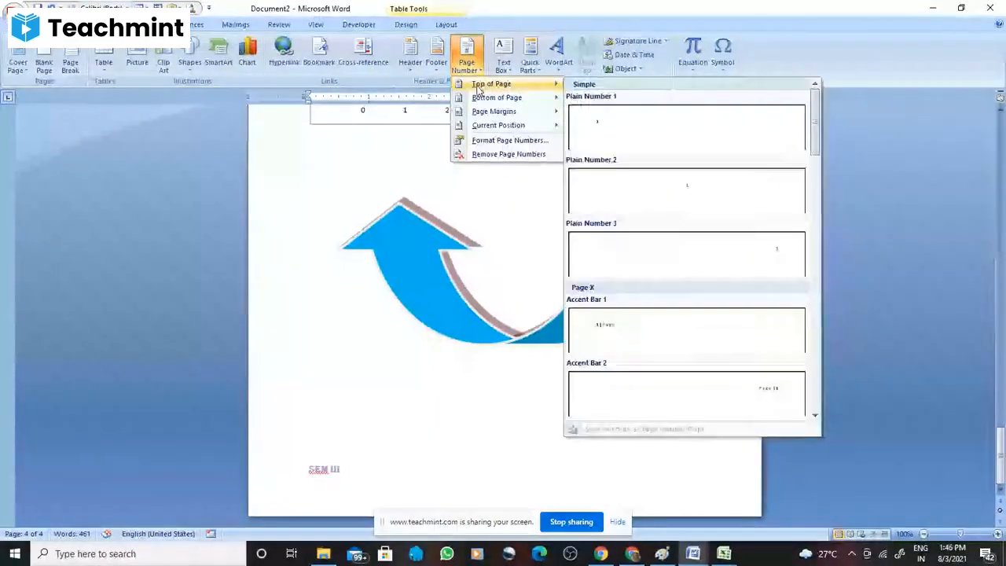
mouse_move(484, 102)
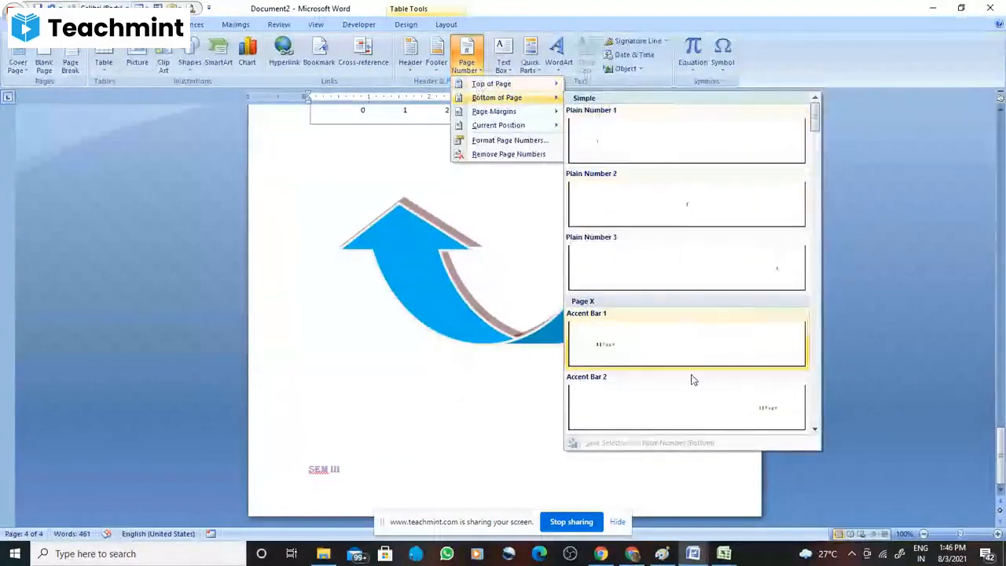
left_click(681, 420)
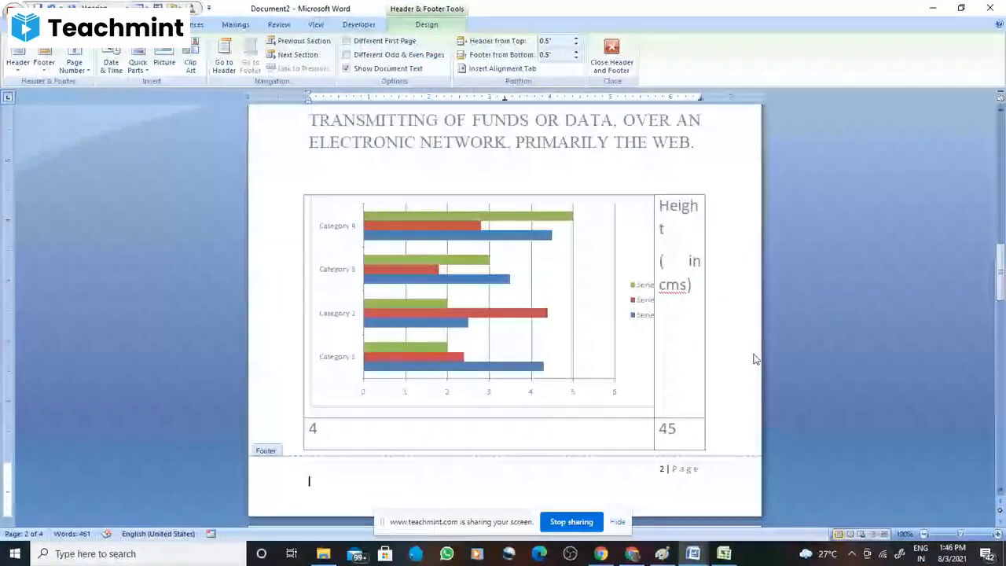
double_click(756, 359)
scroll(668, 289, "up", 8)
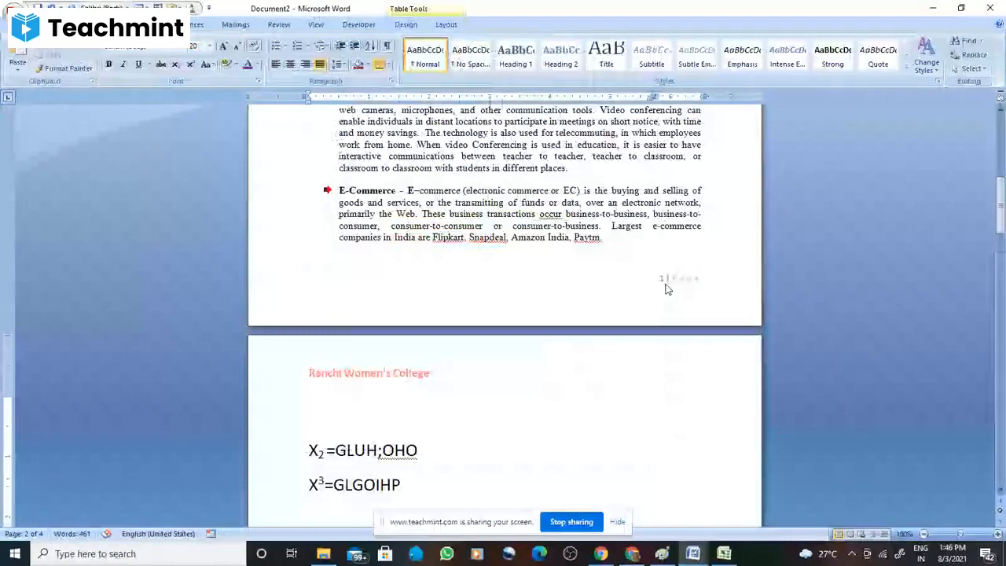
scroll(666, 288, "up", 10)
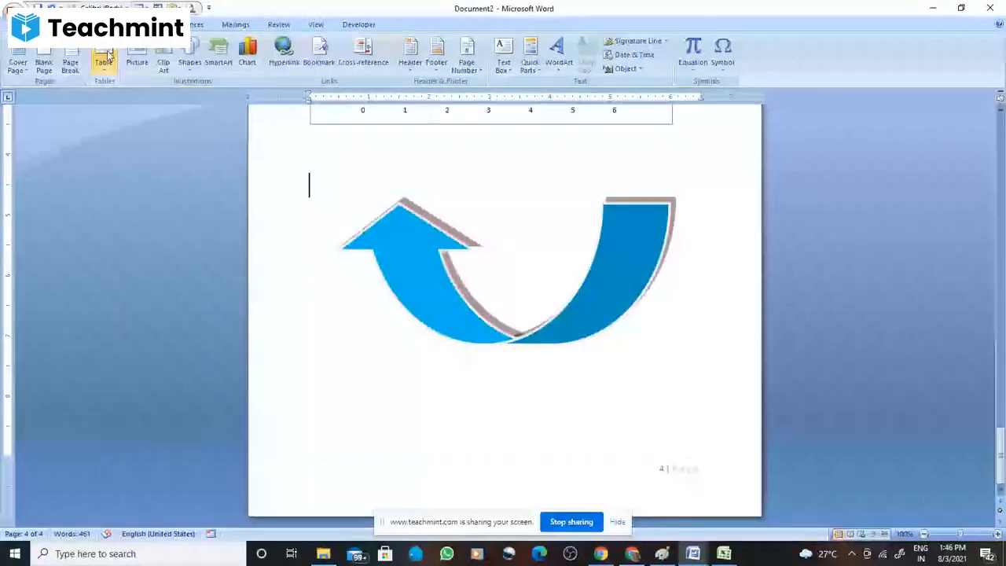
Draw an ellipse about 1.89" high and 3.6" wide below the curved arrow on page 4 and apply the solid green shape style
left_click(189, 59)
left_click(247, 96)
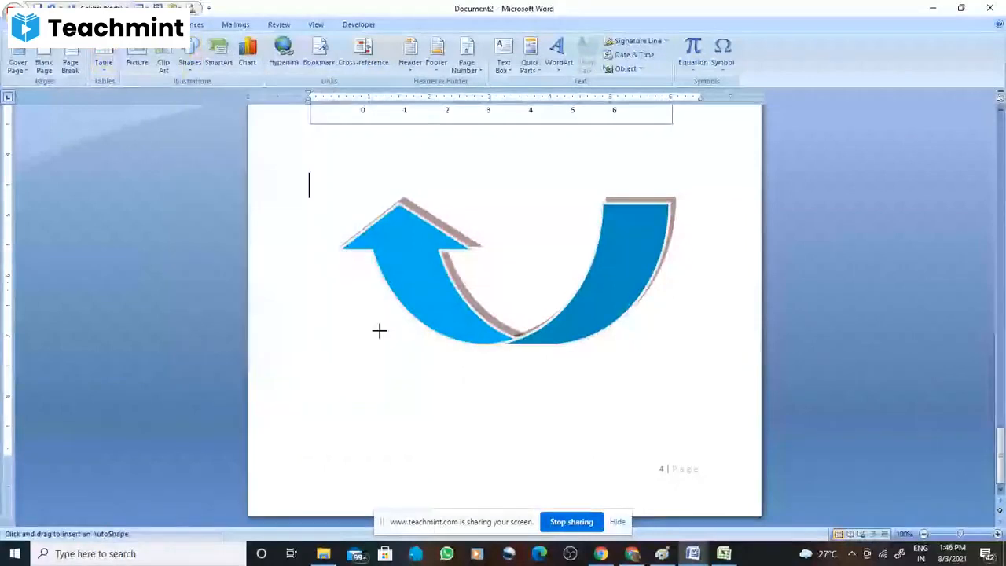
left_click_drag(401, 388, 618, 502)
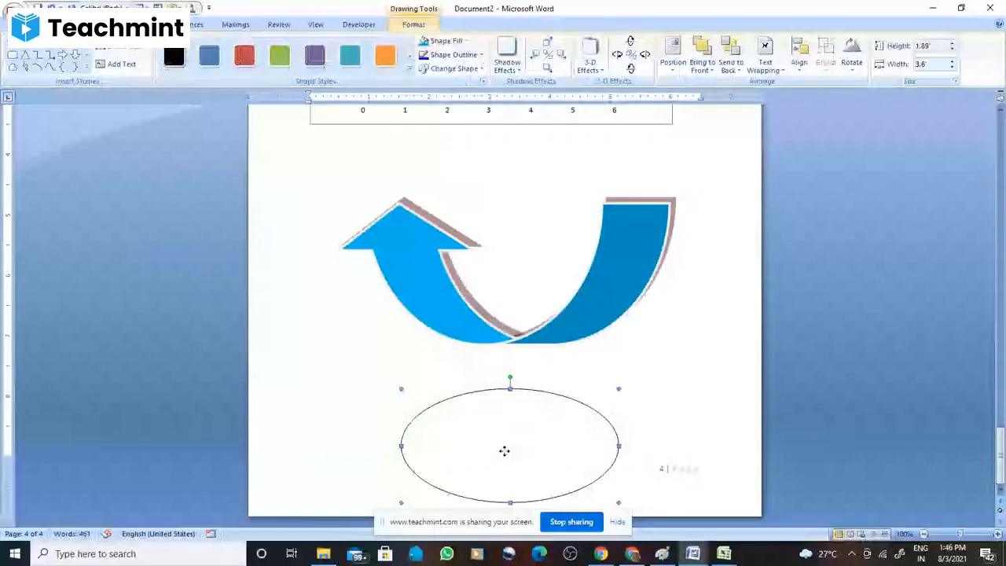
left_click(279, 55)
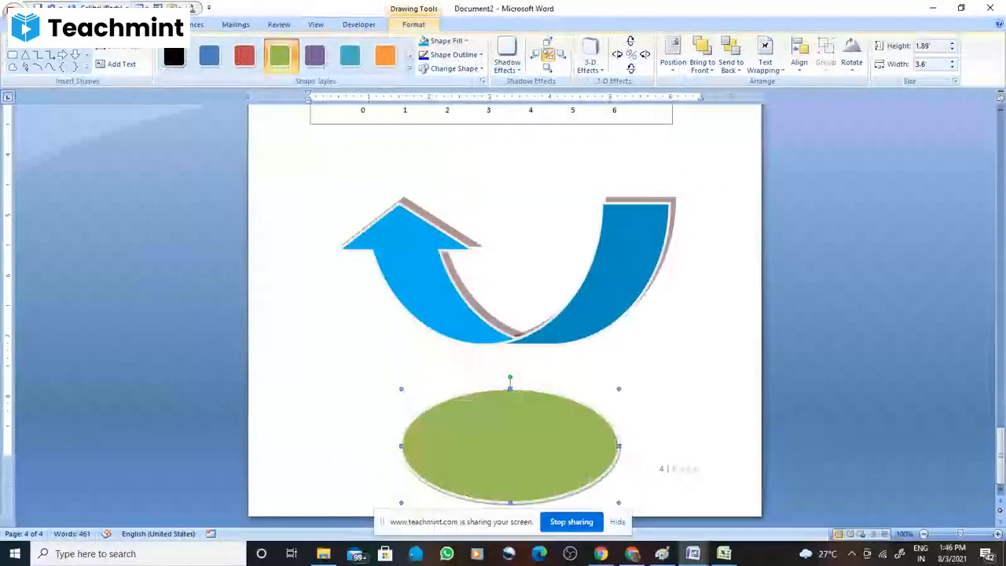
Insert a Simple Text Box over the curved arrow and resize it to about 0.63" high and 3.07" wide
left_click(78, 24)
left_click(502, 53)
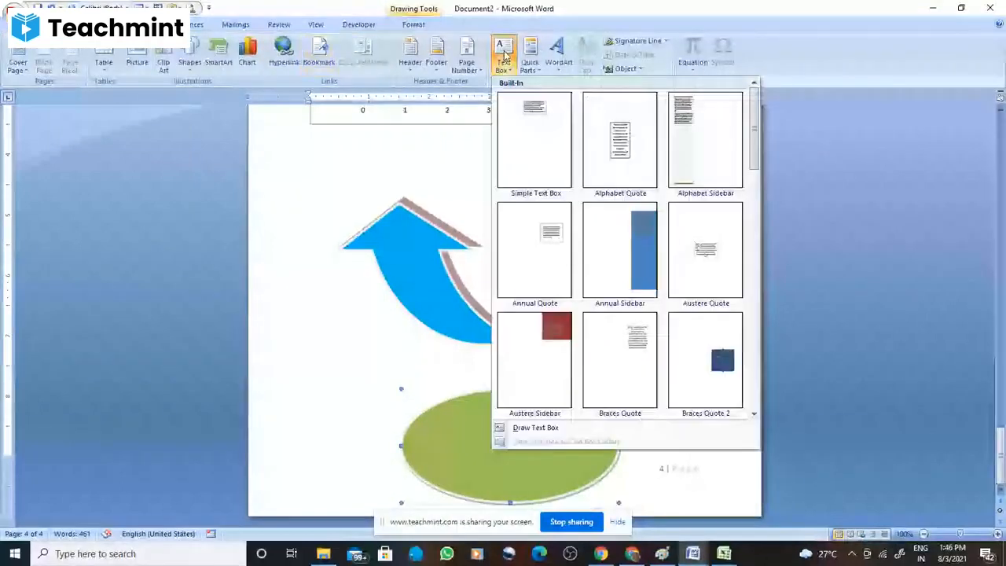
left_click(537, 108)
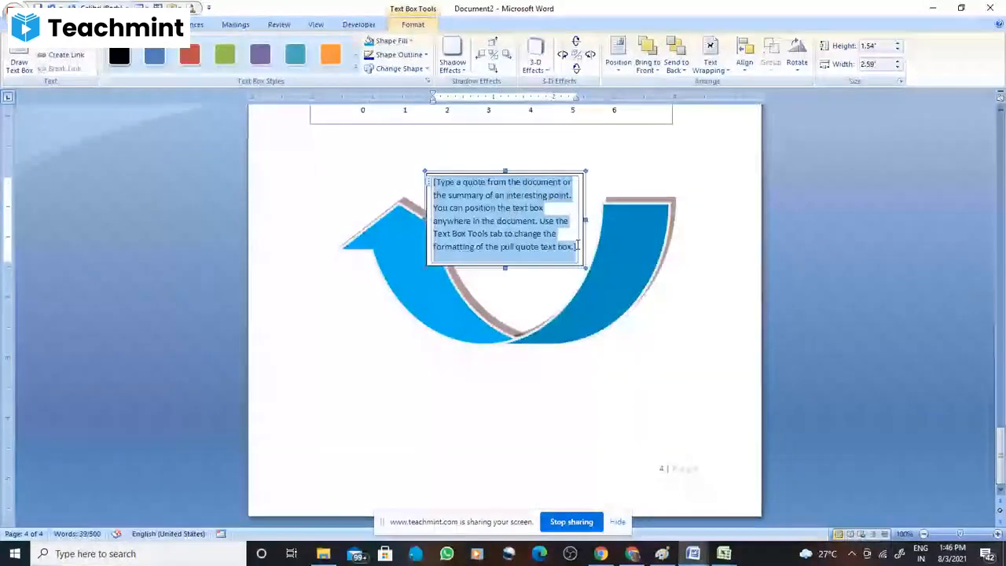
left_click(483, 227)
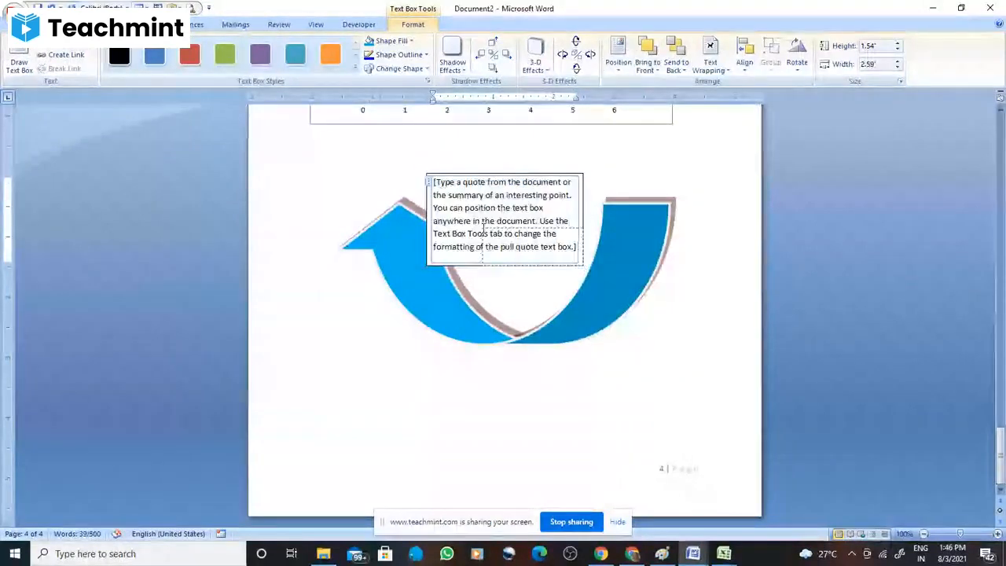
left_click_drag(483, 227, 484, 228)
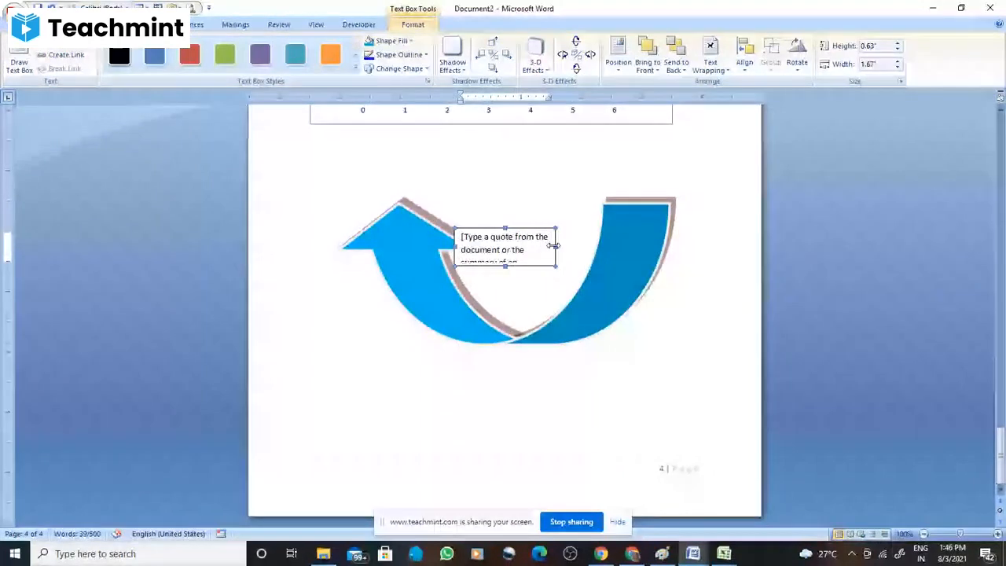
left_click_drag(554, 246, 638, 246)
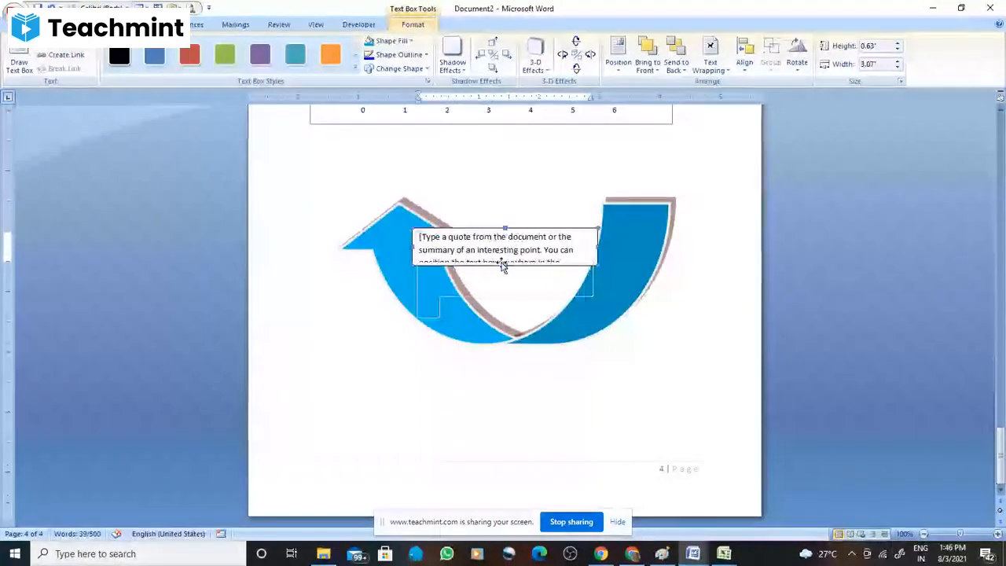
left_click(506, 324)
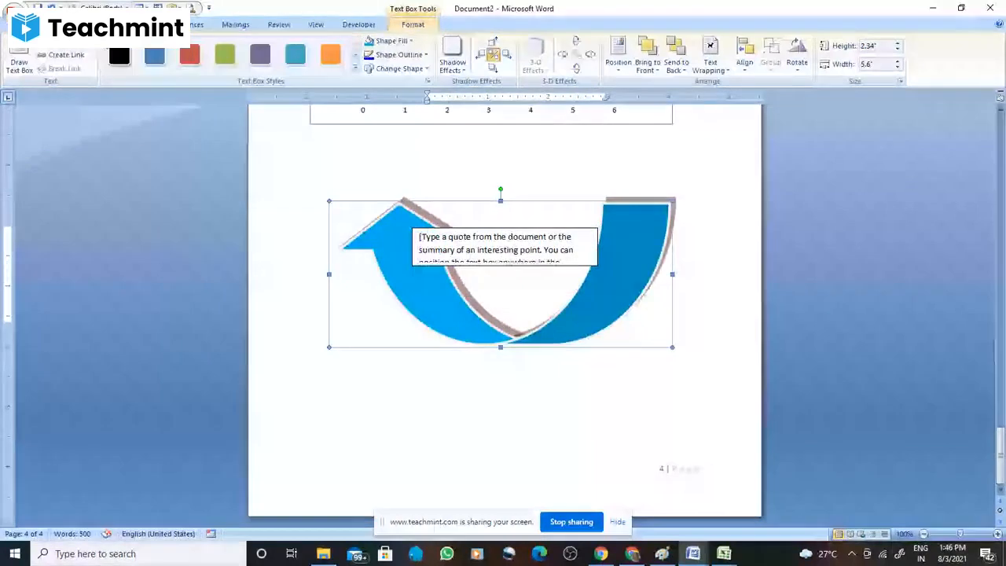
Place the cursor on an empty line between the chart and the curved arrow and start a dark green slanted 3-D WordArt
left_click(84, 24)
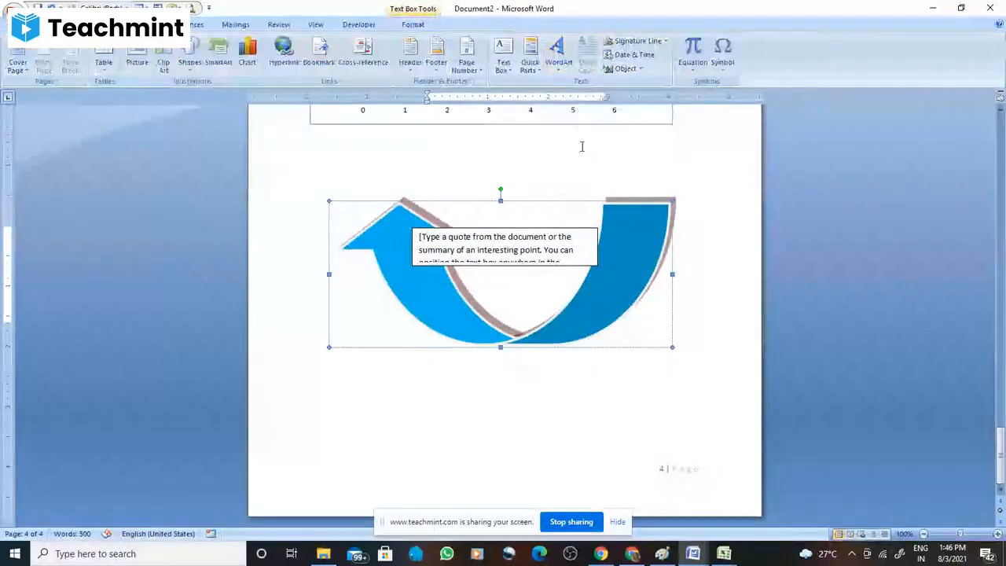
scroll(731, 488, "up", 3)
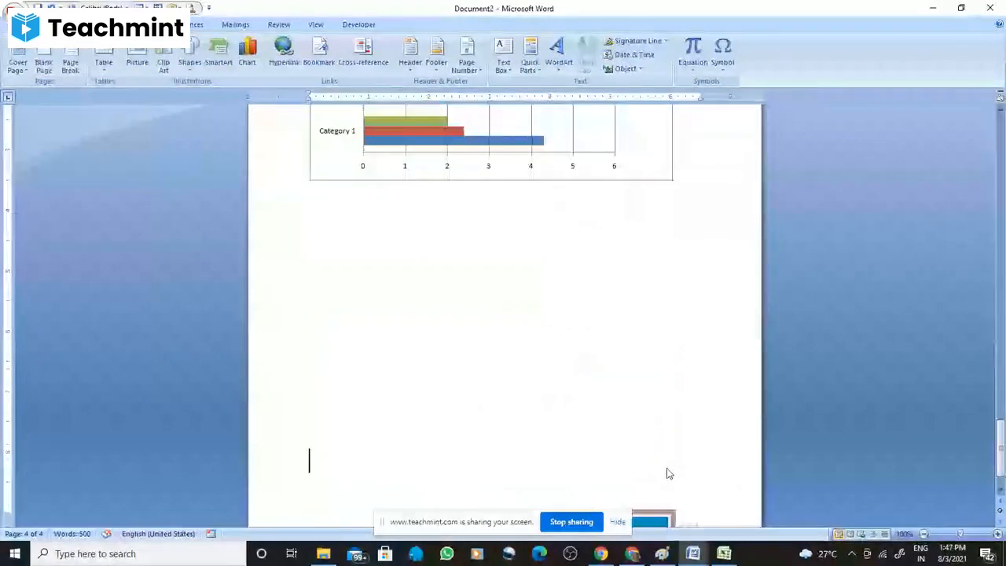
key("Up")
key("Up")
key("Up")
key("Up")
key("Up")
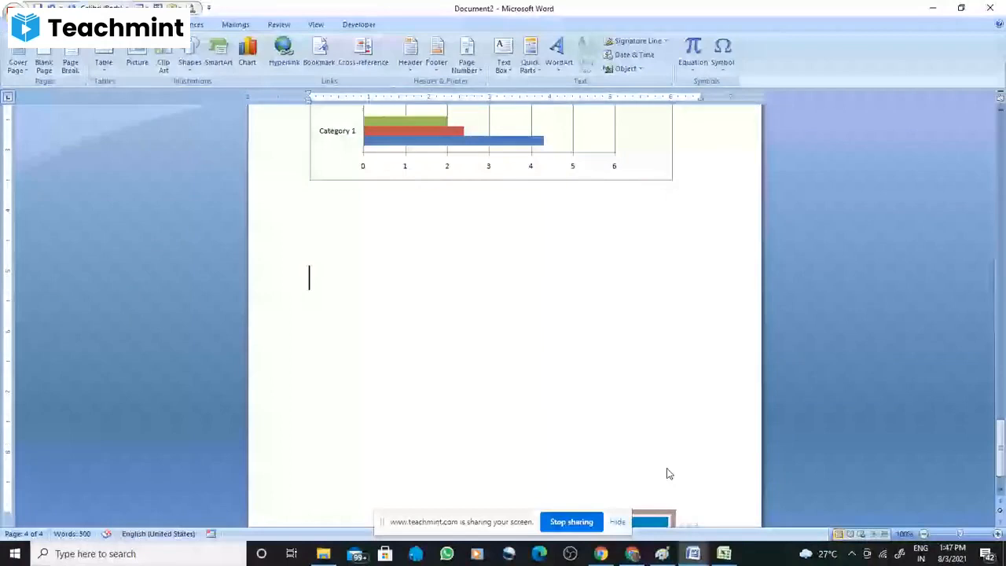
left_click(557, 55)
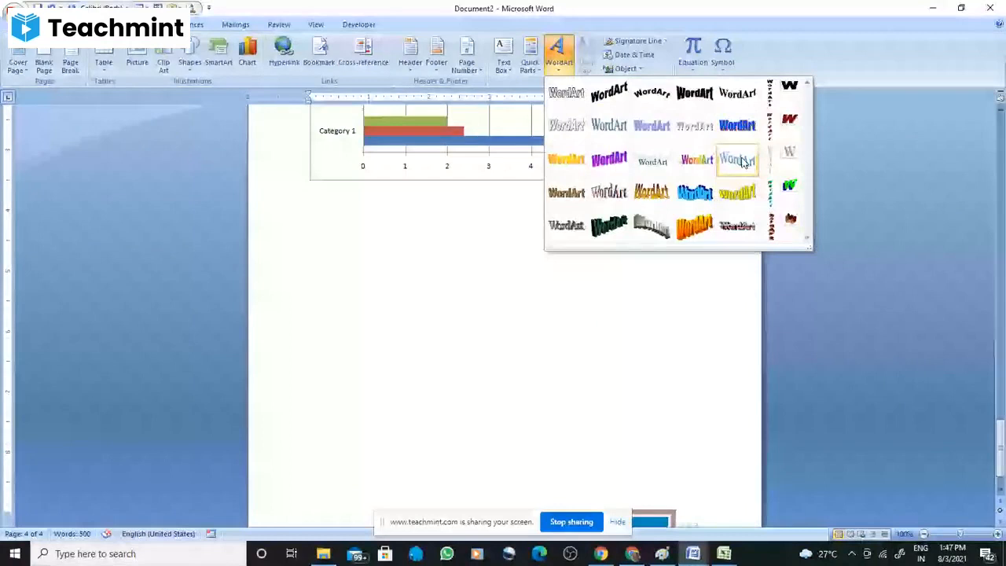
left_click(742, 161)
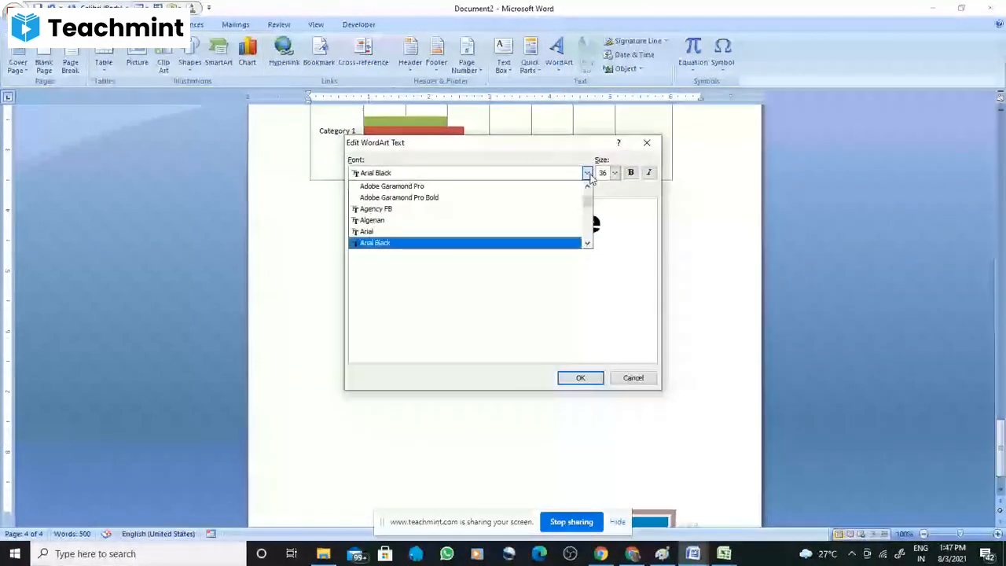
Set the WordArt font to Arno Pro Smbd Subhead, size 54, bold
scroll(471, 224, "down", 4)
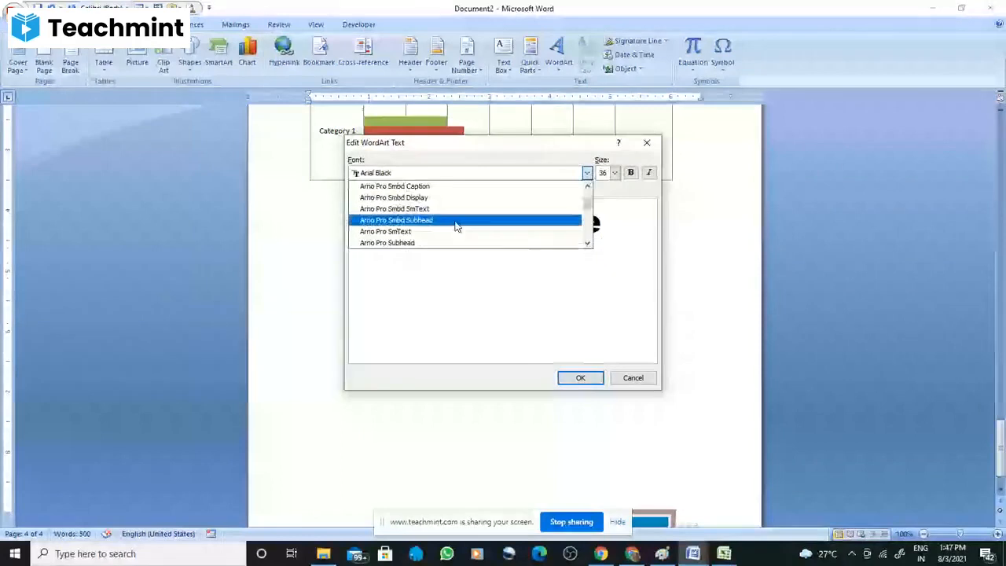
left_click(458, 222)
left_click(613, 172)
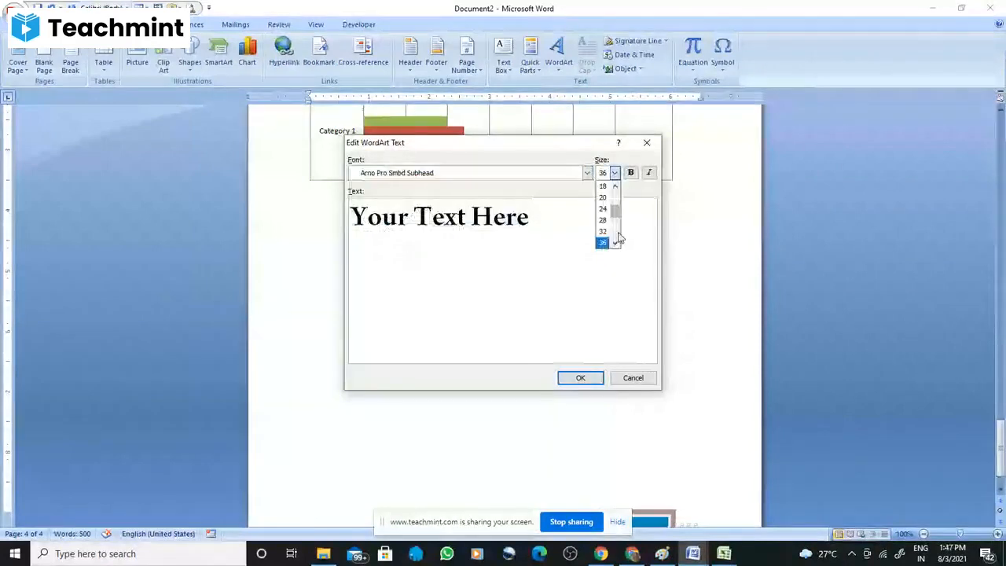
scroll(604, 243, "down", 1)
left_click(604, 242)
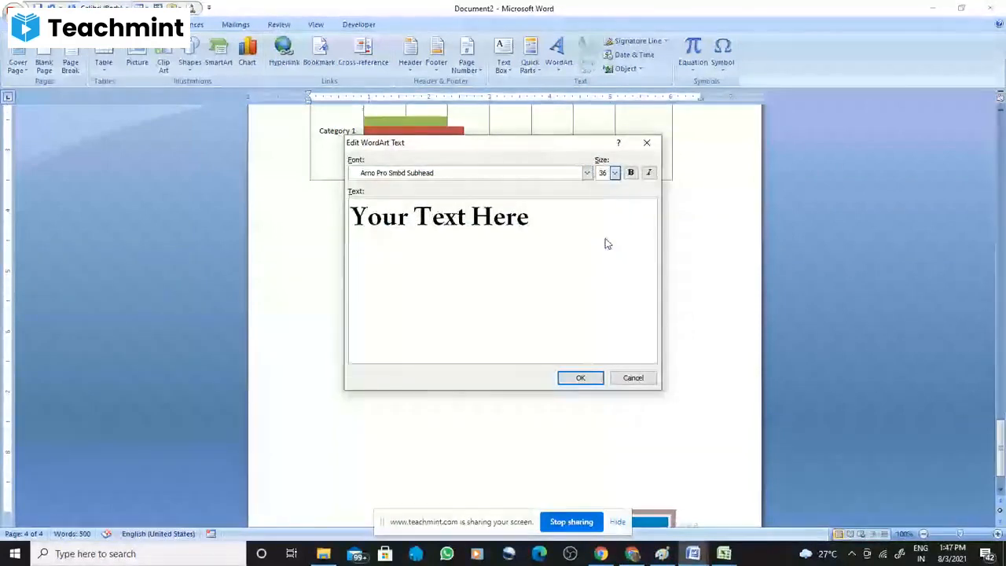
scroll(605, 240, "down", 1)
left_click(629, 175)
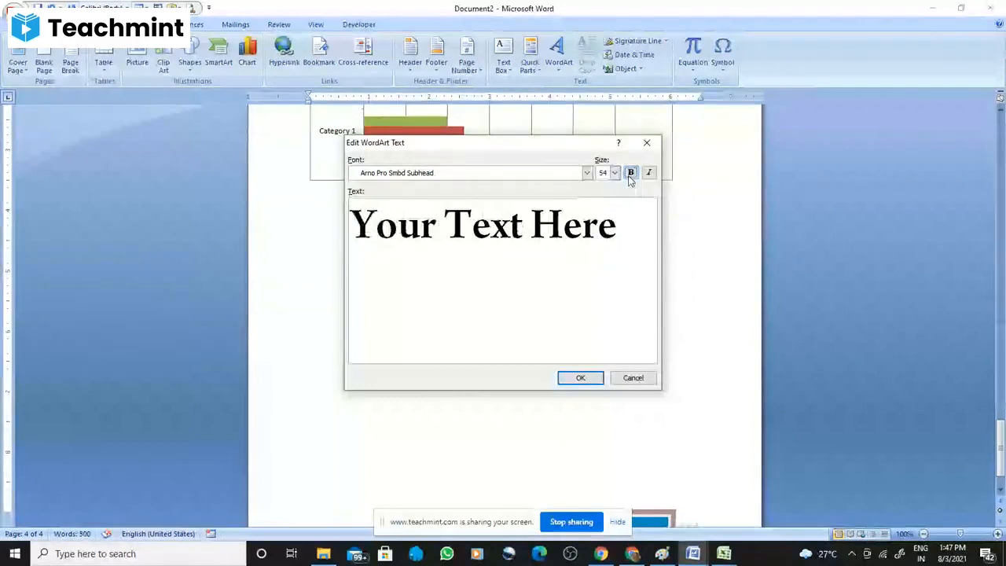
Replace the WordArt placeholder text with "Computers" and insert it into the document
left_click(611, 225)
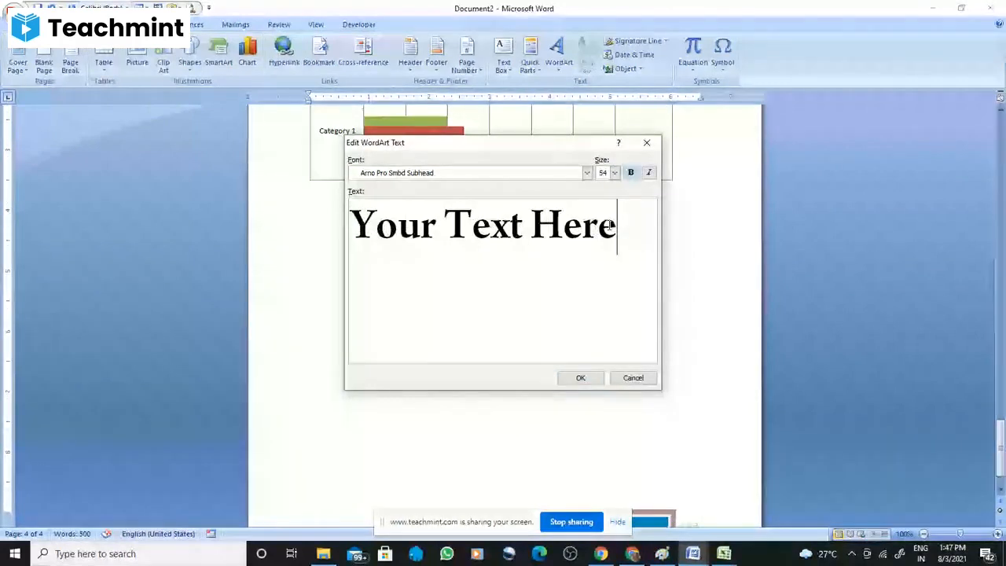
key("ctrl+a")
key("BackSpace")
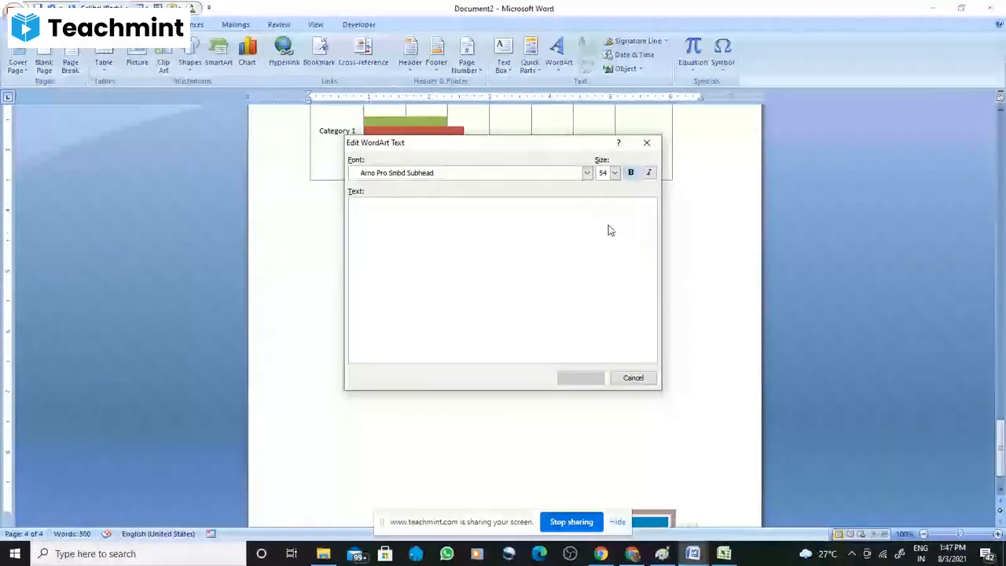
type("Compute")
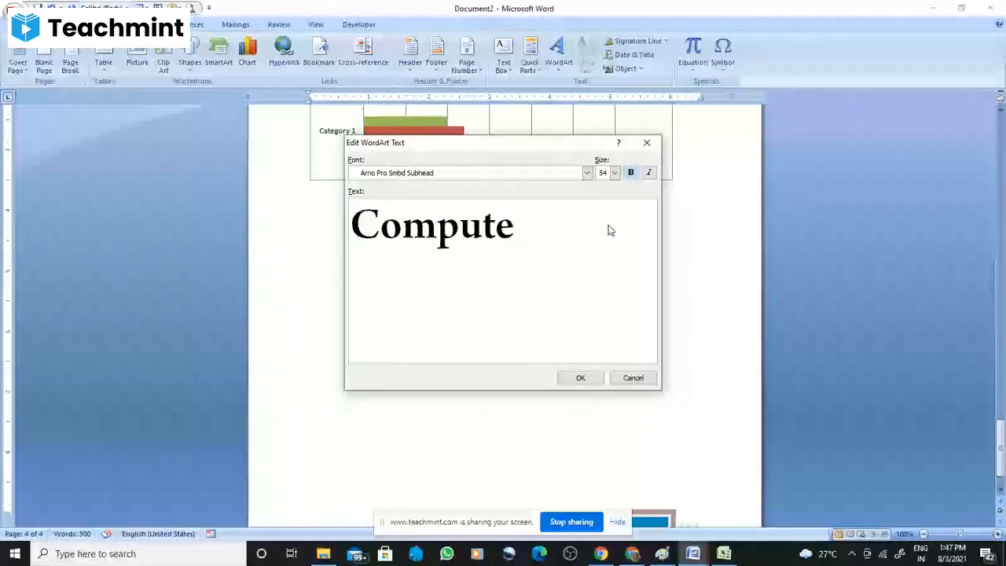
type("rs")
left_click(580, 378)
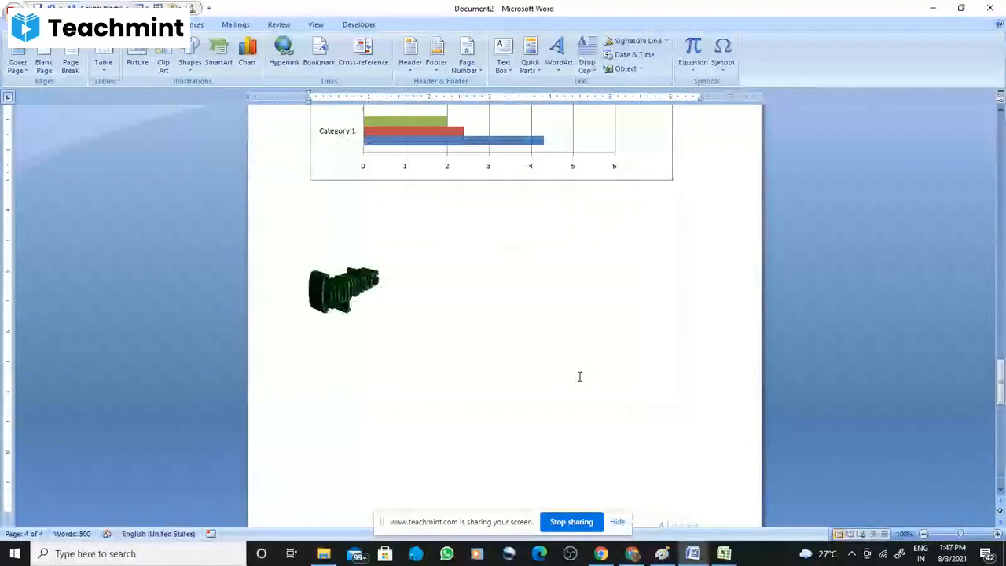
Stretch the "Computers" WordArt across most of the text width and roughly double its height
left_click(361, 310)
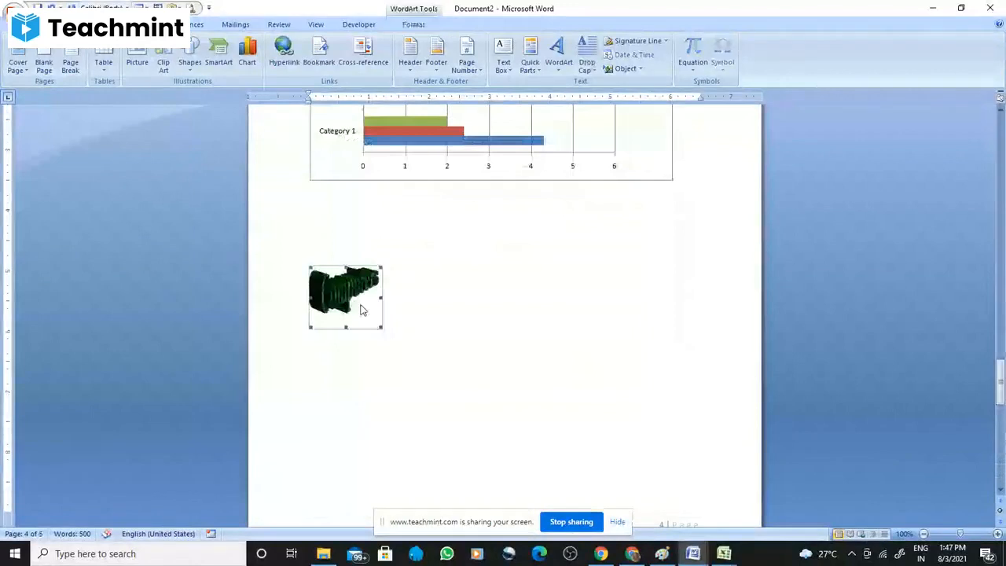
left_click_drag(362, 310, 653, 299)
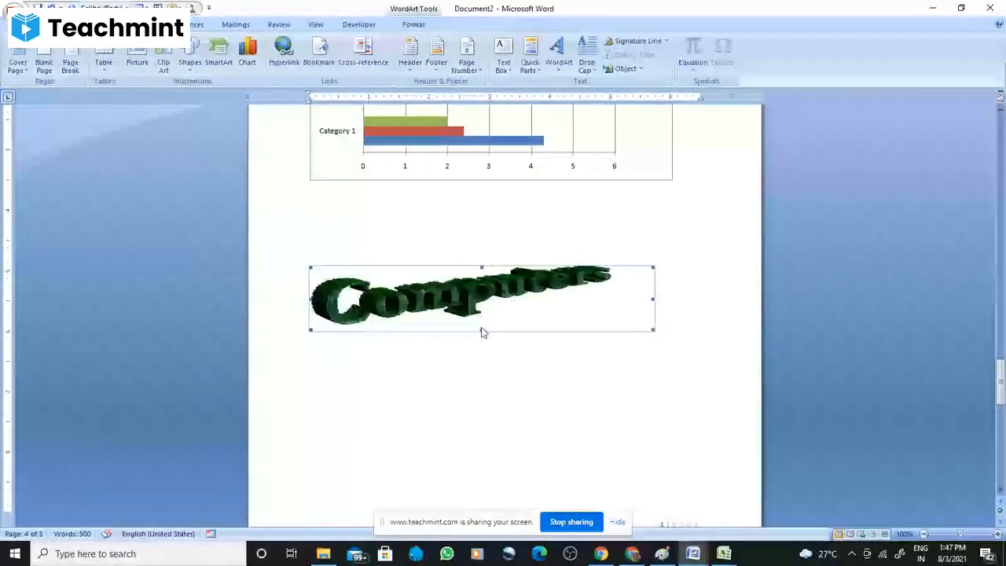
left_click_drag(483, 334, 503, 415)
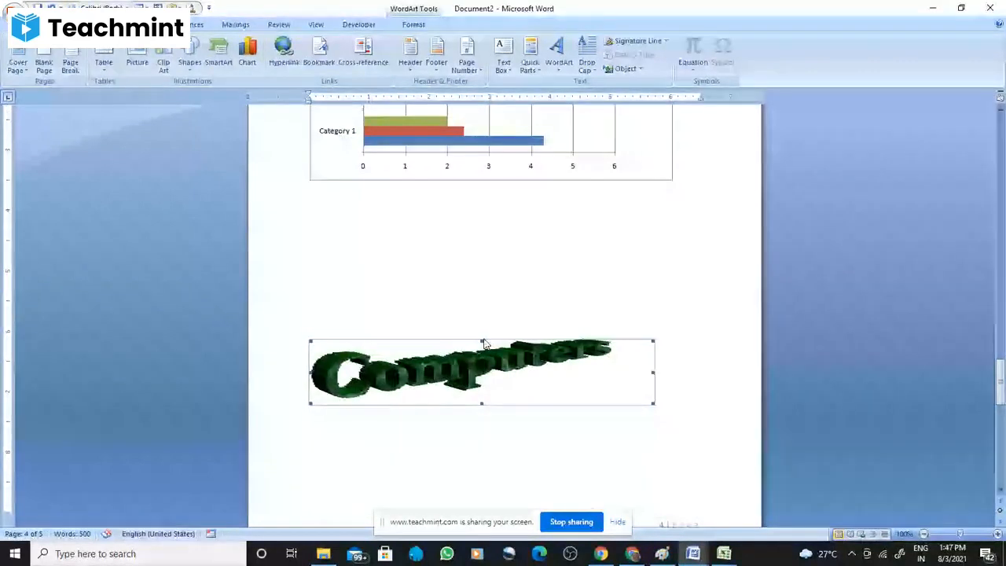
left_click_drag(483, 342, 496, 254)
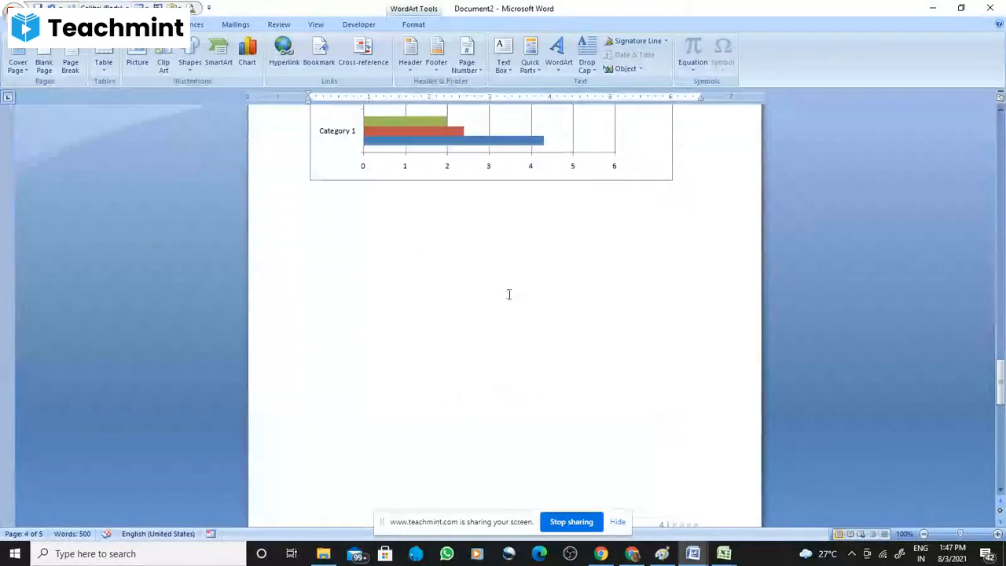
key("ctrl+z")
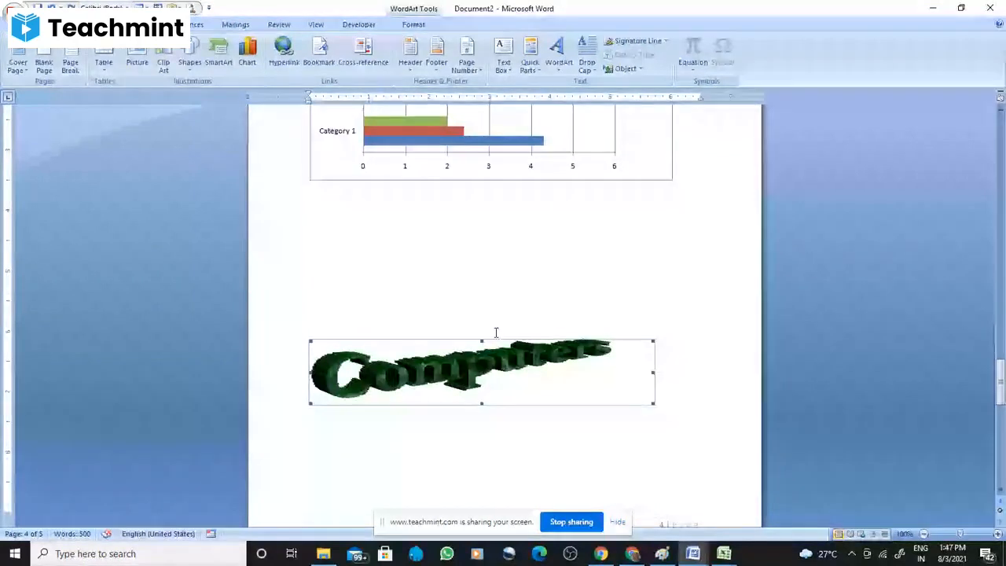
left_click_drag(482, 340, 474, 276)
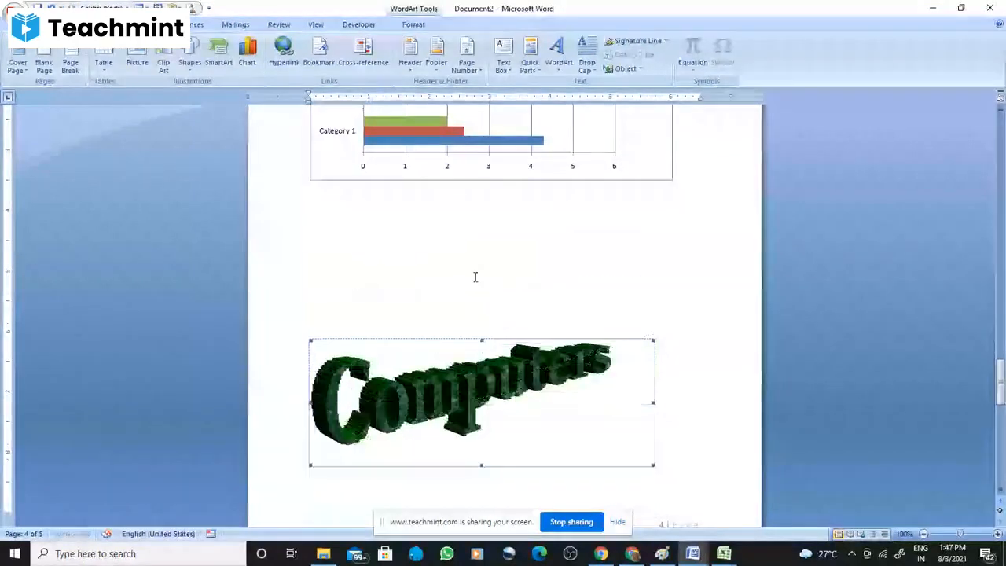
Edit the WordArt text to read "Computers Plus"
right_click(511, 310)
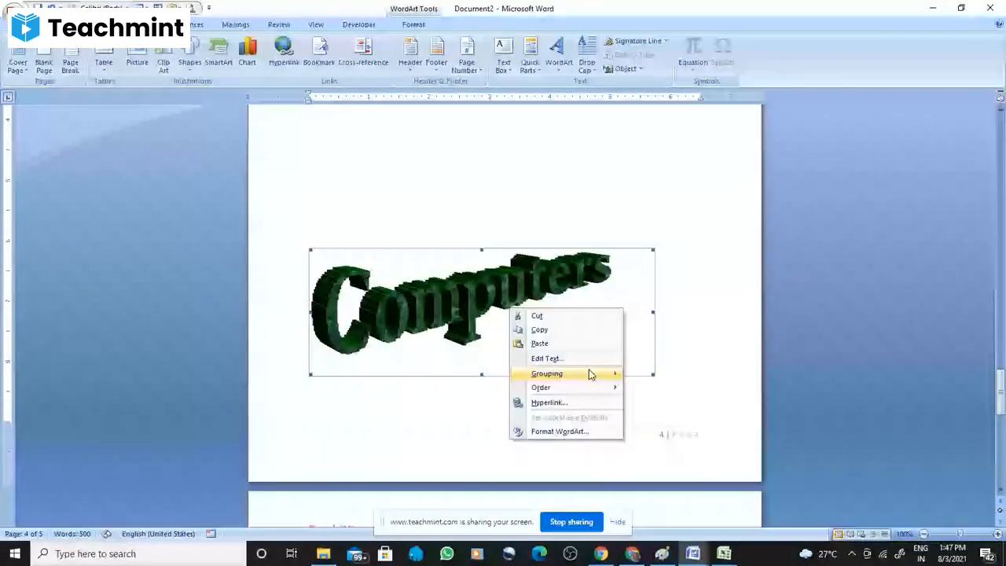
left_click(550, 358)
left_click(569, 258)
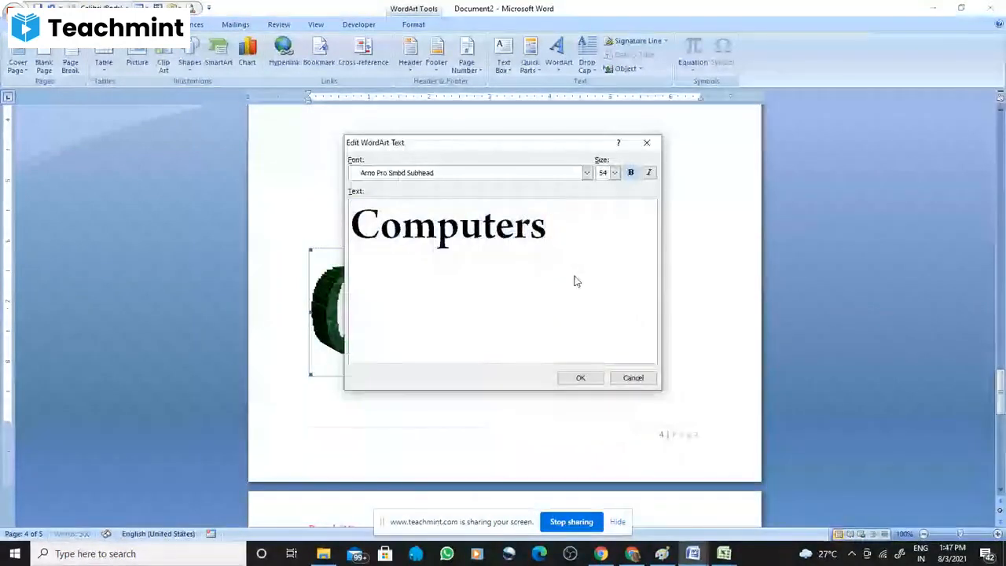
type("Pl")
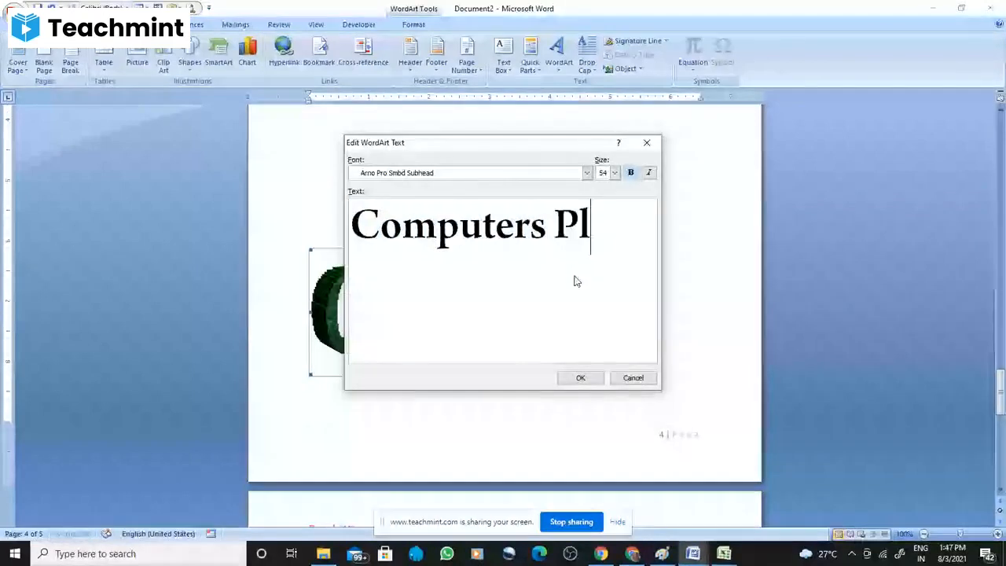
type("us")
left_click(584, 382)
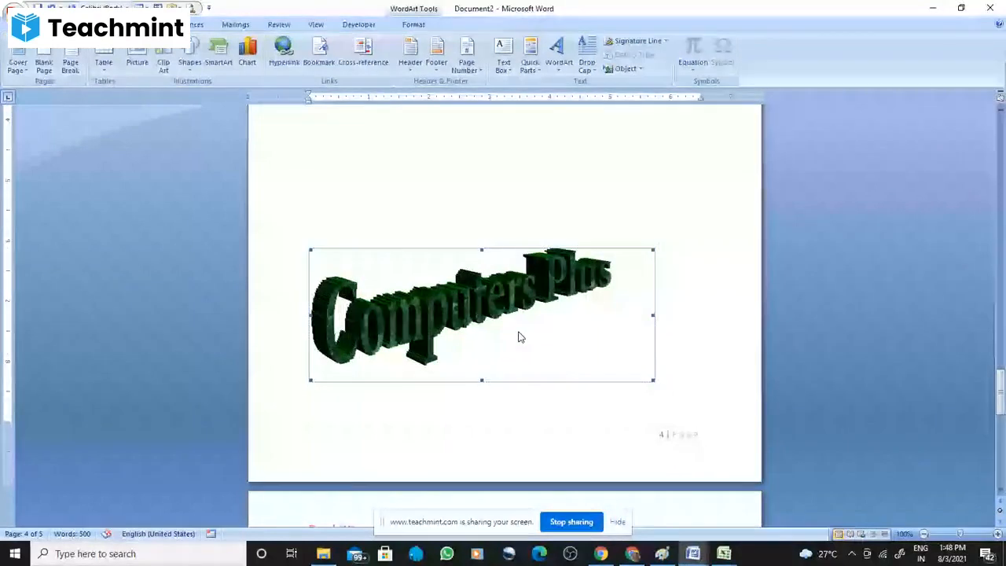
Look through the page layout choices for themes, margins and page orientation, keeping Portrait
scroll(579, 317, "down", 3)
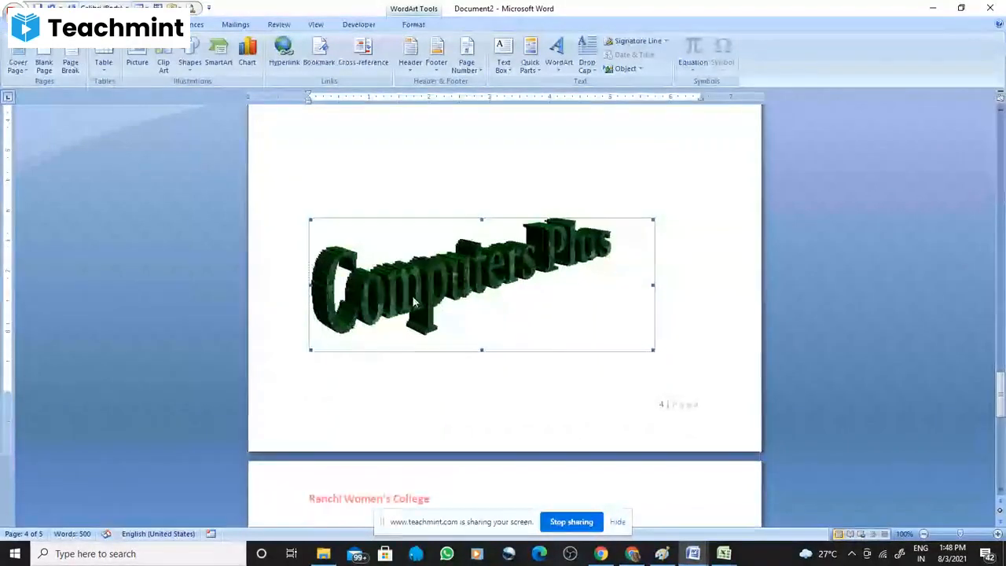
scroll(579, 317, "up", 2)
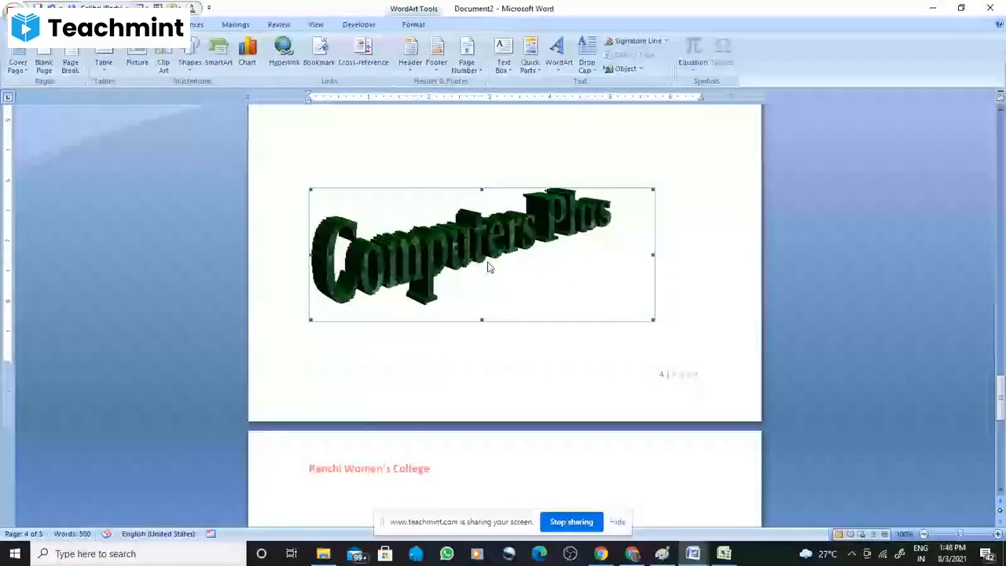
scroll(487, 267, "up", 2)
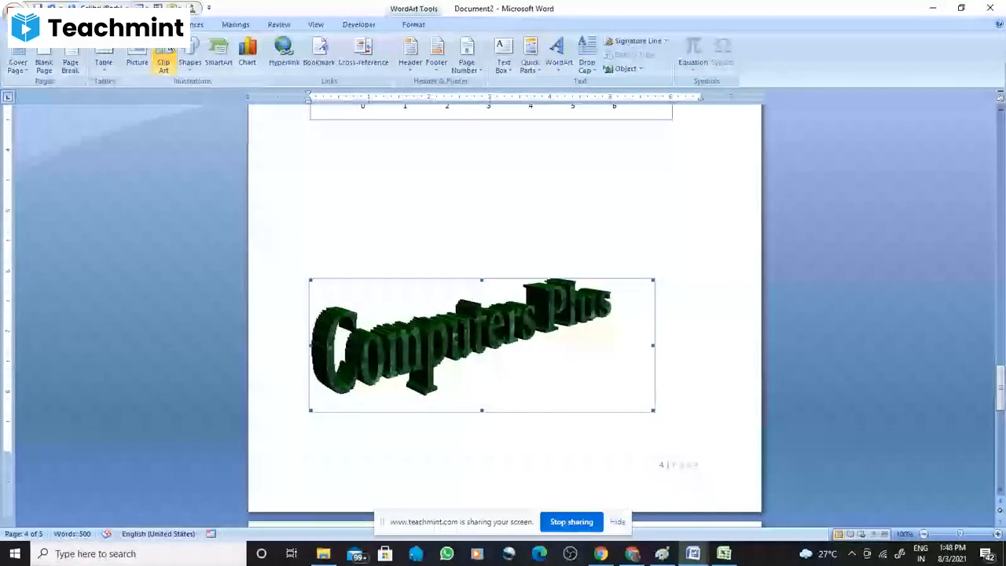
left_click(145, 25)
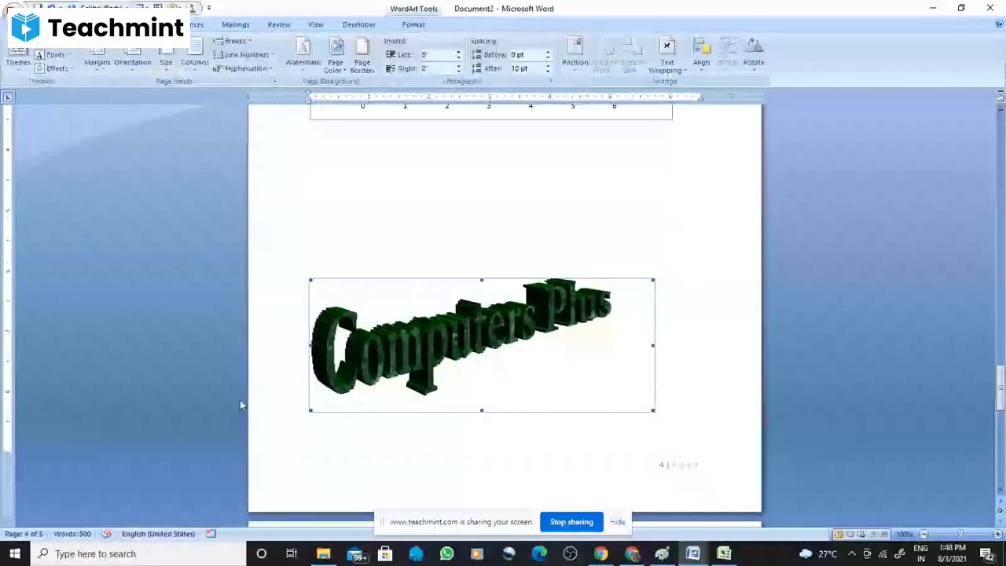
left_click(19, 59)
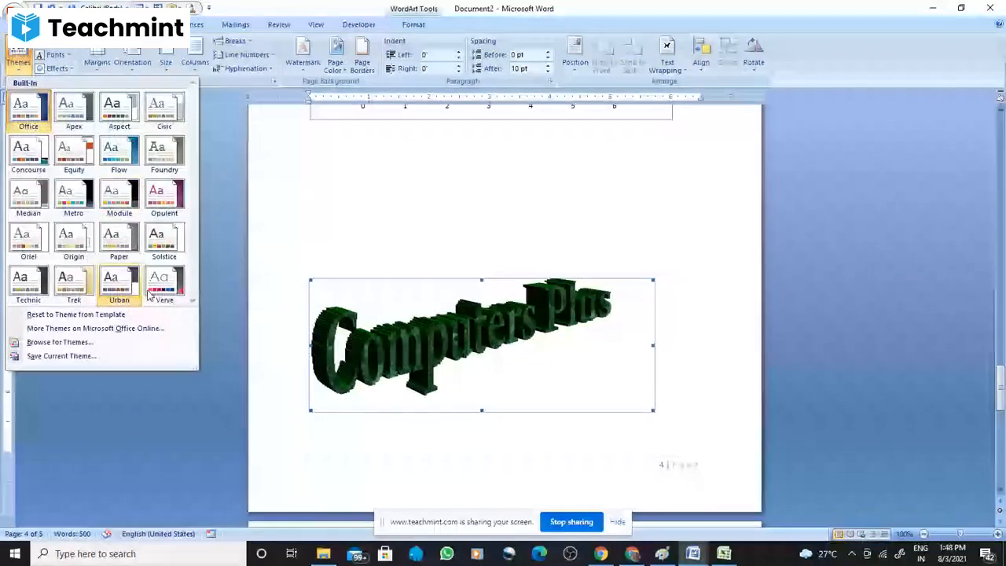
left_click(98, 61)
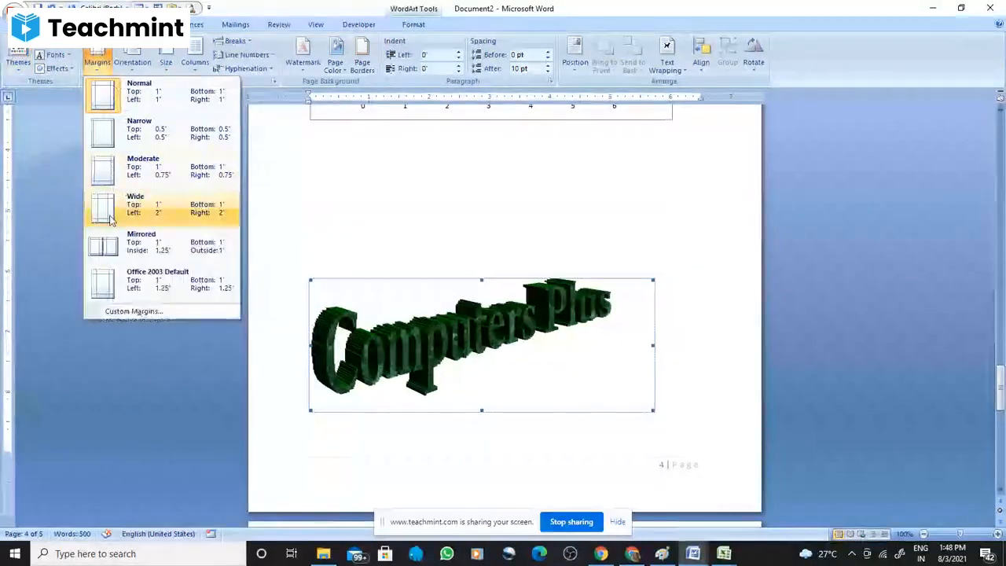
left_click(132, 63)
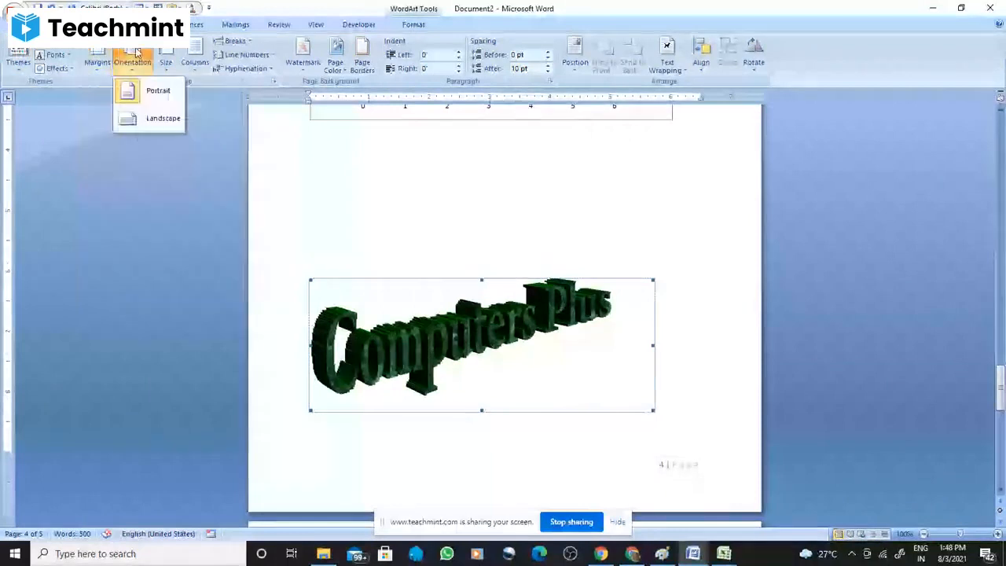
left_click(126, 100)
View the document in Full Screen Reading and return to Print Layout
left_click(315, 24)
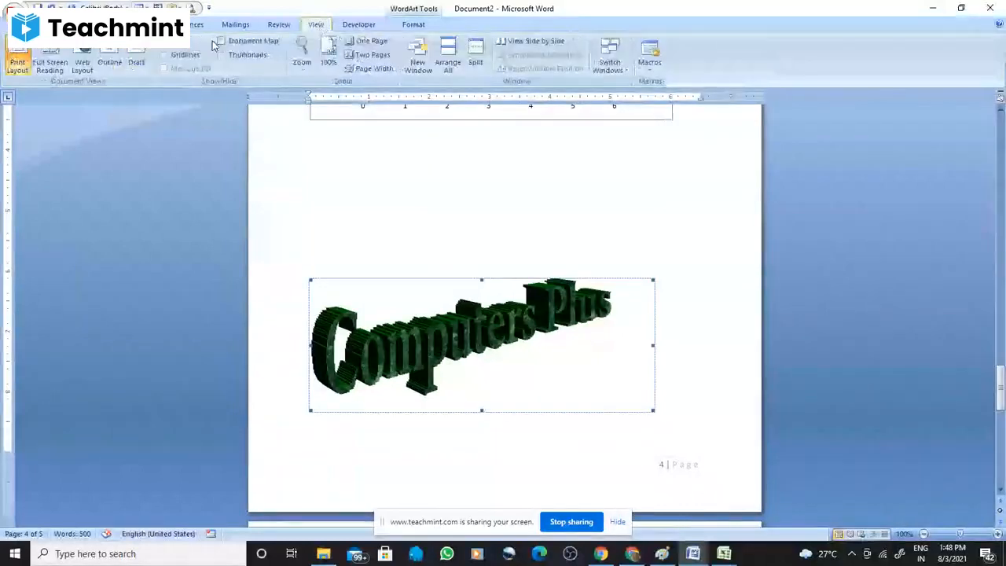
left_click(49, 66)
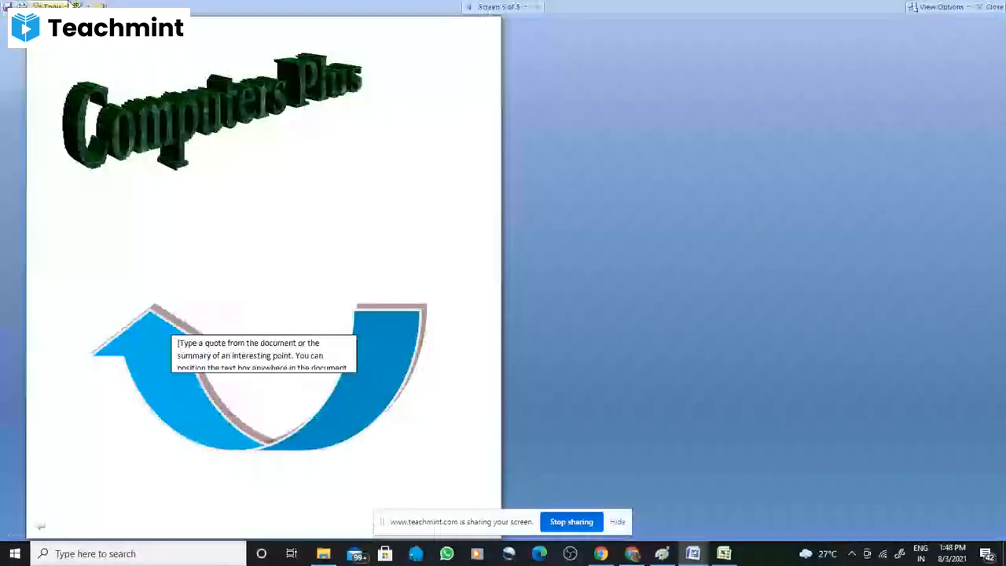
left_click(991, 7)
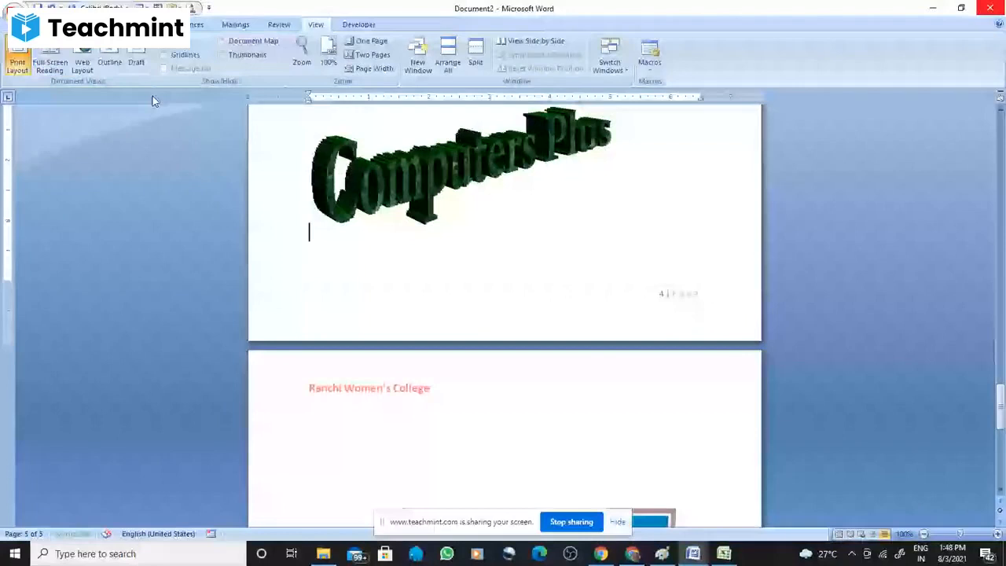
View the document in Web Layout and Outline view, and close the outline to return to the page view
left_click(82, 65)
left_click(109, 52)
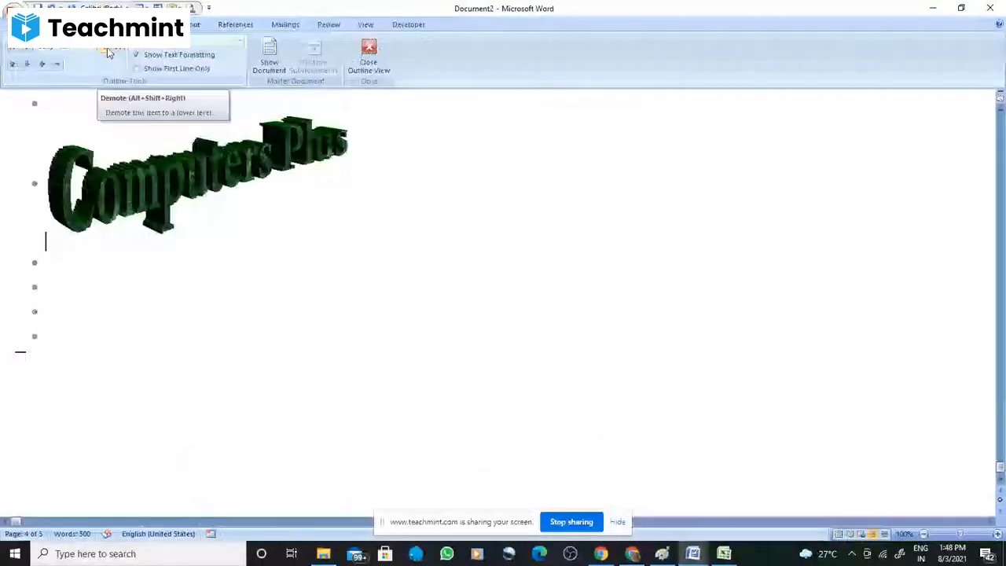
left_click(368, 56)
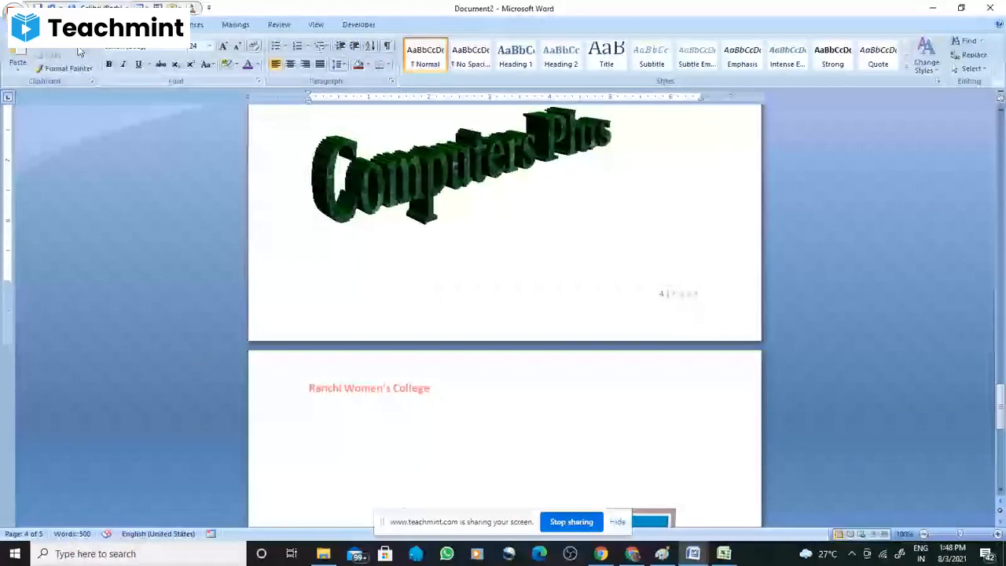
Zoom the view to show one whole page and look through the document's pages
left_click(316, 24)
left_click(359, 43)
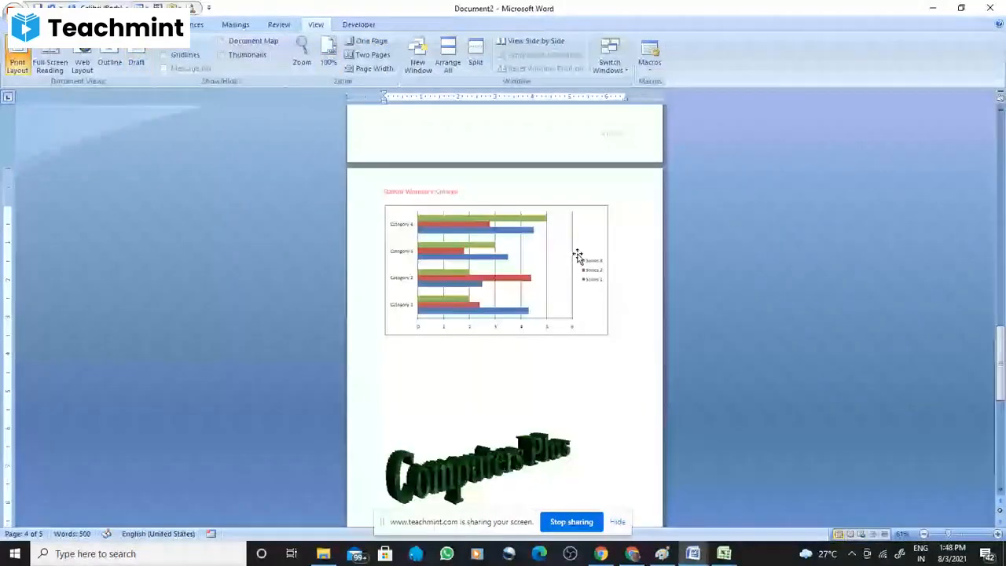
scroll(577, 255, "up", 5)
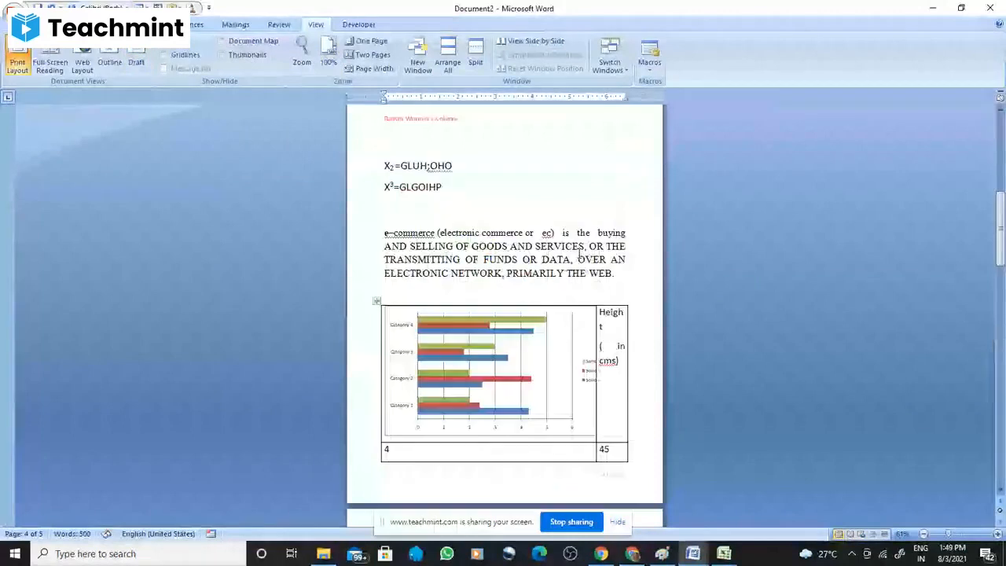
scroll(579, 253, "up", 10)
scroll(550, 253, "down", 3)
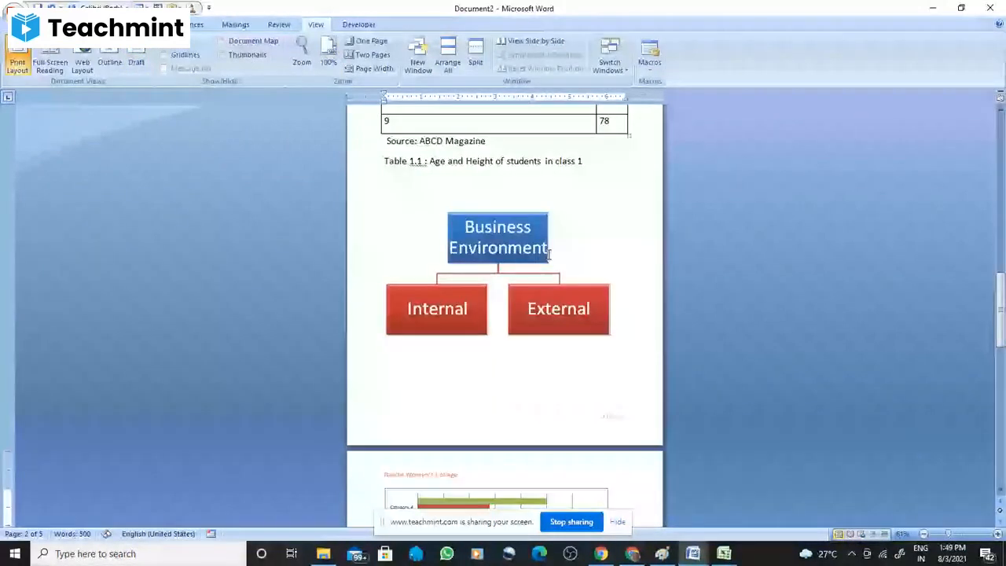
scroll(542, 255, "down", 8)
scroll(528, 259, "down", 1)
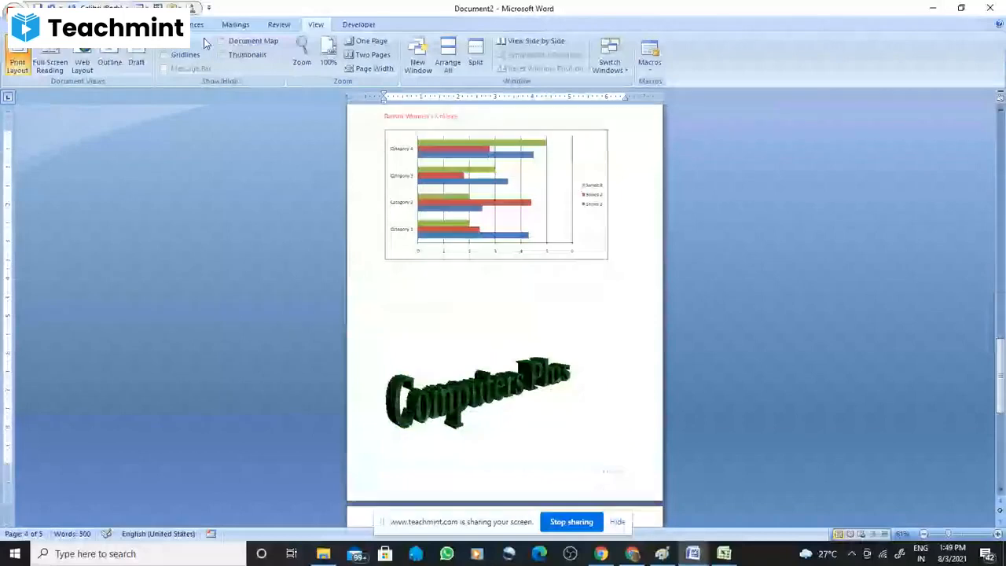
Change the page orientation to Landscape and review how the chart, WordArt and shape are laid out
left_click(133, 25)
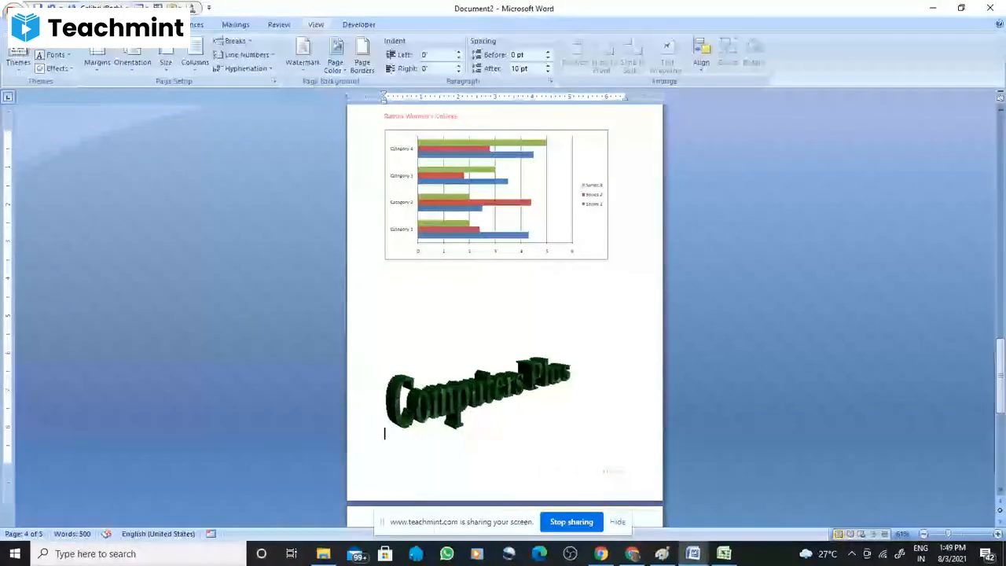
left_click(132, 60)
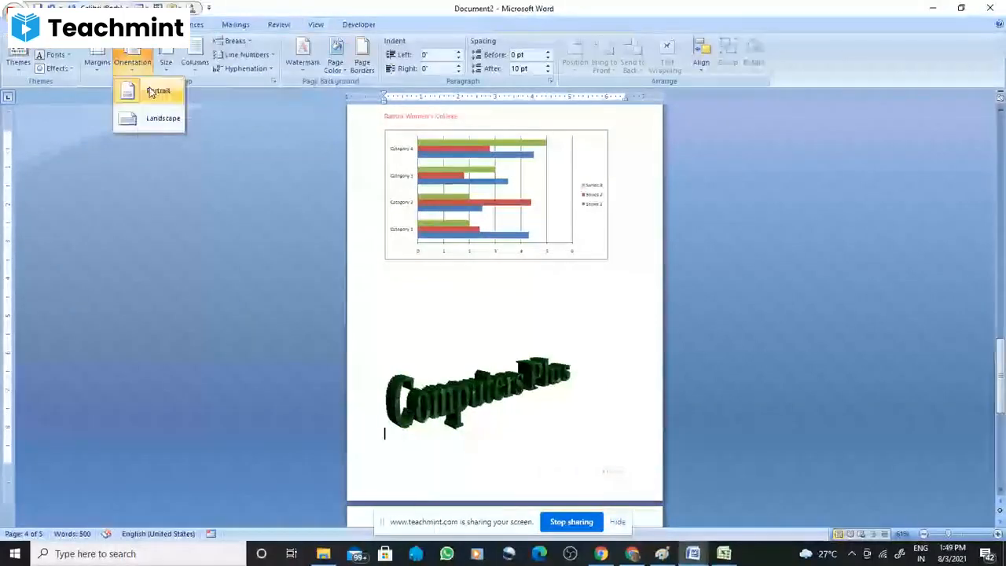
left_click(151, 92)
left_click(132, 60)
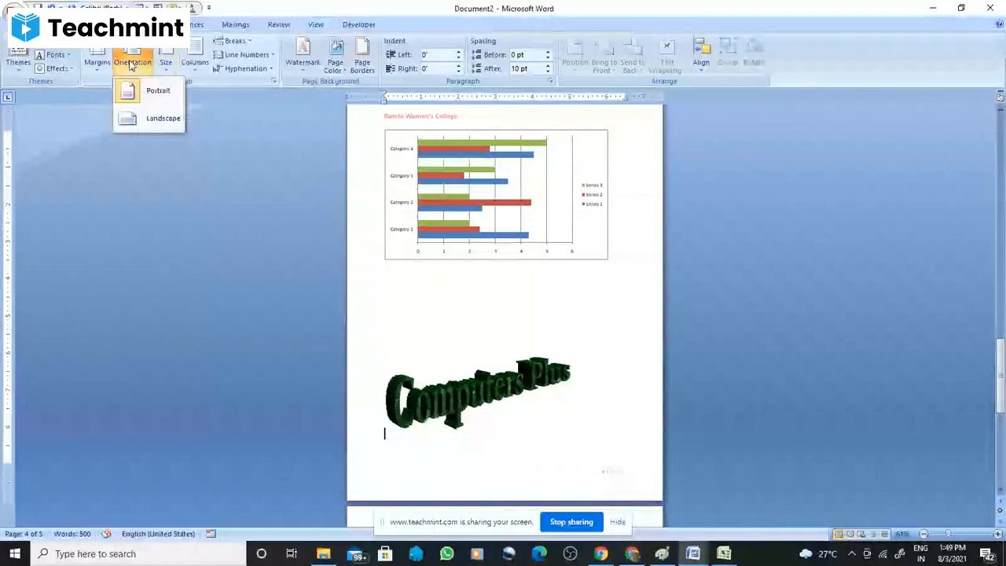
left_click(163, 118)
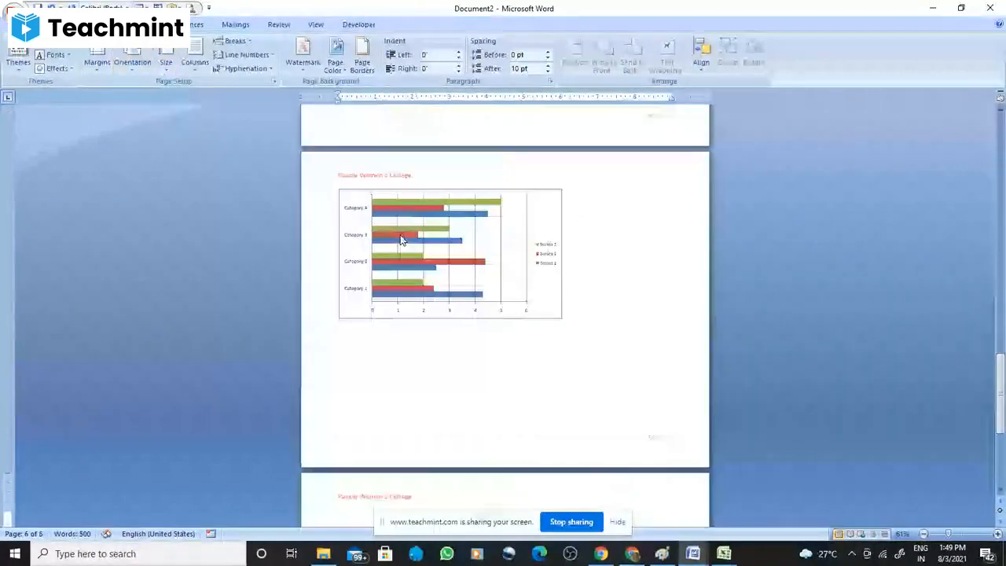
scroll(487, 429, "down", 1)
scroll(451, 358, "down", 2)
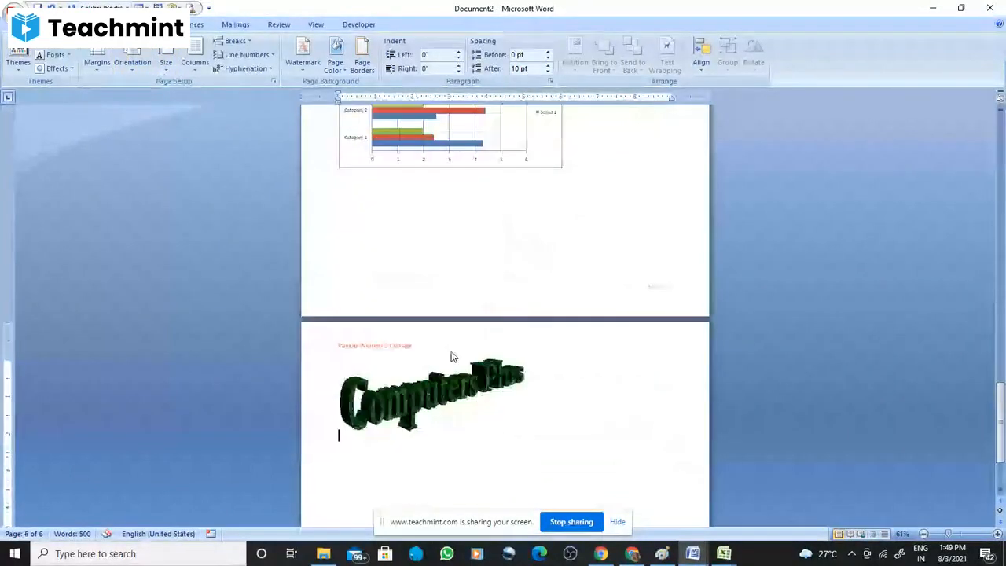
scroll(452, 357, "down", 2)
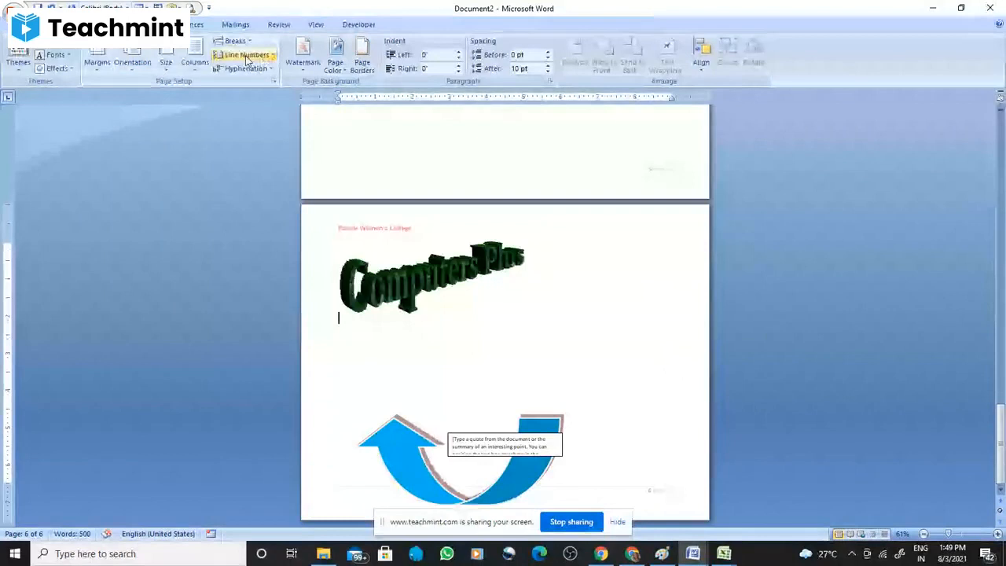
Set up a custom text watermark reading "Semester III"
left_click(303, 53)
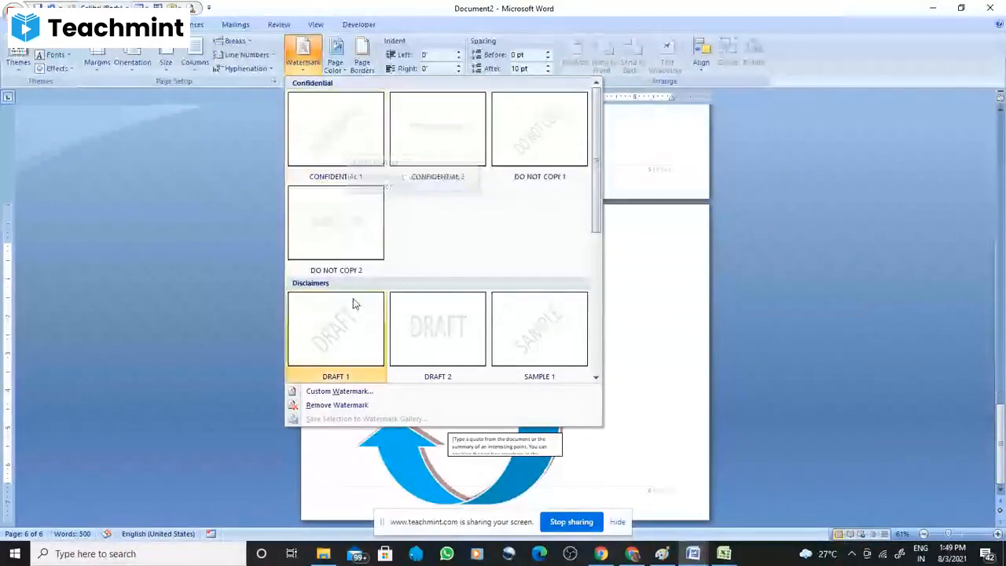
left_click(339, 391)
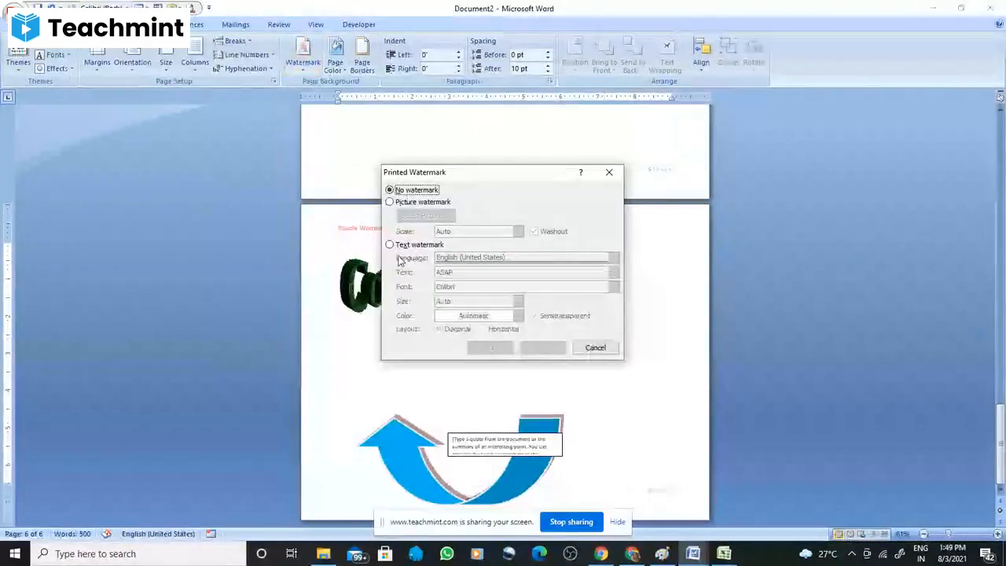
left_click(390, 245)
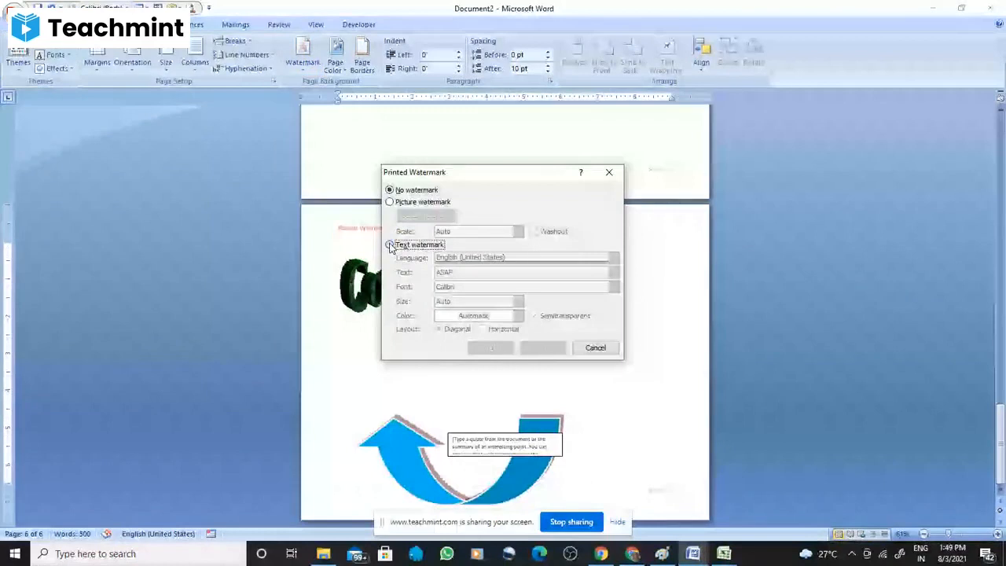
left_click(466, 272)
key("BackSpace")
key("BackSpace")
key("BackSpace")
key("BackSpace")
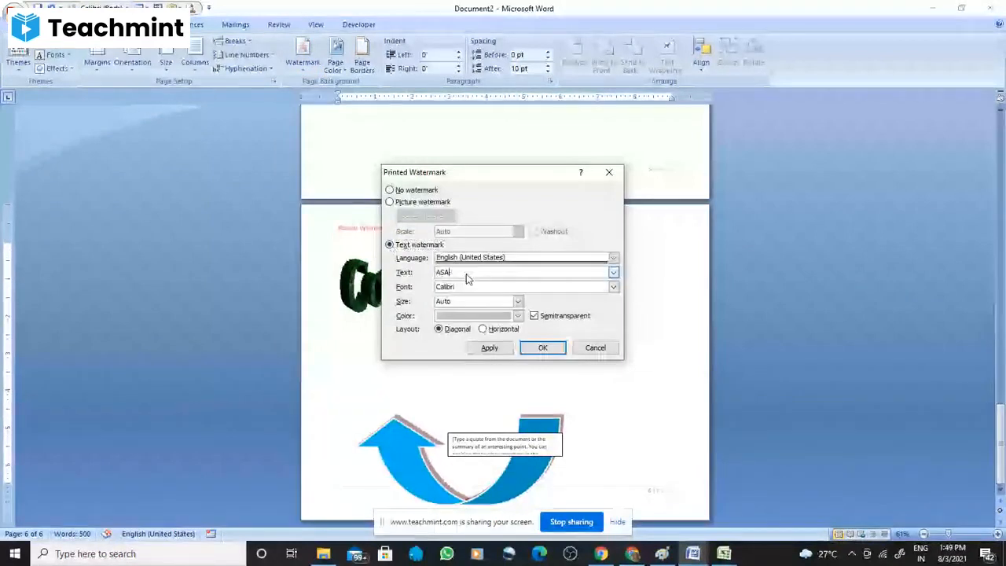
type("Se")
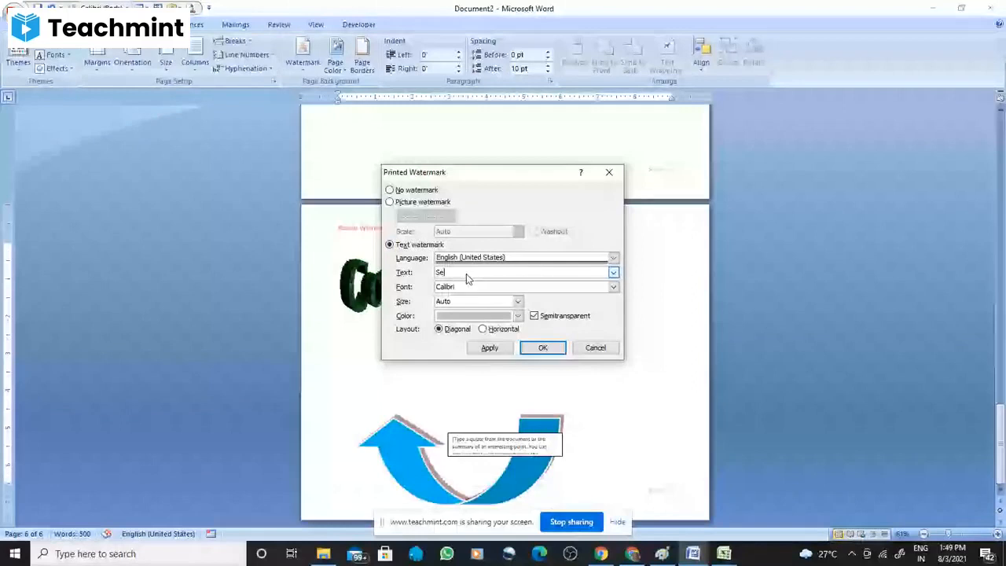
type("mester 2II")
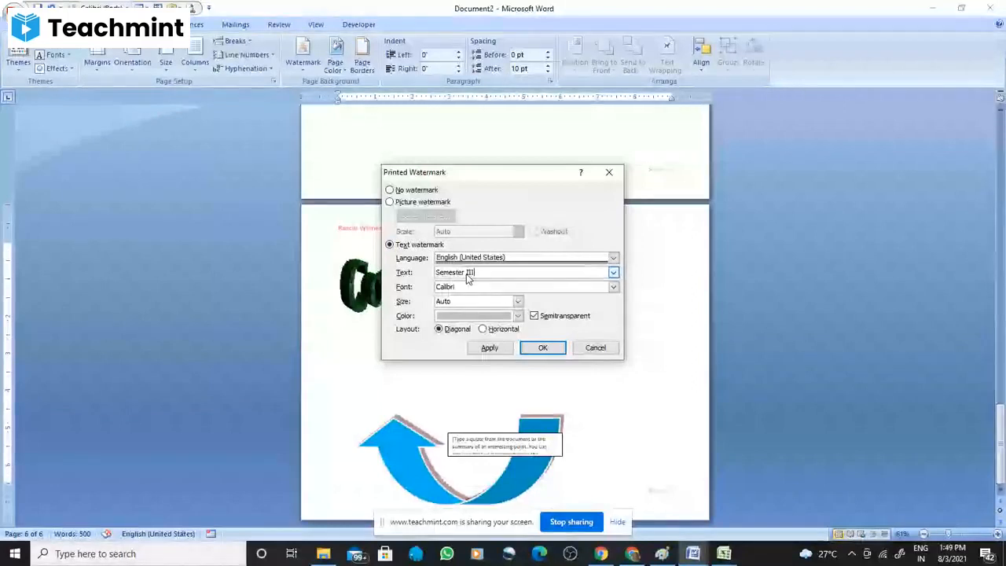
Set the watermark font to Chaparral Pro and apply the watermark to the document
left_click(613, 287)
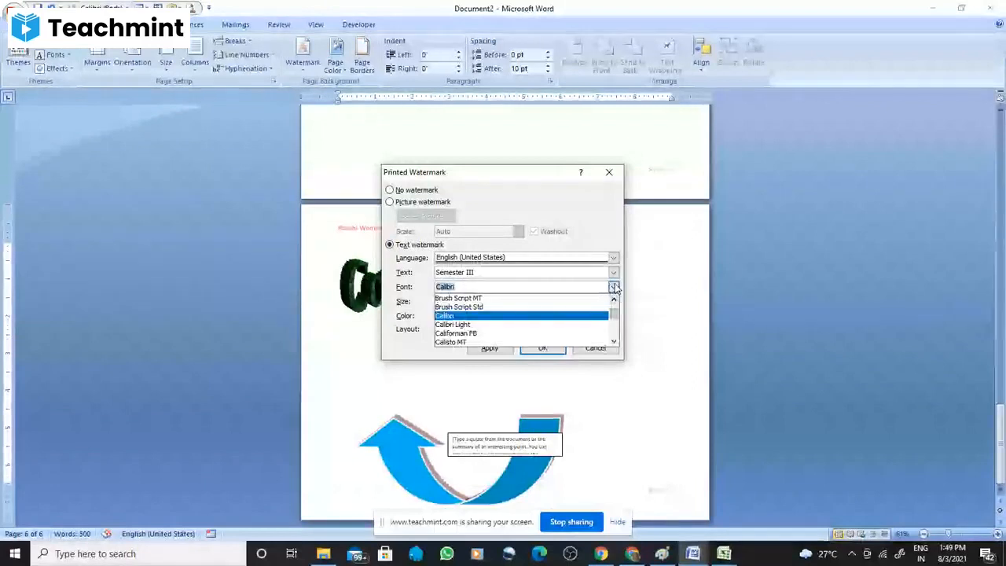
left_click(613, 288)
left_click(613, 287)
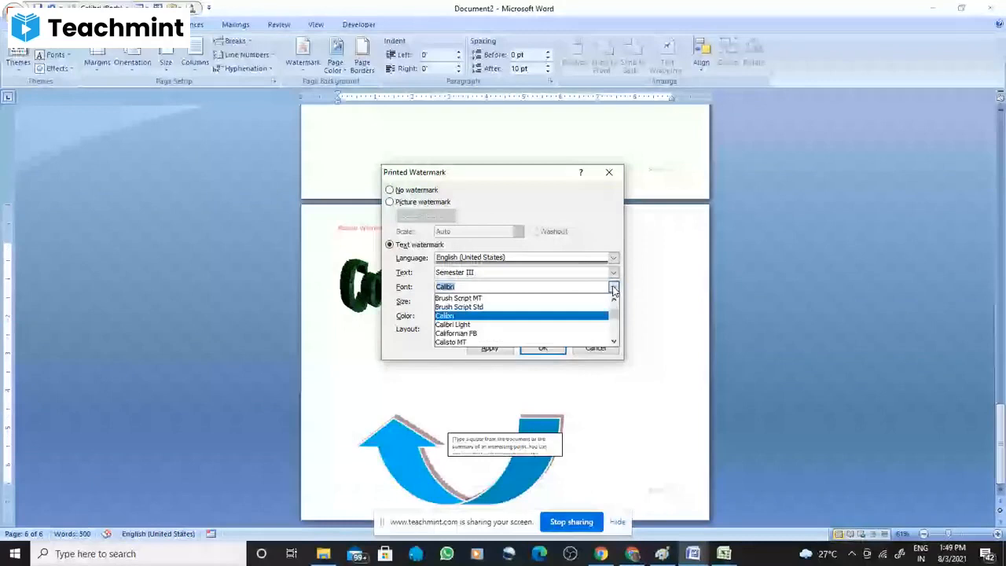
scroll(474, 324, "down", 4)
left_click(474, 324)
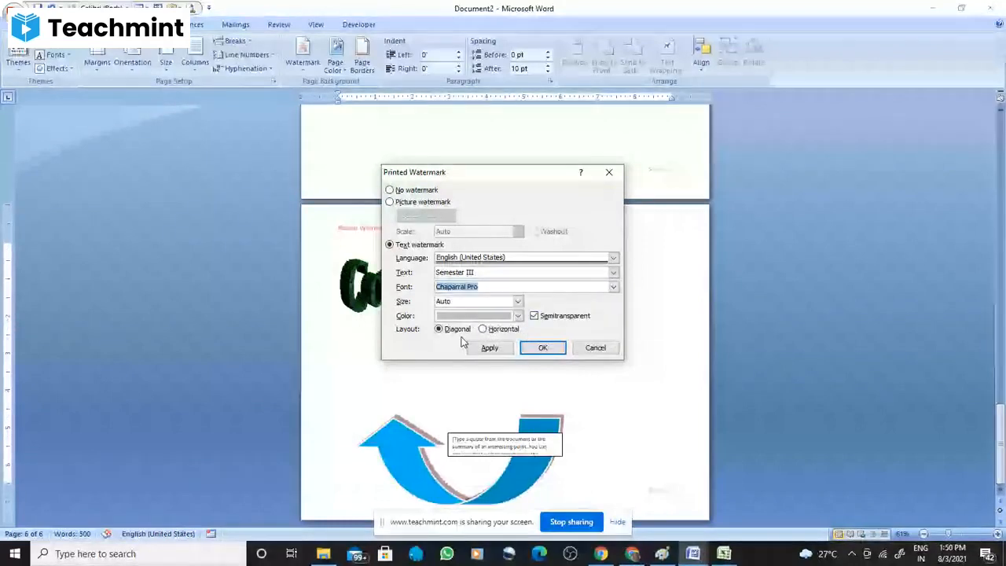
left_click(489, 347)
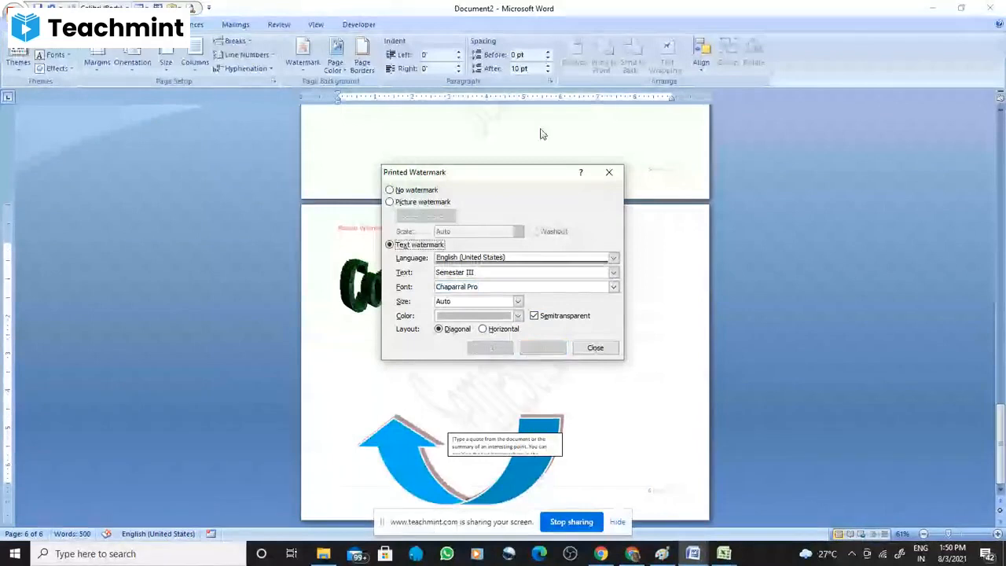
Apply the watermark in the Adobe Caslon Pro font with red color, and close the watermark settings
left_click_drag(535, 174, 271, 180)
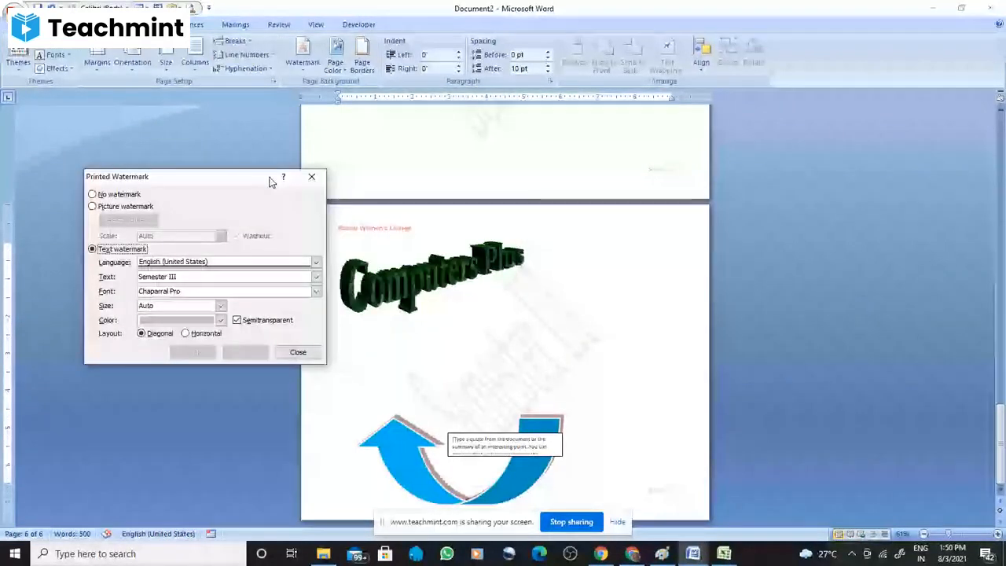
left_click(315, 290)
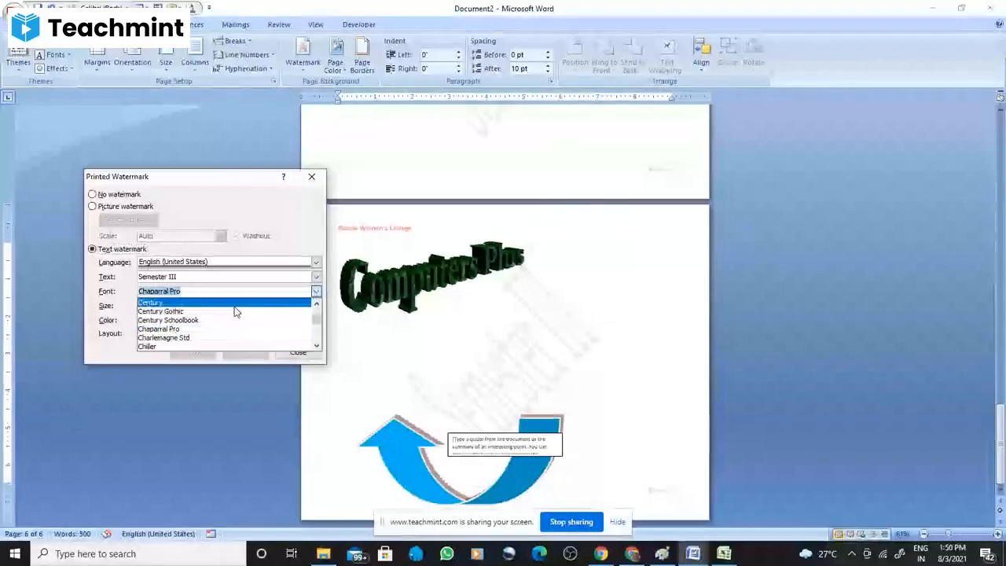
left_click_drag(319, 321, 316, 306)
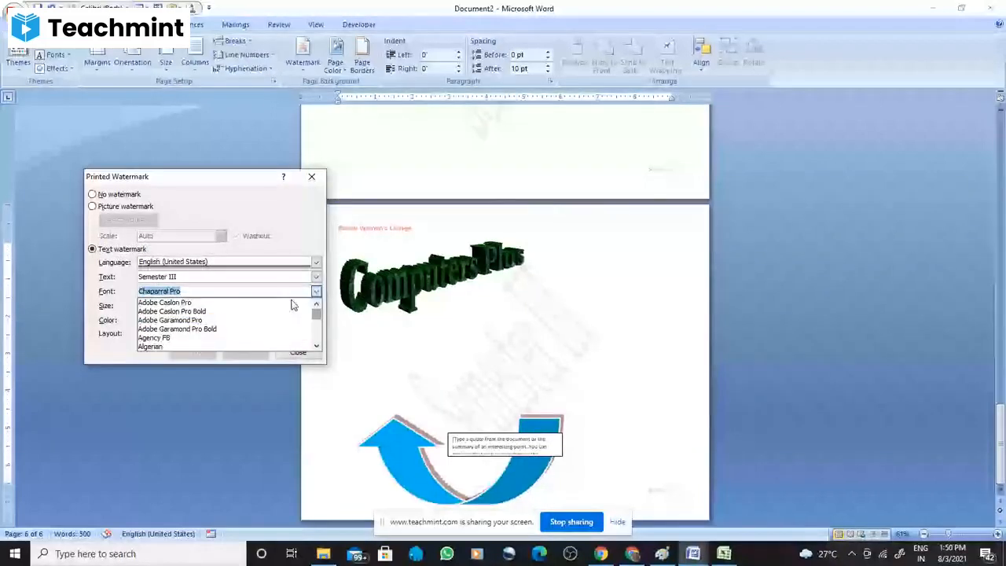
left_click(293, 303)
left_click(220, 319)
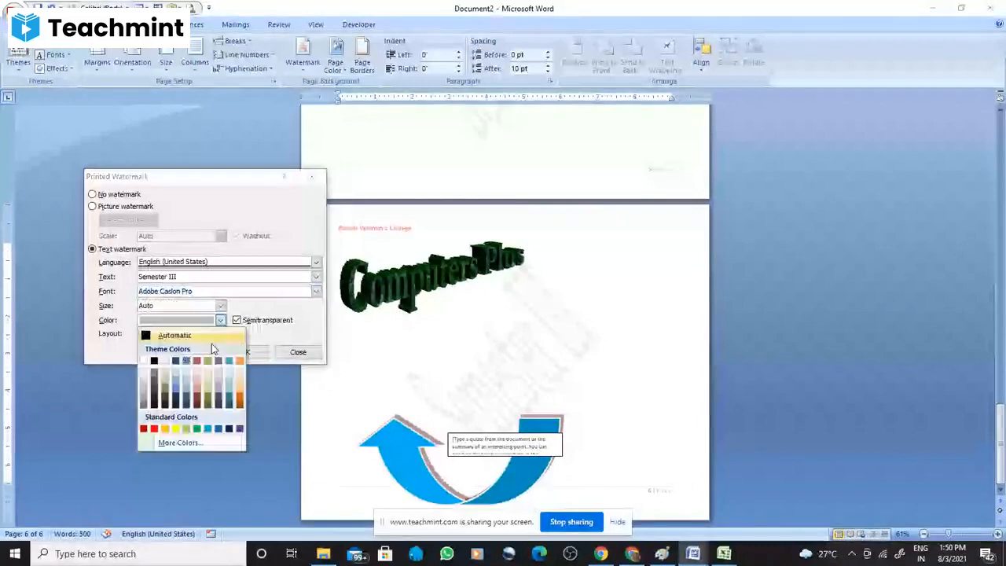
left_click(153, 428)
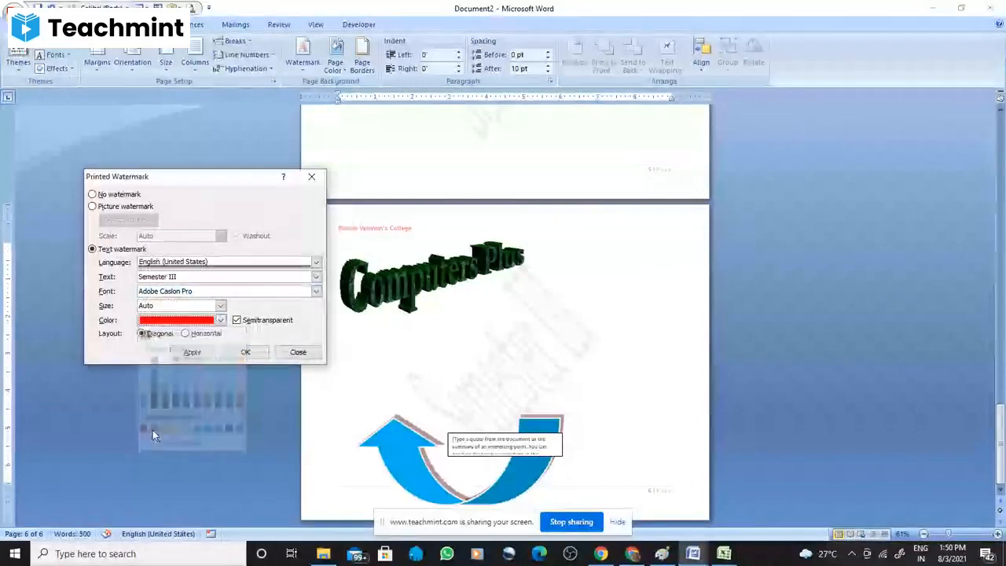
left_click(192, 352)
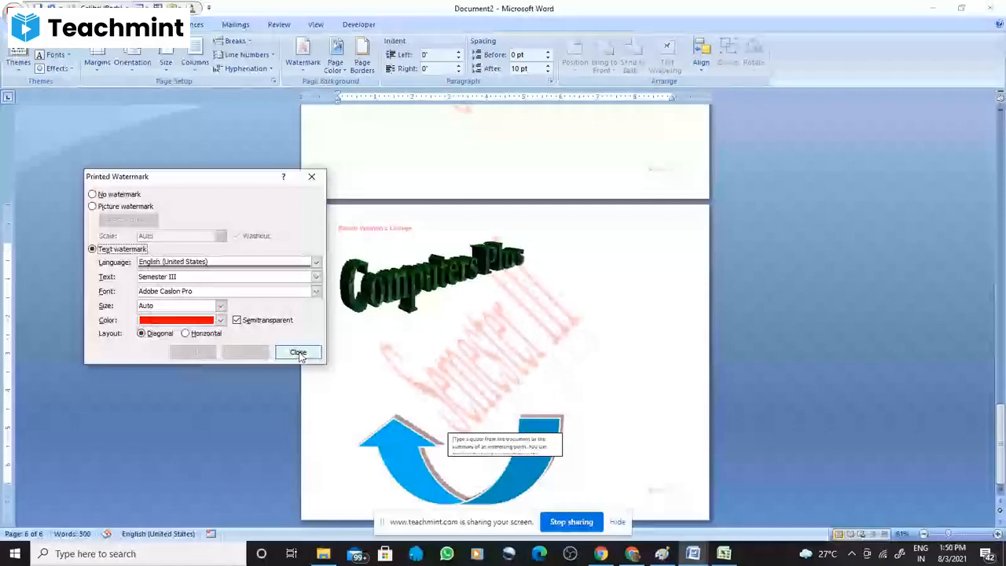
left_click(298, 353)
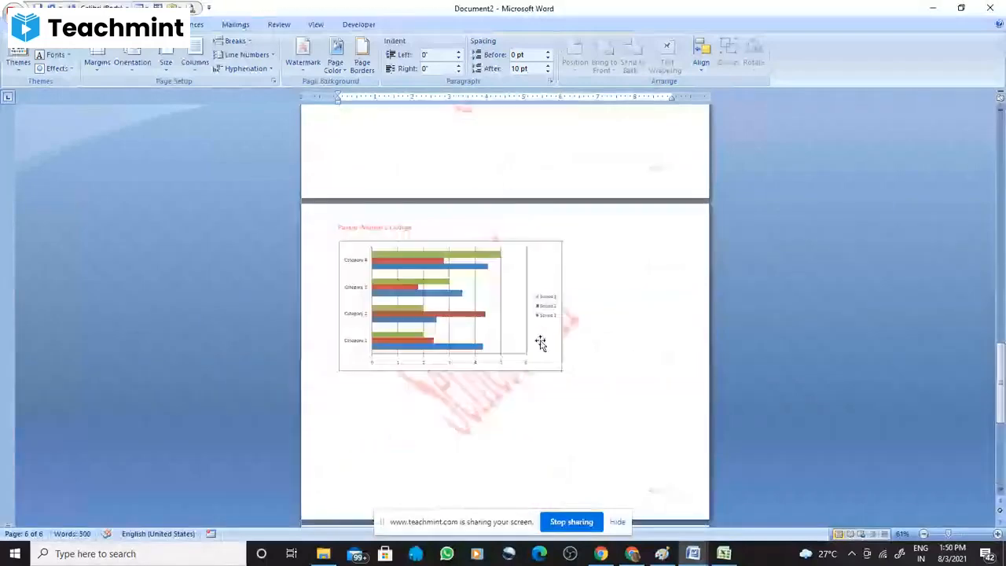
Check the watermark on the pages up to the first one and restore the Portrait orientation
scroll(541, 343, "up", 3)
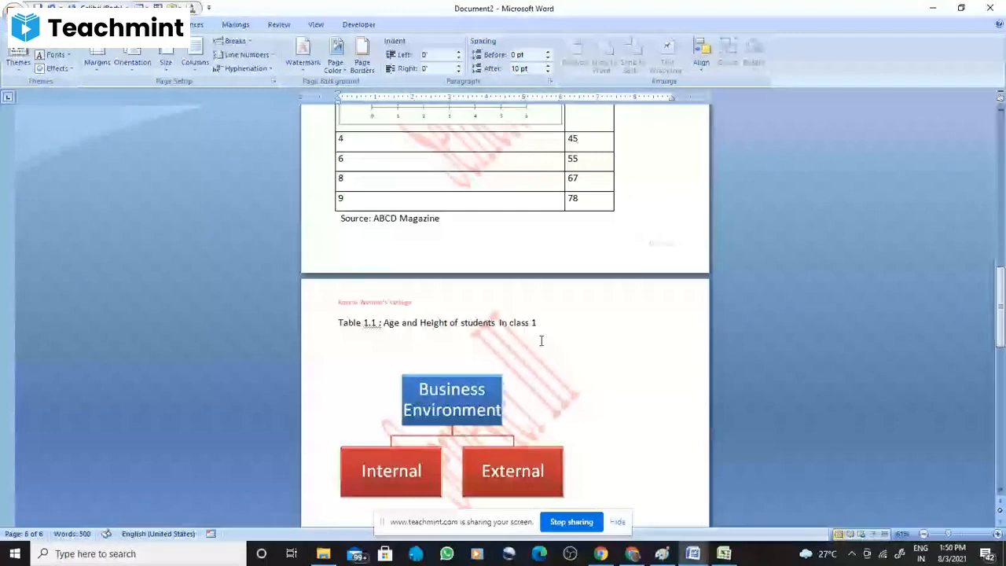
scroll(541, 341, "up", 10)
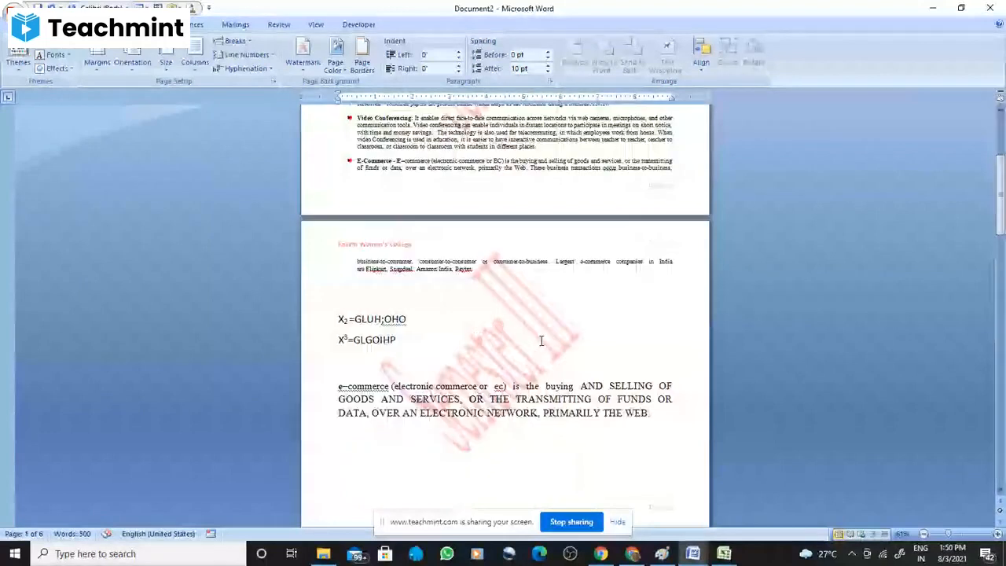
scroll(540, 340, "up", 5)
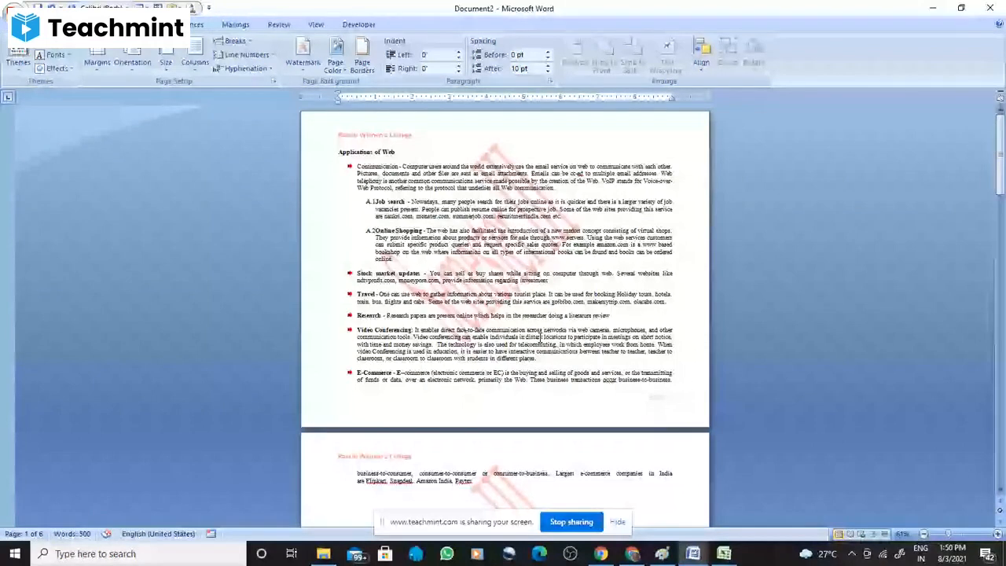
key("ctrl+z")
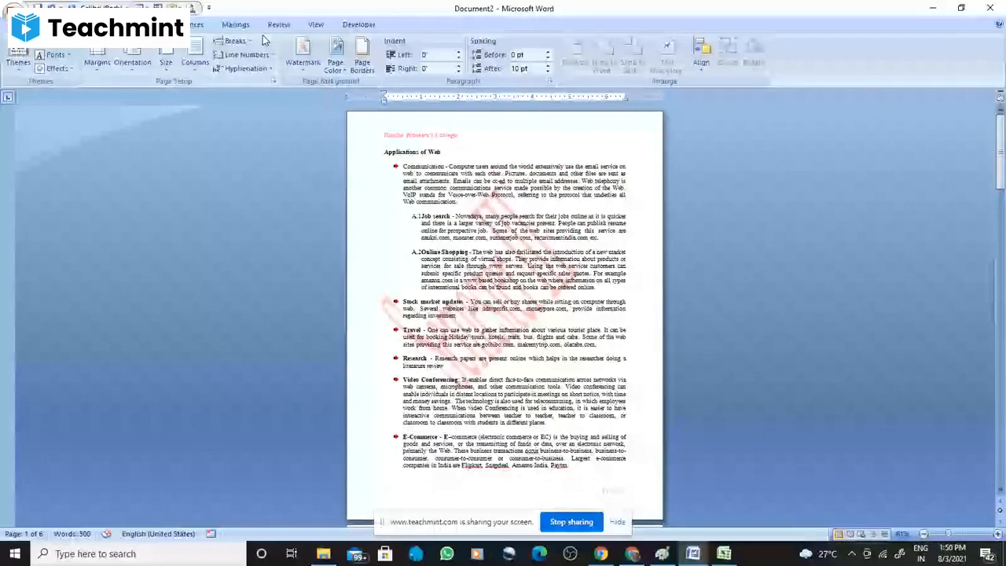
Set the document zoom to 100%
left_click(315, 24)
left_click(329, 54)
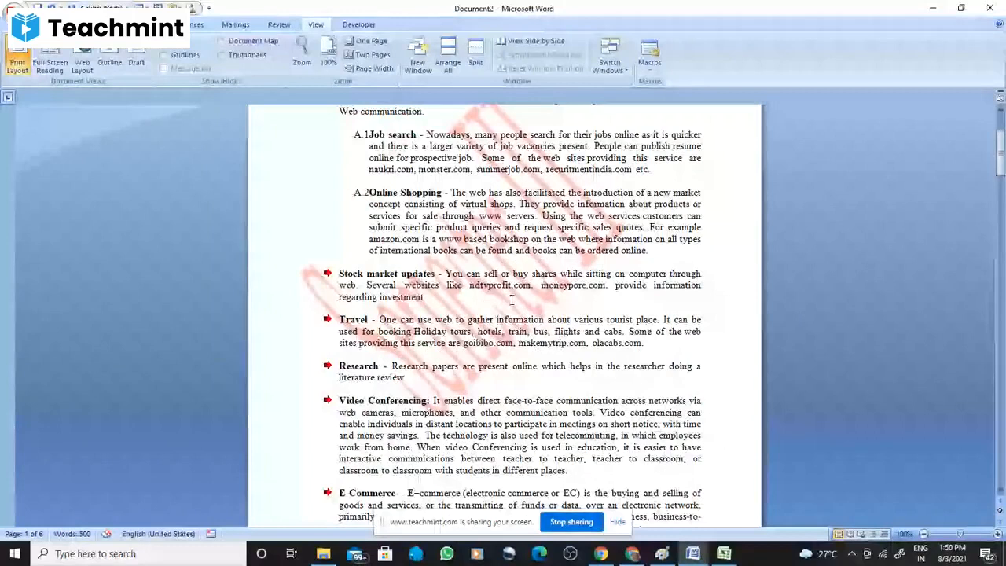
scroll(512, 299, "up", 3)
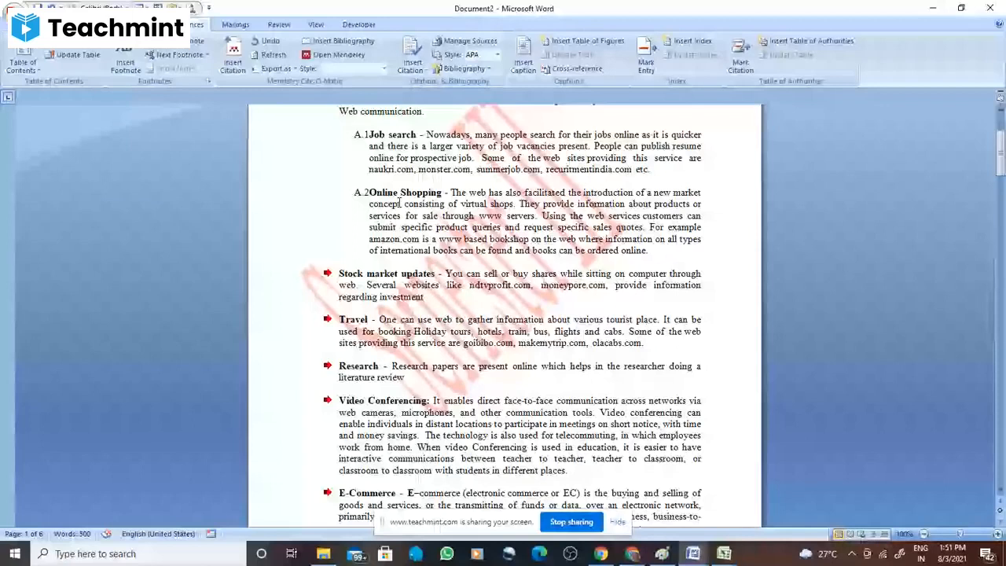
Review the font settings of the Online Shopping paragraph without changing them, and increase the paragraph's line spacing
triple_click(399, 203)
right_click(559, 232)
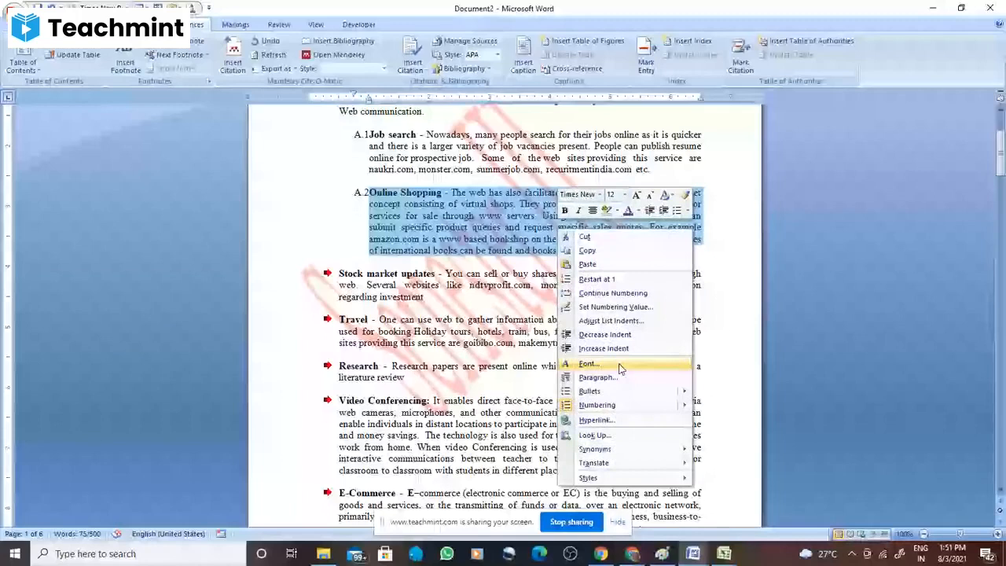
left_click(620, 369)
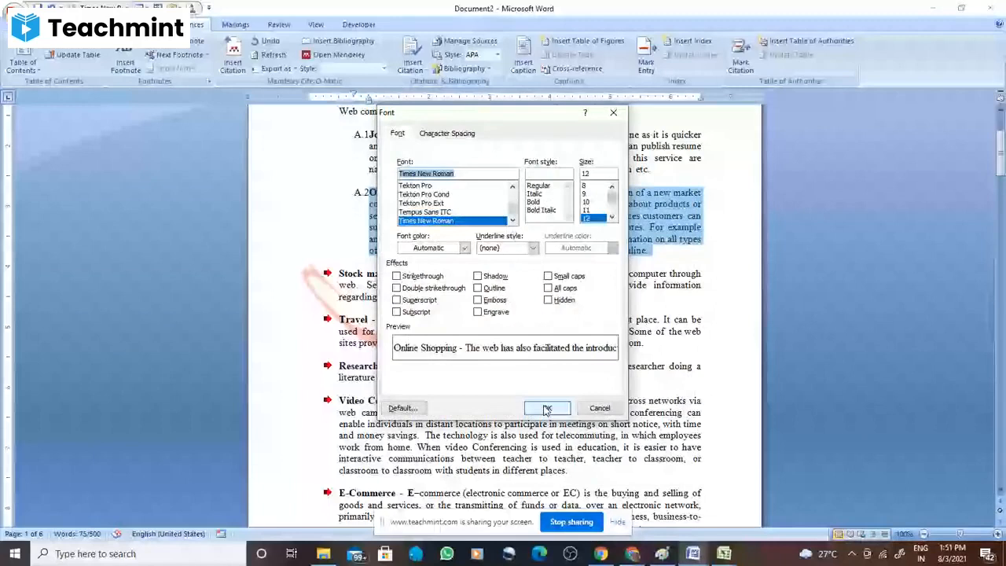
left_click(547, 408)
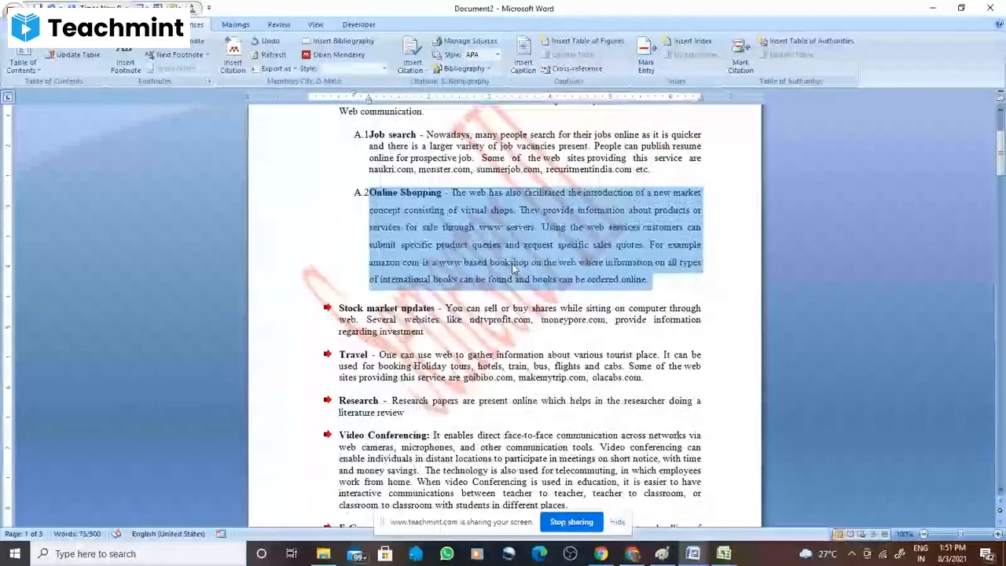
left_click(514, 262)
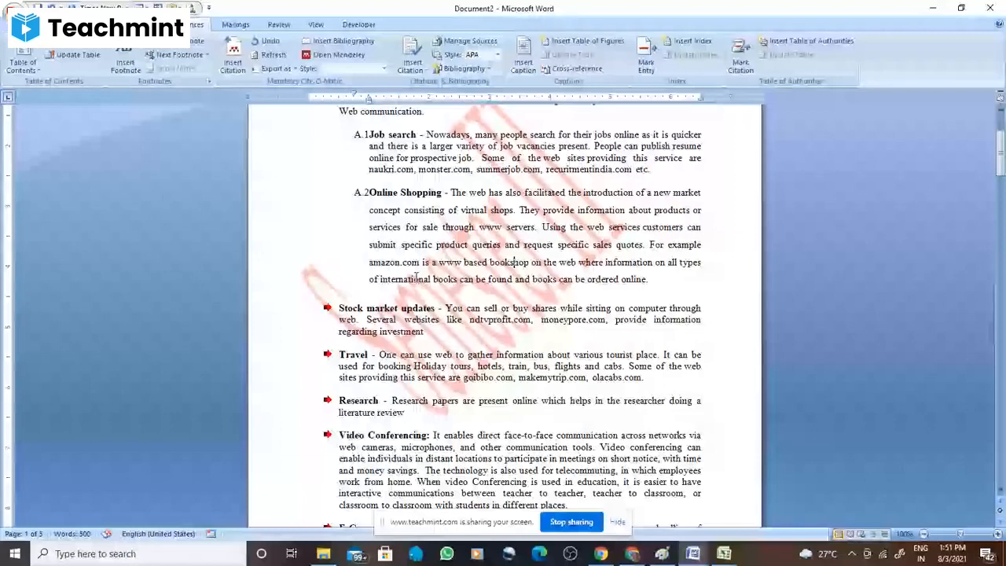
Run the spelling and grammar check, ignoring the flags on "occur", Flipkart, Snapdeal, Paytm, "OHO" and "ec" once each
left_click(278, 25)
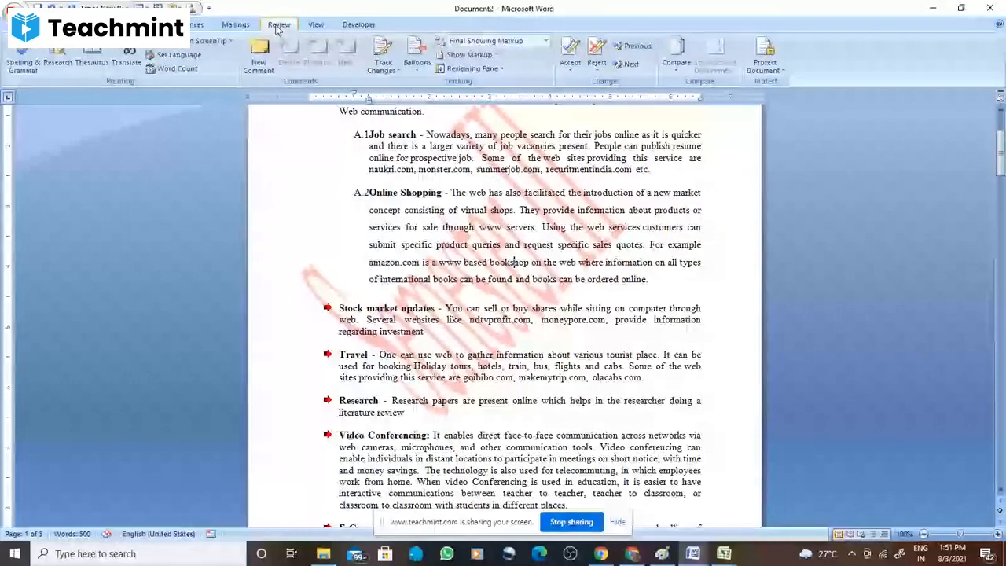
key("F7")
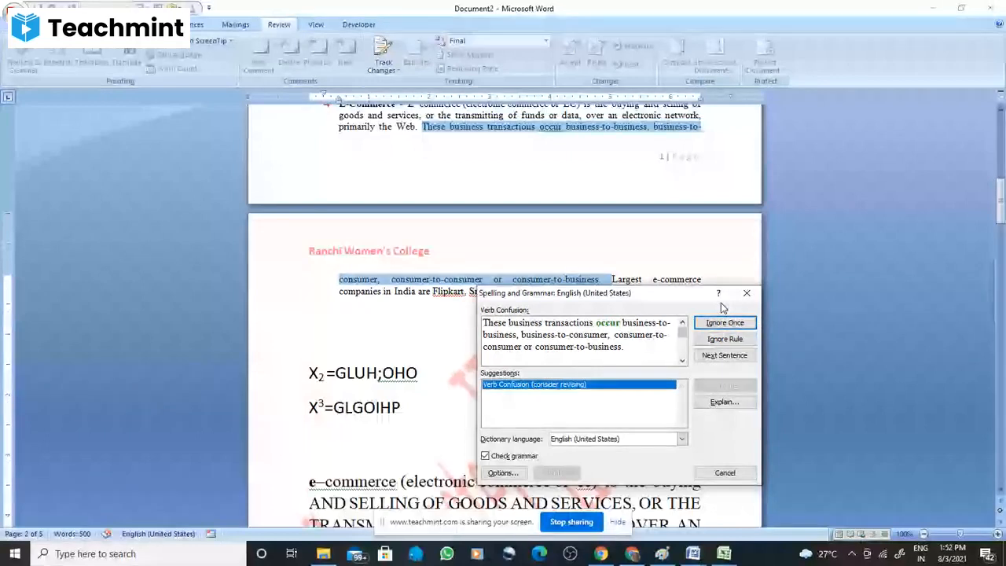
left_click(745, 327)
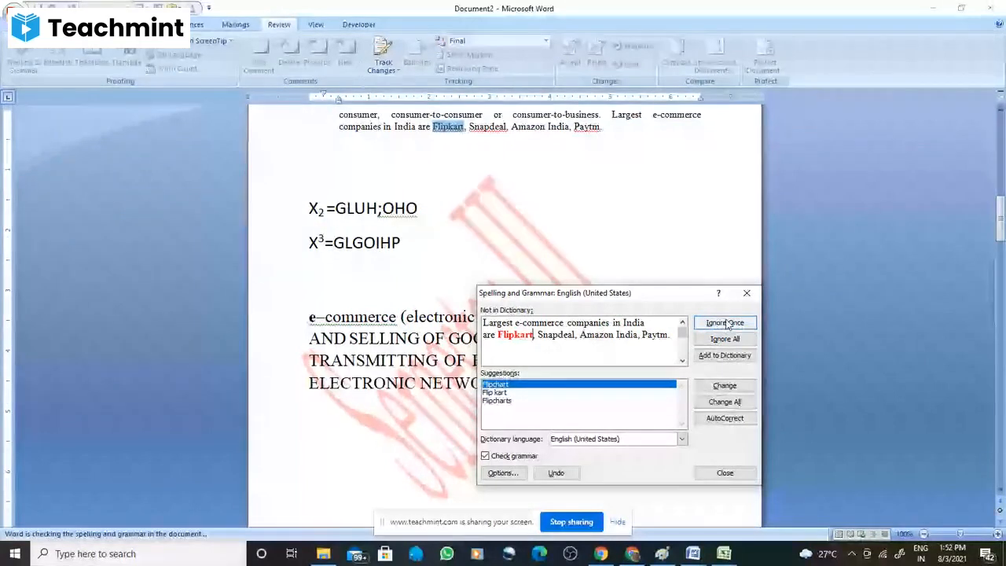
left_click(727, 326)
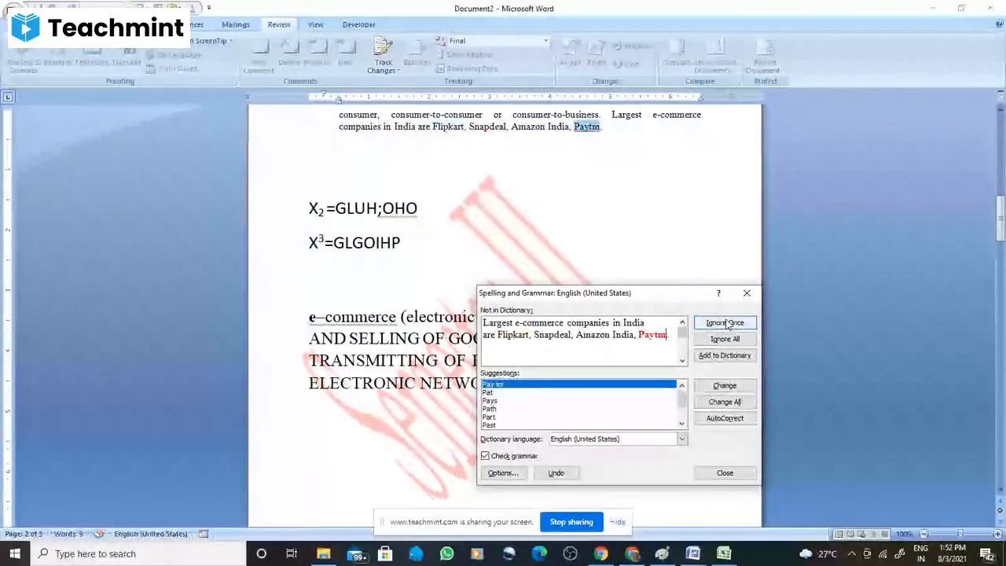
left_click(728, 325)
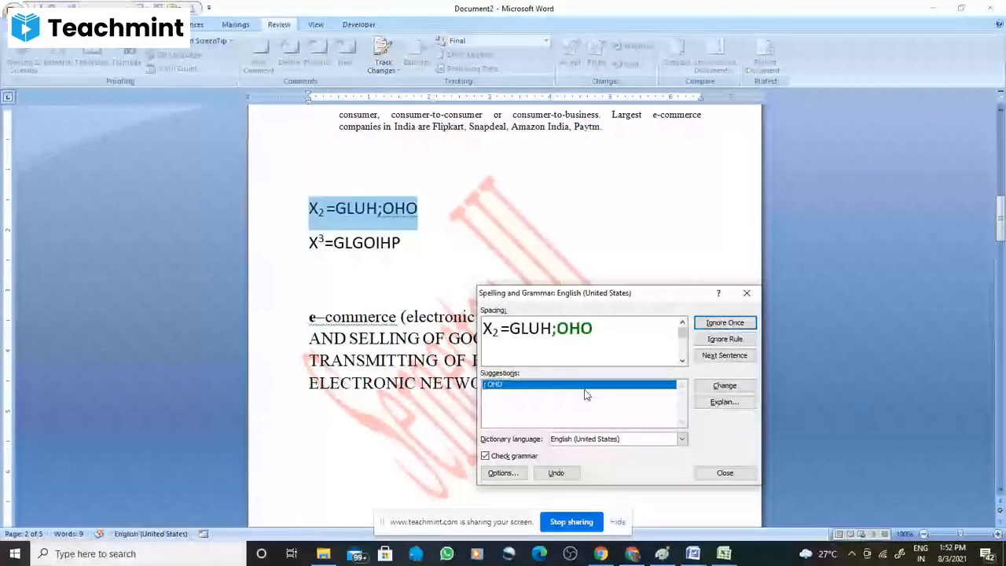
left_click(714, 325)
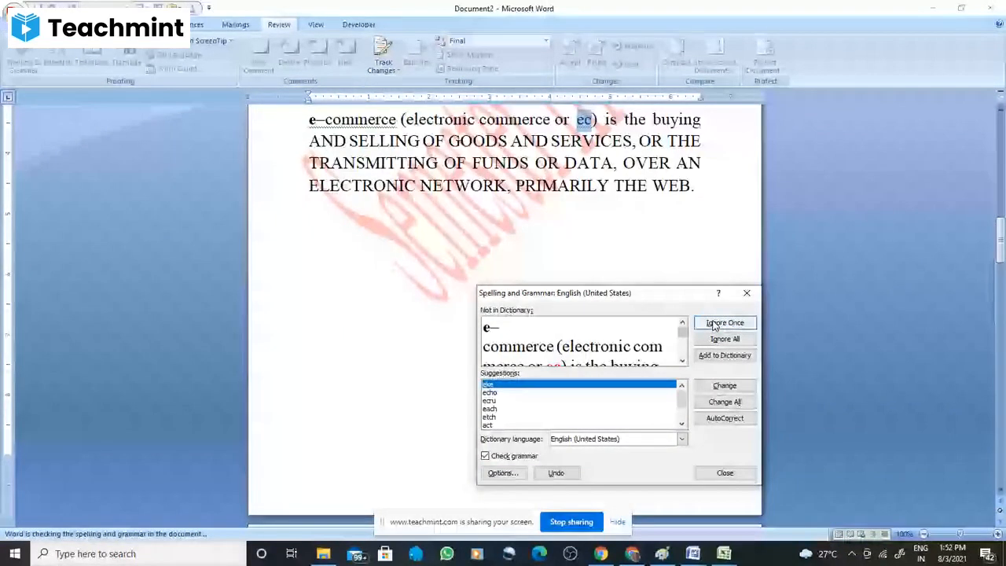
left_click(715, 324)
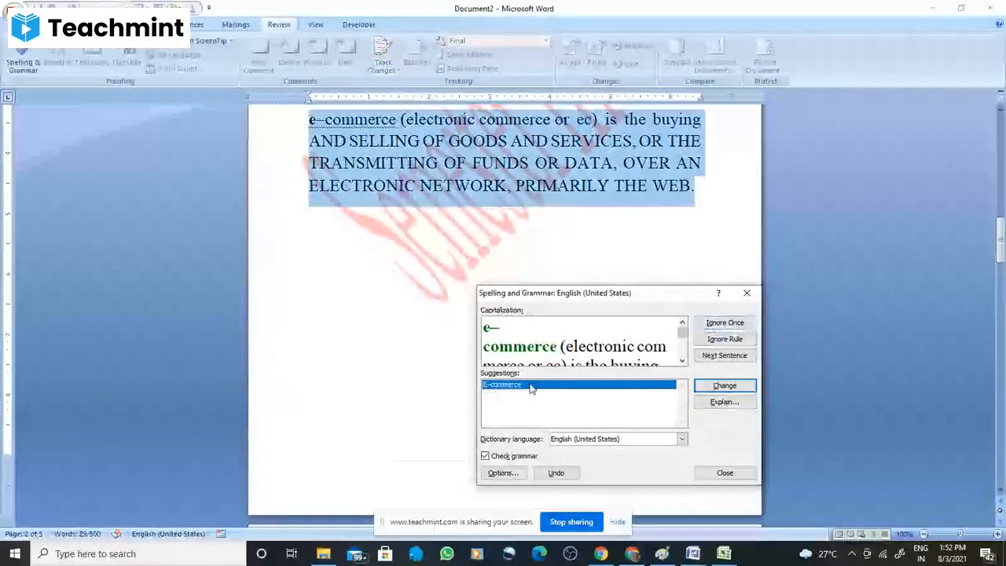
Accept the corrections "E–commerce" and "and PRIMARILY", ignore the remaining flags including the extra-space rule for "Table 1.1", and finish the check
left_click(706, 388)
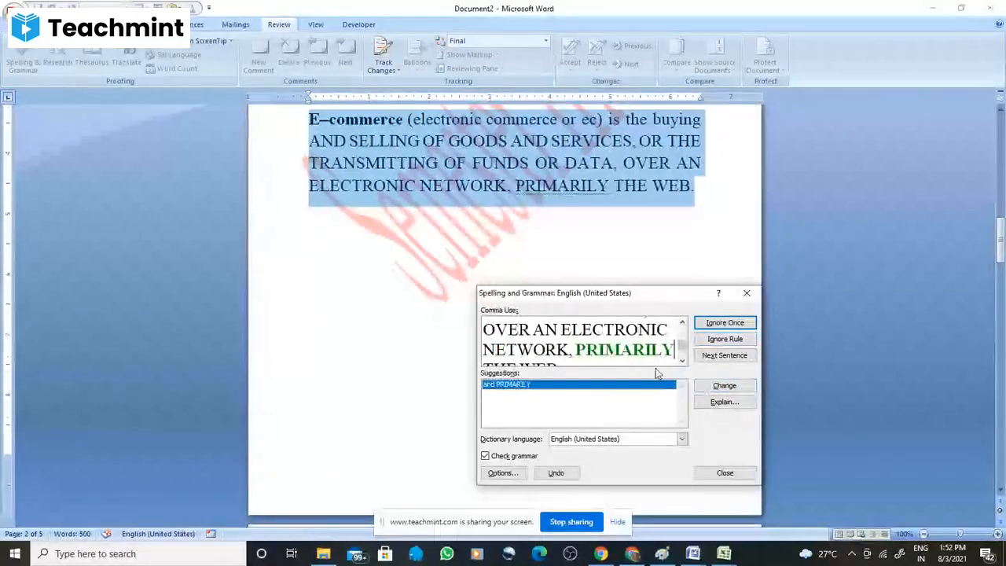
left_click(704, 391)
left_click(723, 322)
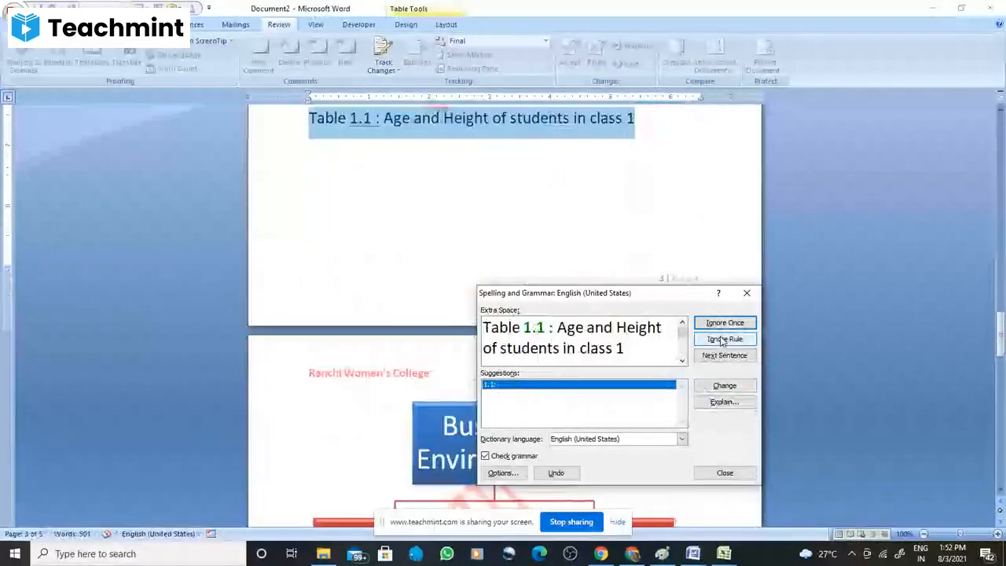
left_click(721, 339)
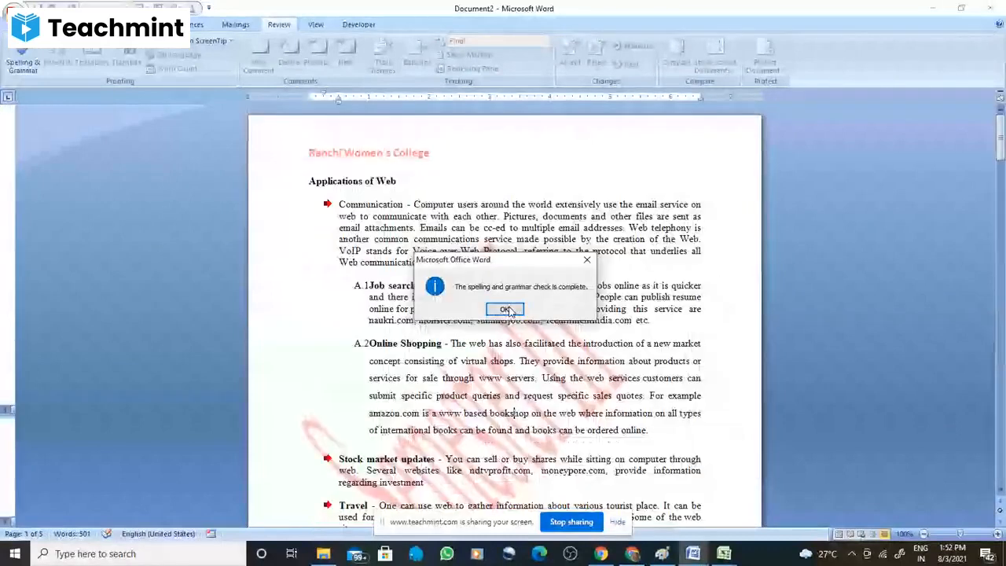
left_click(504, 309)
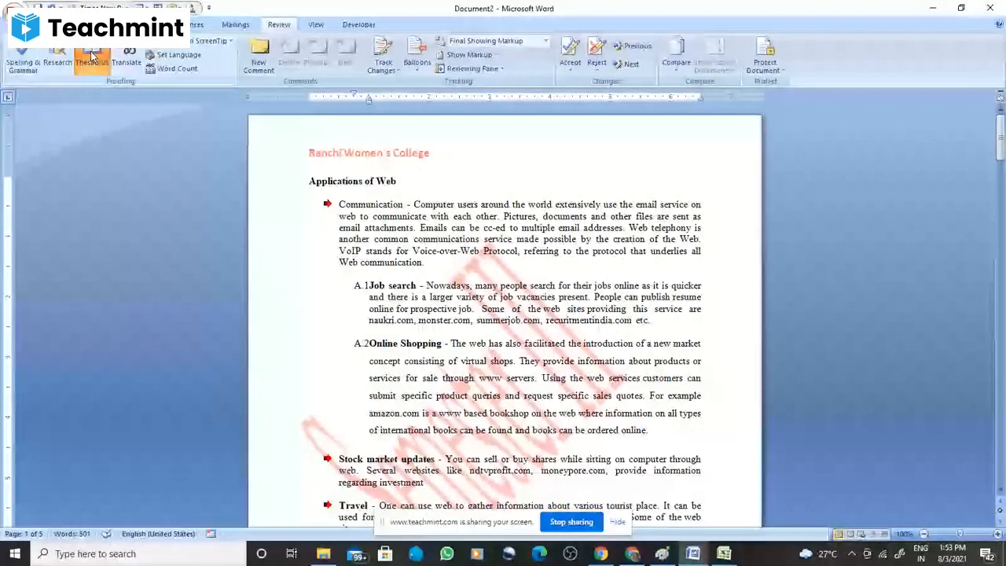
Look up "bookshop" in the thesaurus and view the document's word count statistics
left_click(92, 57)
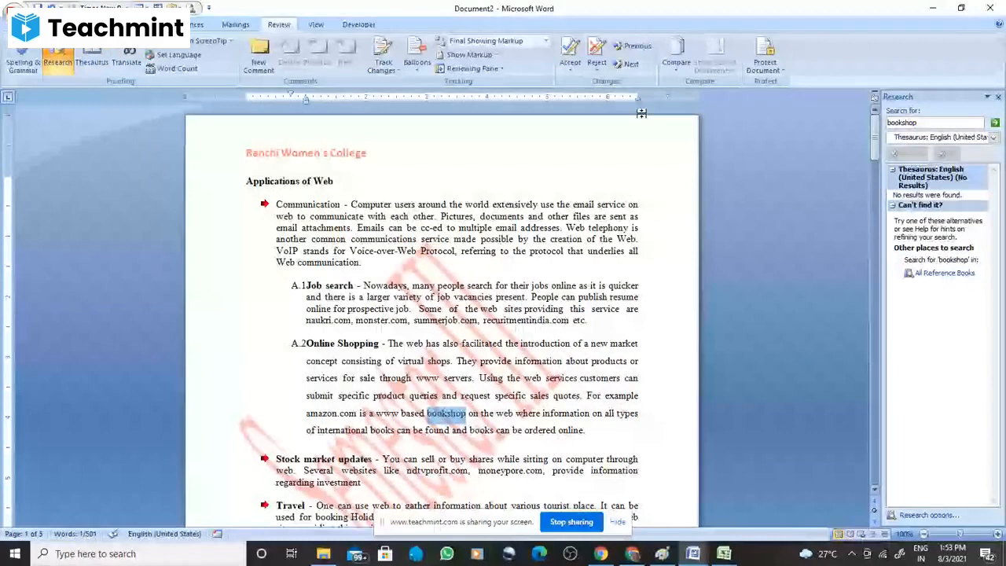
left_click(303, 228)
left_click(176, 69)
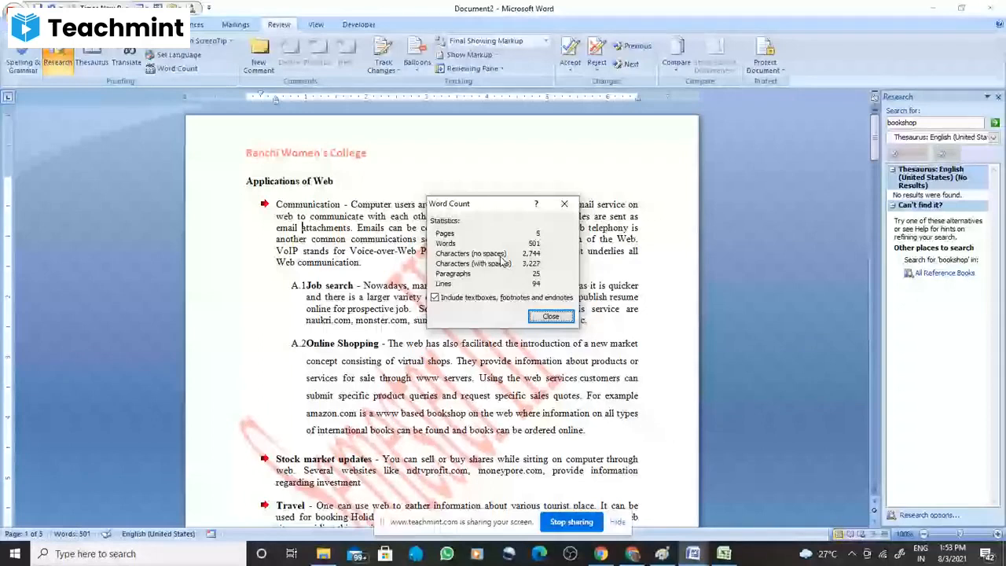
left_click(550, 317)
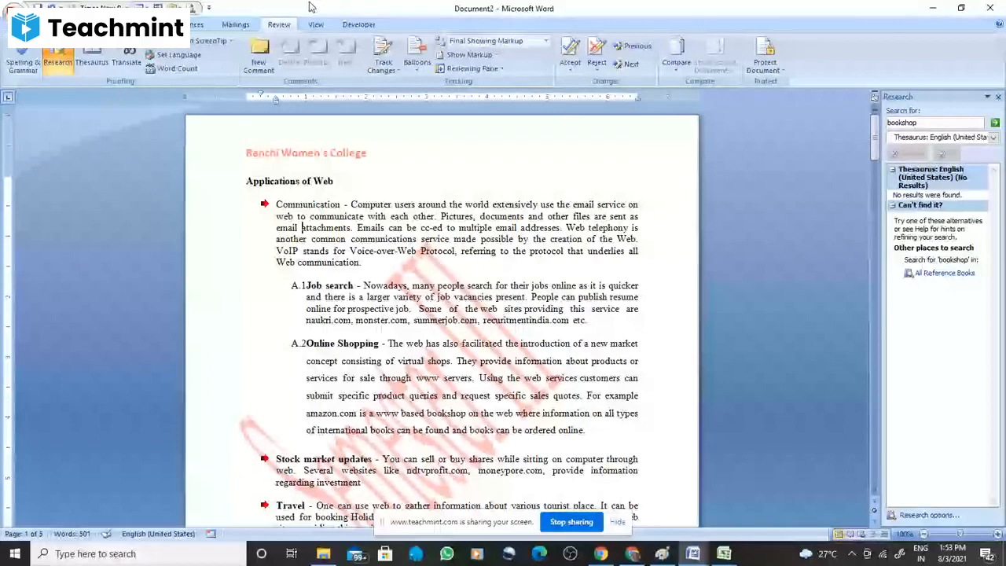
Start a mail merge for e-mail messages, and open the selection of an existing recipient list, cancelling without choosing a data source
left_click(235, 24)
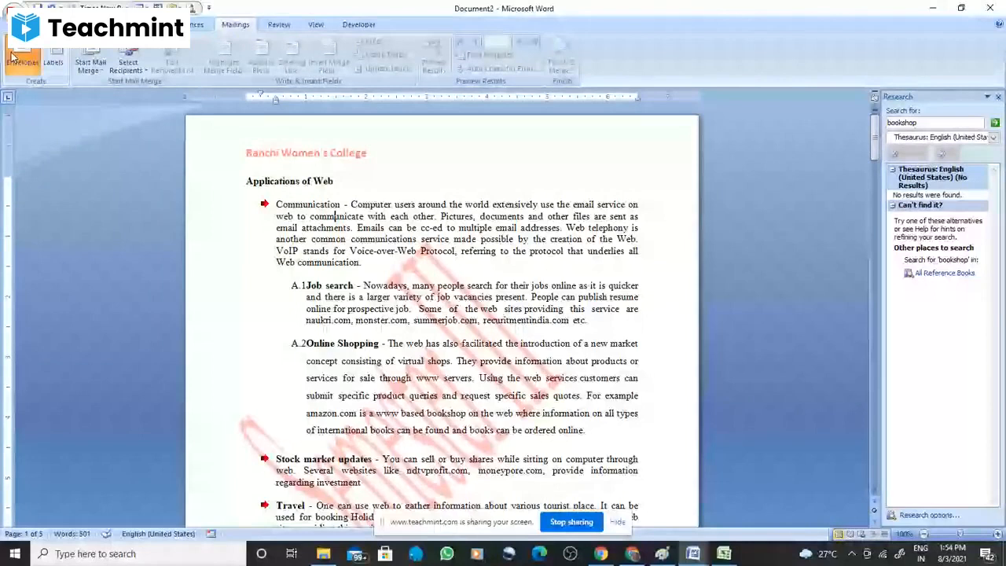
left_click(92, 63)
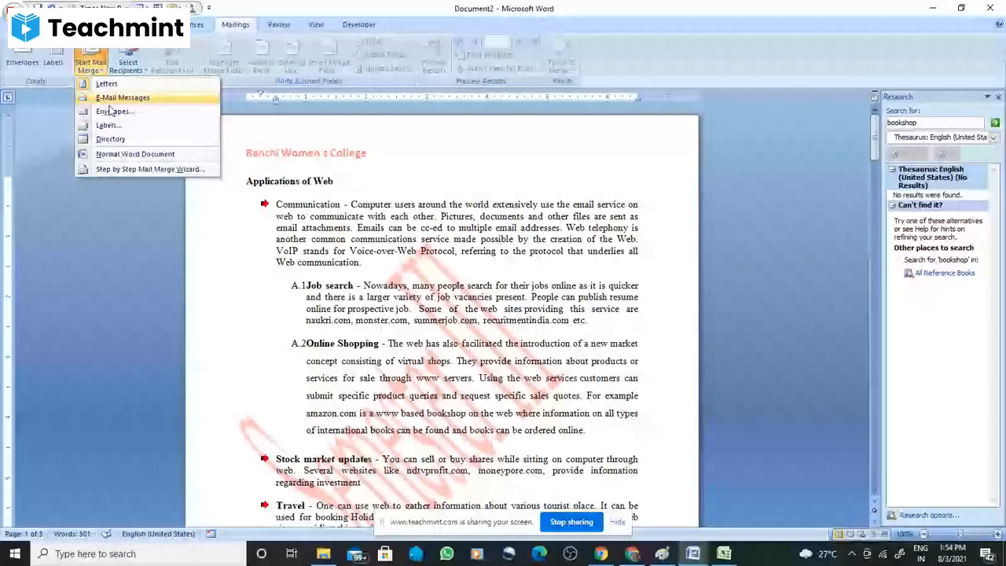
left_click(118, 97)
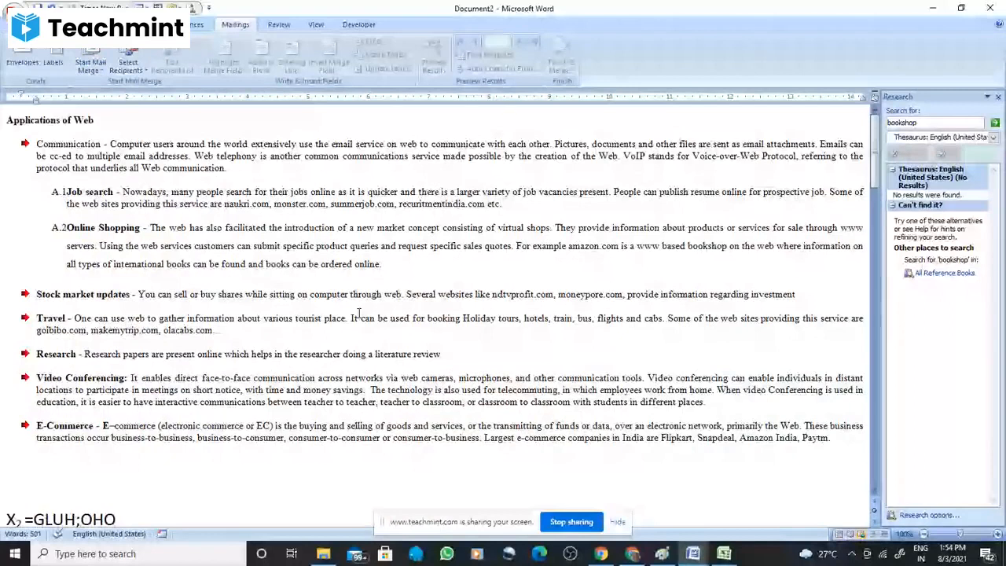
left_click(128, 66)
left_click(158, 96)
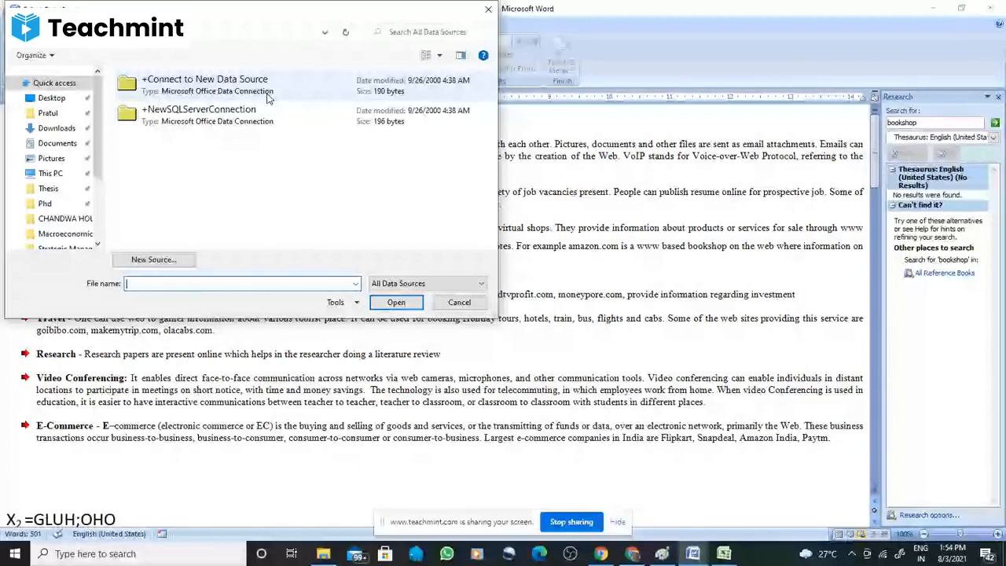
key("Escape")
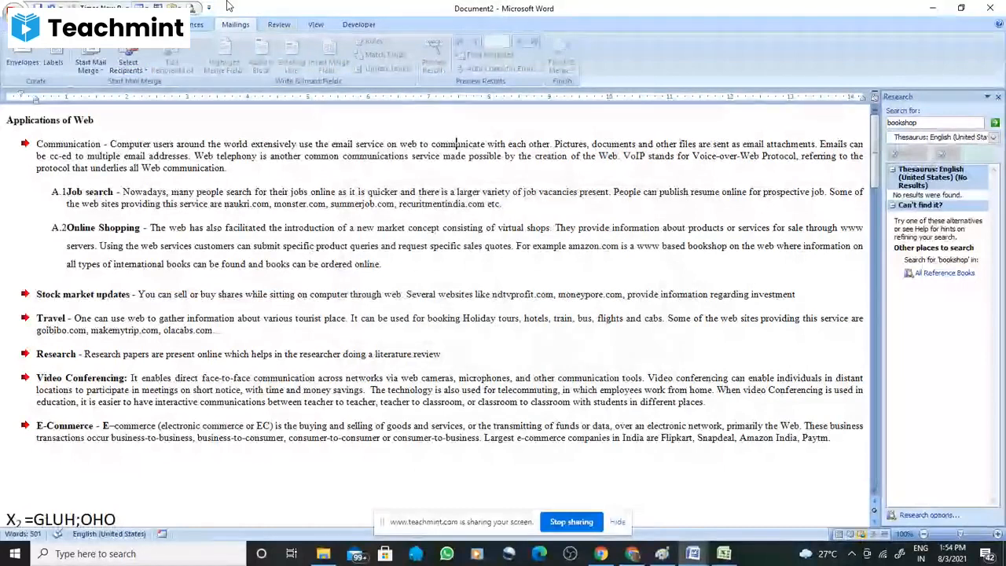
Look over the reference tools, return the document to Print Layout view and close the Research pane
left_click(181, 24)
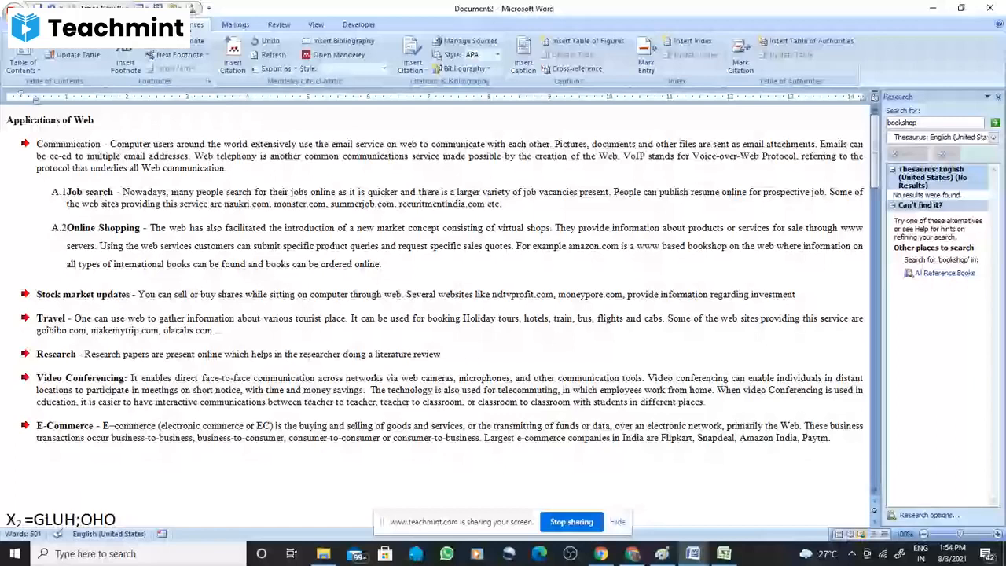
scroll(181, 255, "down", 2)
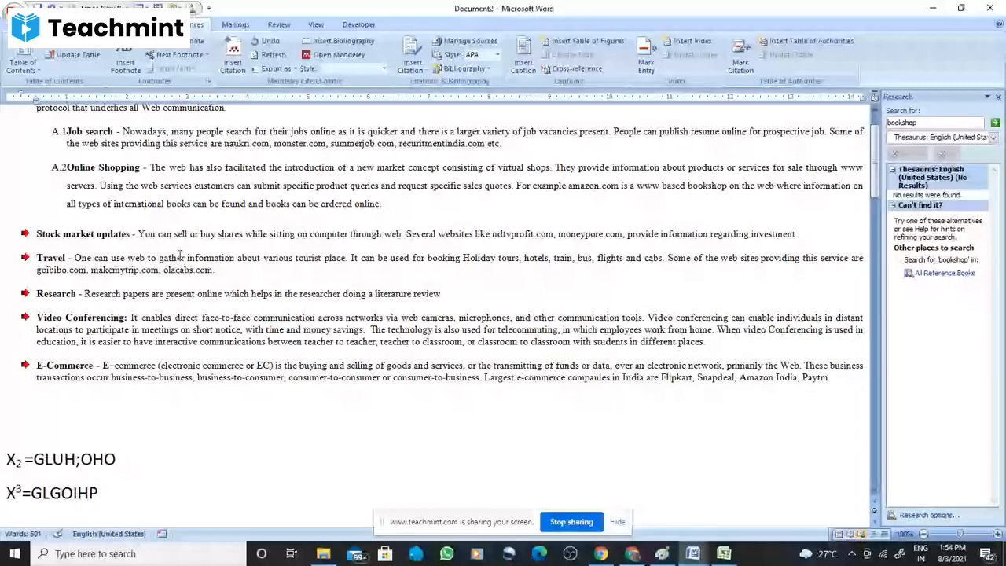
scroll(181, 256, "up", 2)
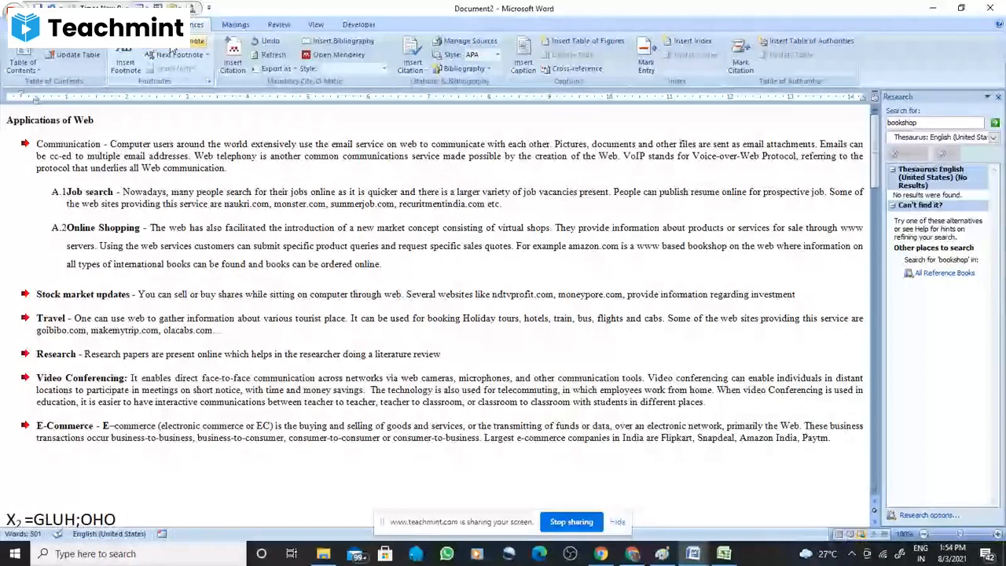
left_click(318, 25)
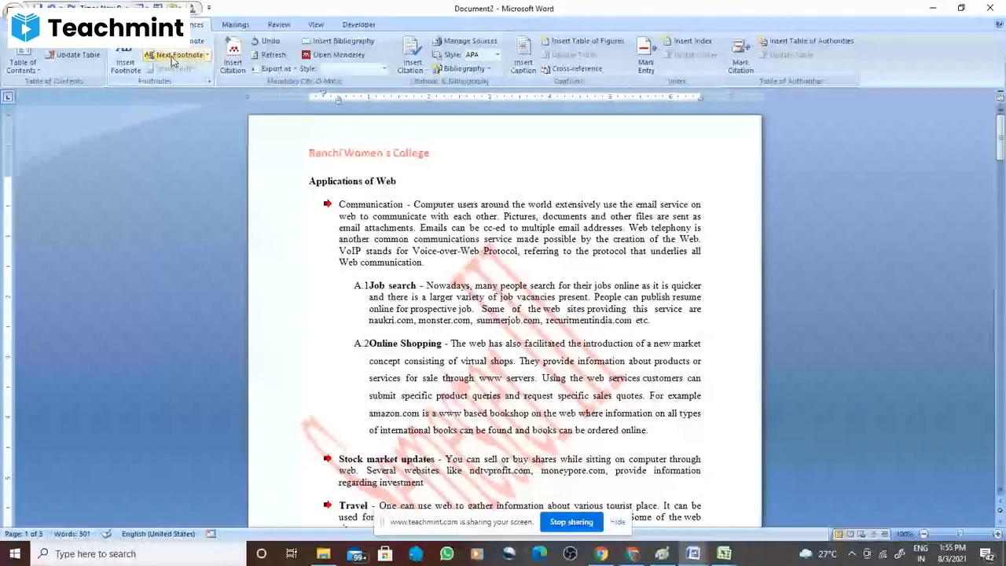
Insert a footnote after the word "Communication" in the first bullet with the text "Source: xyz article"
left_click(175, 55)
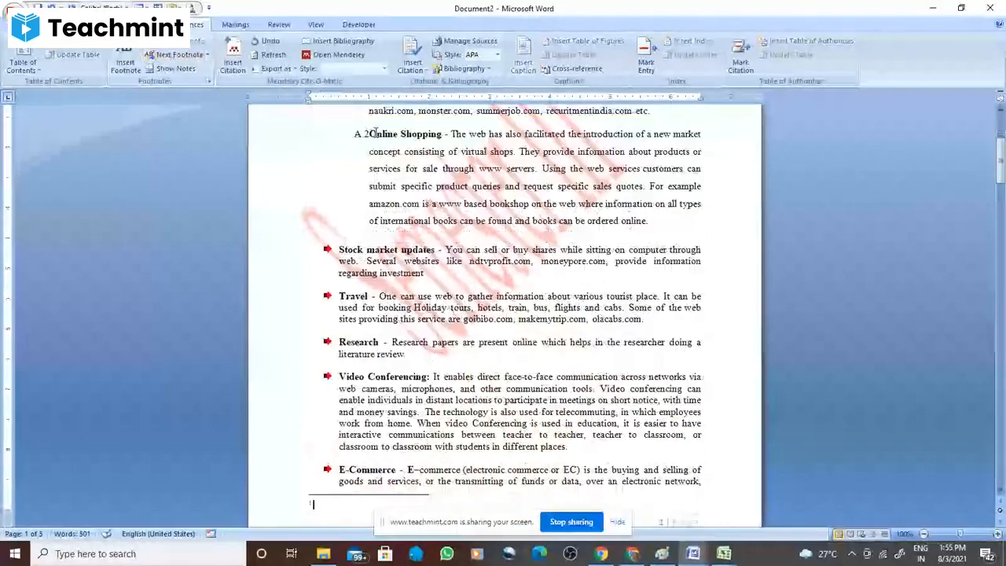
scroll(375, 134, "up", 4)
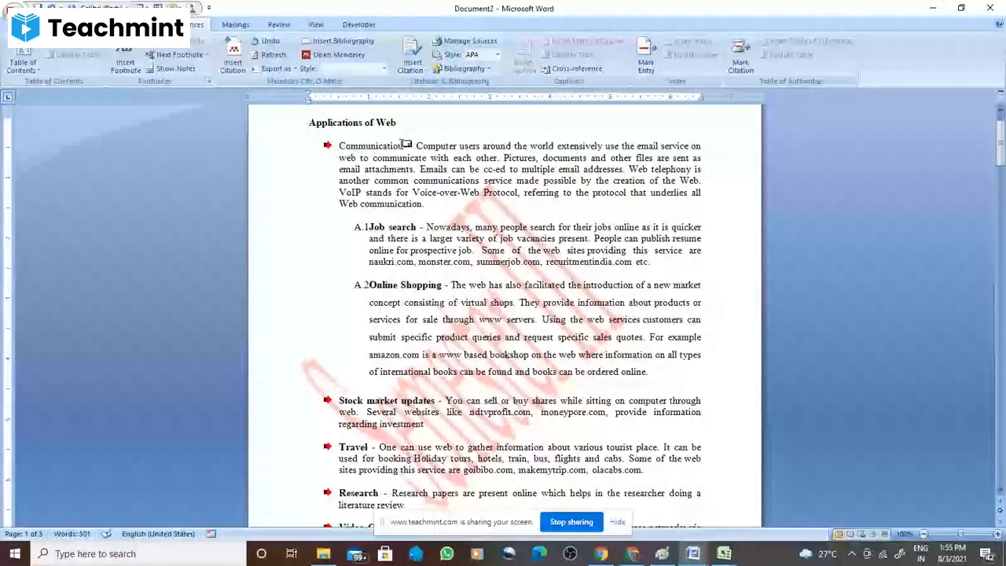
type("Sou")
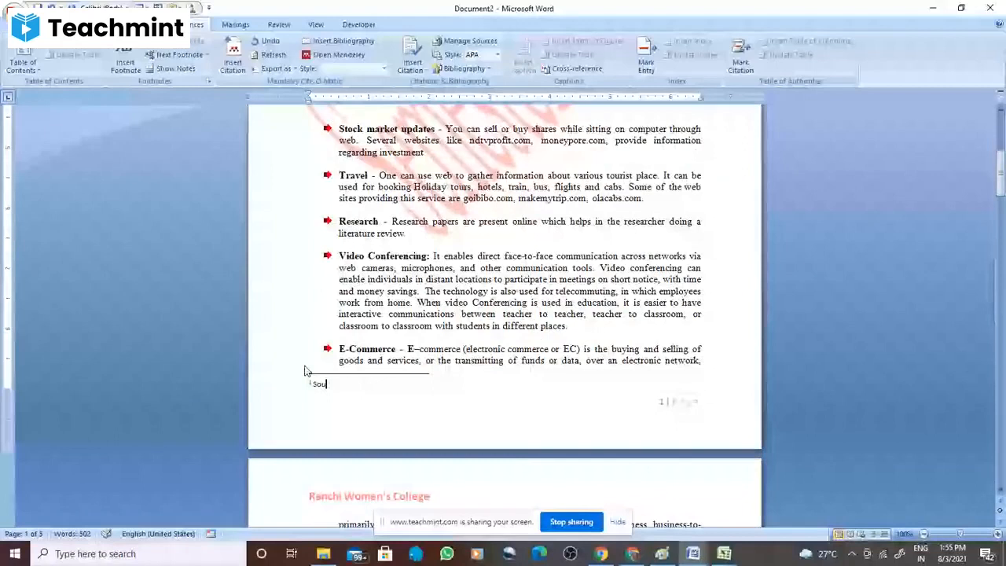
type("rce: ")
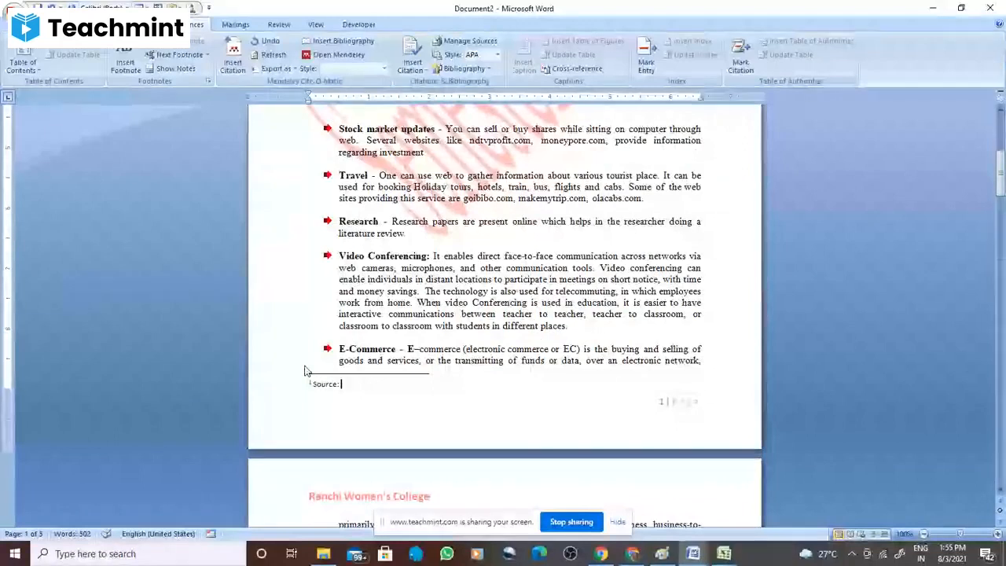
type("x")
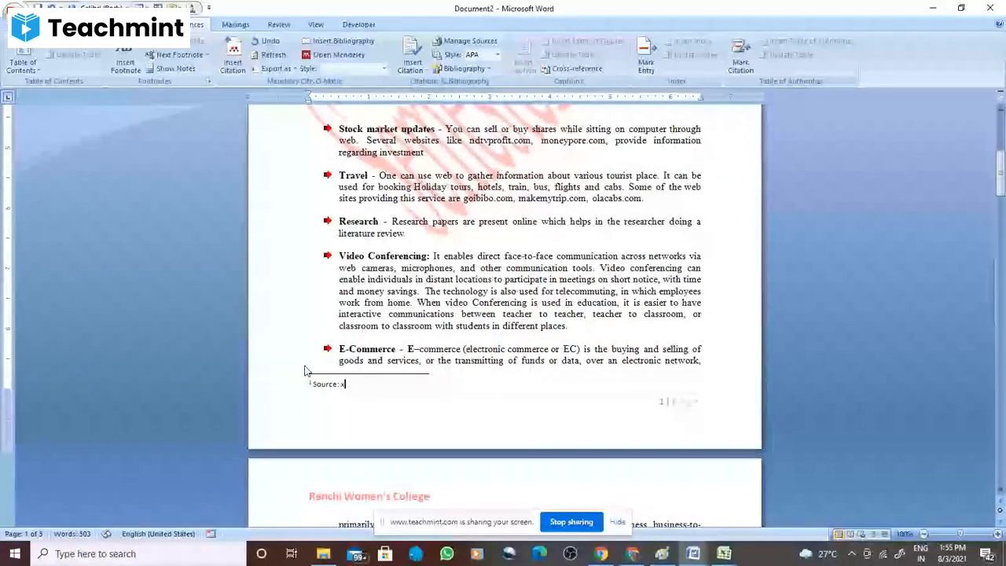
type("yz a")
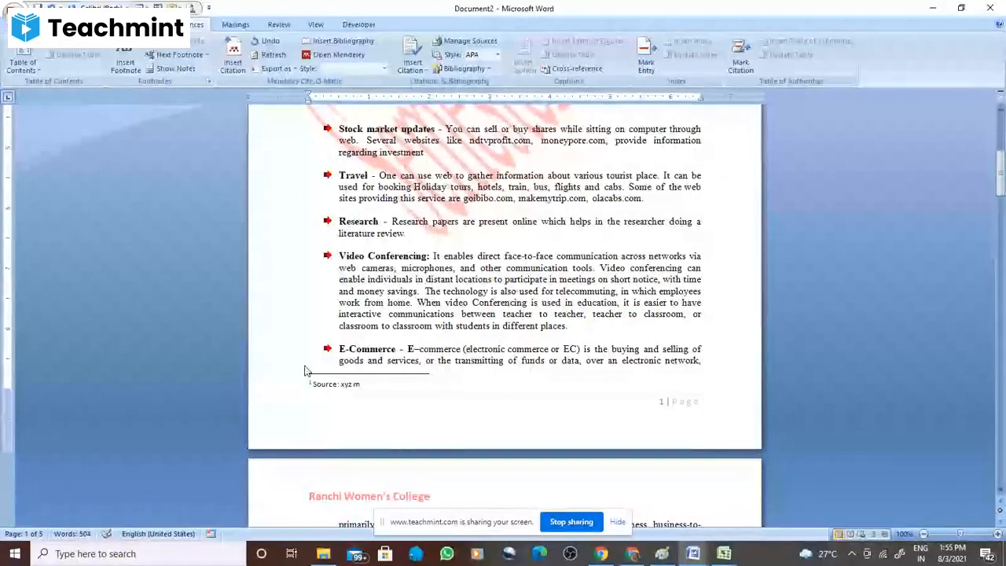
type("rt")
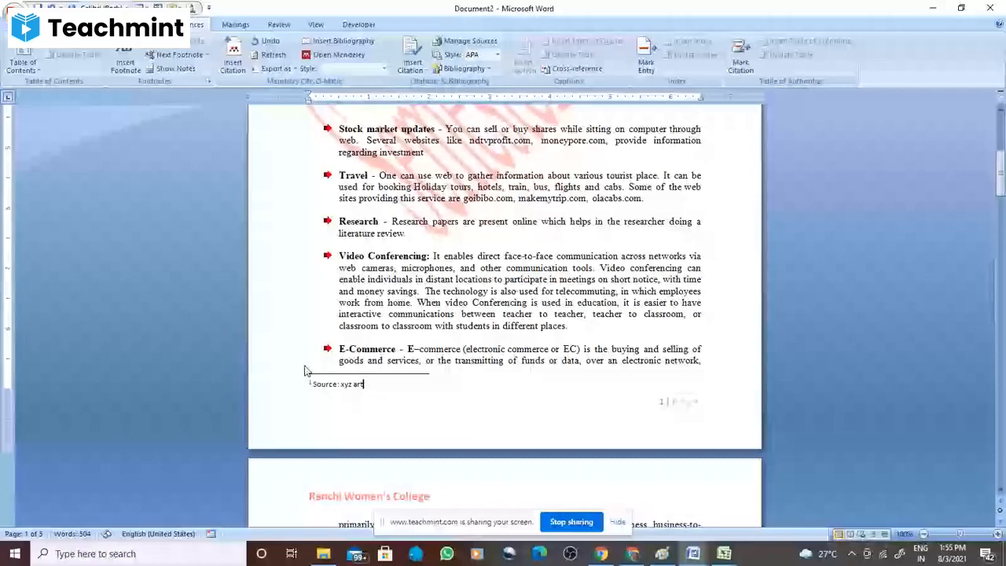
scroll(438, 219, "up", 7)
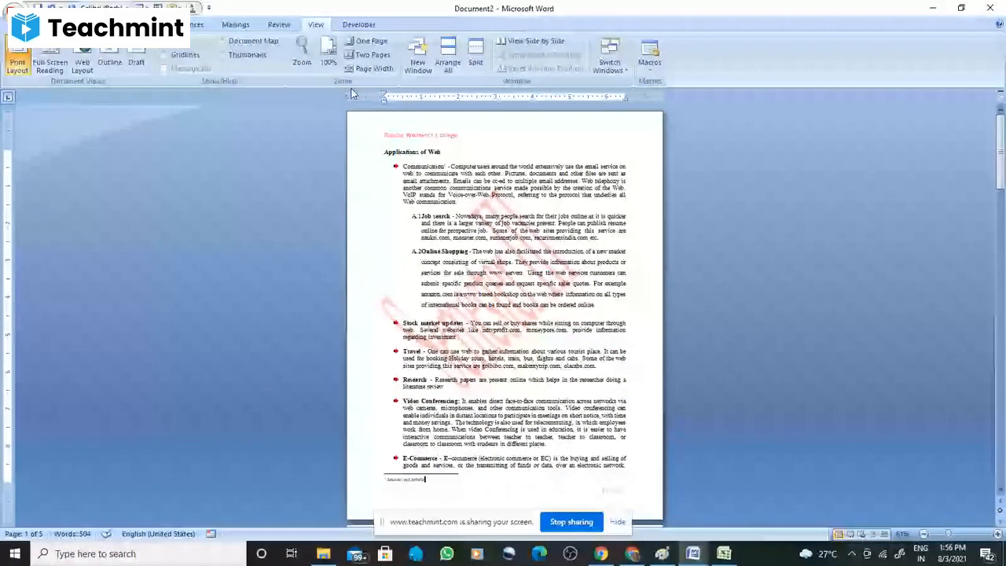
Insert a second footnote at the end of the "Job search" paragraph with the text "Tdulb.h"
left_click(194, 25)
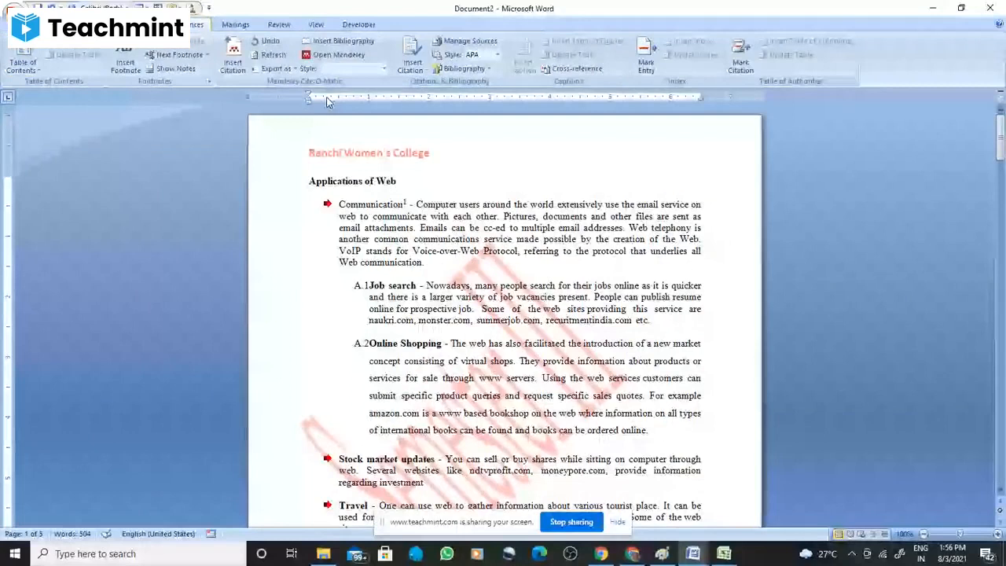
left_click(651, 320)
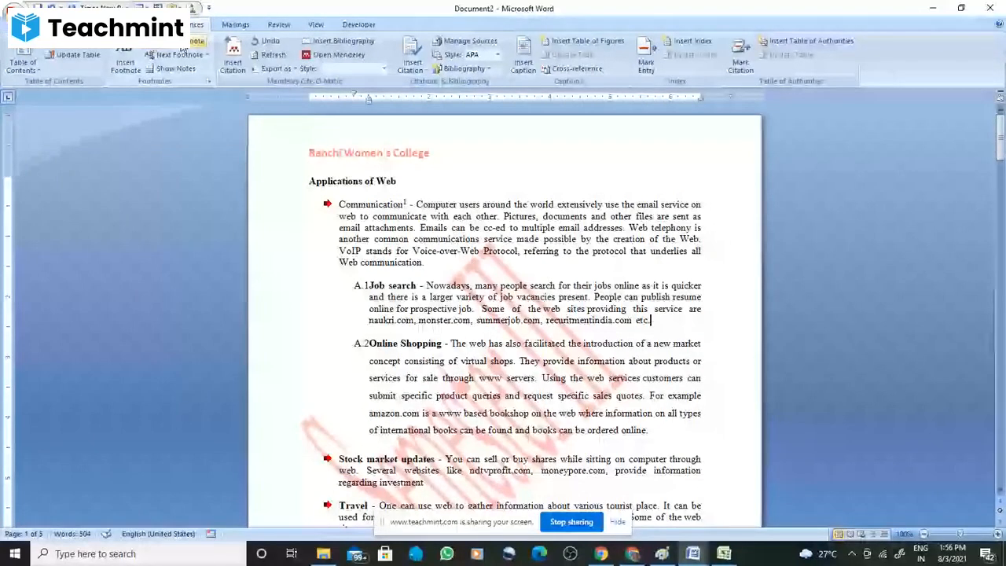
scroll(608, 277, "down", 3)
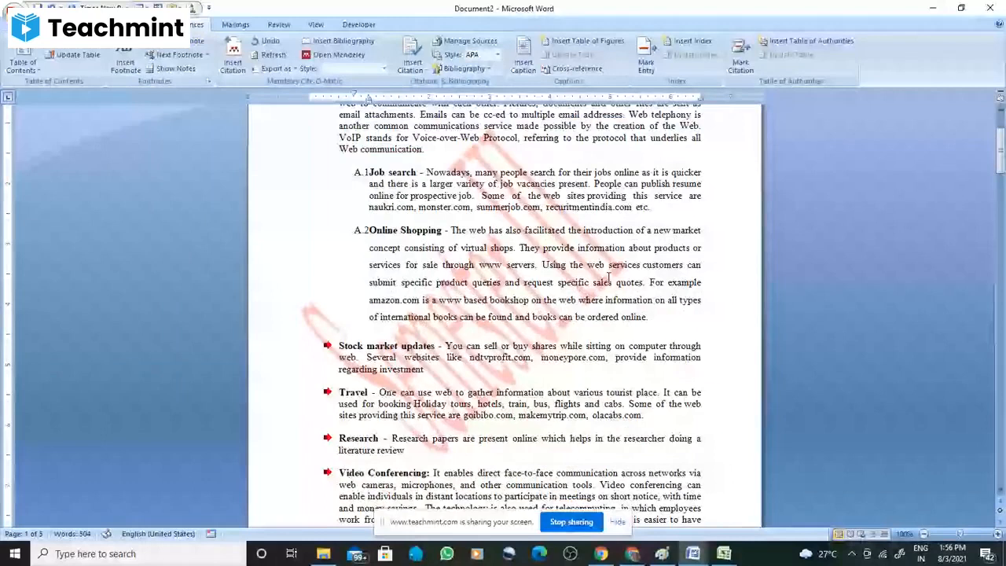
scroll(608, 277, "down", 3)
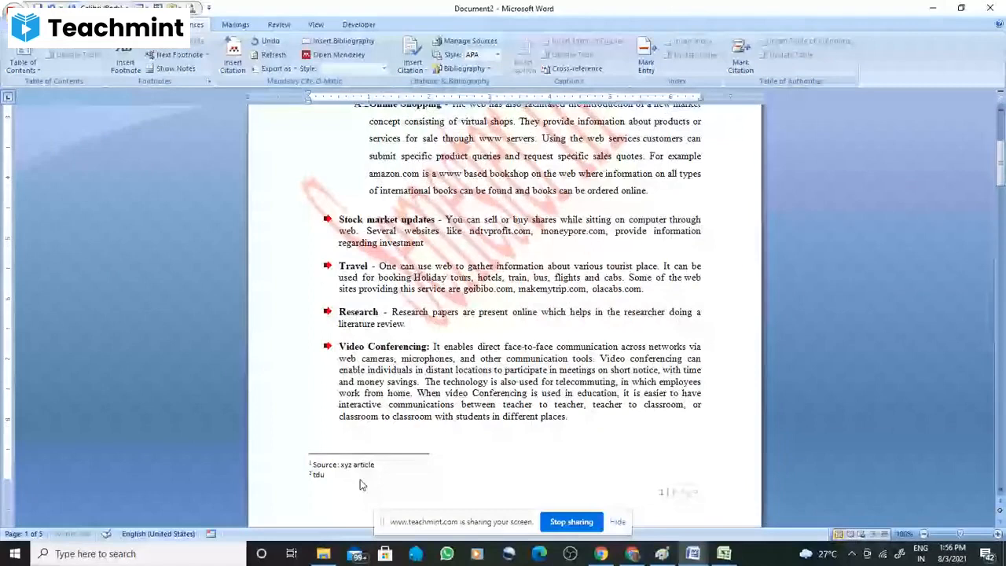
type("lb.h")
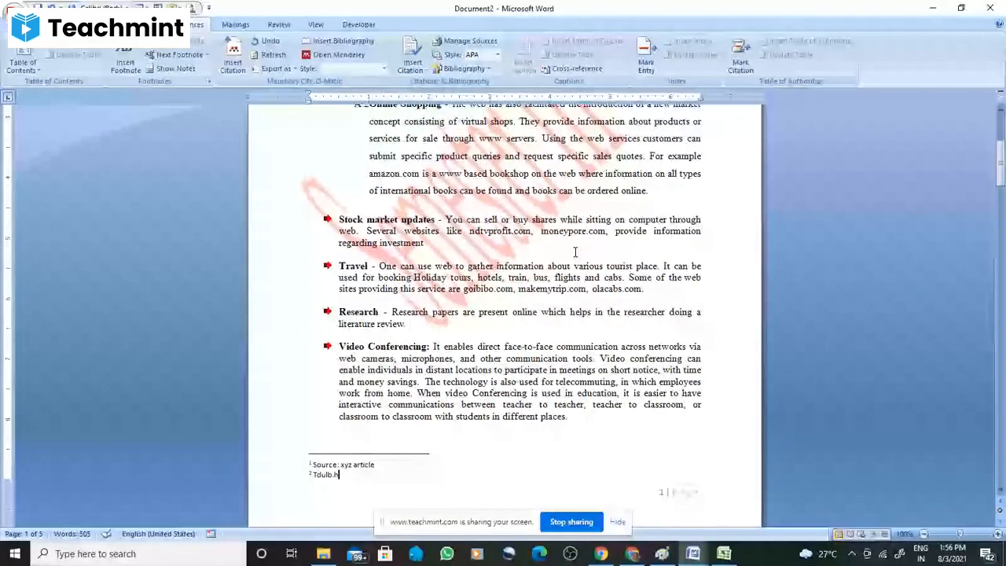
Undo the second footnote and the earlier footnote on "Communication"
key("ctrl+z")
key("ctrl+z")
key("ctrl+z")
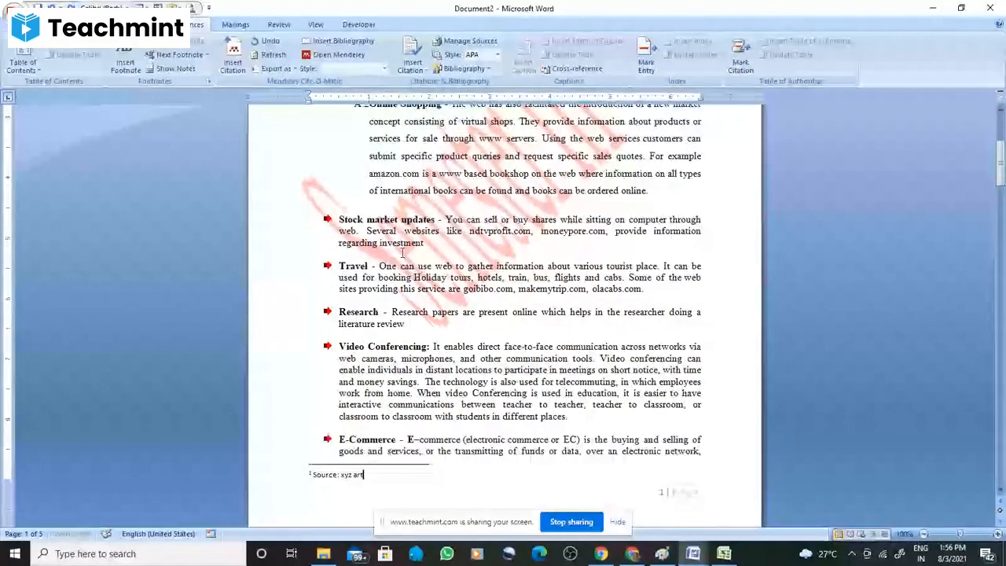
key("ctrl+z")
key("ctrl+z")
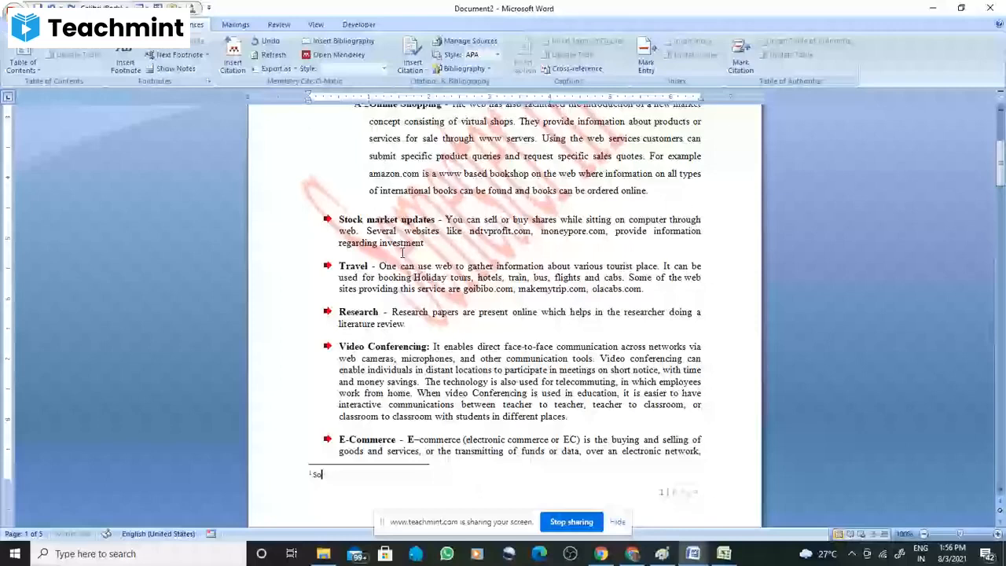
key("ctrl+z")
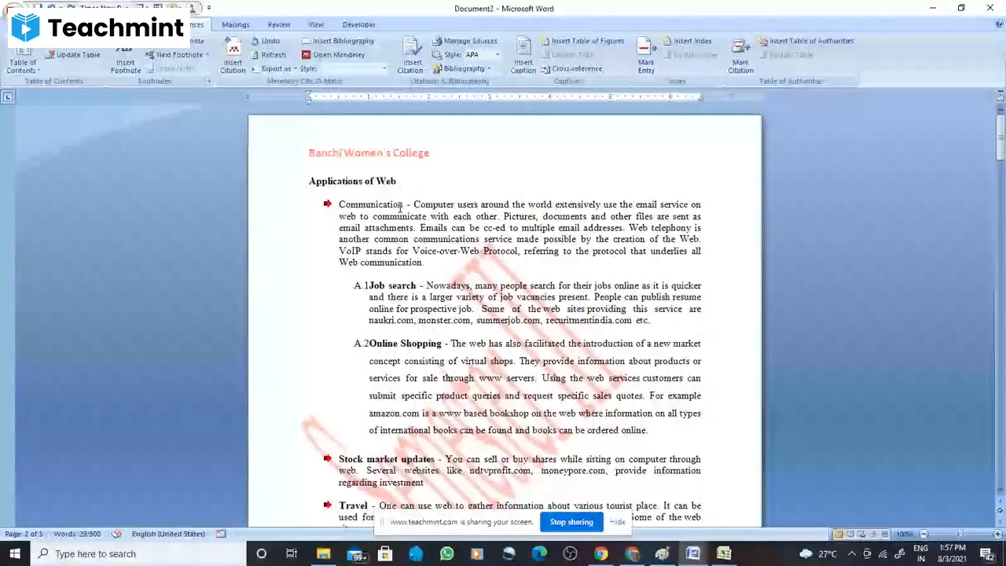
Insert an endnote after "Communication" in the first bullet and go to its note area at the end of the document
left_click_drag(1000, 137, 968, 285)
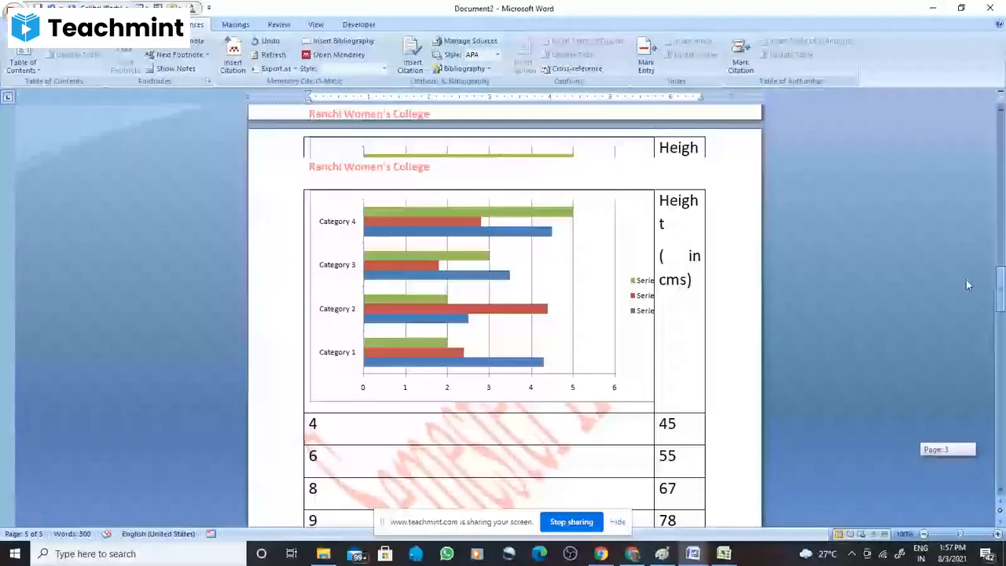
left_click_drag(967, 285, 1003, 126)
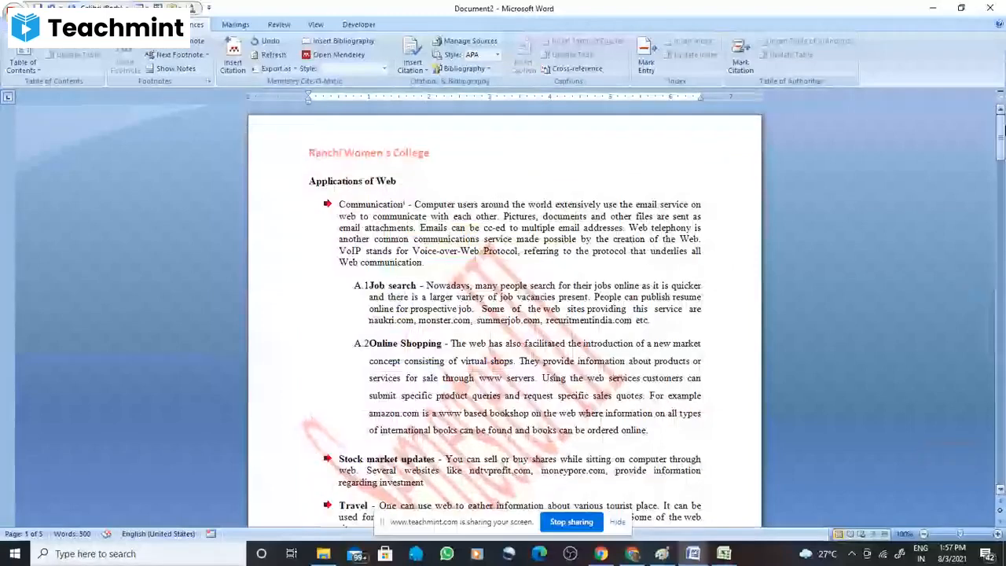
key("ctrl+End")
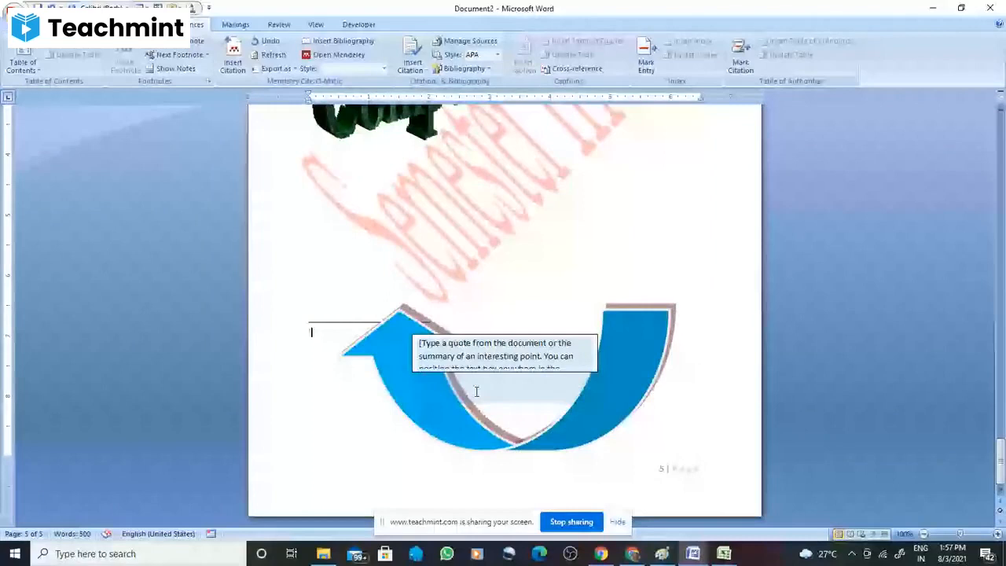
Delete the quote text box and the blue curved arrow that cover the endnote area on the last page
left_click(500, 391)
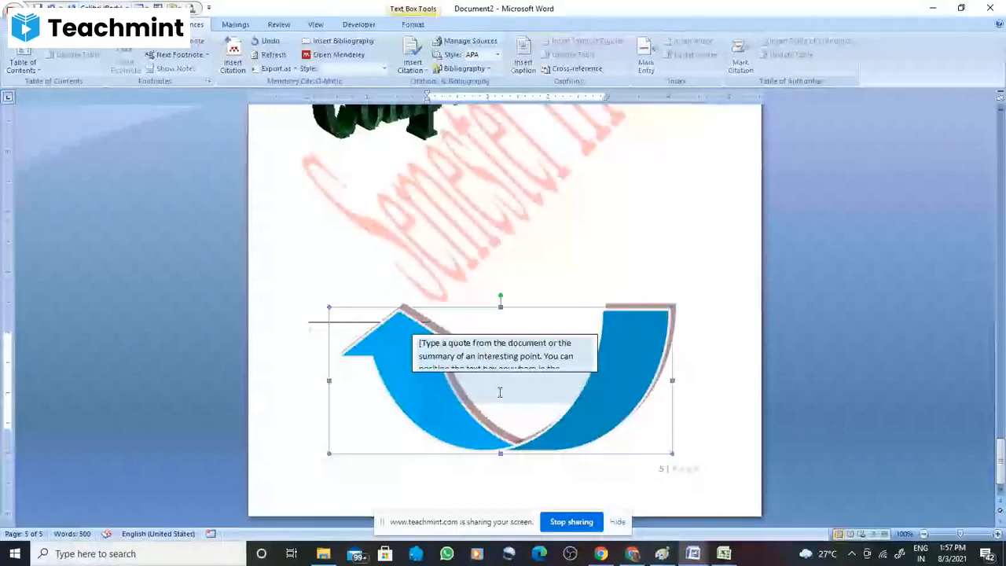
left_click(402, 344)
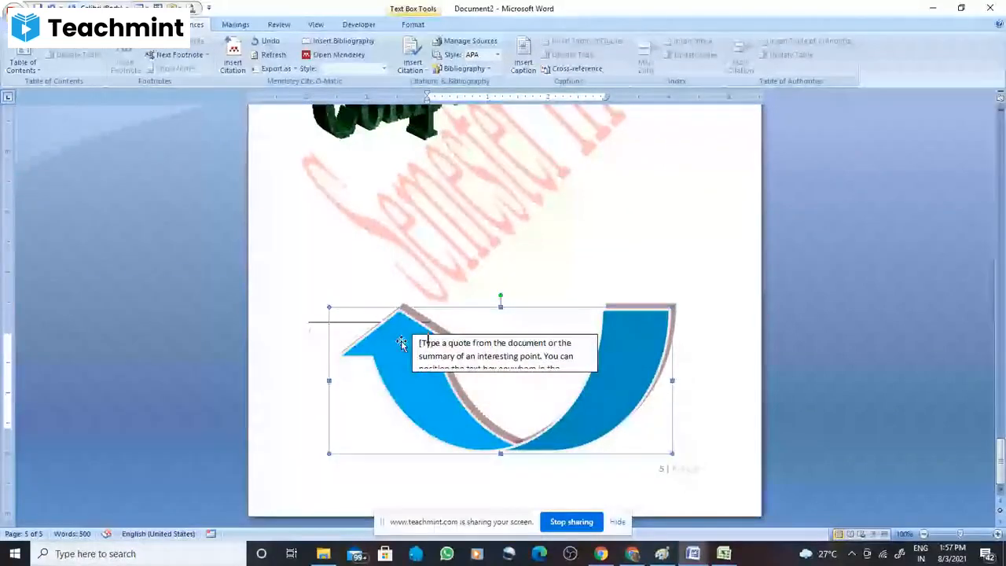
right_click(402, 344)
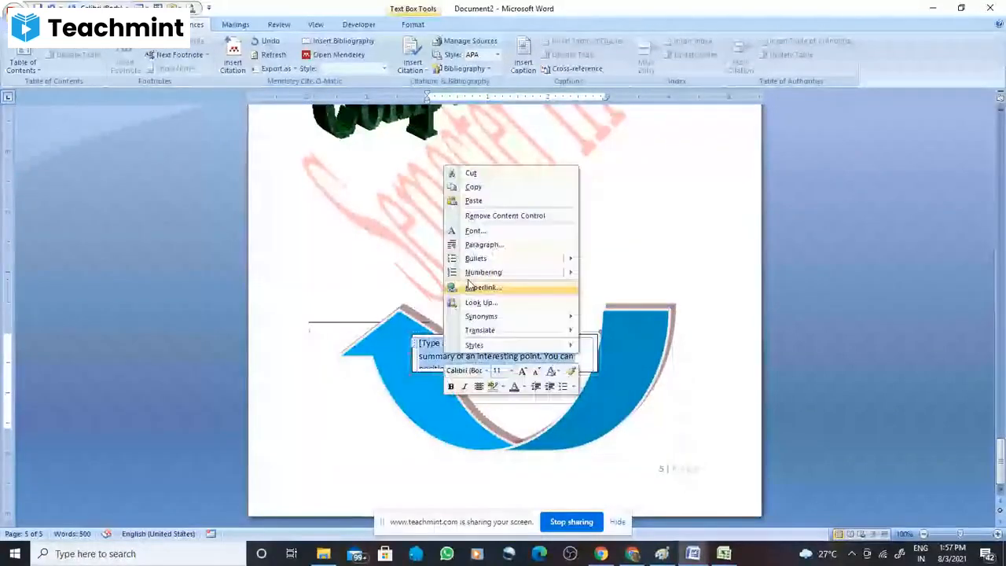
left_click(472, 173)
right_click(428, 352)
left_click(408, 330)
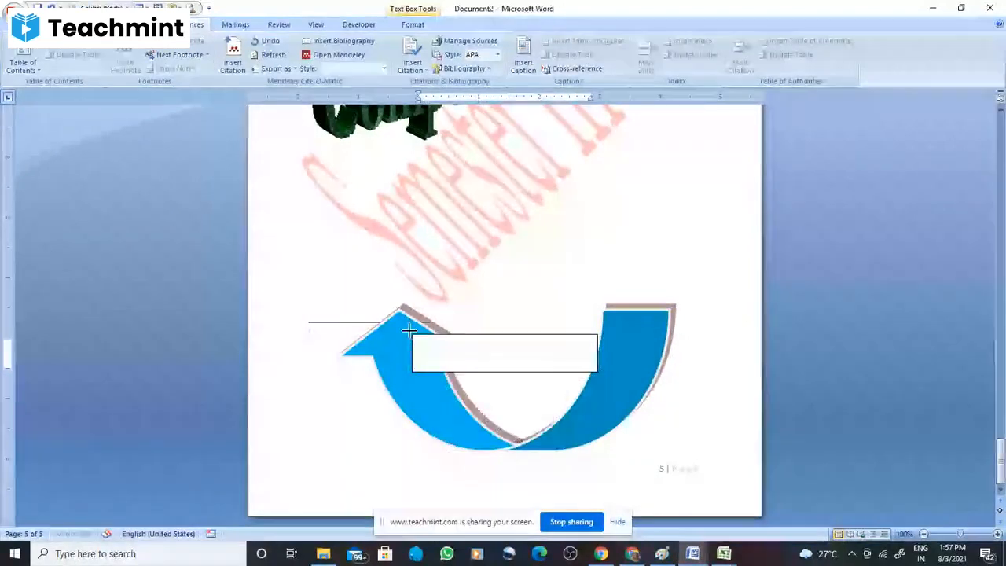
key("Delete")
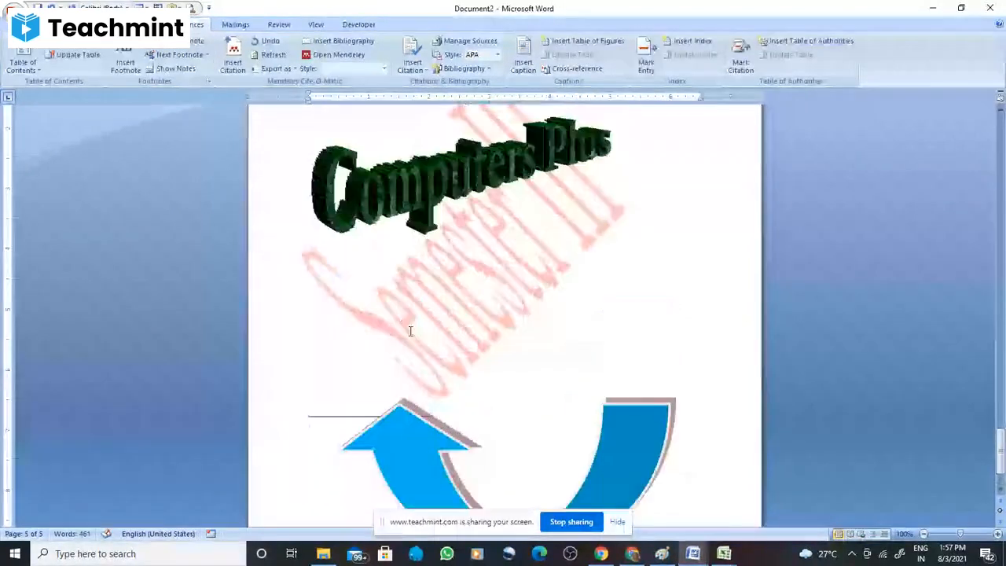
scroll(410, 330, "down", 3)
left_click(372, 351)
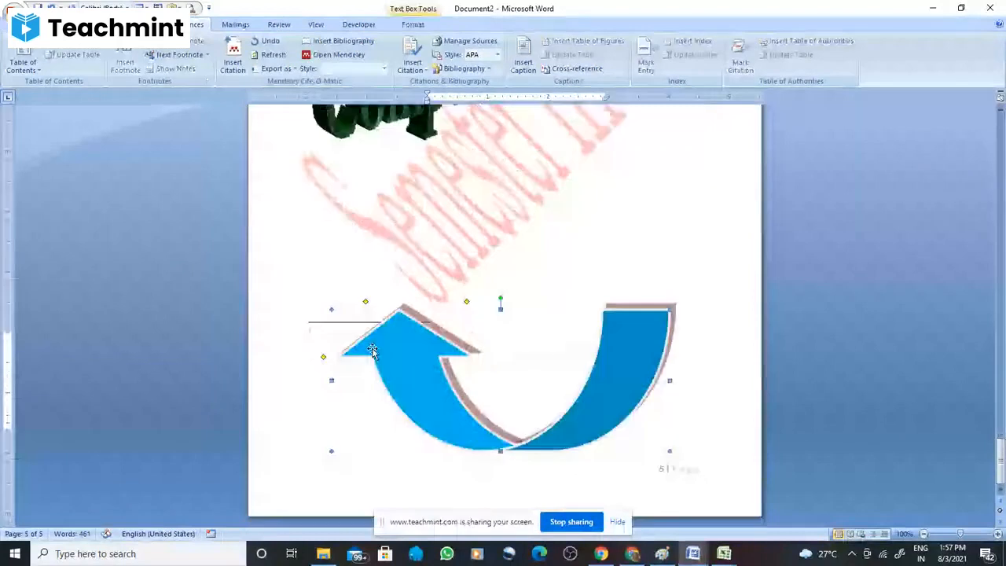
key("Delete")
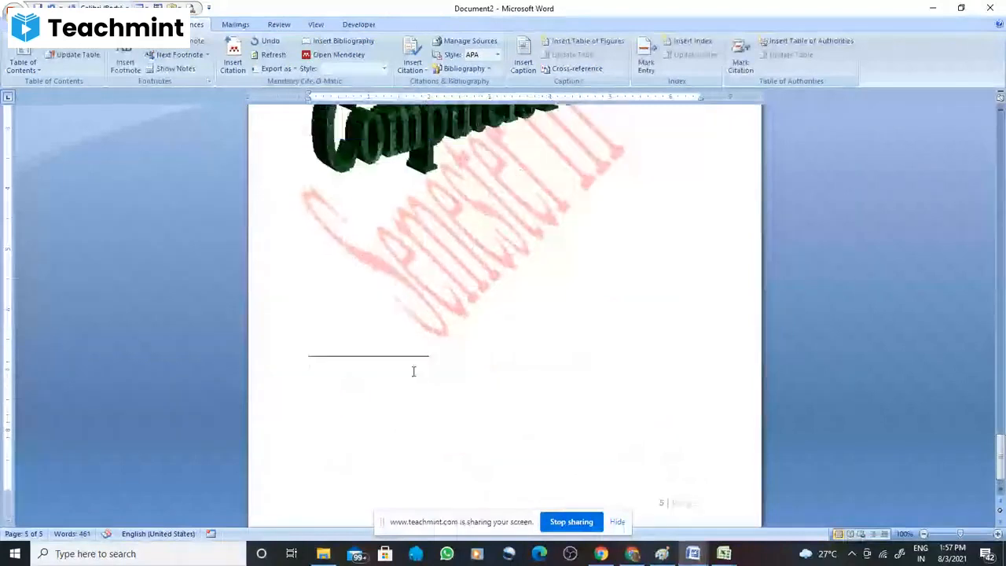
Enter "Fkyi.b/" as the endnote text and zoom the document to show a whole page
left_click(323, 369)
type("Fkyhb/")
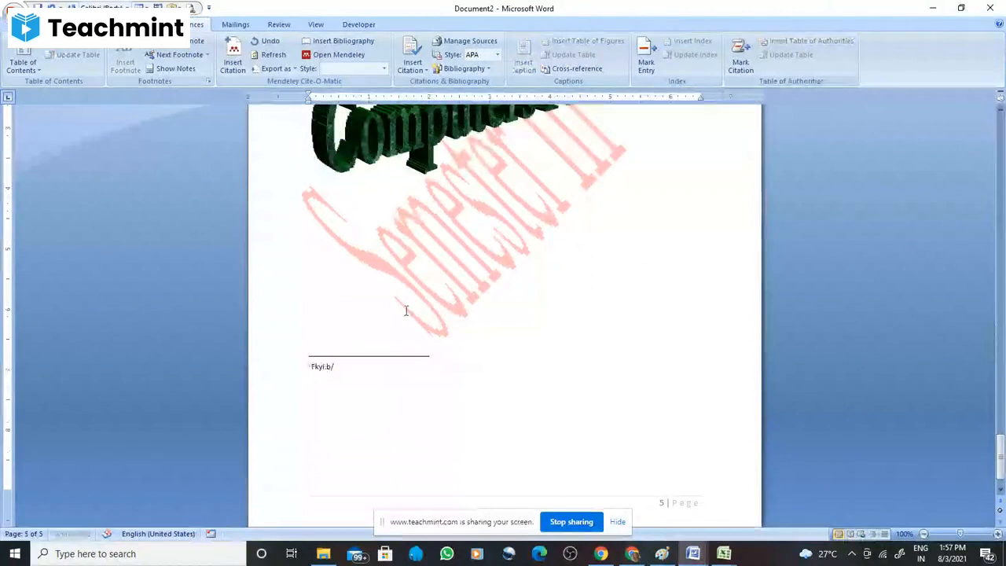
left_click(315, 25)
left_click(383, 56)
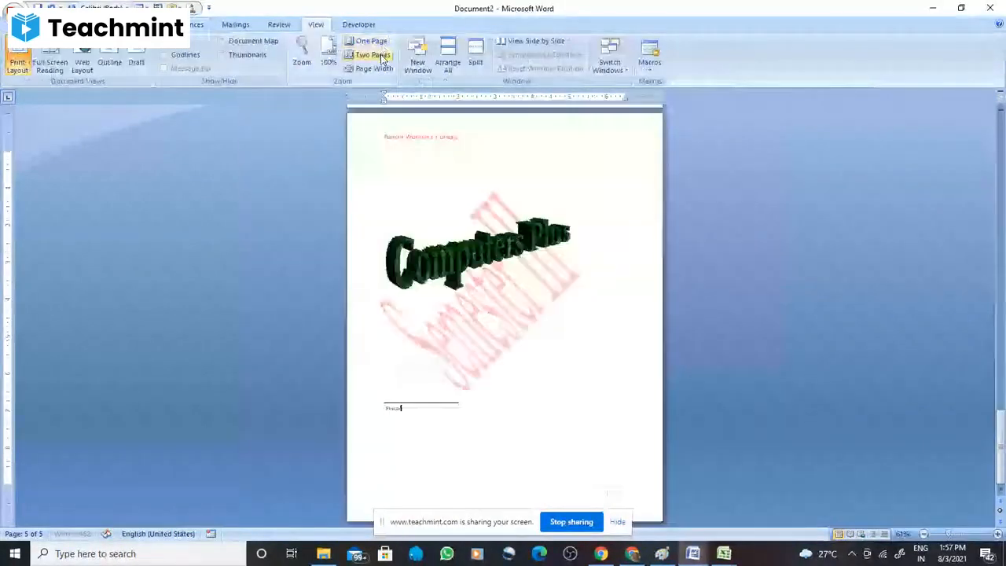
Examine the endnote mark beside "Communication" on the first page and the available citation options
left_click_drag(999, 464, 994, 308)
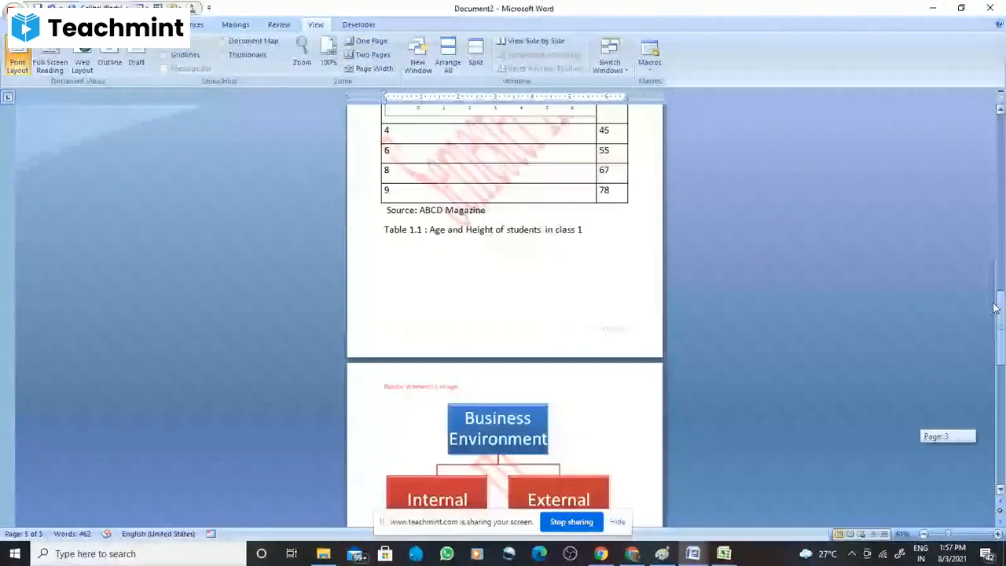
left_click_drag(994, 308, 970, 208)
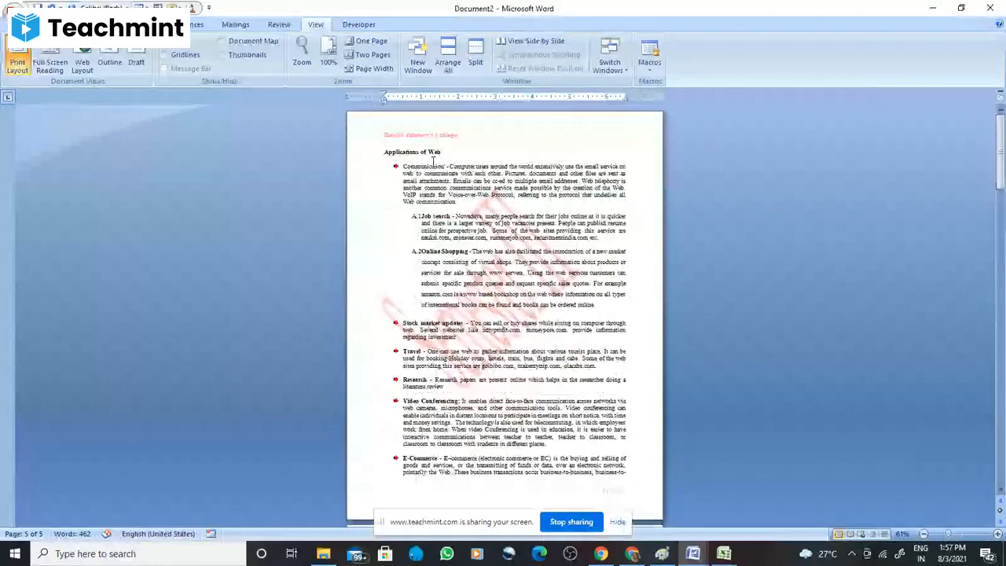
left_click(443, 167)
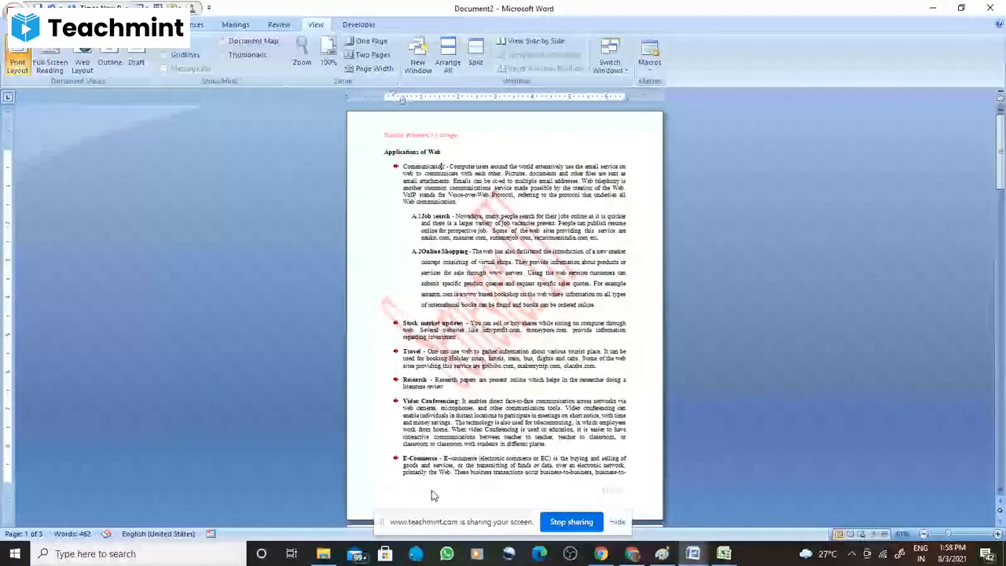
scroll(431, 495, "down", 1)
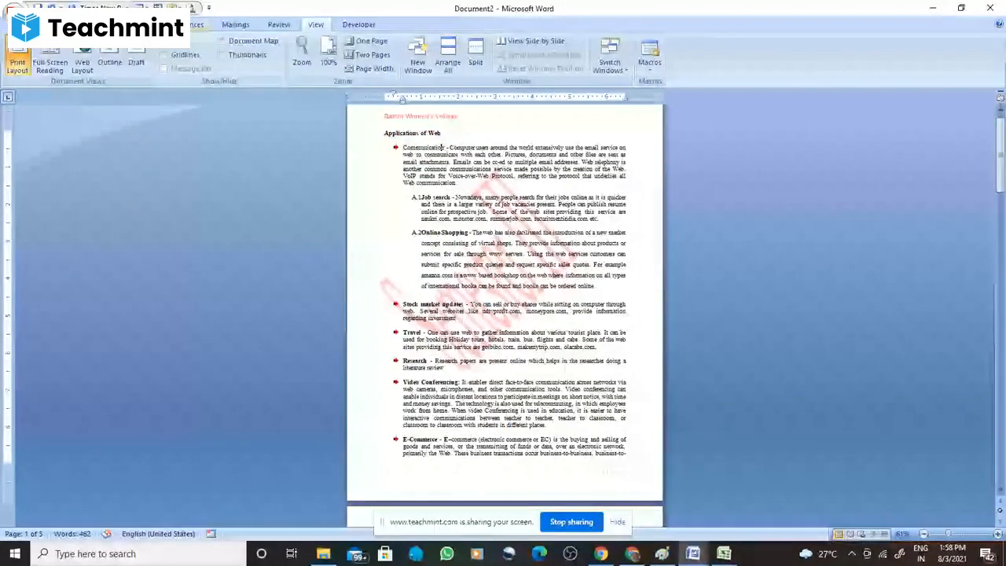
scroll(320, 22, "up", 3)
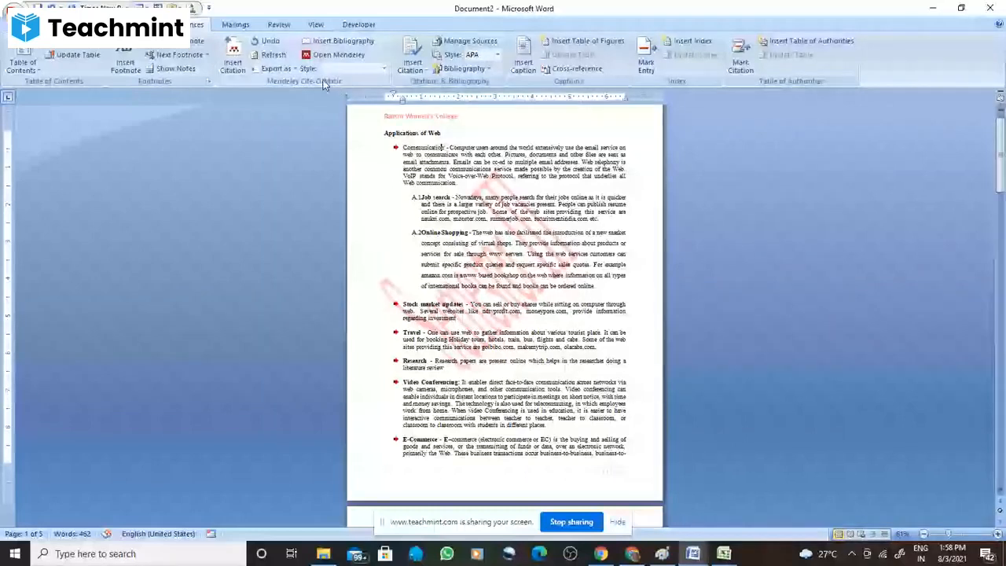
left_click(411, 65)
left_click(935, 242)
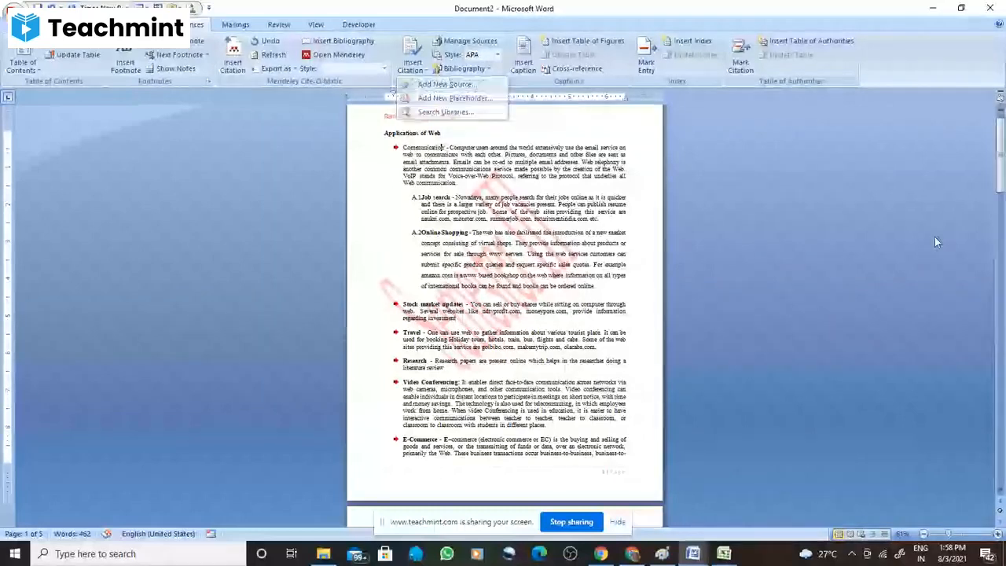
Return the zoom to 100% and add a series of blank lines below the "Computers Plus" WordArt on the last page
left_click_drag(999, 149, 1003, 356)
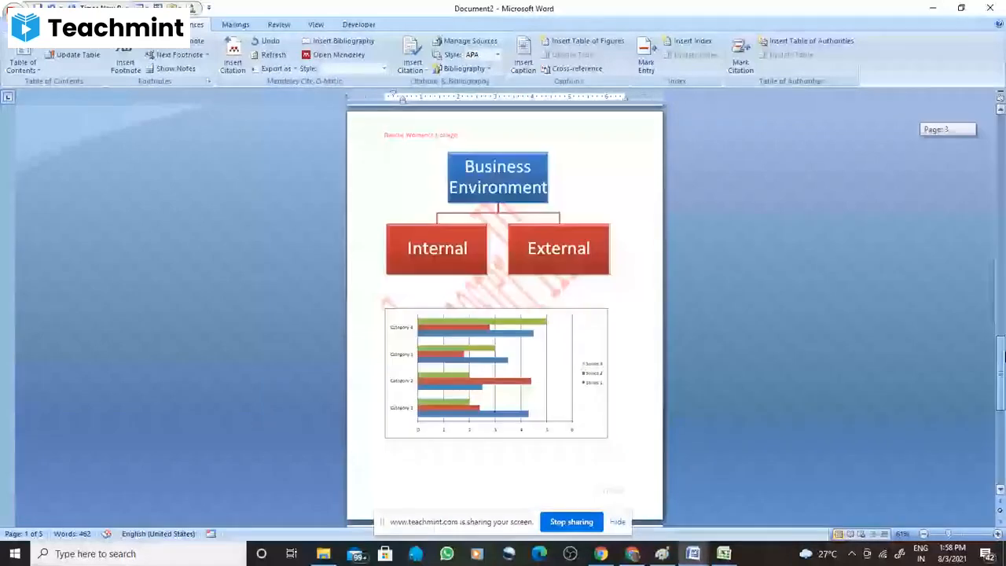
left_click(315, 25)
left_click_drag(1003, 356, 1001, 455)
left_click(327, 53)
left_click(484, 272)
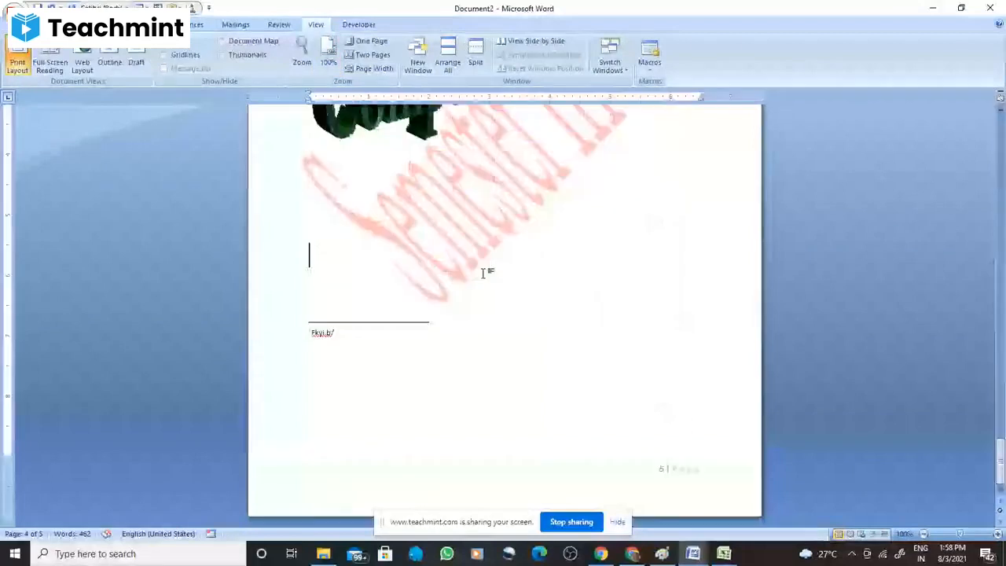
key("Return")
key("Return")
key("Return")
key("Return")
key("Return")
key("Return")
key("Return")
key("Return")
key("Return")
key("Return")
key("Return")
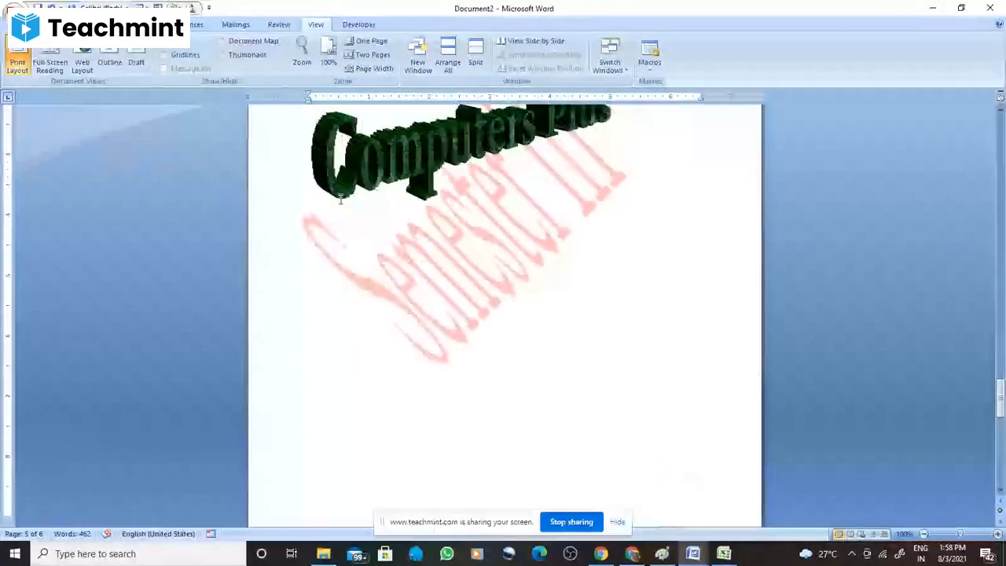
left_click(297, 349)
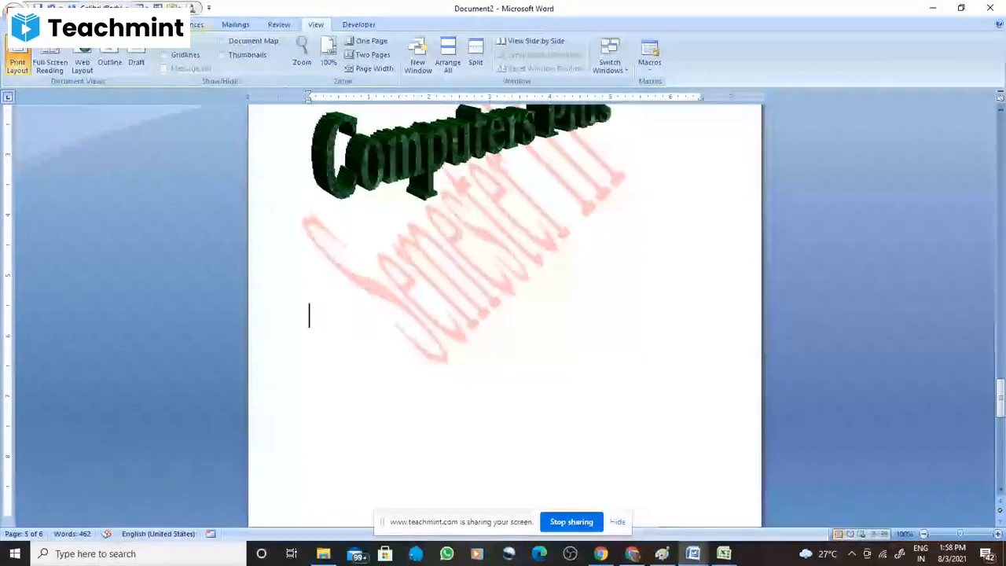
Copy the sources "The function of the executive" and "The unrest axle" from the master list into the document's current source list
left_click(192, 25)
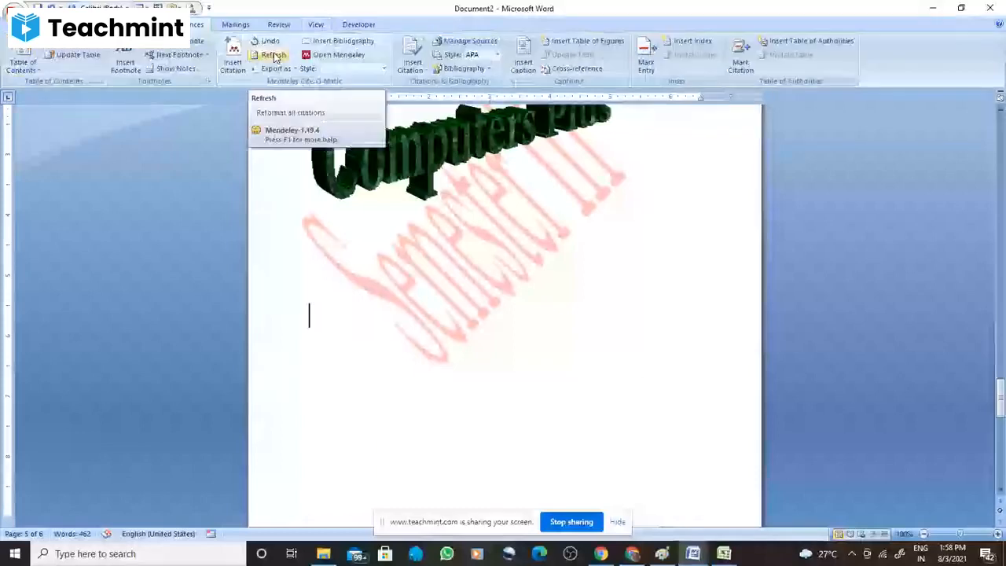
left_click(413, 53)
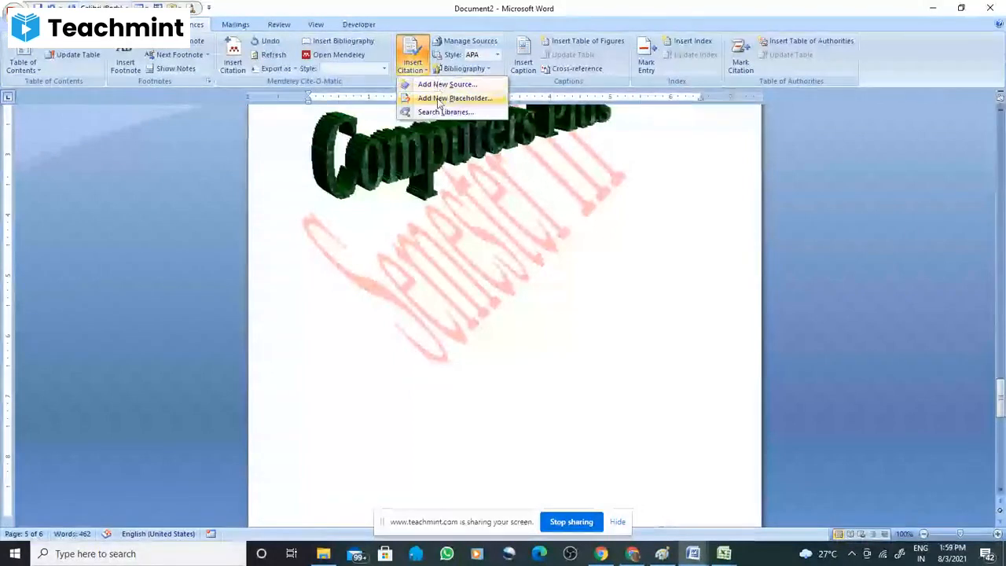
left_click(468, 41)
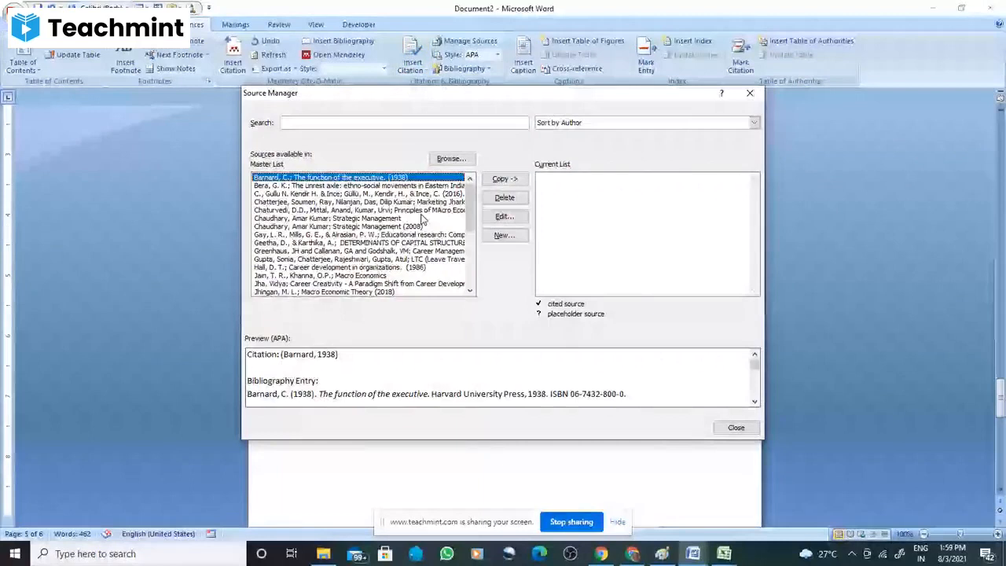
left_click(504, 179)
left_click(358, 185)
left_click(505, 179)
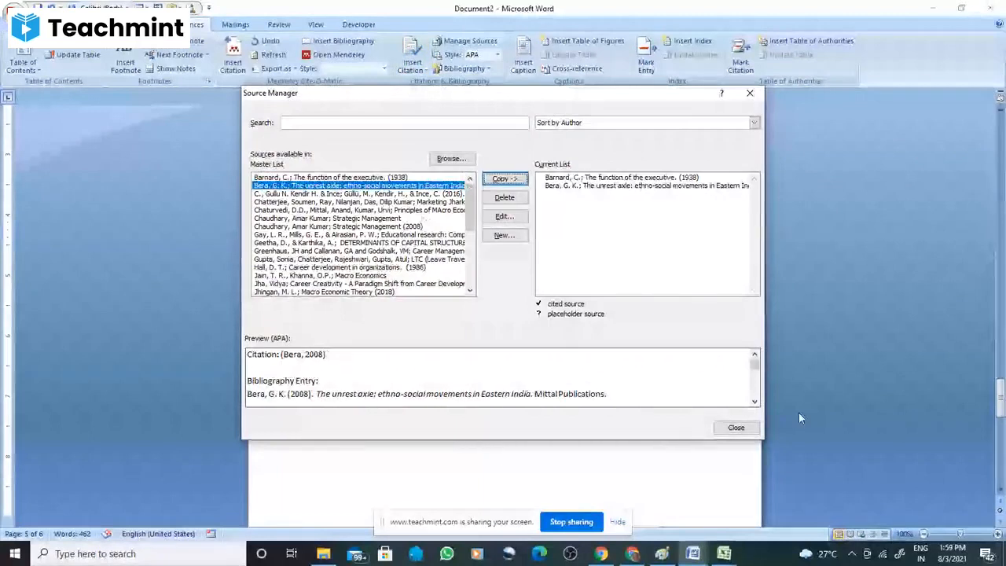
left_click(736, 427)
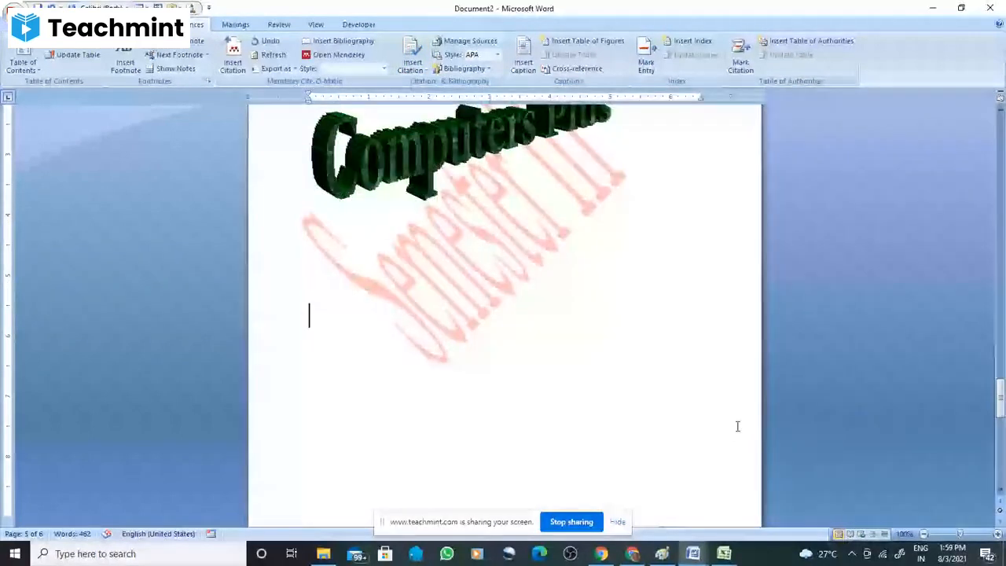
Insert a citation of "The function of the executive" below the "Computers Plus" WordArt and place the cursor on the line beneath it
left_click(412, 58)
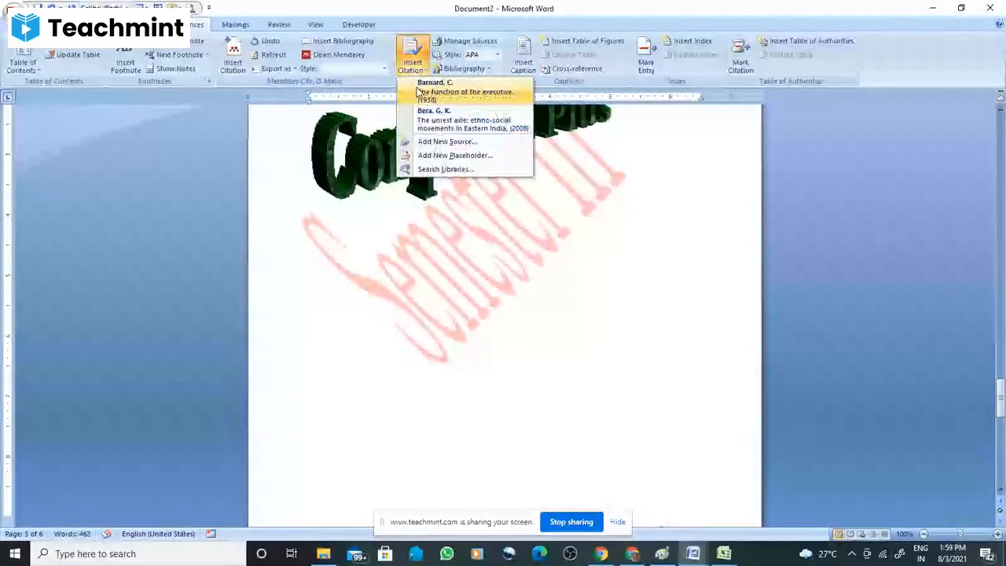
left_click(419, 93)
left_click(382, 324)
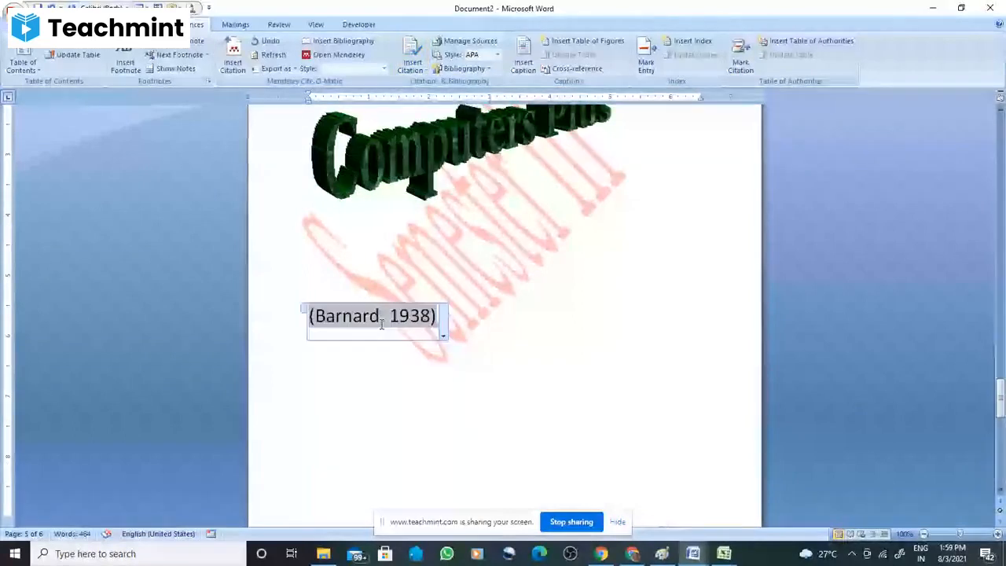
left_click(381, 353)
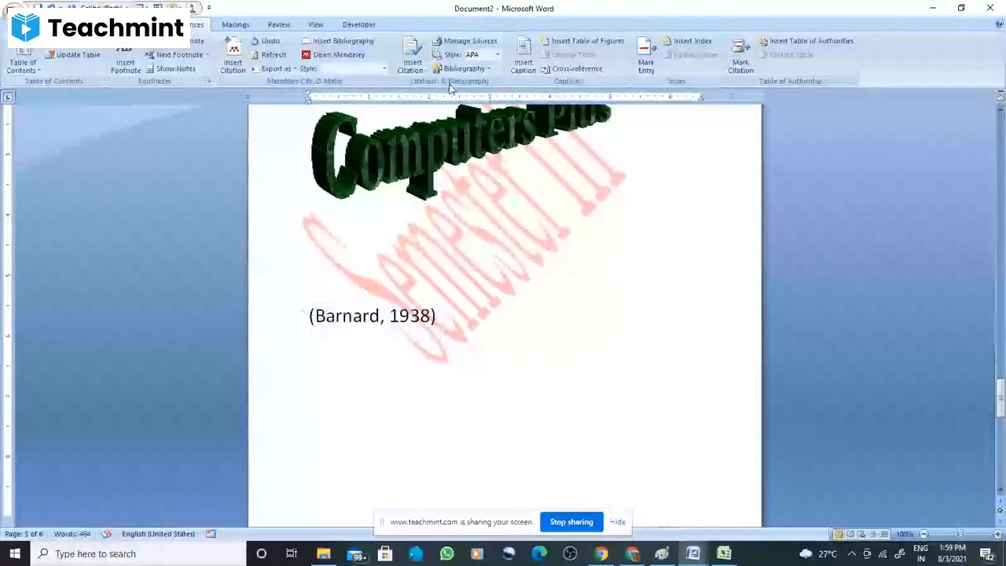
Insert the built-in "Bibliography" layout below the citation and place the cursor beneath it
left_click(474, 69)
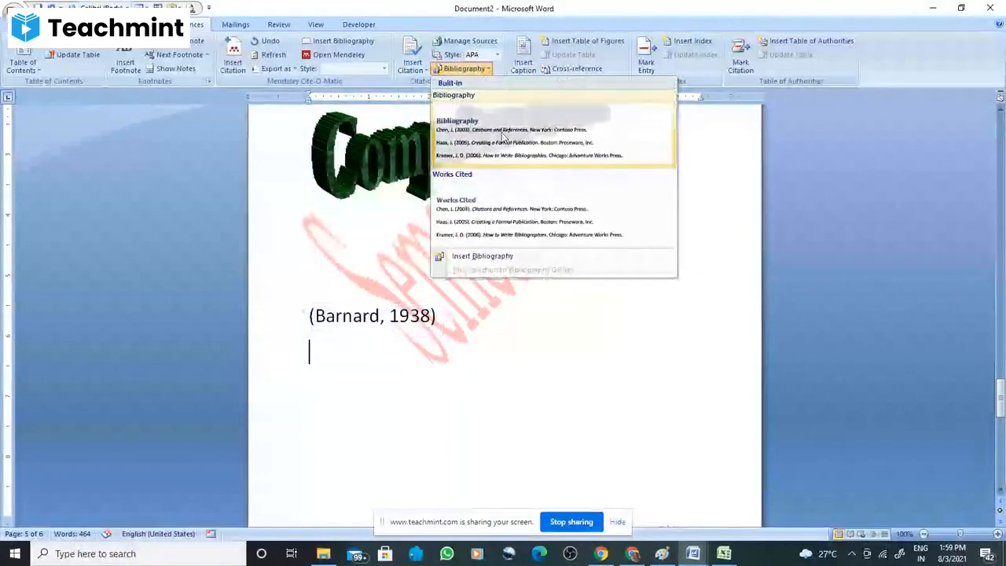
left_click(504, 138)
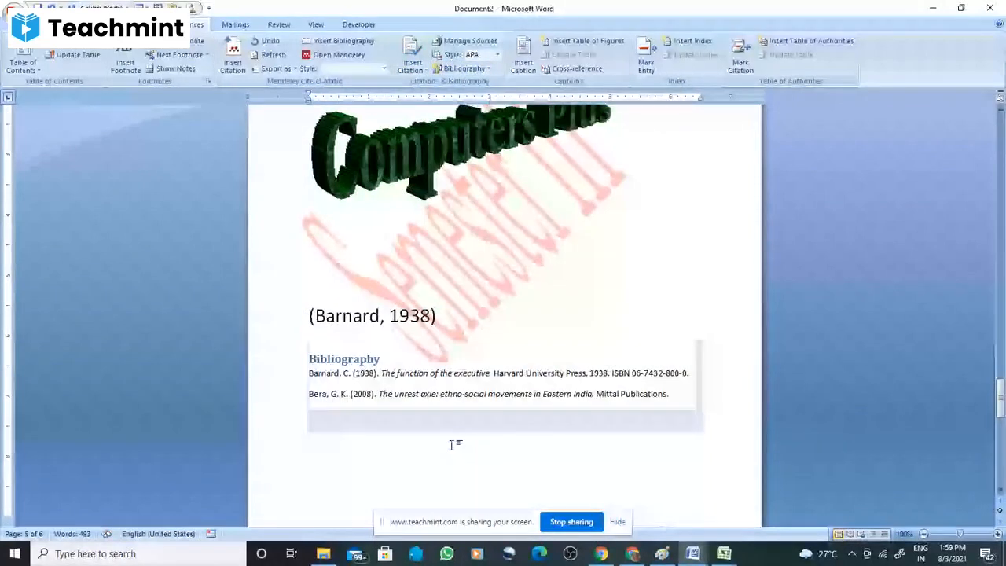
left_click(452, 446)
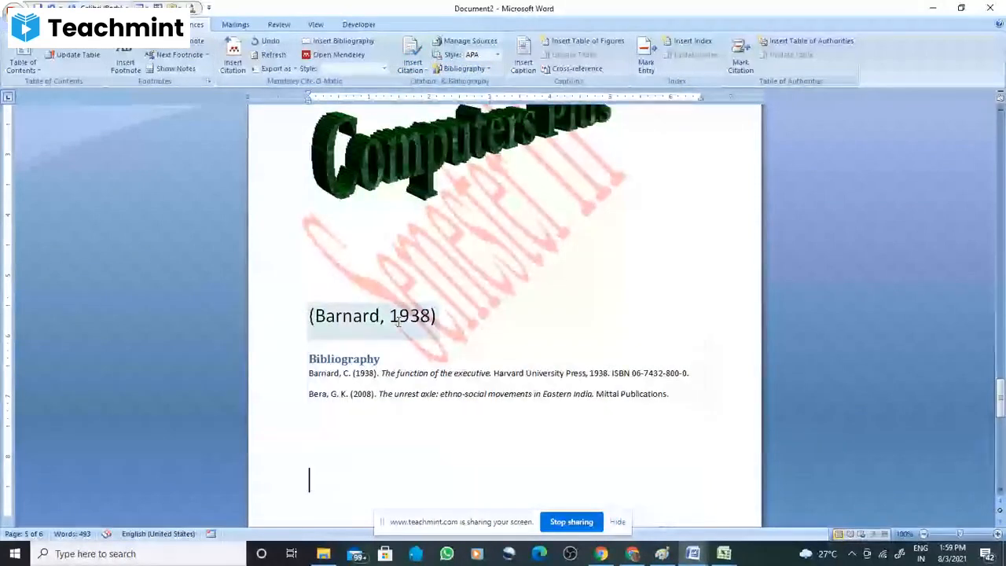
Insert a citation of "The unrest axle" at the end of the E-commerce paragraph on page 2
scroll(395, 299, "up", 7)
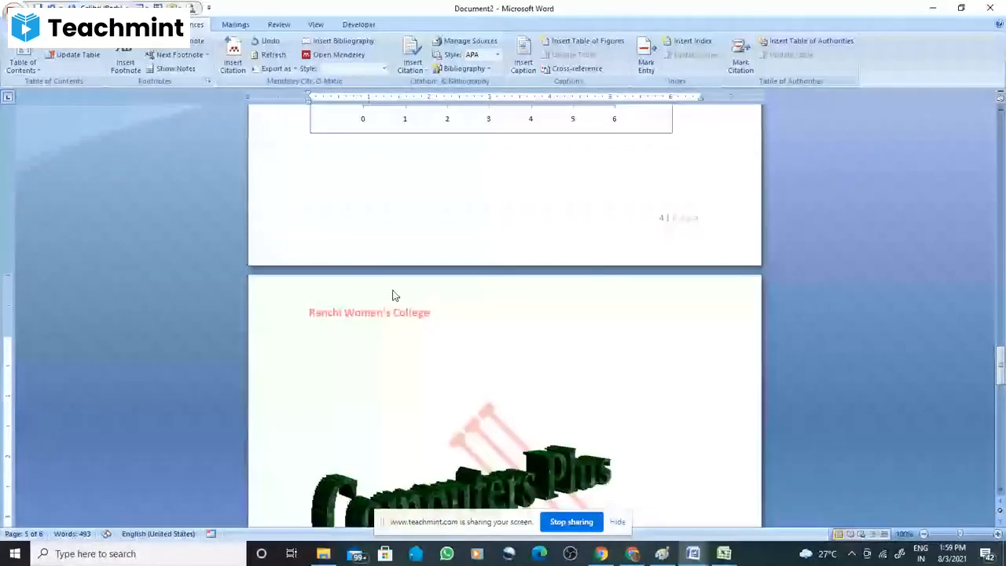
scroll(394, 295, "up", 4)
scroll(361, 244, "up", 5)
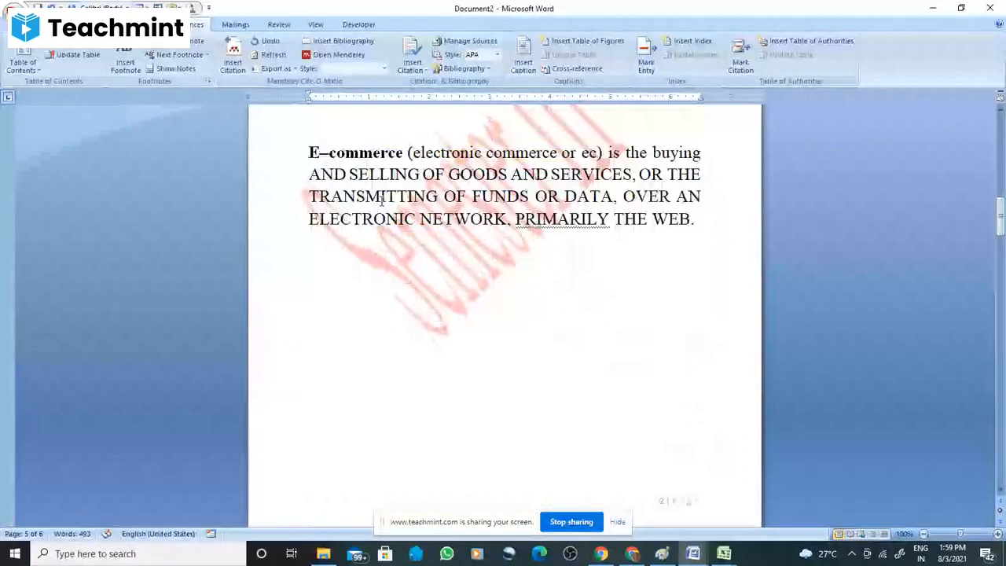
scroll(383, 199, "up", 3)
left_click_drag(297, 303, 540, 332)
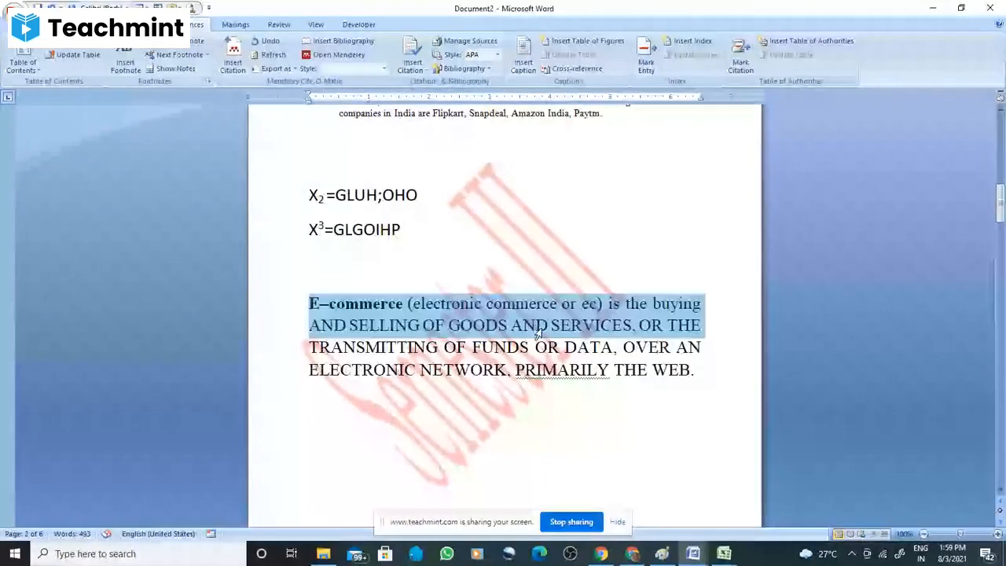
left_click(696, 370)
left_click(413, 65)
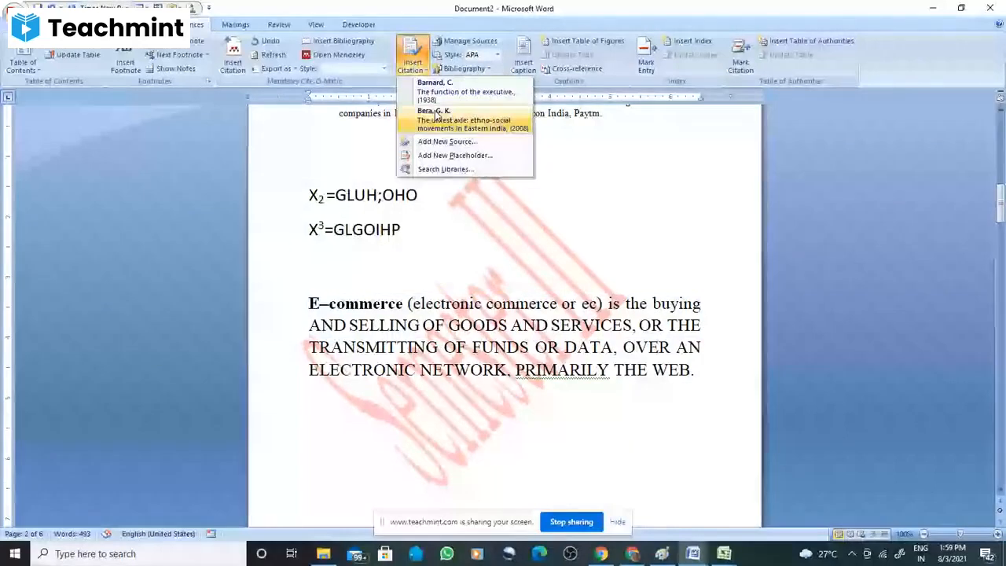
left_click(459, 376)
Examine the bibliography on page 5 and look over the available reviewing and view commands
scroll(460, 377, "down", 10)
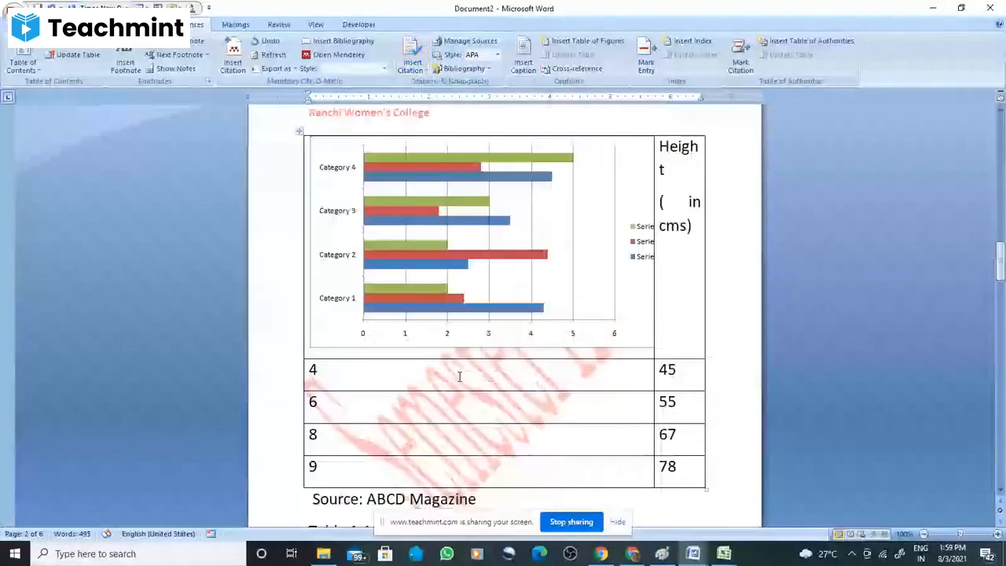
left_click_drag(999, 267, 1001, 381)
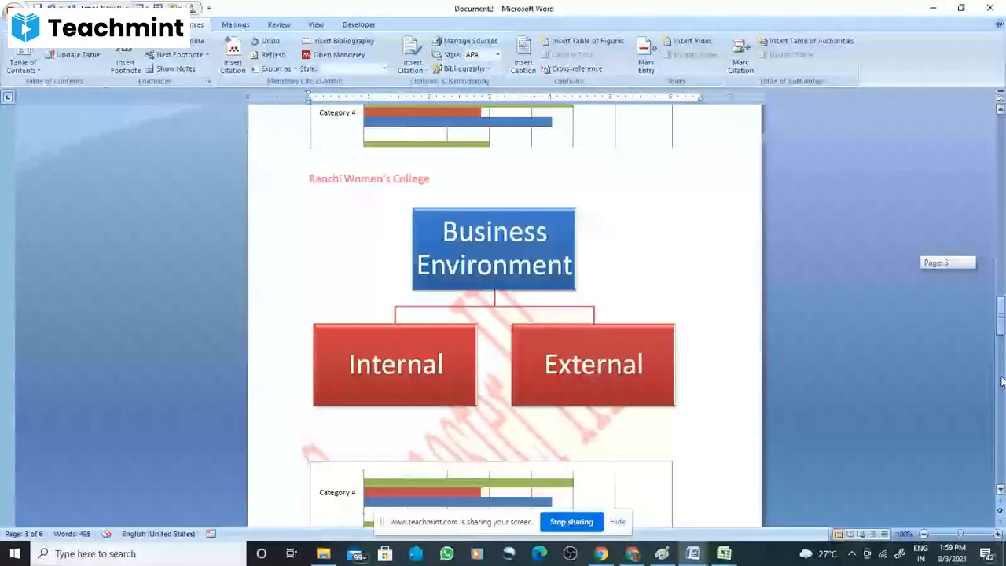
left_click_drag(1001, 381, 1001, 412)
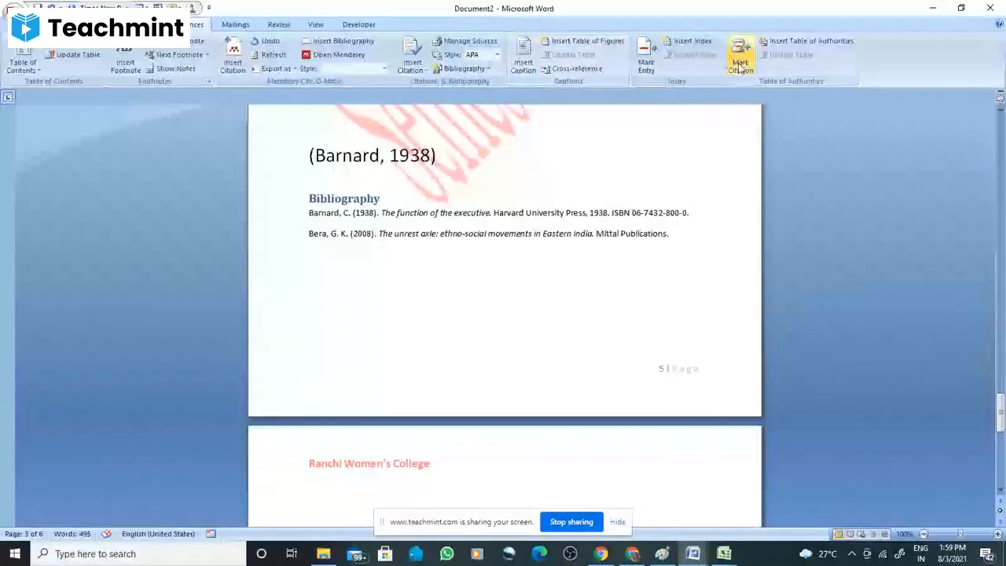
left_click(277, 26)
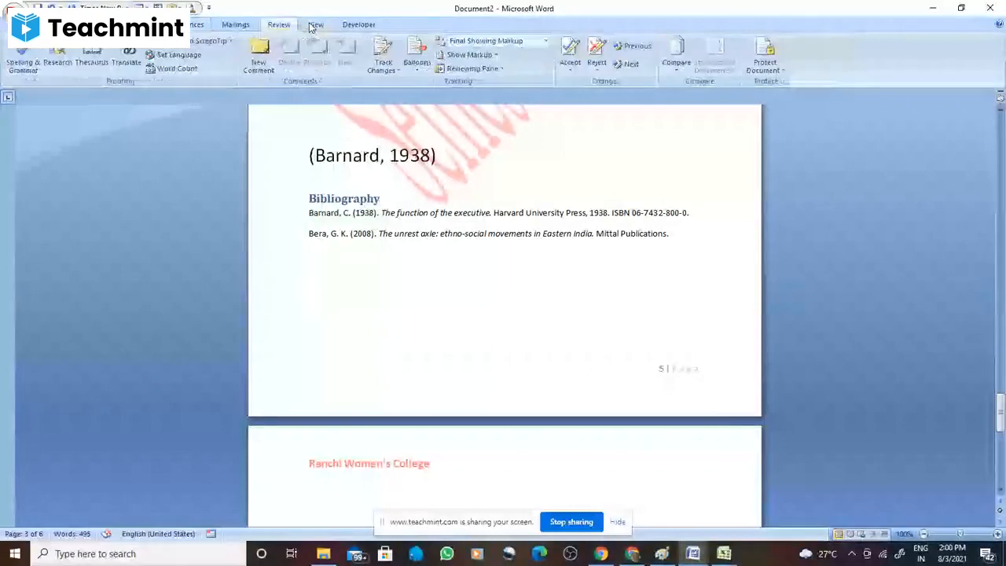
left_click(314, 25)
scroll(331, 171, "down", 6)
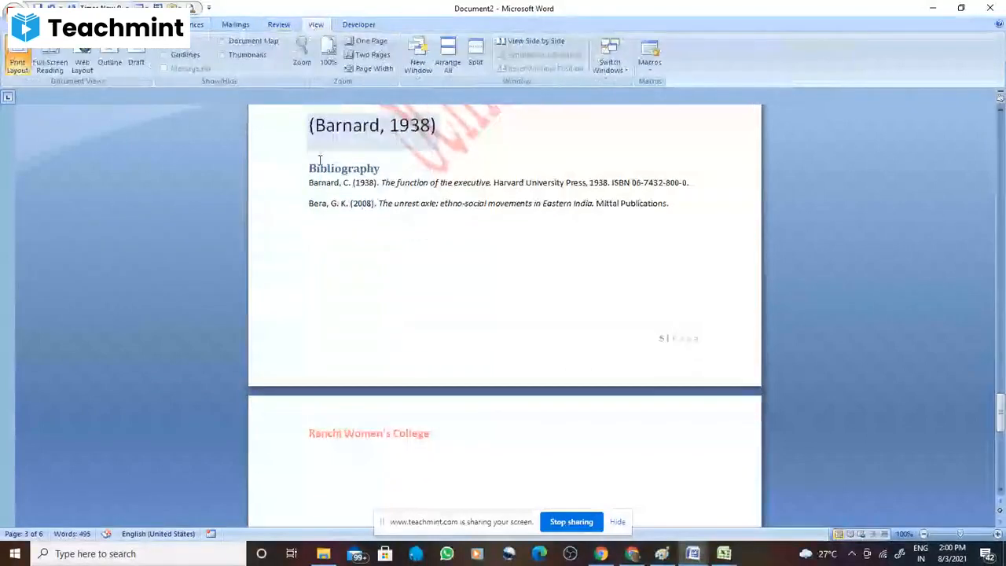
scroll(331, 171, "down", 5)
Switch to the Teachmint live class in Chrome and bring up its presentation controls
left_click(633, 556)
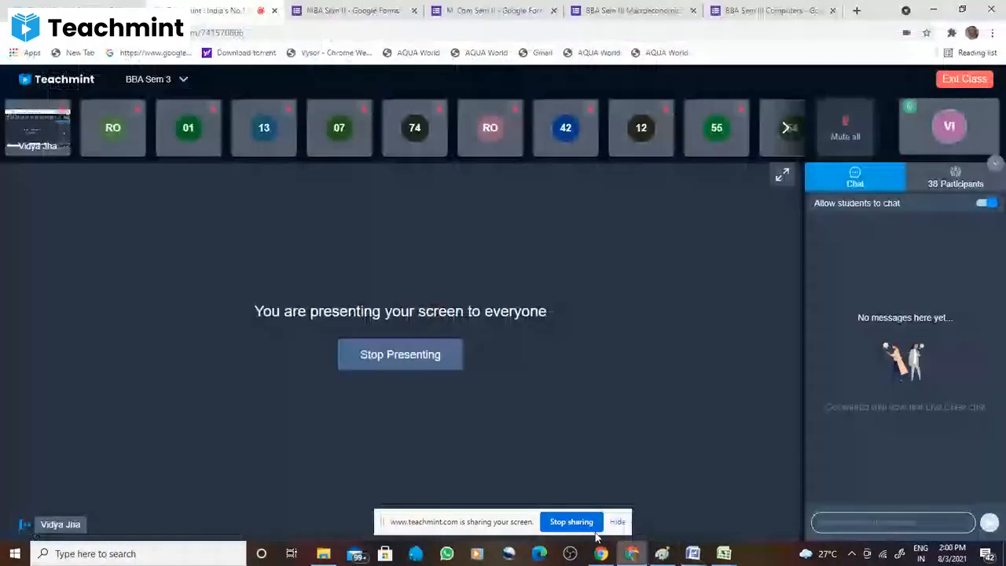
mouse_move(467, 385)
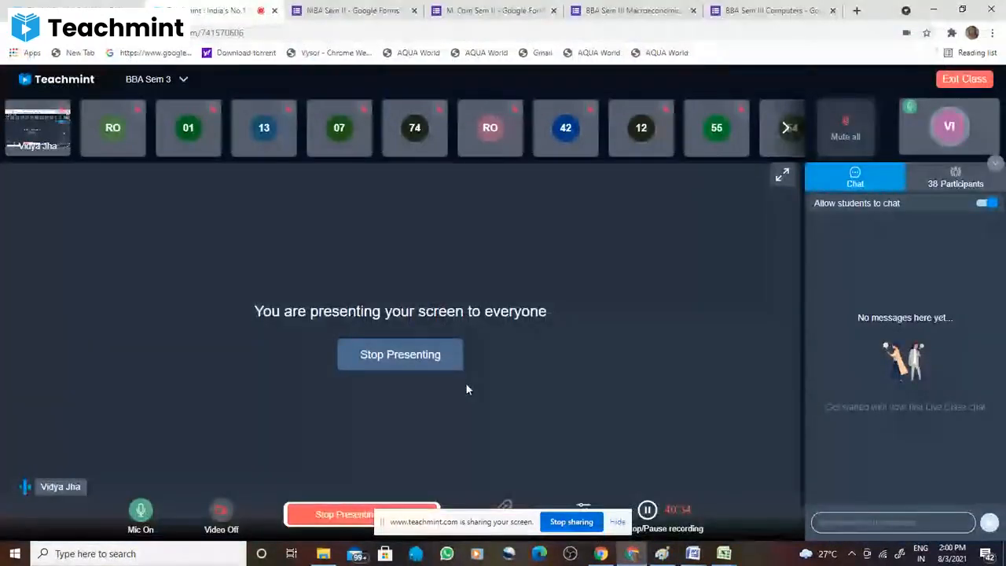